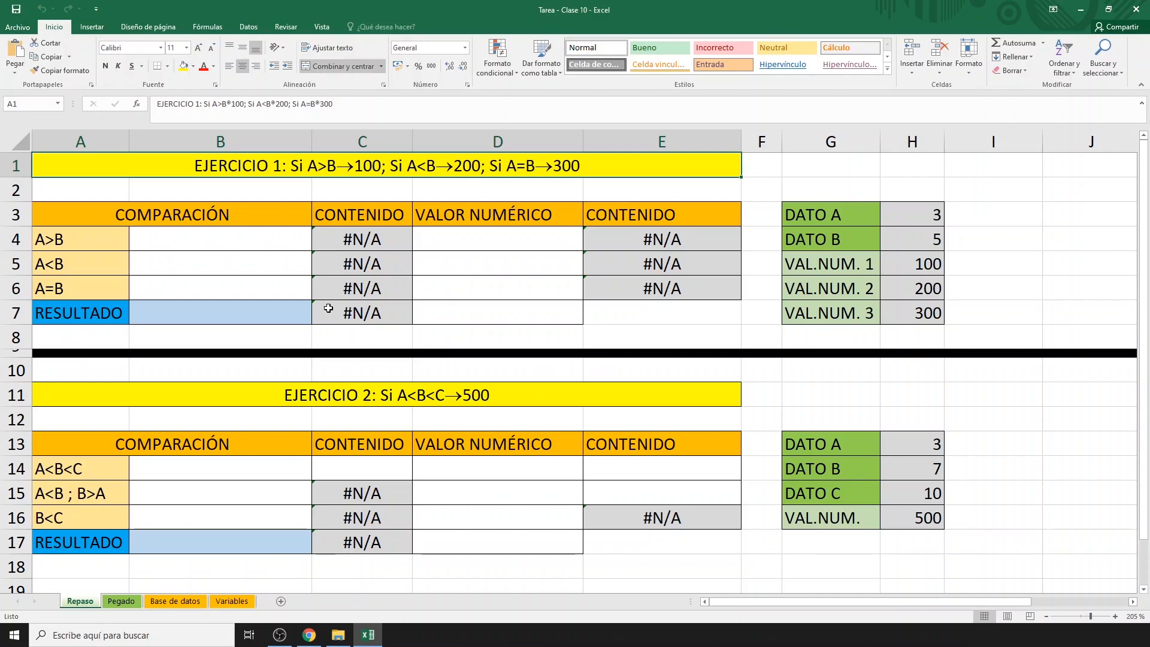
- Enter the formula =H3>H4 in B4 to evaluate the A>B comparison of exercise 1
click(244, 242)
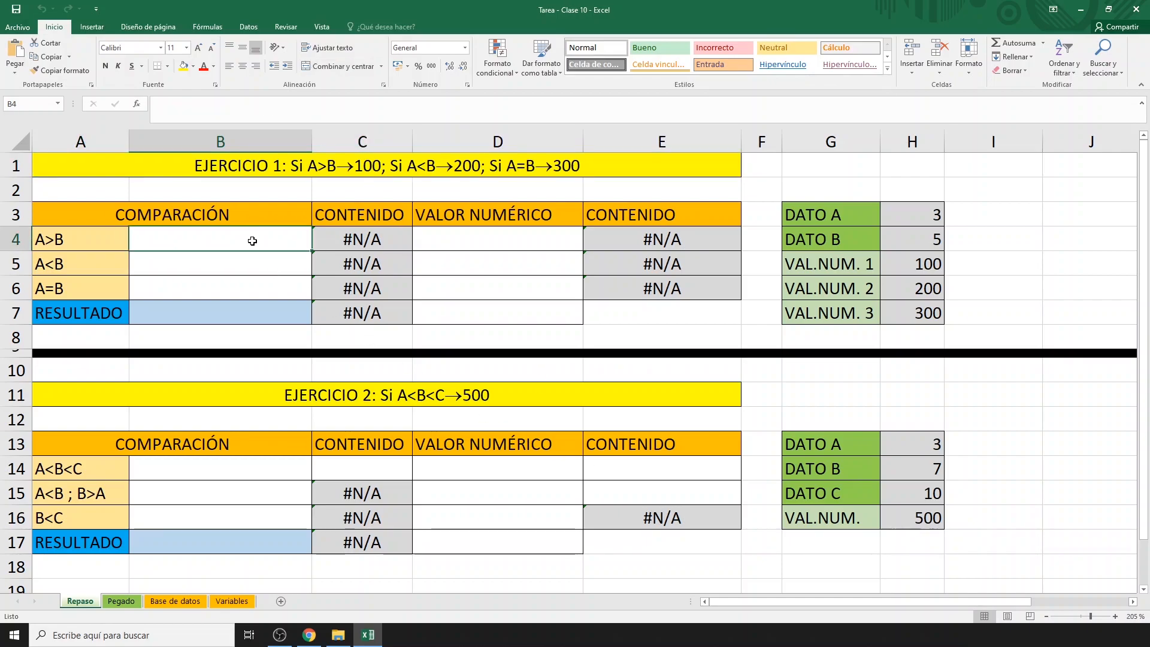
text(=)
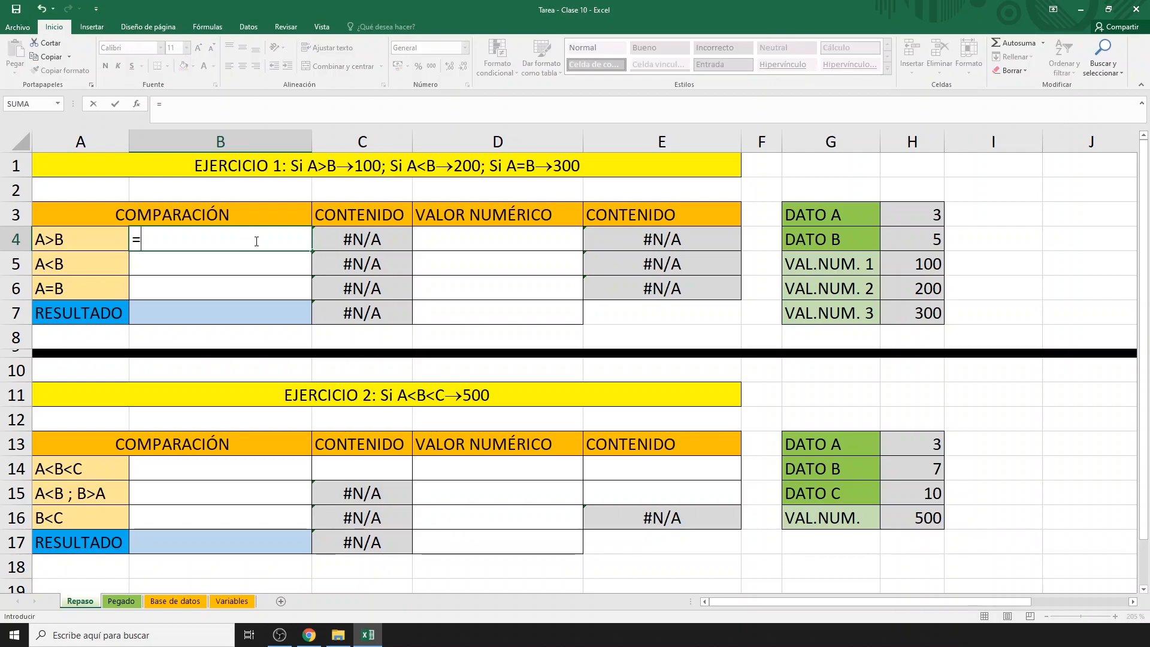
click(902, 211)
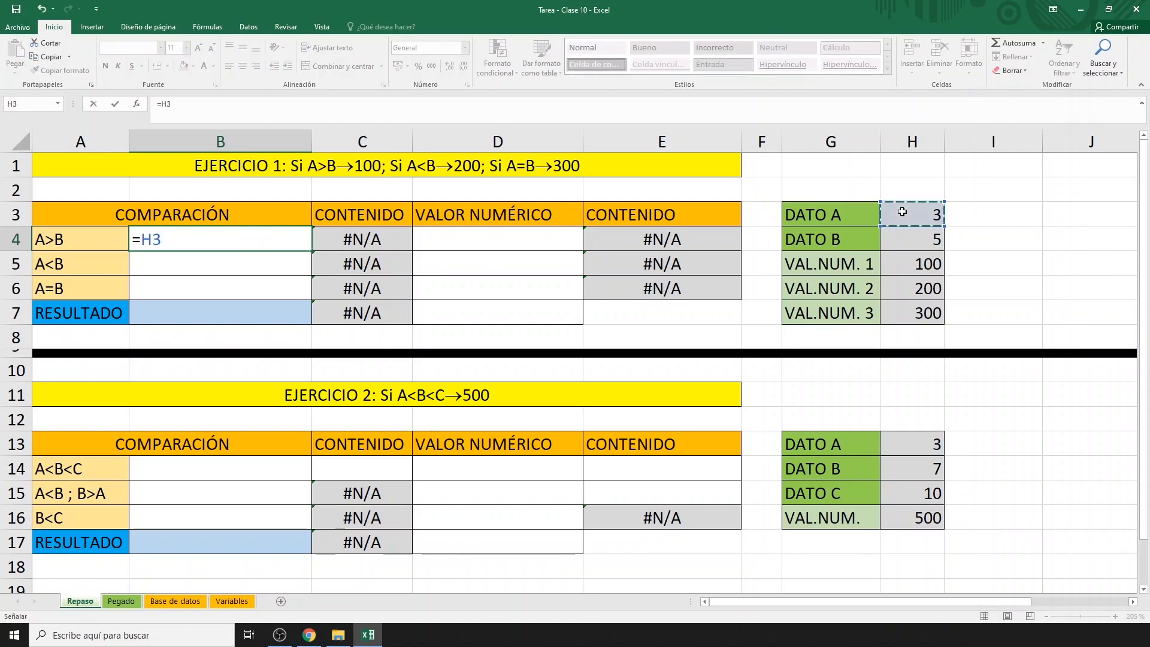
text(>)
click(907, 239)
key(Return)
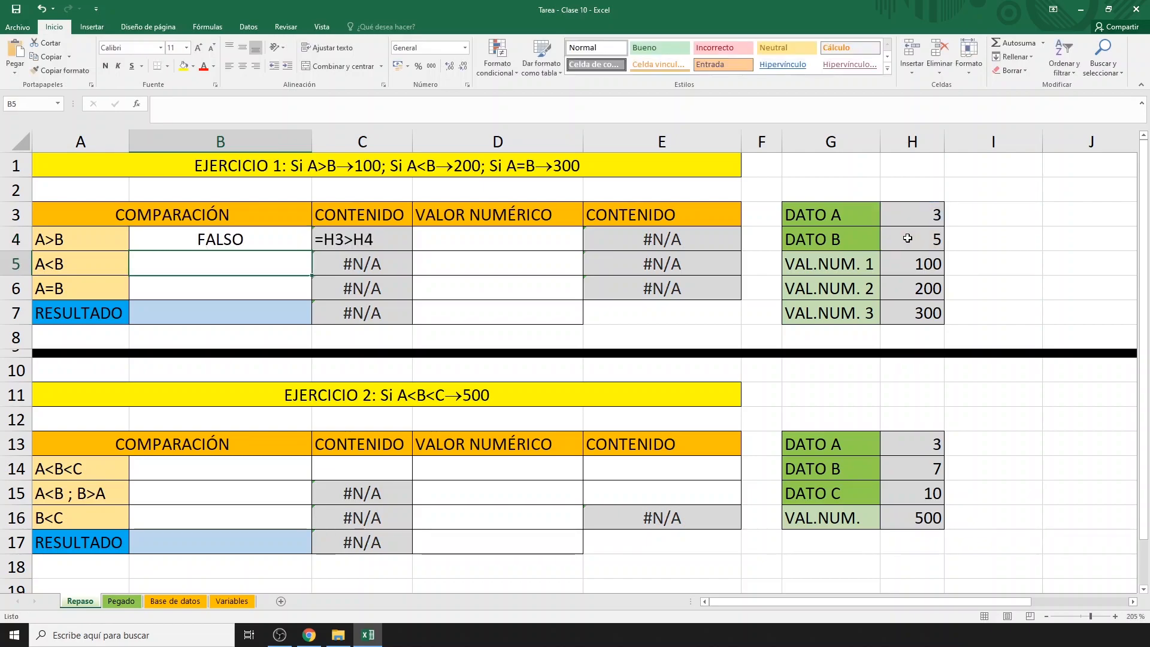
- Enter the formula =H3<H4 in B5 to evaluate the A<B comparison
text(=)
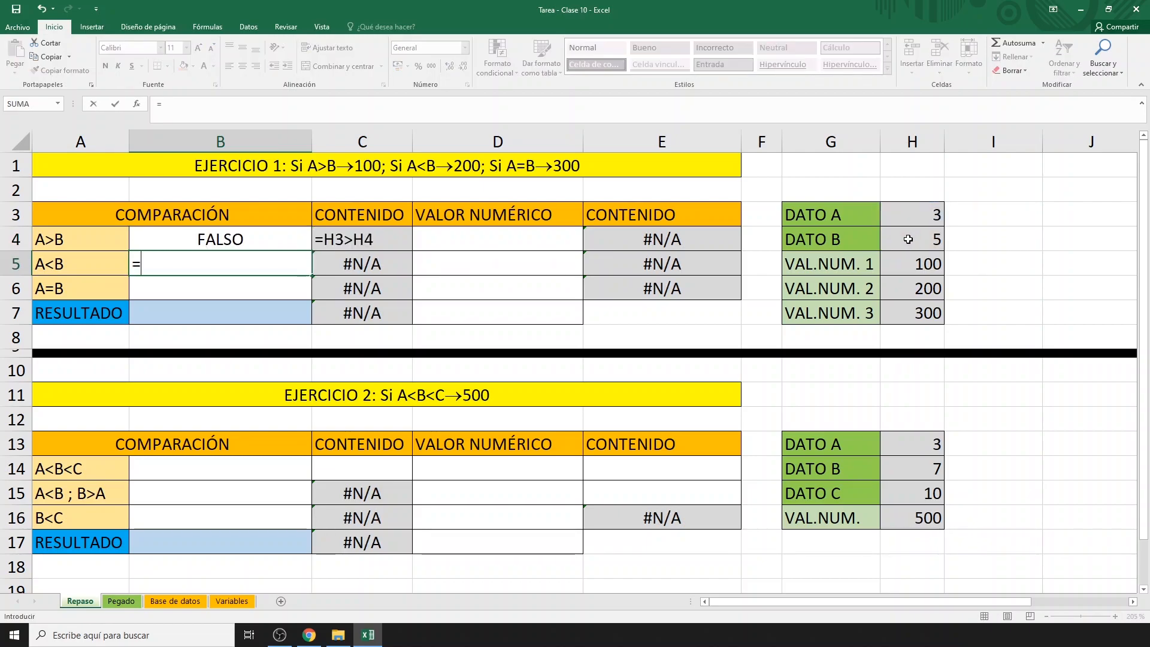
click(906, 221)
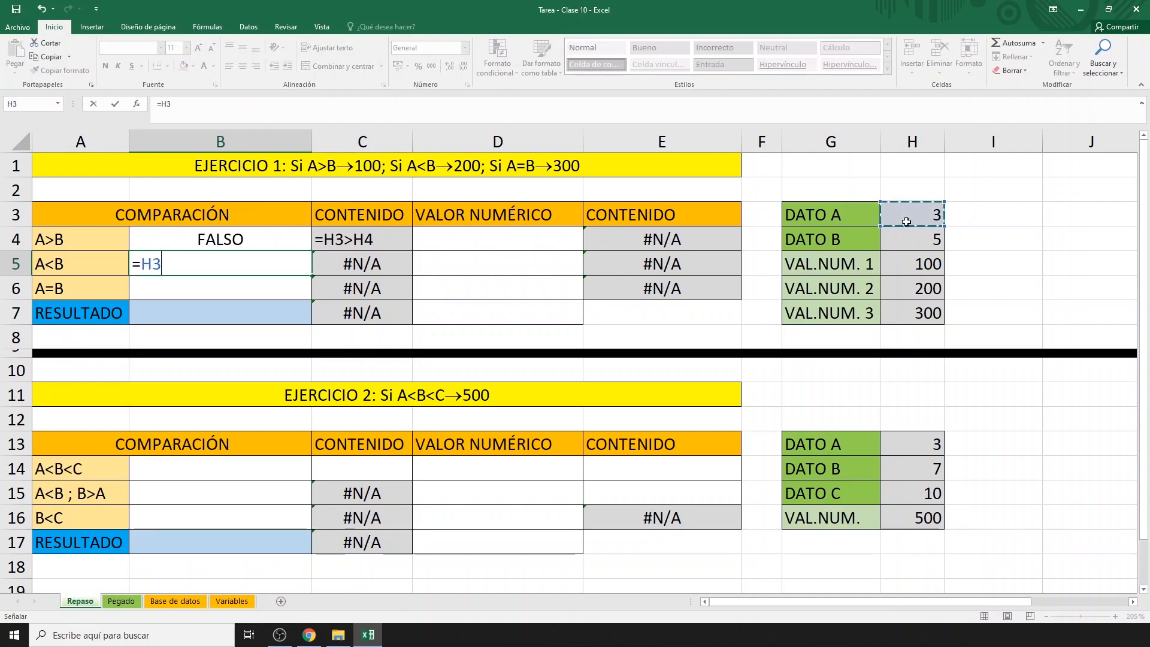
text(<)
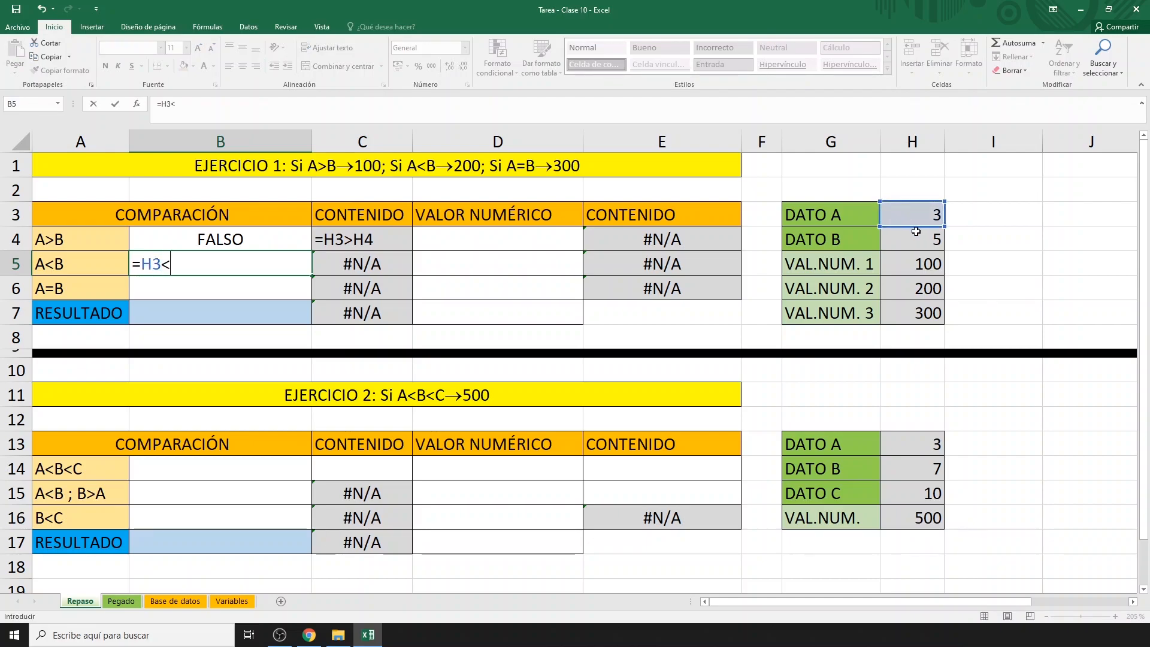
click(920, 239)
key(Return)
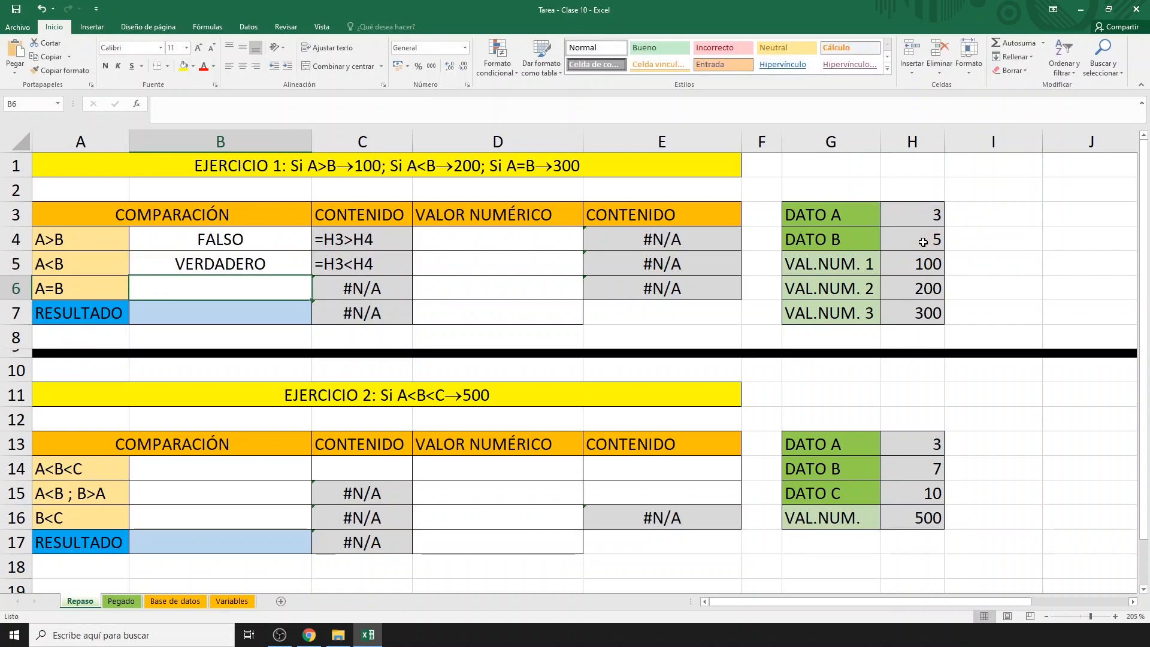
- Enter the formula =H3=H4 in B6 to evaluate the A=B comparison
text(=)
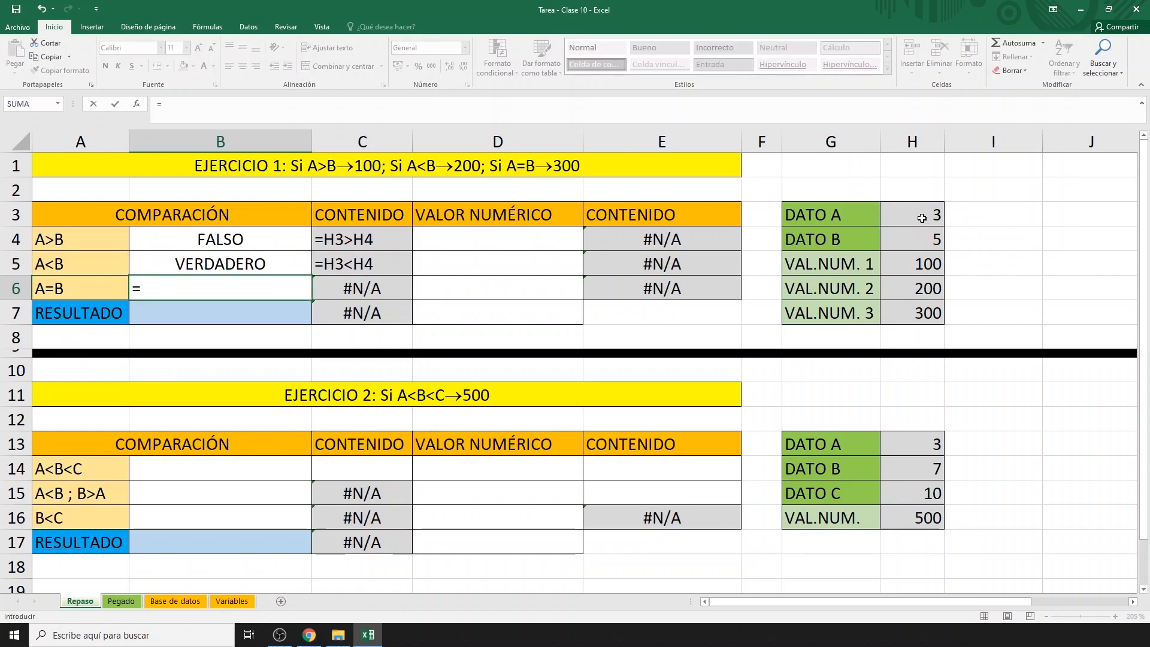
click(922, 218)
text(=)
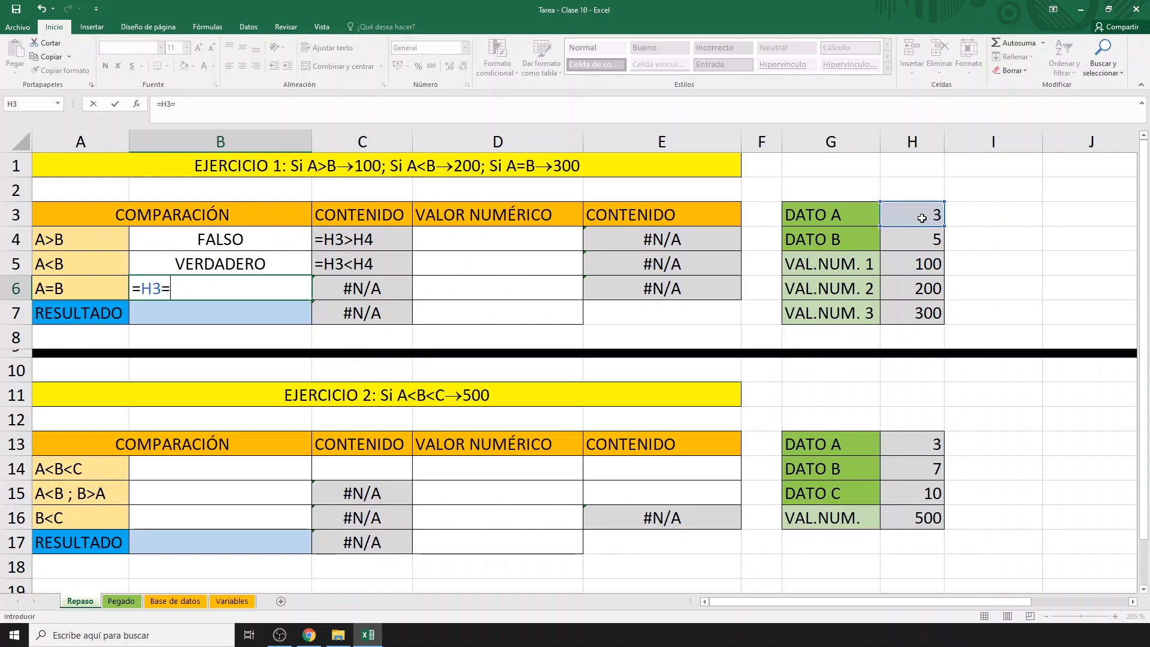
click(918, 241)
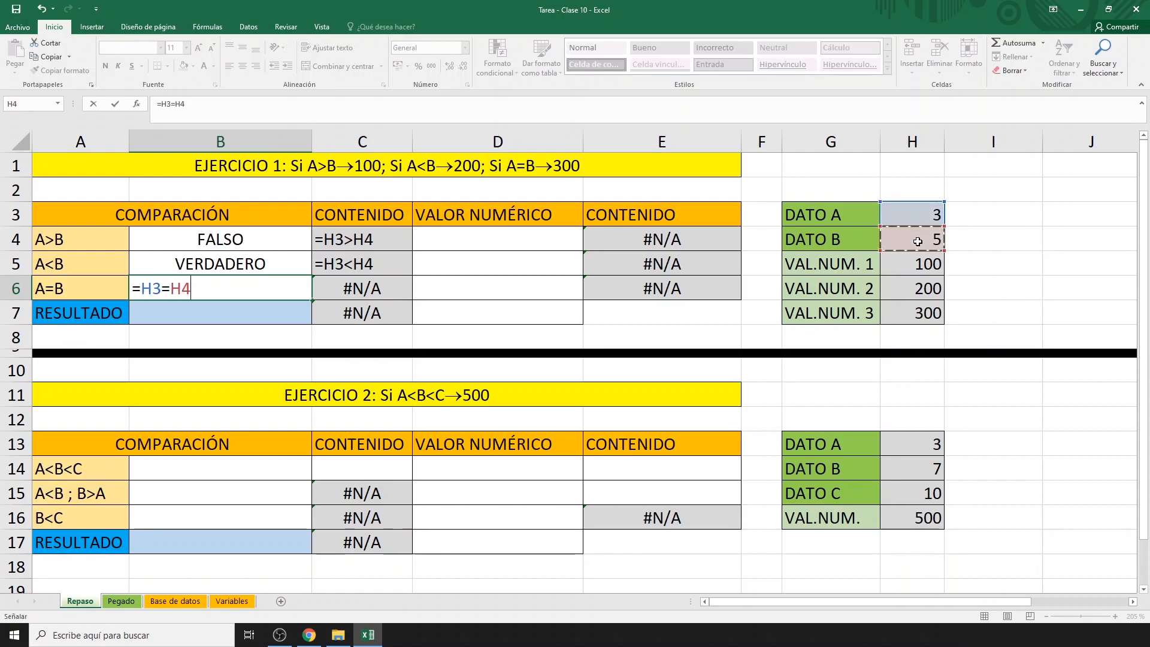
key(Return)
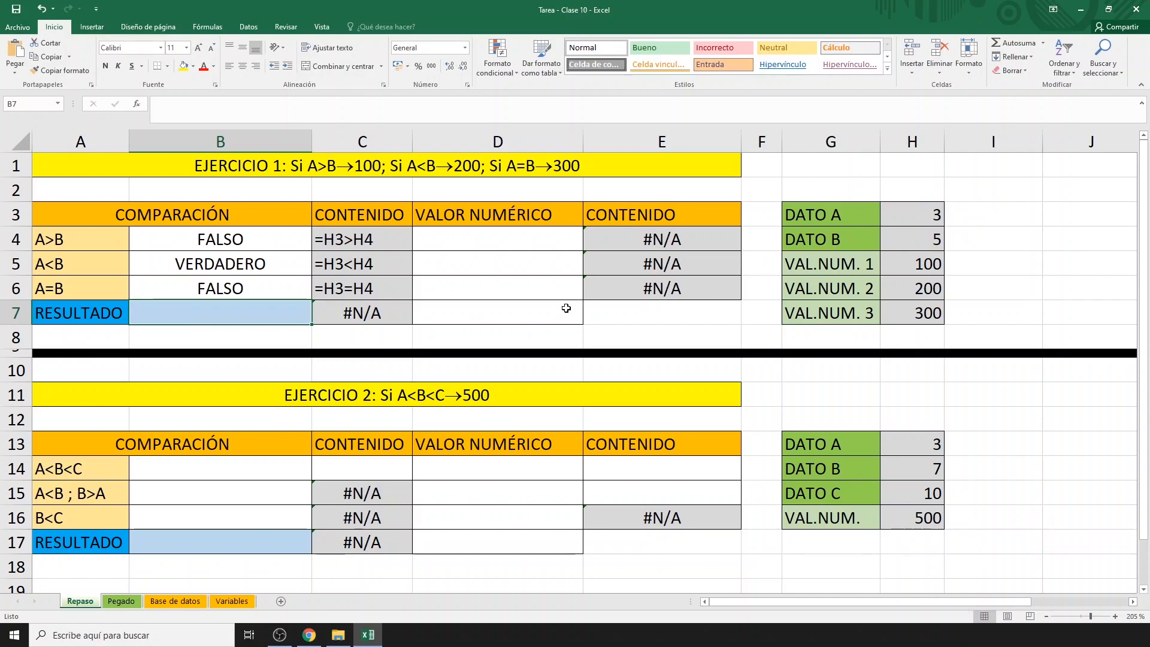
drag(267, 238, 270, 289)
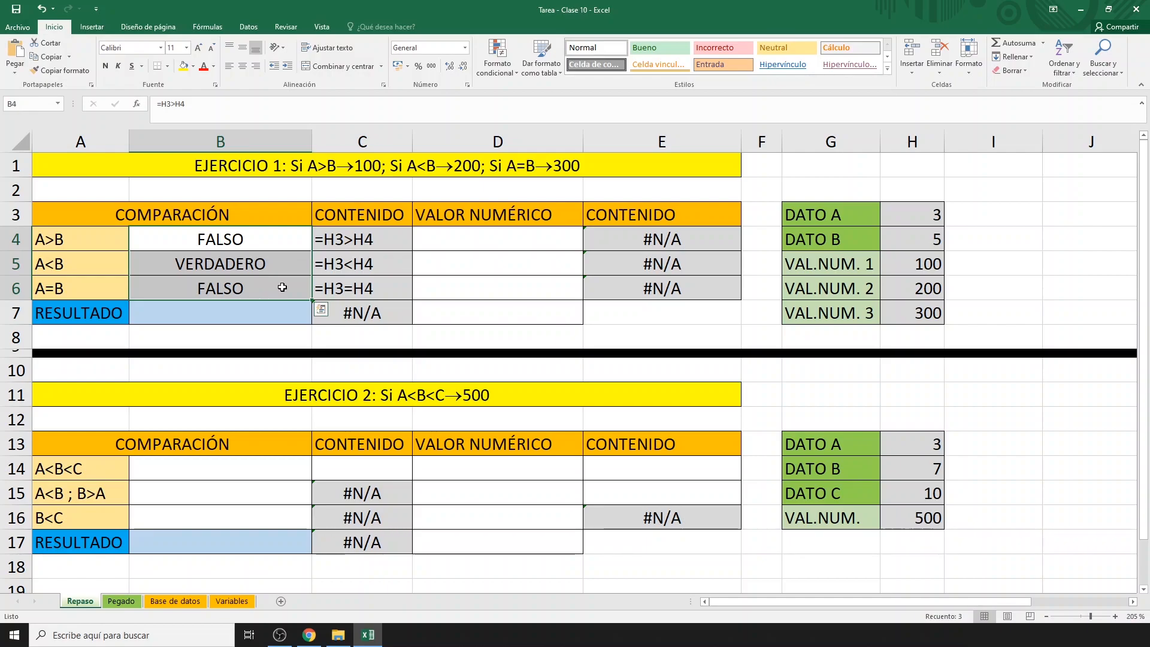
- Enter =B4*H5 in D4 to multiply the A>B comparison by VAL.NUM. 1
click(474, 240)
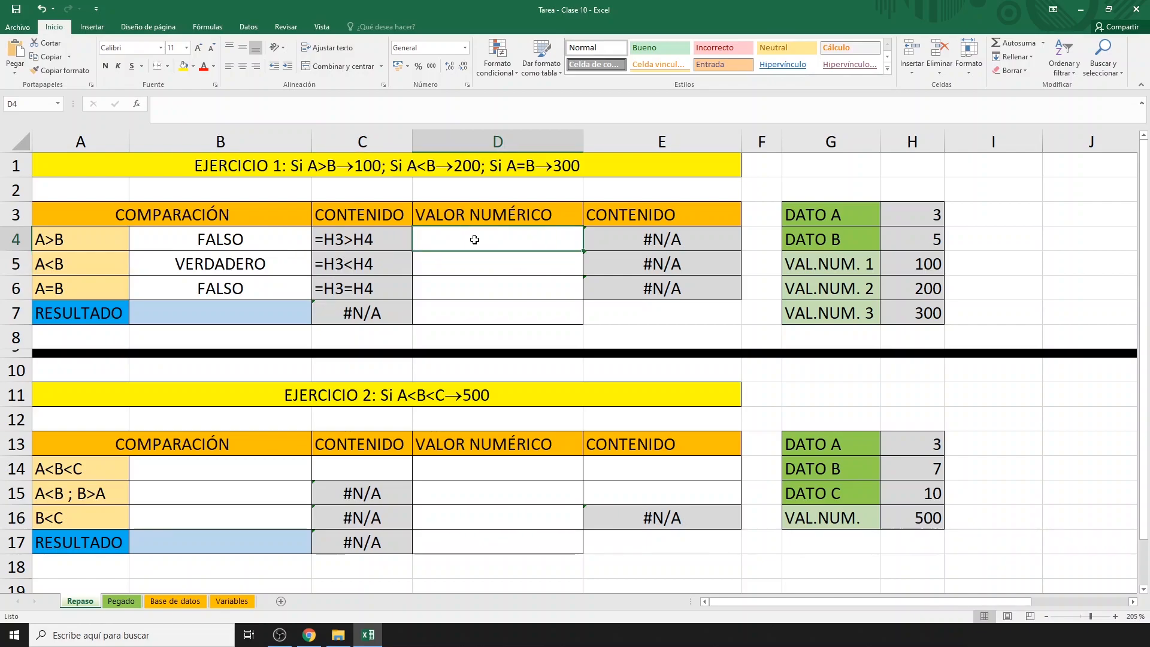
text(=)
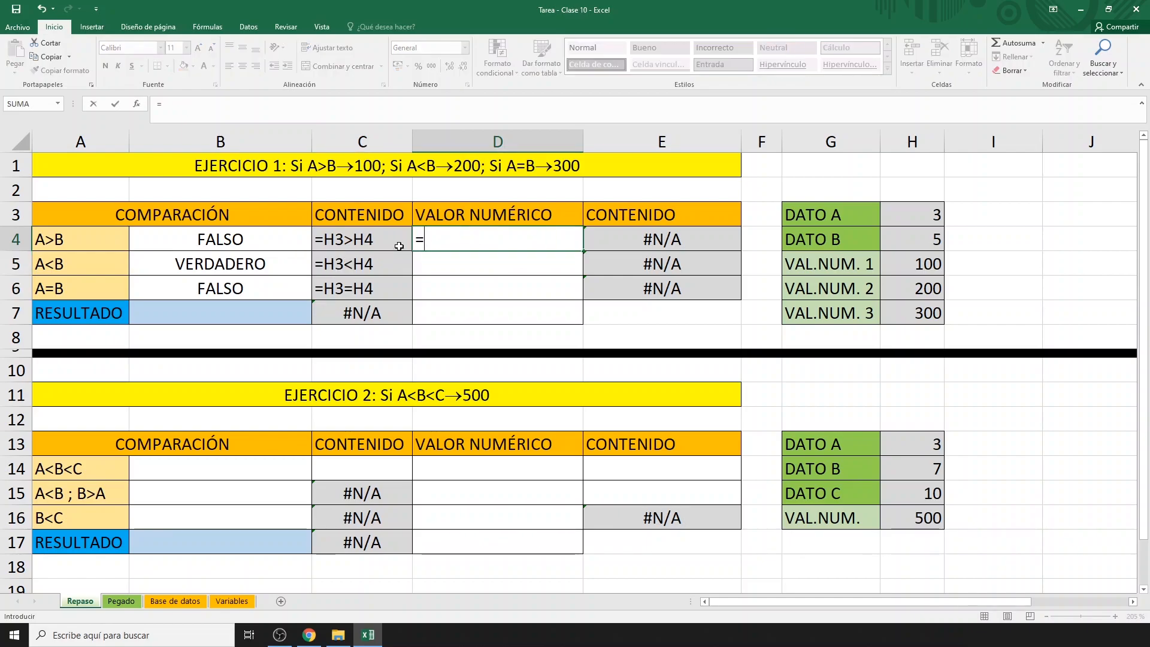
click(261, 242)
text(*)
click(911, 269)
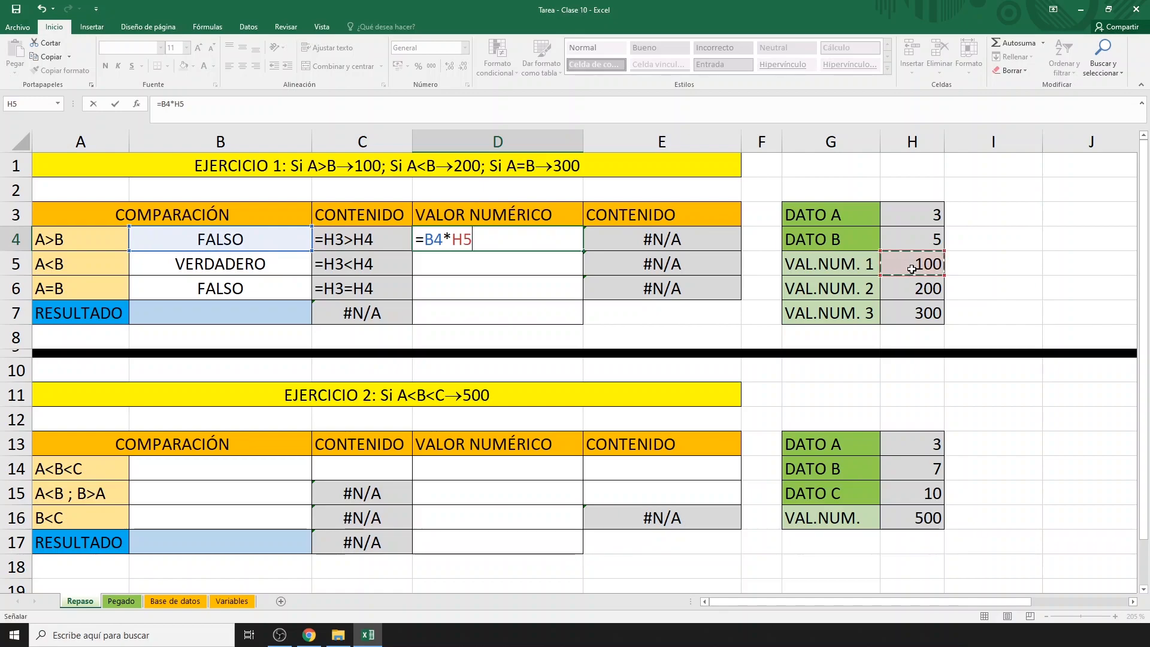
key(Return)
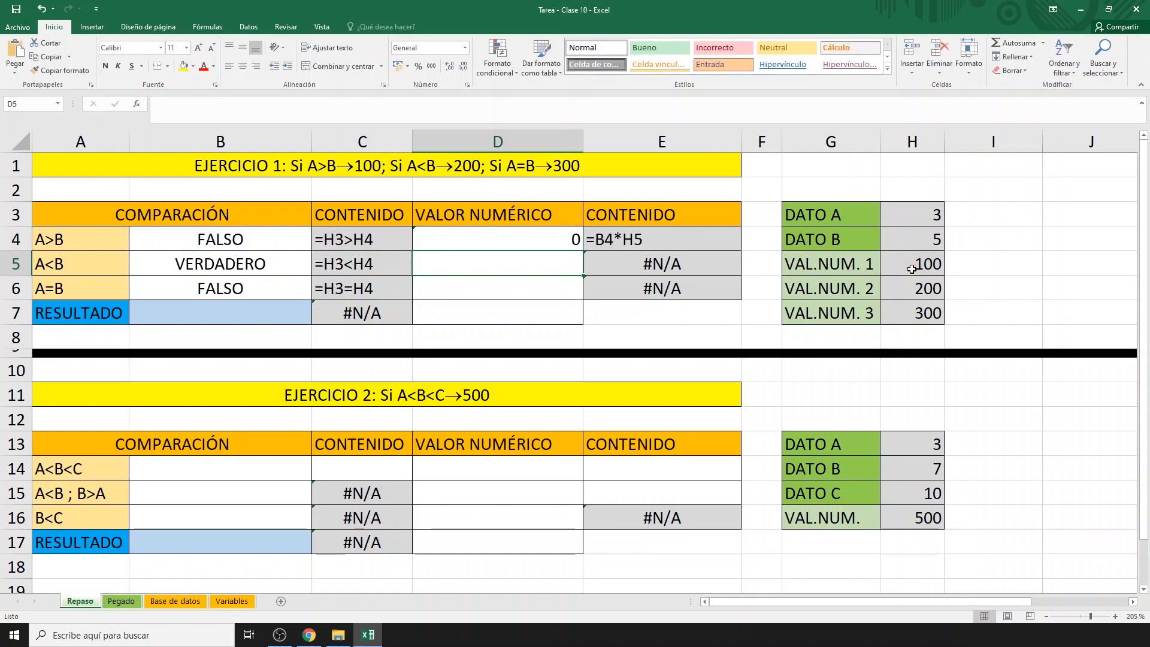
- Enter =B5*H6 in D5 to multiply the A<B comparison by VAL.NUM. 2
text(=)
click(272, 262)
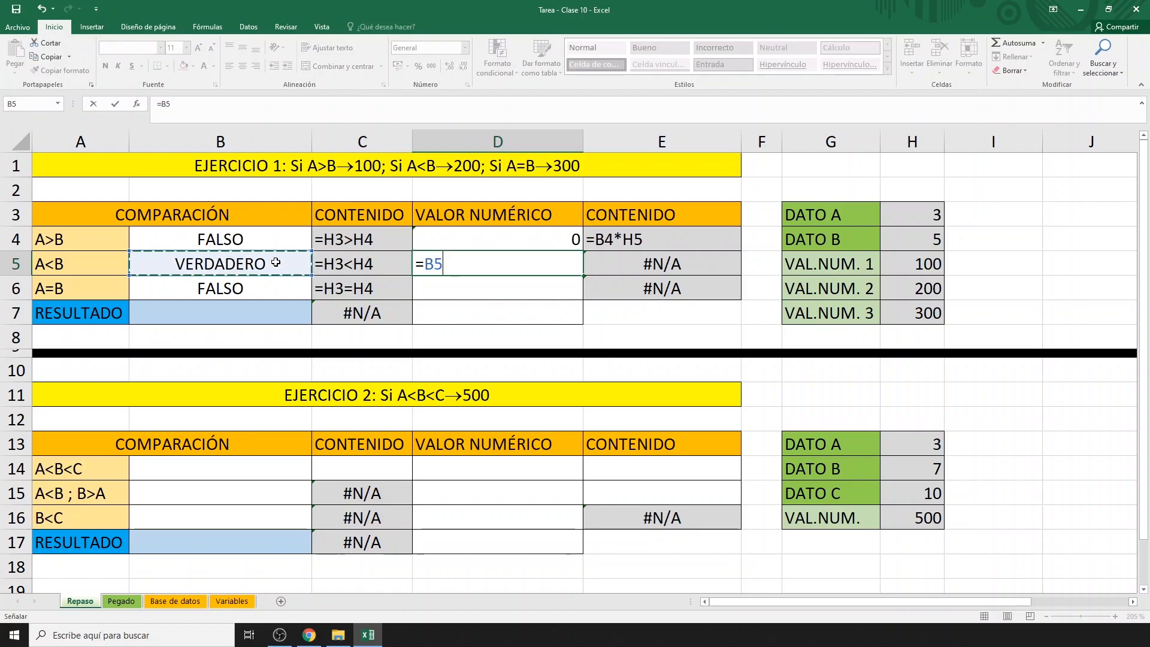
text(*)
click(924, 283)
key(Return)
- Enter =B6*H7 in D6 to multiply the A=B comparison by VAL.NUM. 3
text(=)
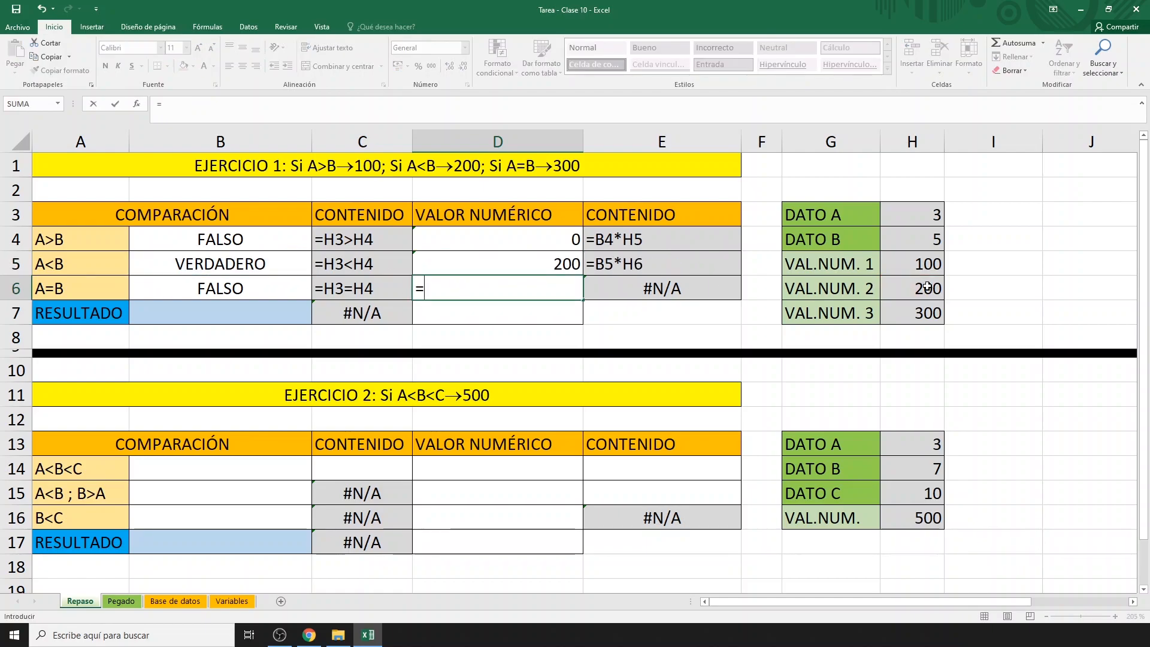
click(275, 288)
text(*)
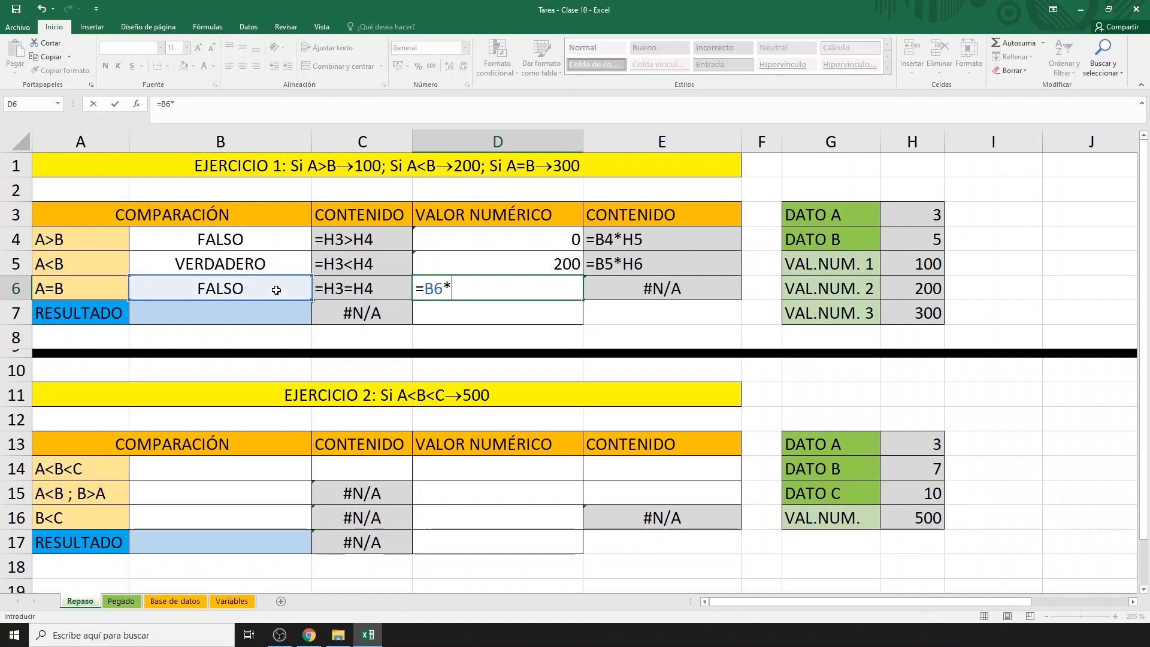
click(900, 314)
key(Return)
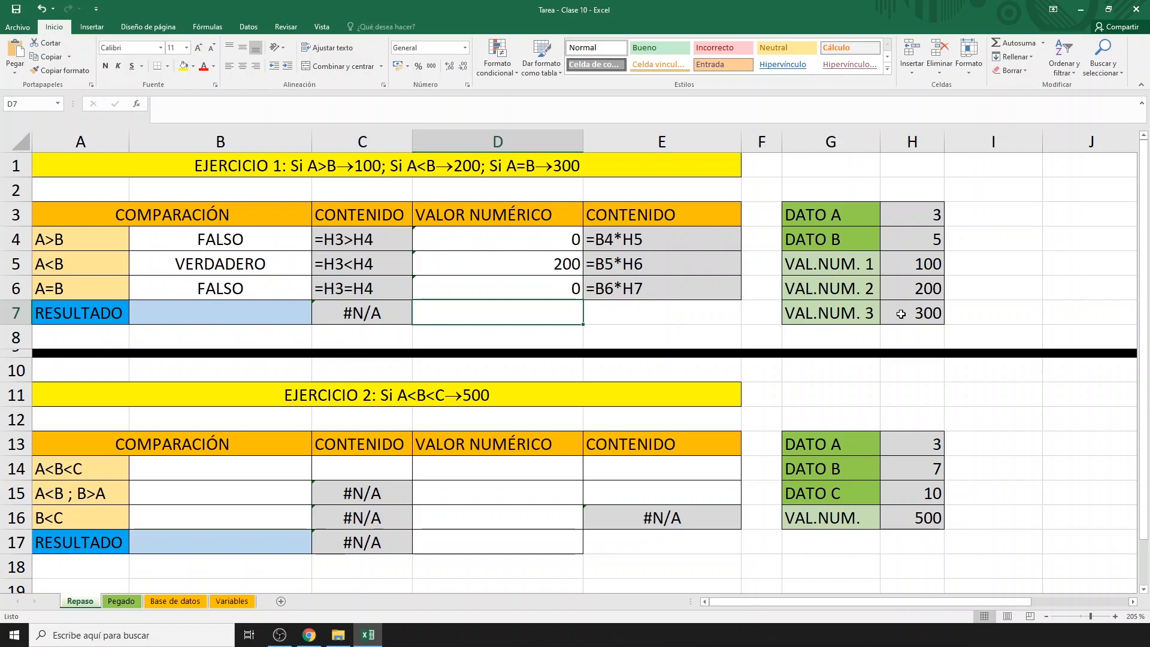
- Start the exercise 1 RESULTADO formula in B7 with =(H3>H4)*H5+
click(232, 316)
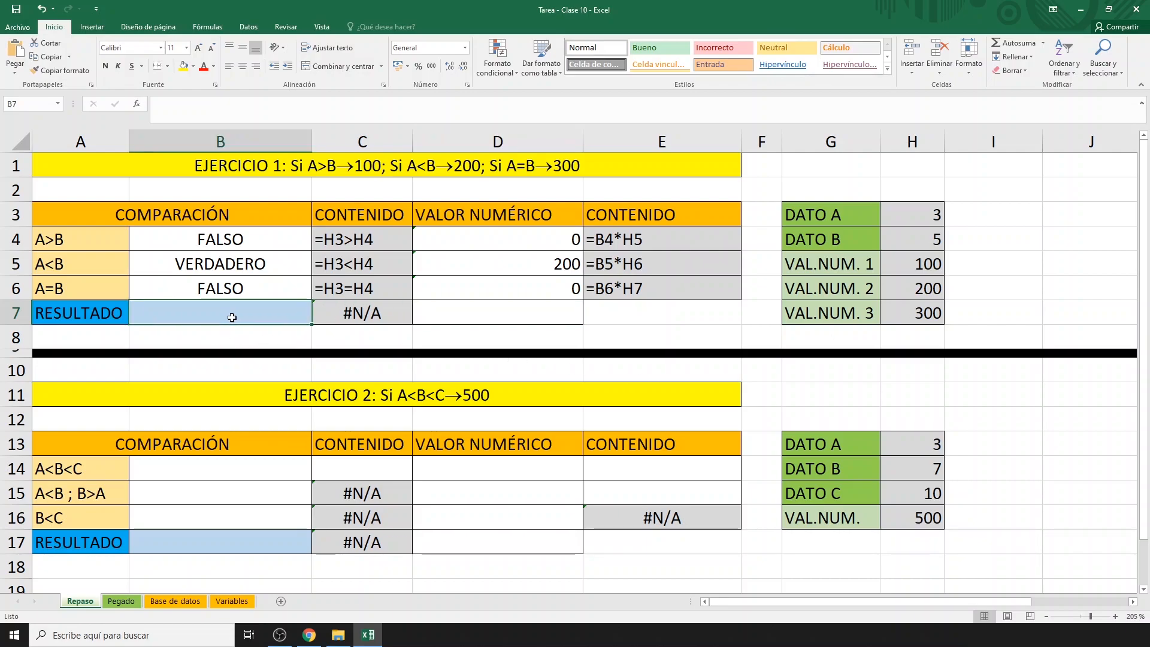
text(=()
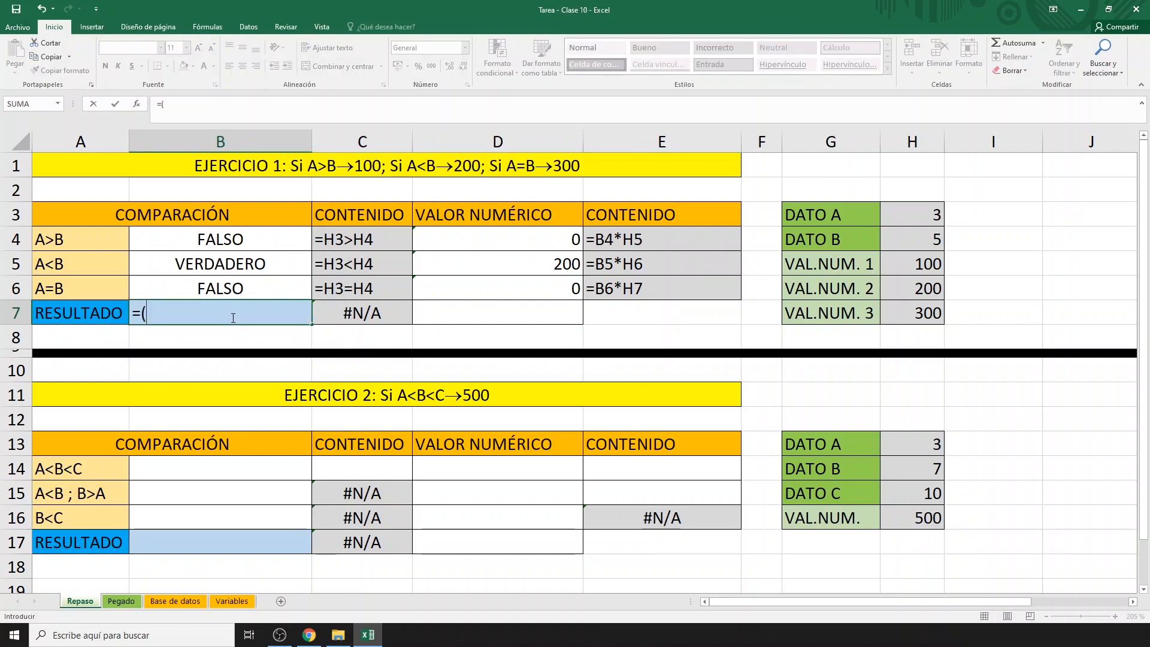
click(908, 221)
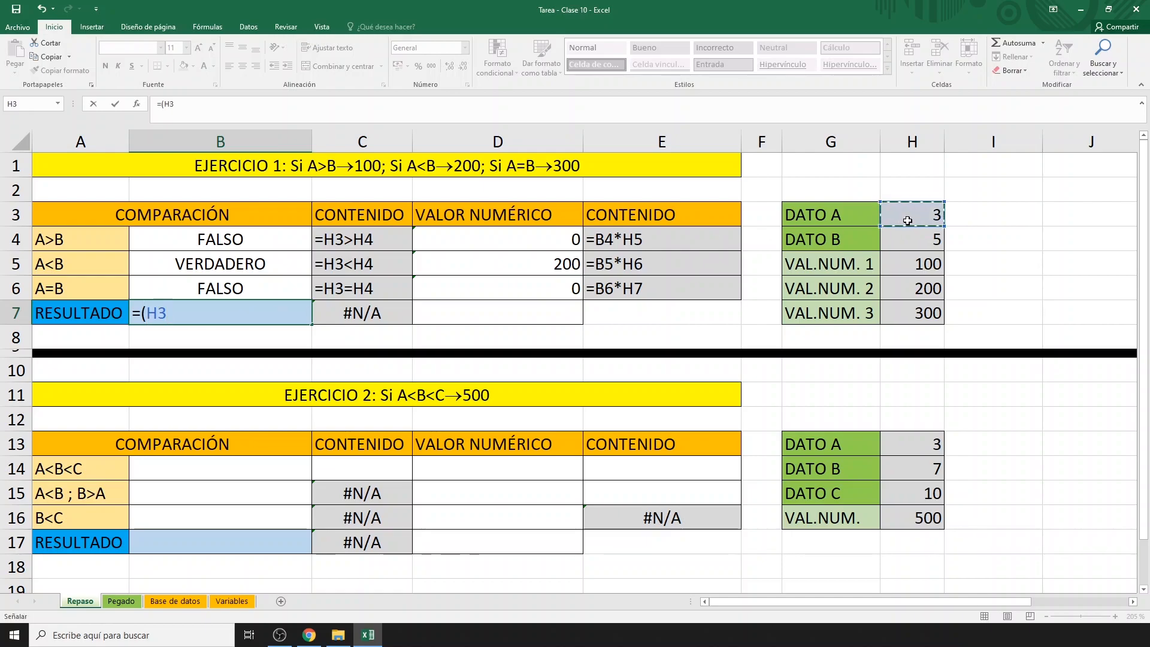
text(>)
click(904, 243)
text()*)
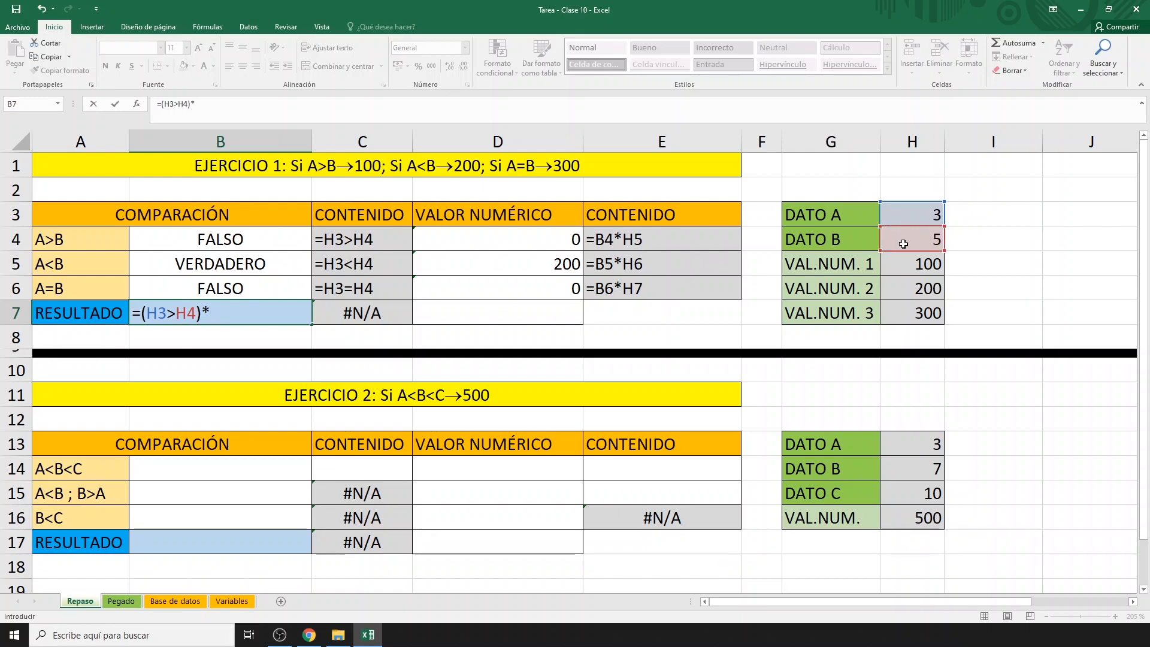
click(906, 263)
text(+)
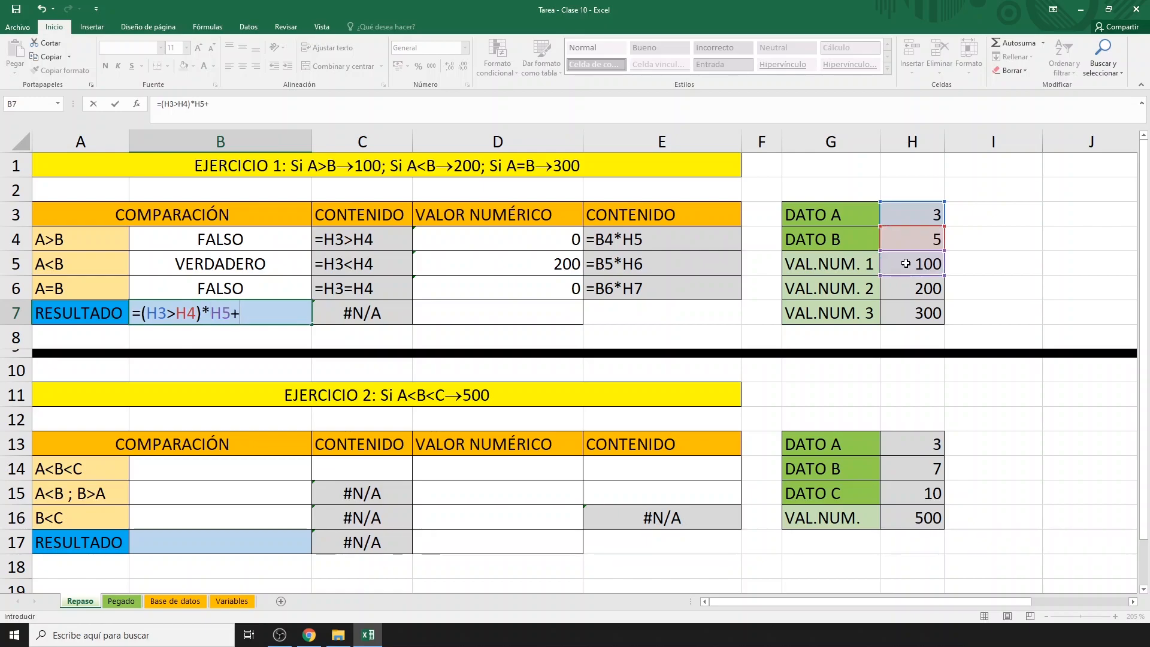
- Extend the B7 formula with the A<B term (H3<H4)*H6, followed by a plus sign and an opening parenthesis
text(()
click(905, 214)
text(<)
click(904, 238)
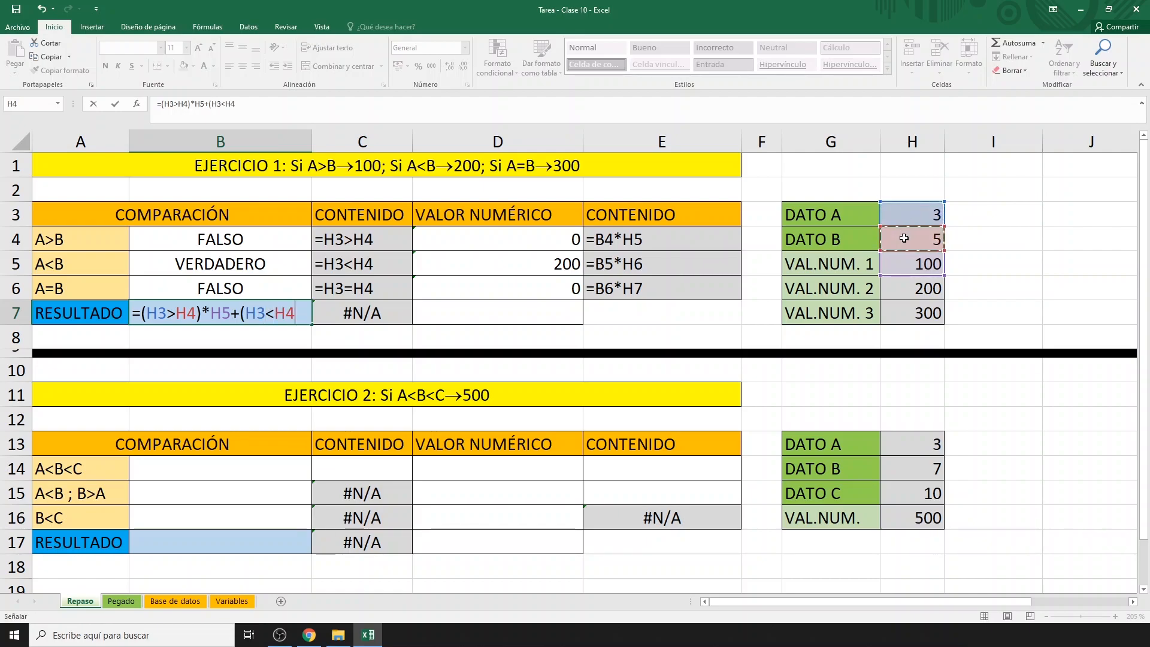
text()*)
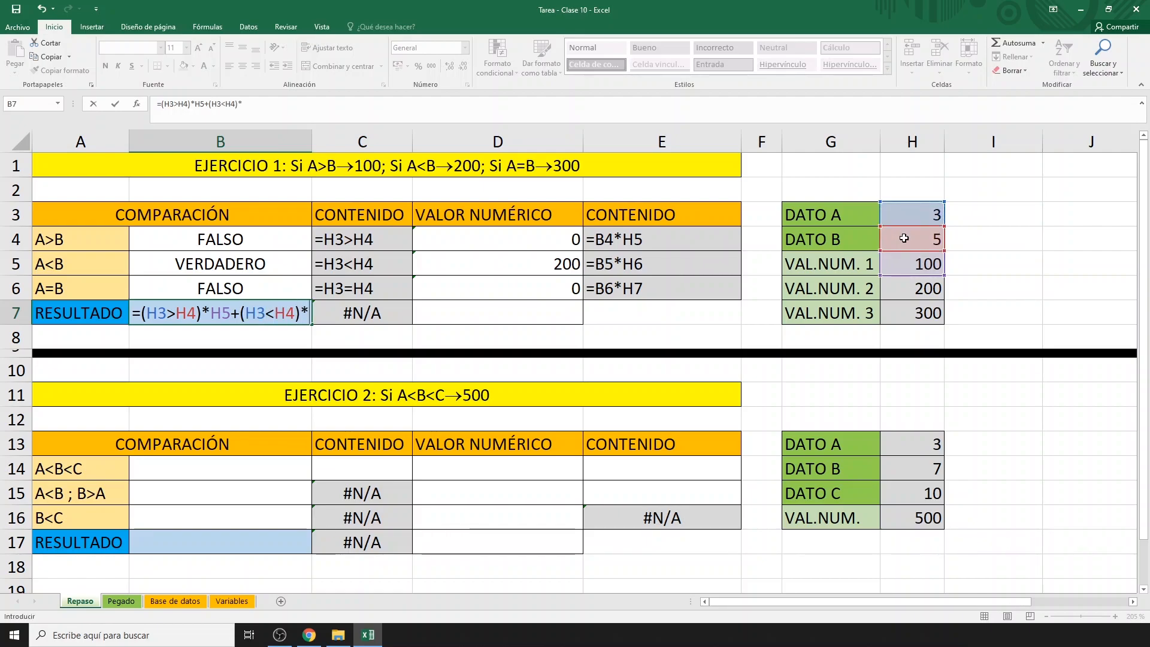
click(923, 292)
text(+()
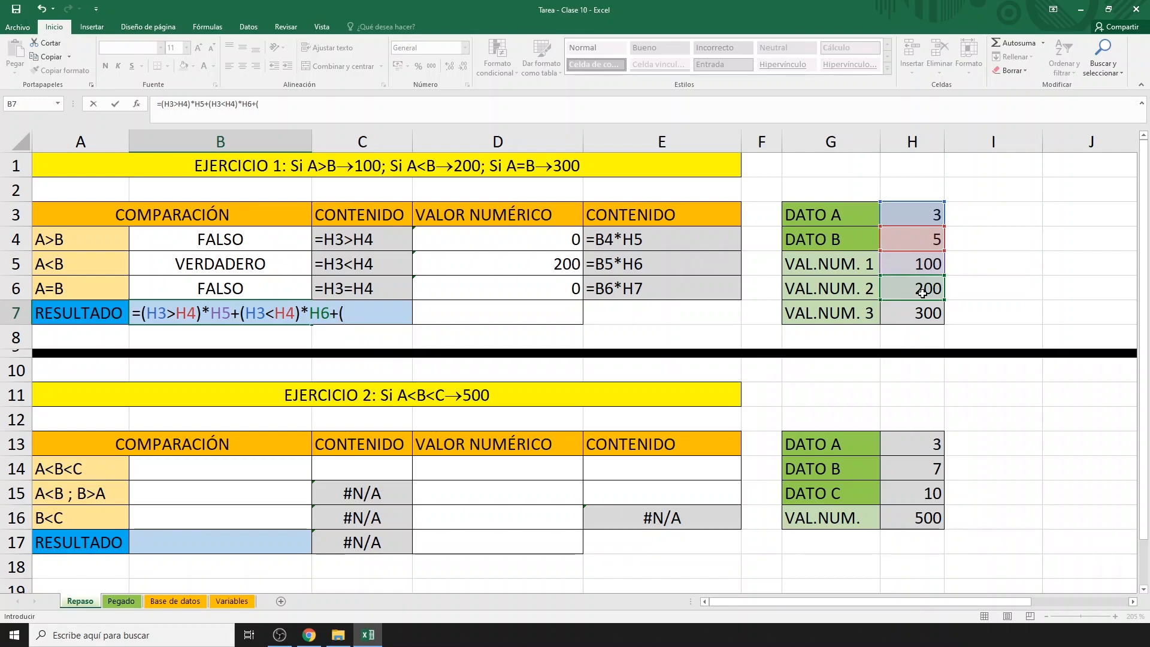
- Complete the B7 formula with the A=B term so it reads =(H3>H4)*H5+(H3<H4)*H6+(H3=H4)*H7
click(922, 217)
text(=)
click(915, 237)
text()*)
click(923, 312)
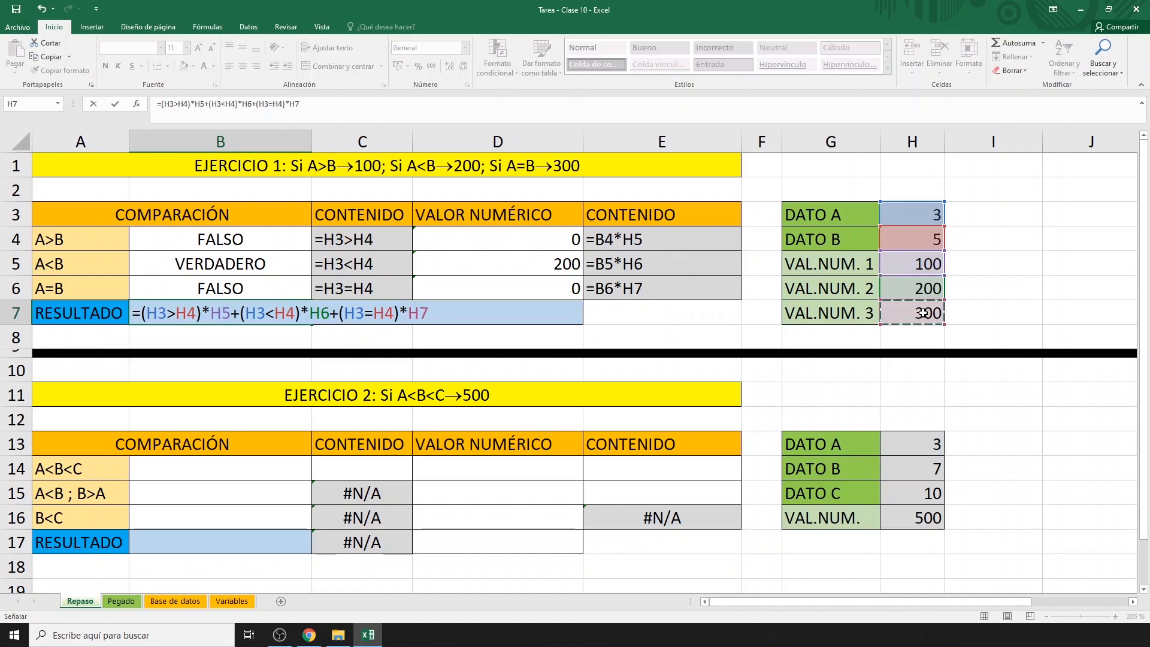
key(Return)
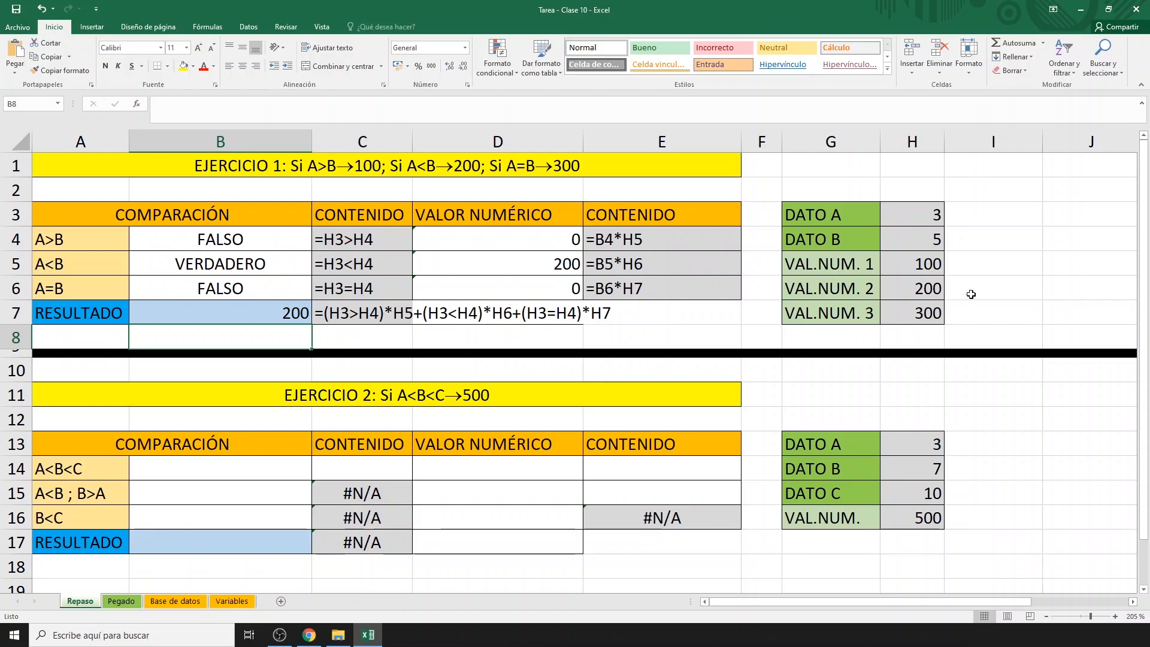
- Set DATO A of exercise 1 in H3 to 9 to test the A>B case
click(932, 220)
text(9)
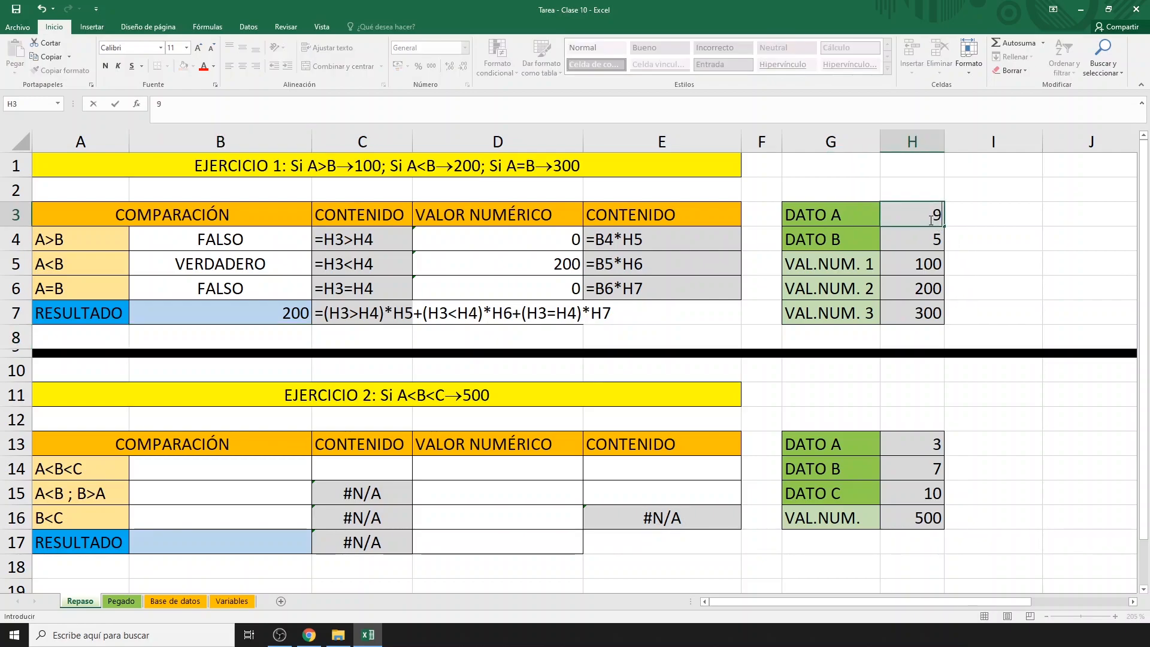
key(Return)
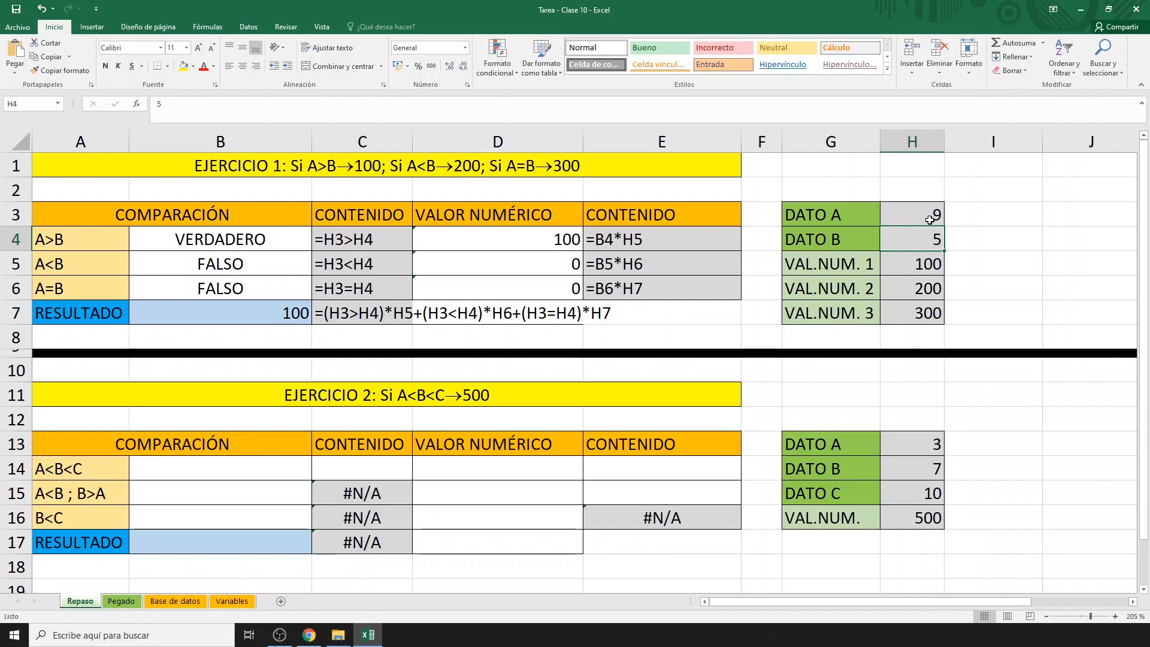
- Set DATO A of exercise 1 in H3 to 5 to test the A=B case
click(908, 207)
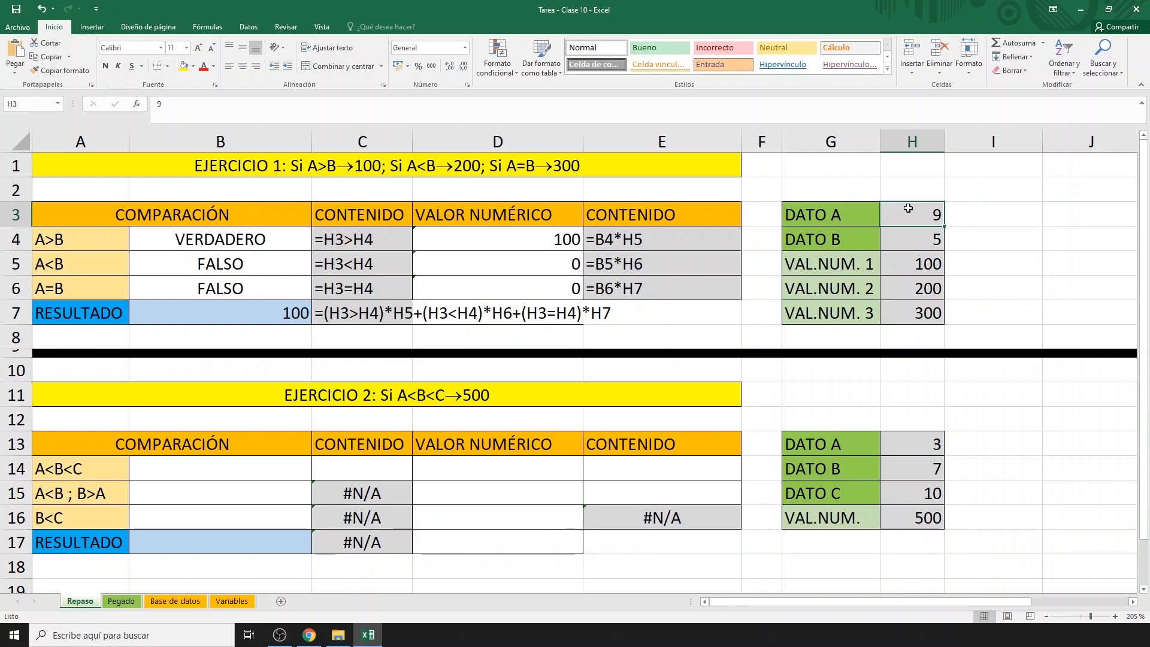
text(5)
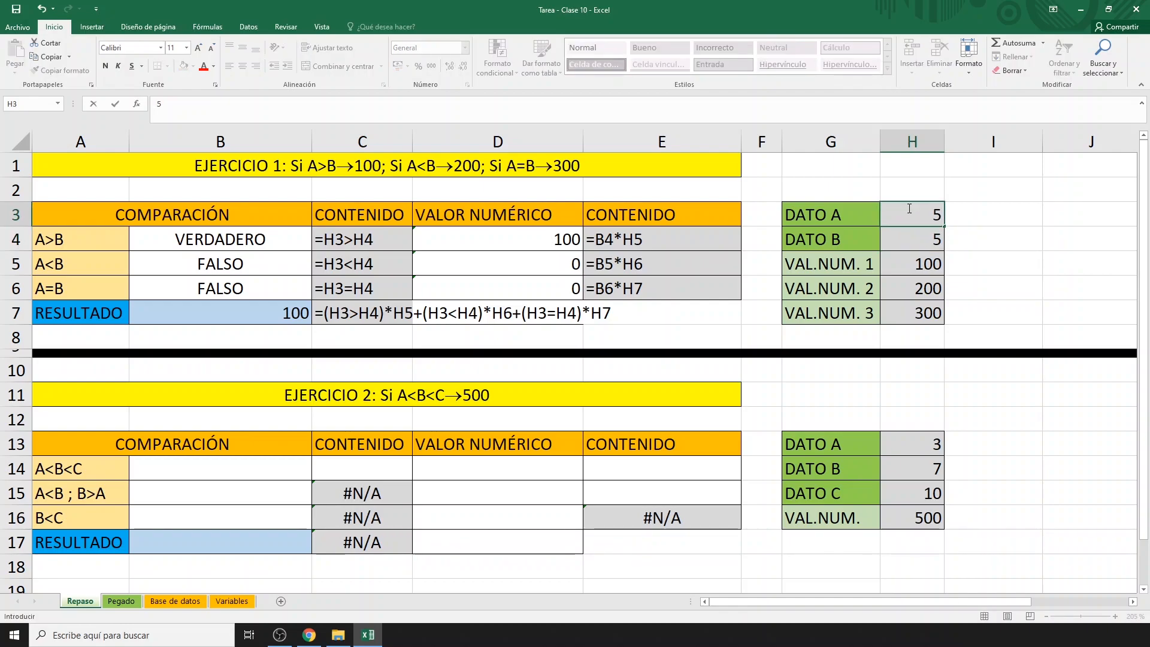
key(Return)
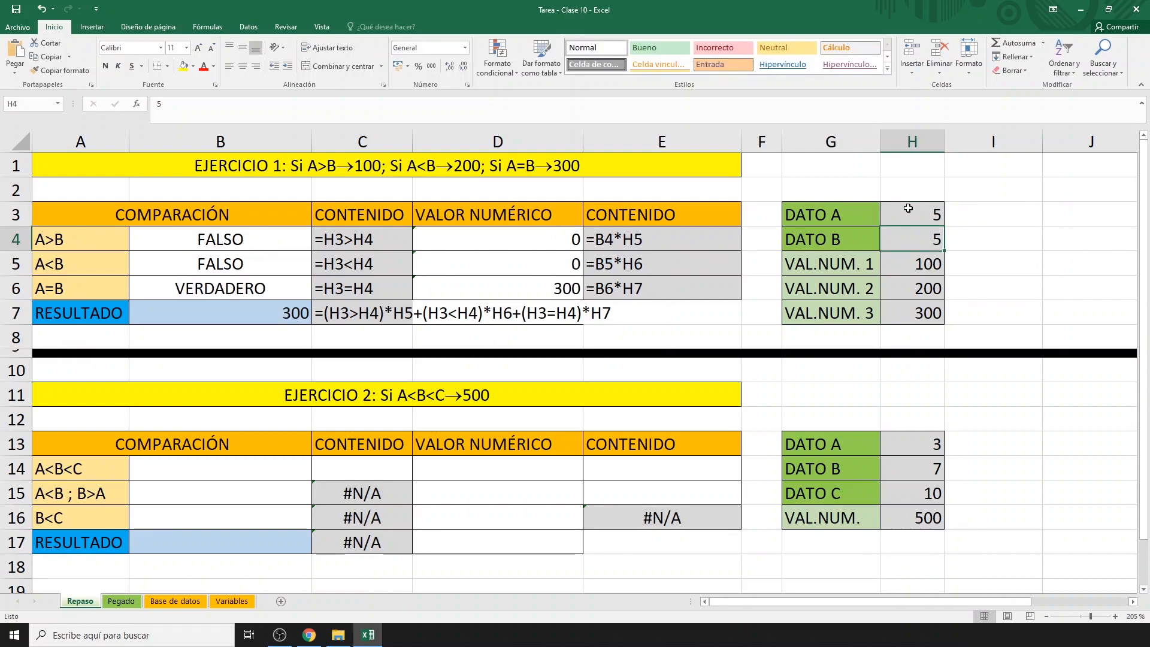
- Enter NO in B14 for the A<B<C comparison of exercise 2 and colour its text red
click(172, 471)
double_click(172, 470)
text(NO)
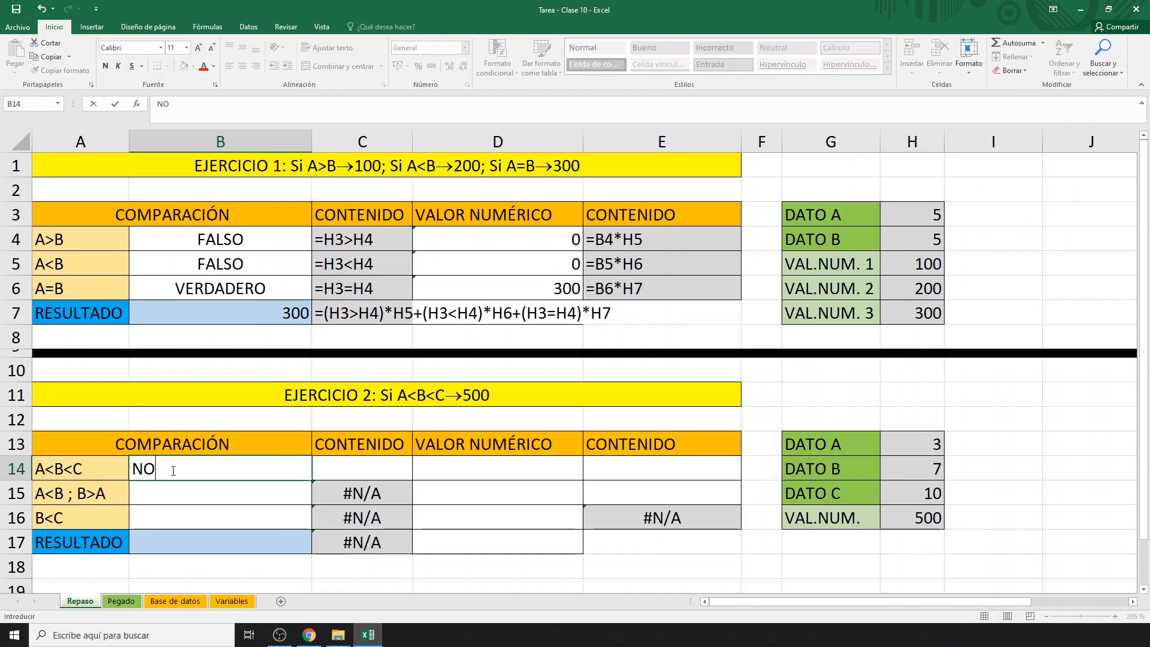
key(ctrl+Return)
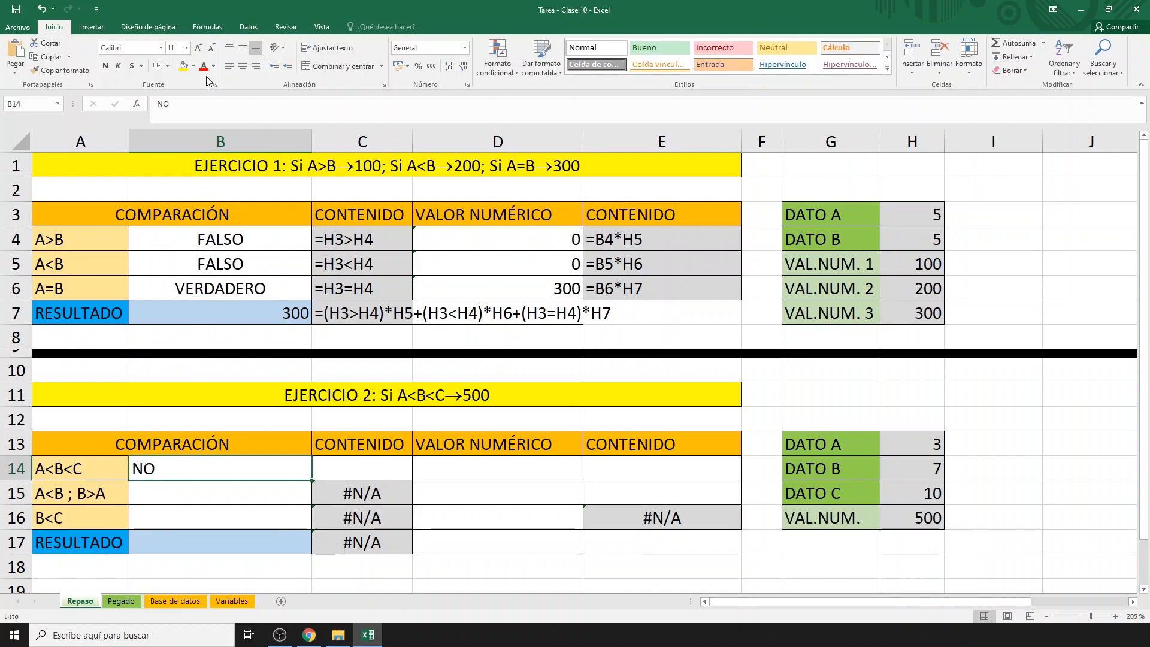
click(203, 66)
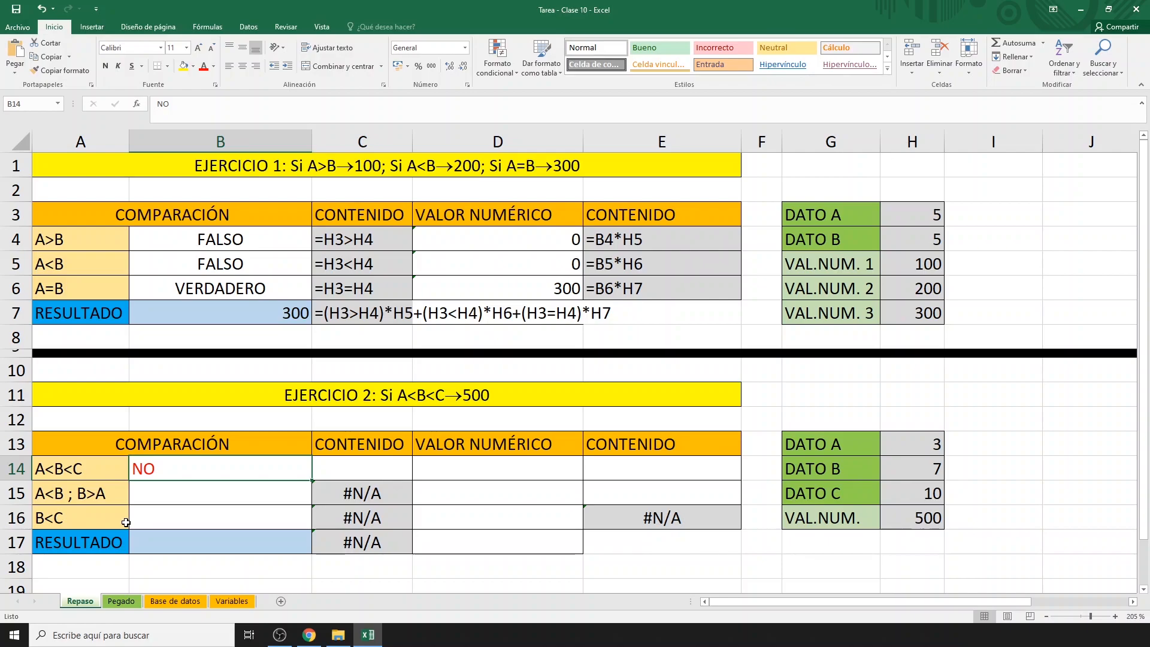
- Enter the B>A comparison =H14>H13 in B15 of exercise 2
click(169, 492)
text(=)
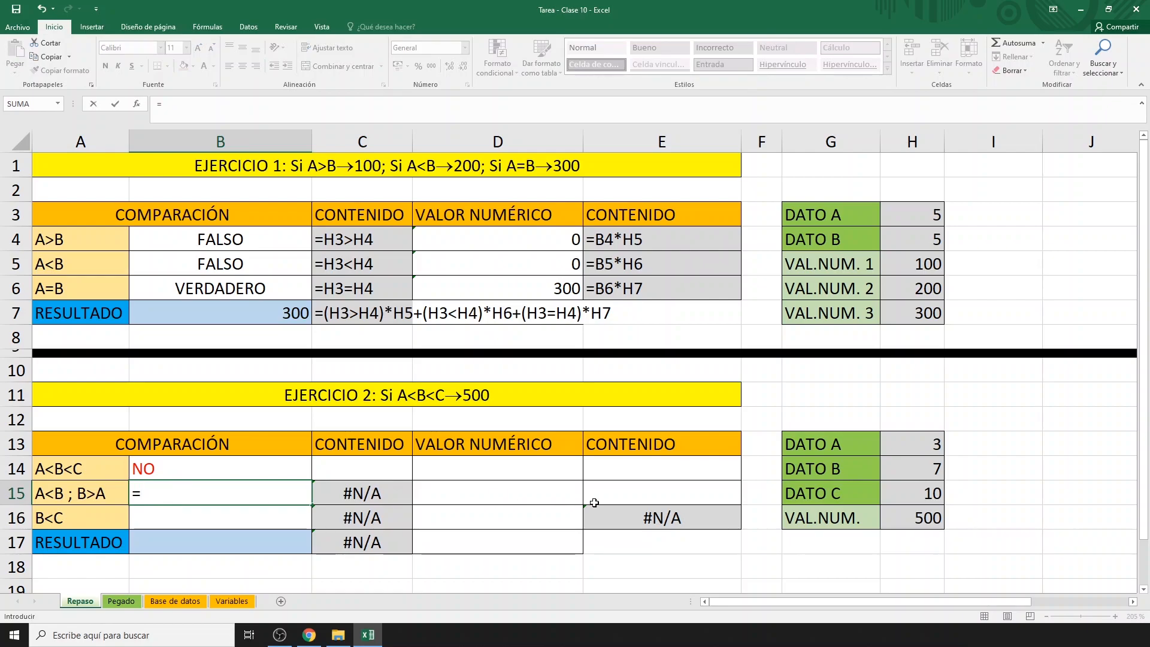
click(927, 474)
text(>)
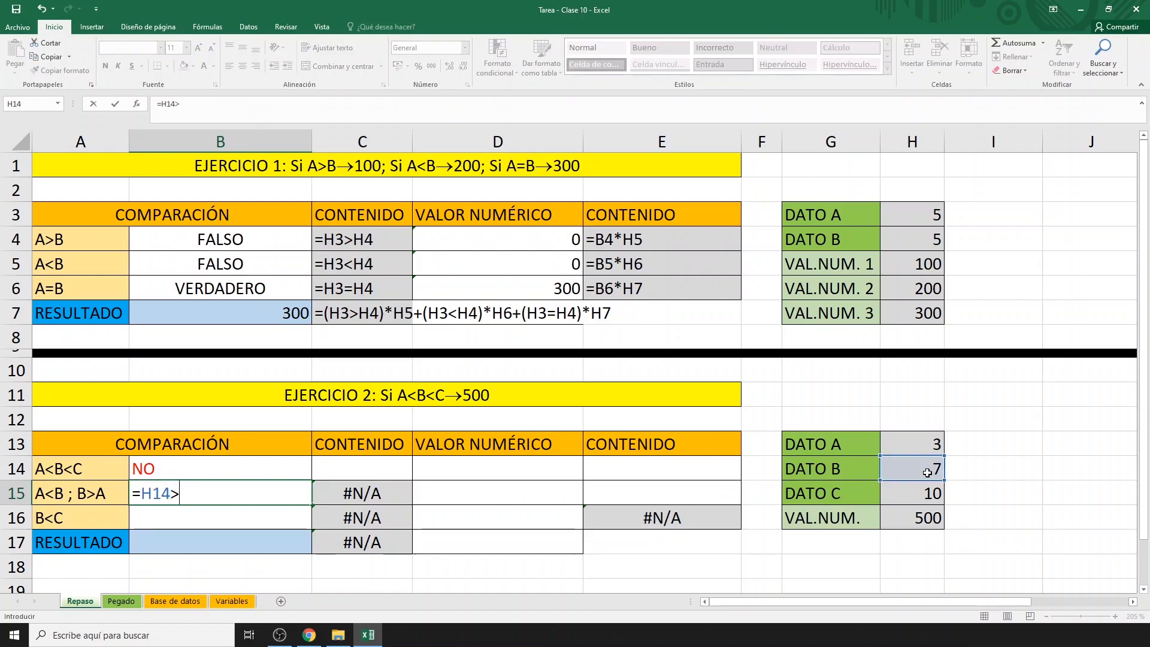
click(920, 447)
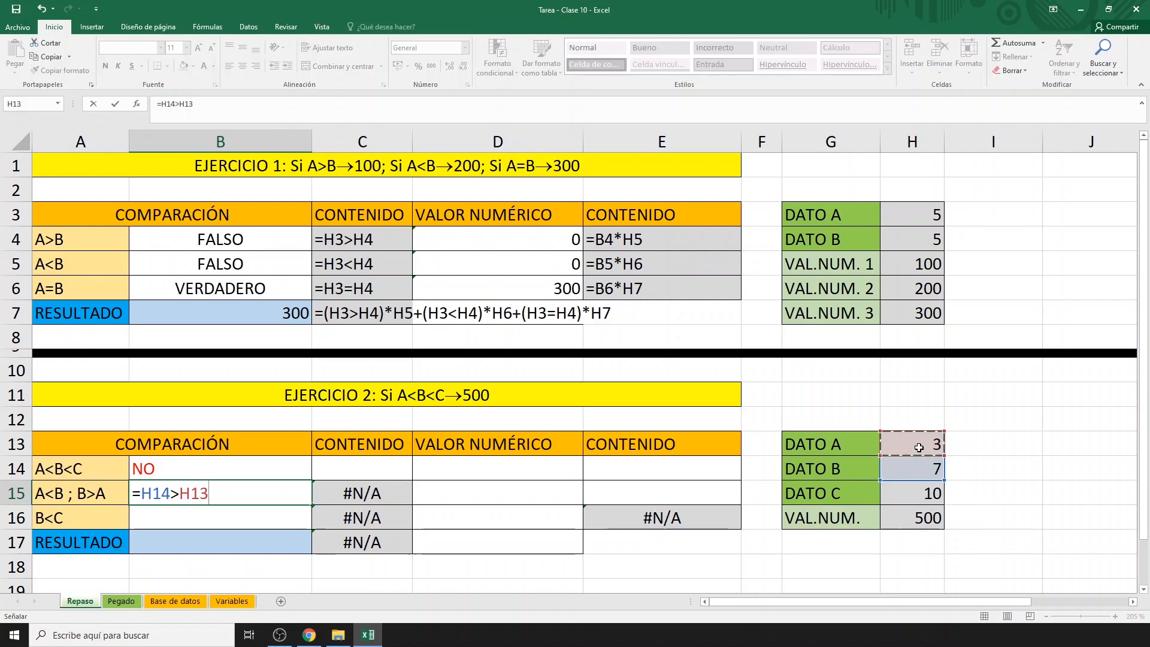
key(Return)
- Enter the B<C comparison =H14<H15 in B16 of exercise 2
text(=)
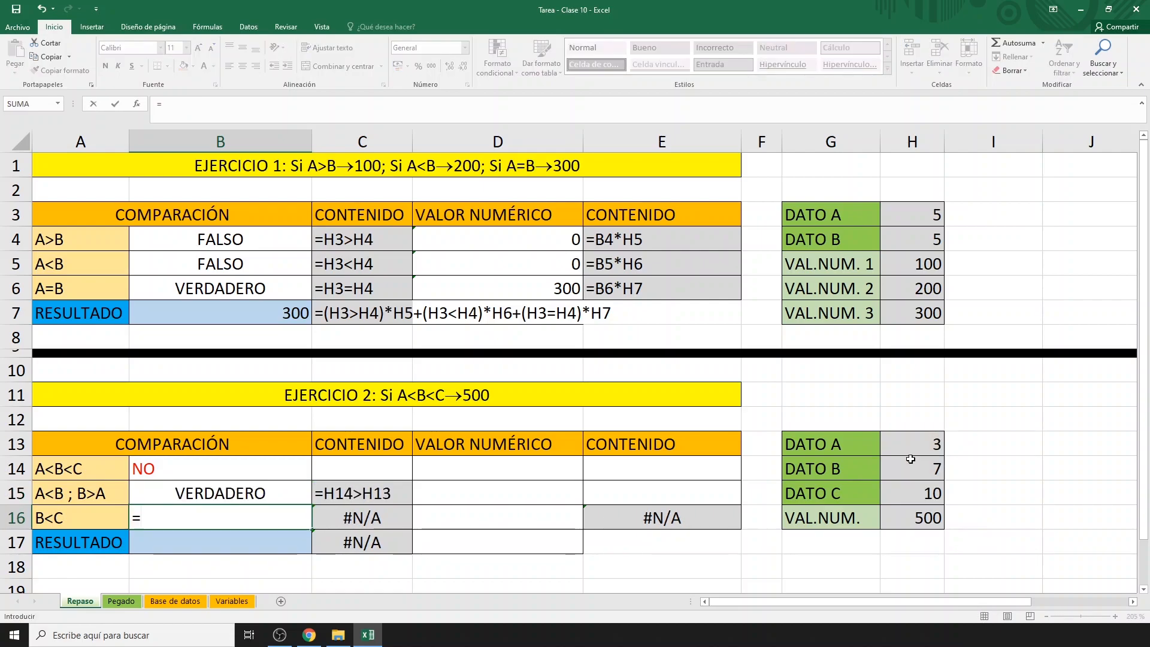
click(912, 460)
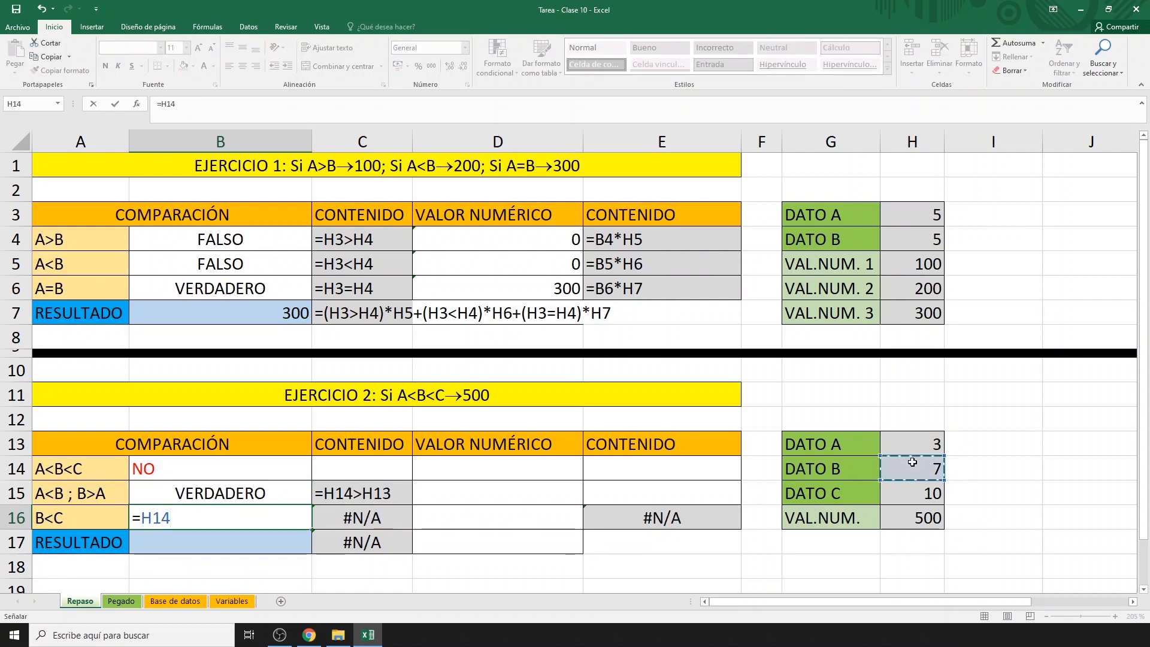
text(<)
click(925, 494)
key(Return)
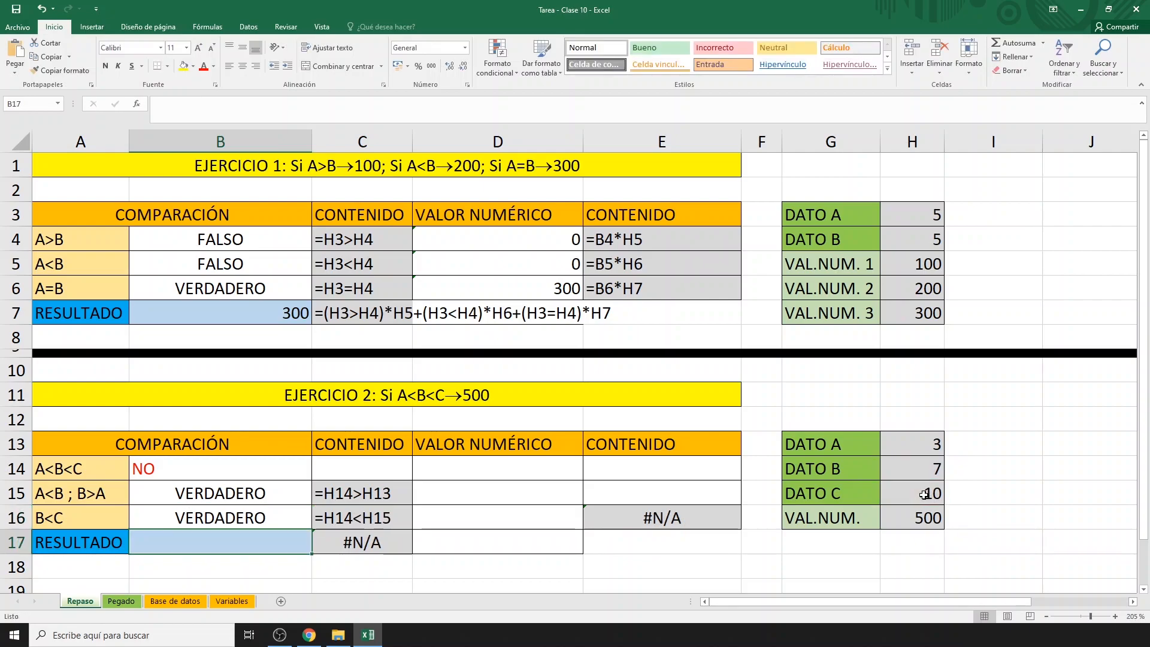
- Multiply the two exercise 2 comparisons in D16 with the formula =B15*B16
click(531, 516)
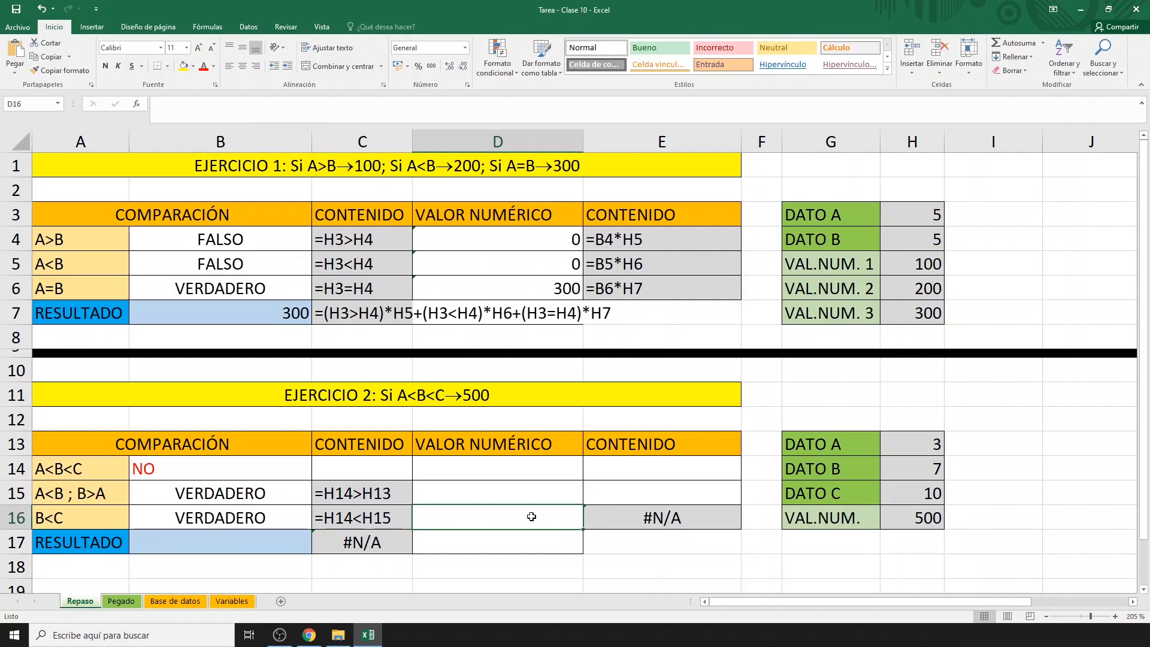
text(=)
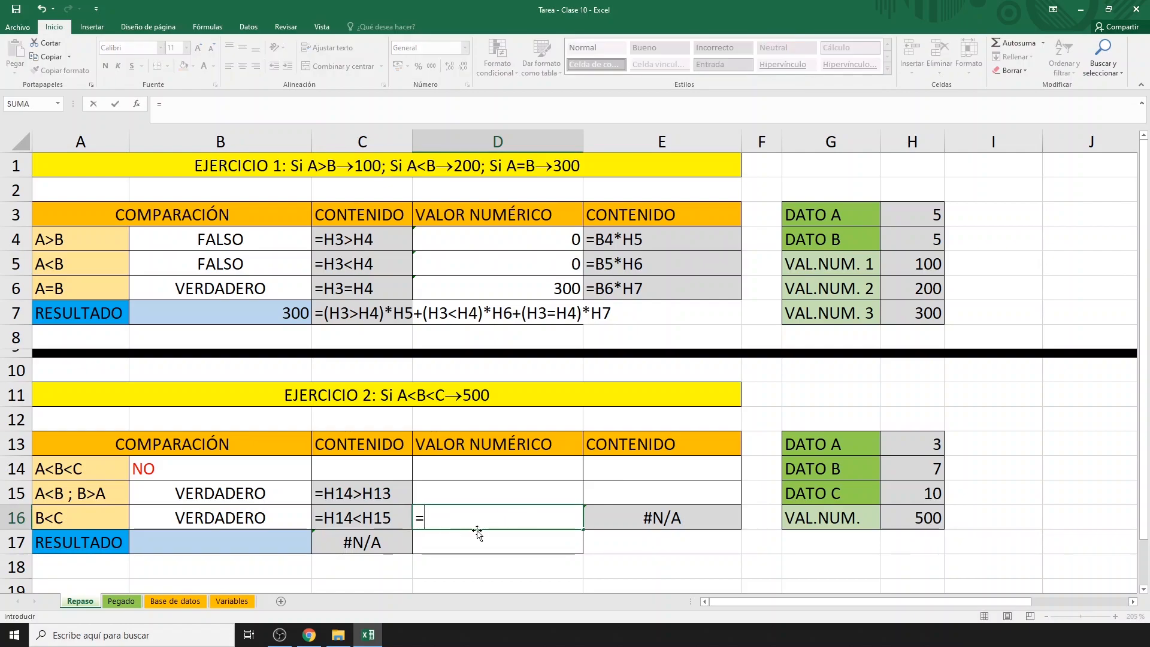
click(269, 488)
text(*)
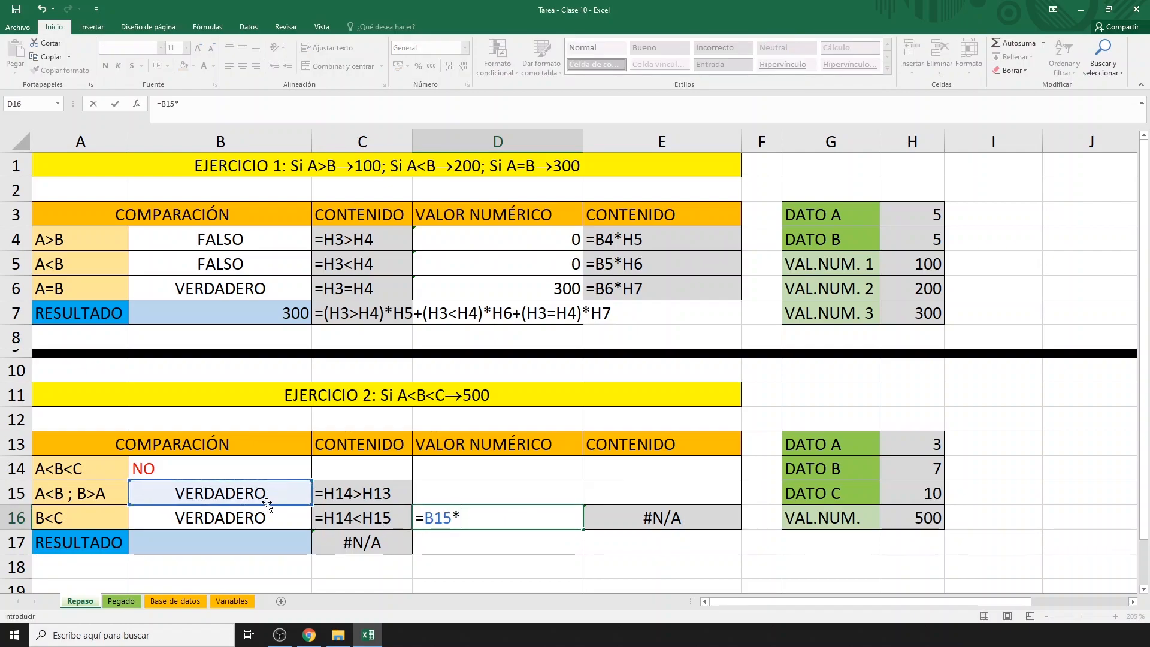
click(266, 519)
key(Return)
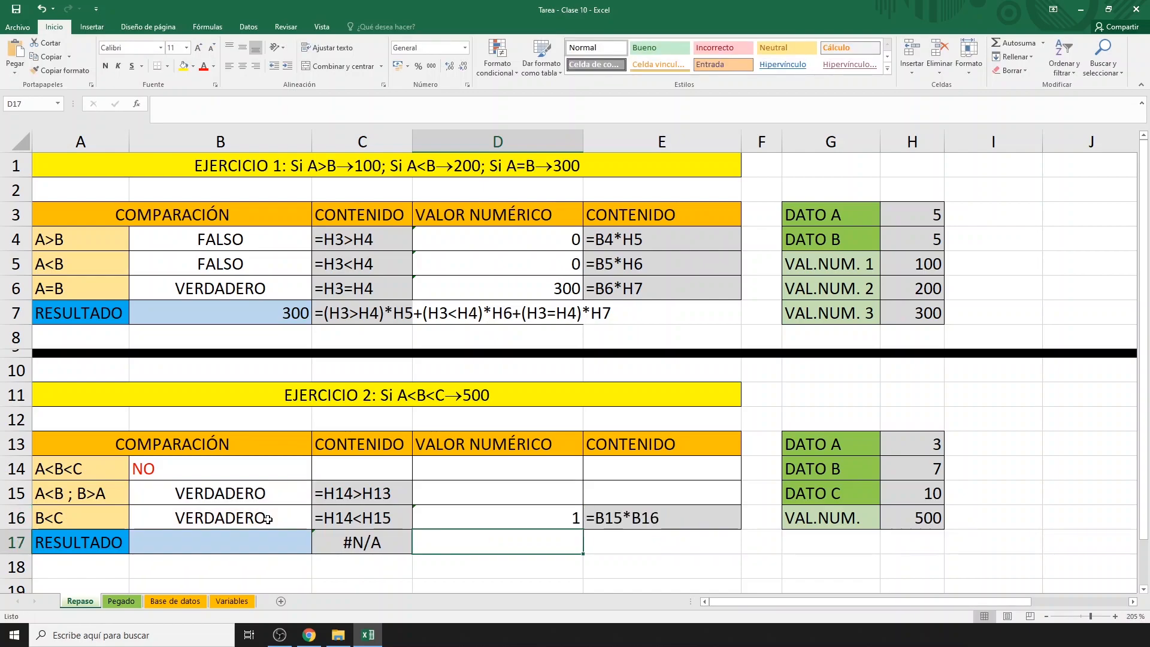
- Start the exercise 2 RESULTADO formula in B17 with the comparison =(H14>H13)
click(260, 543)
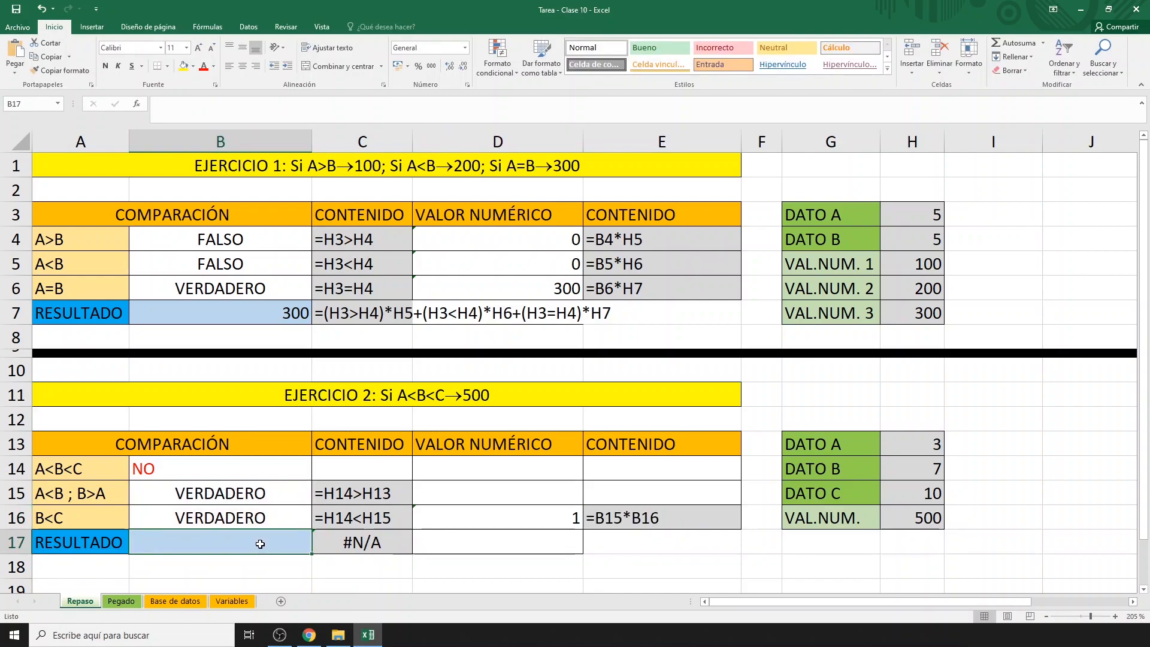
text(=()
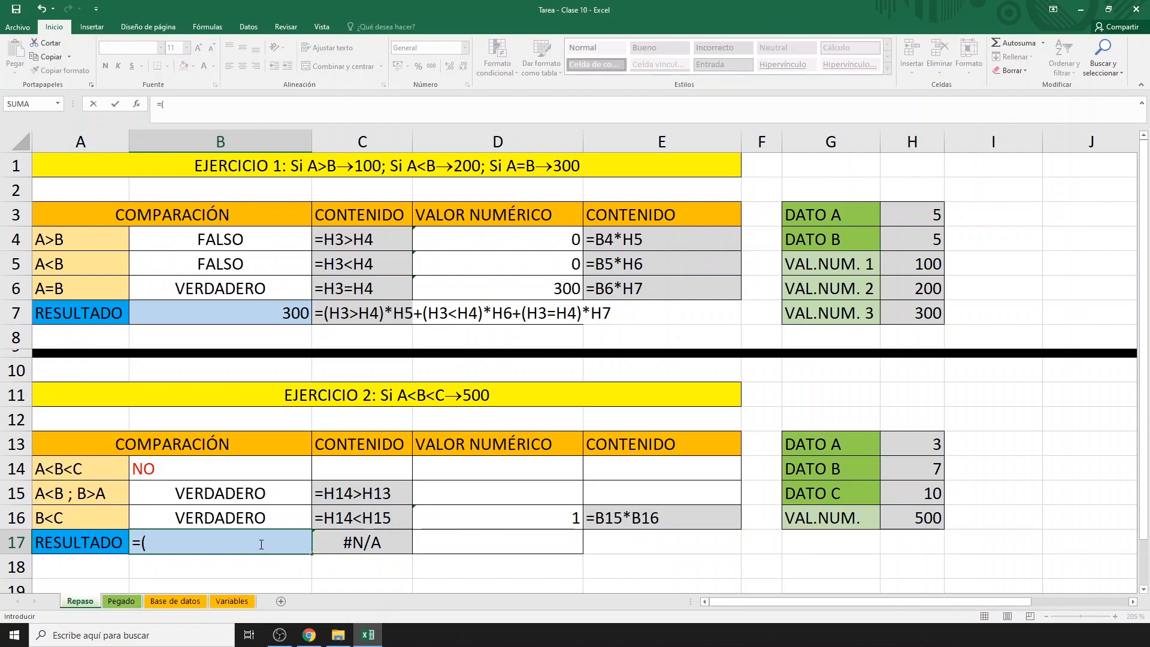
click(911, 466)
text(>)
click(906, 442)
text())
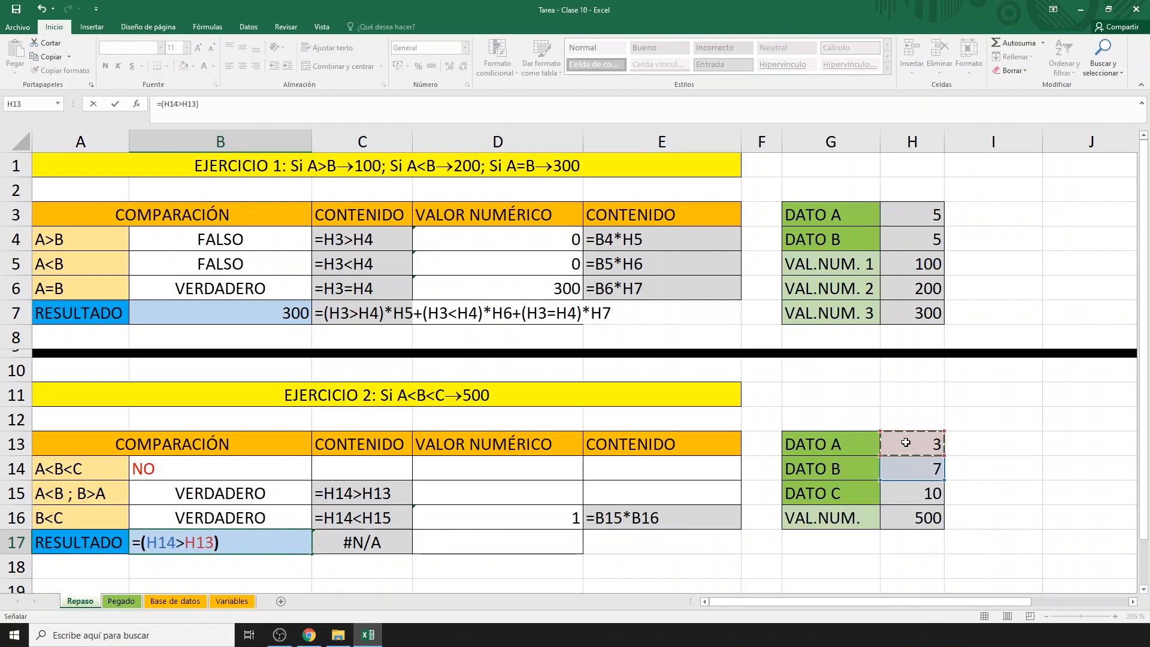
- Complete the B17 formula with the B<C term and the numeric value so it reads =(H14>H13)*(H14<H15)*H16
text(*()
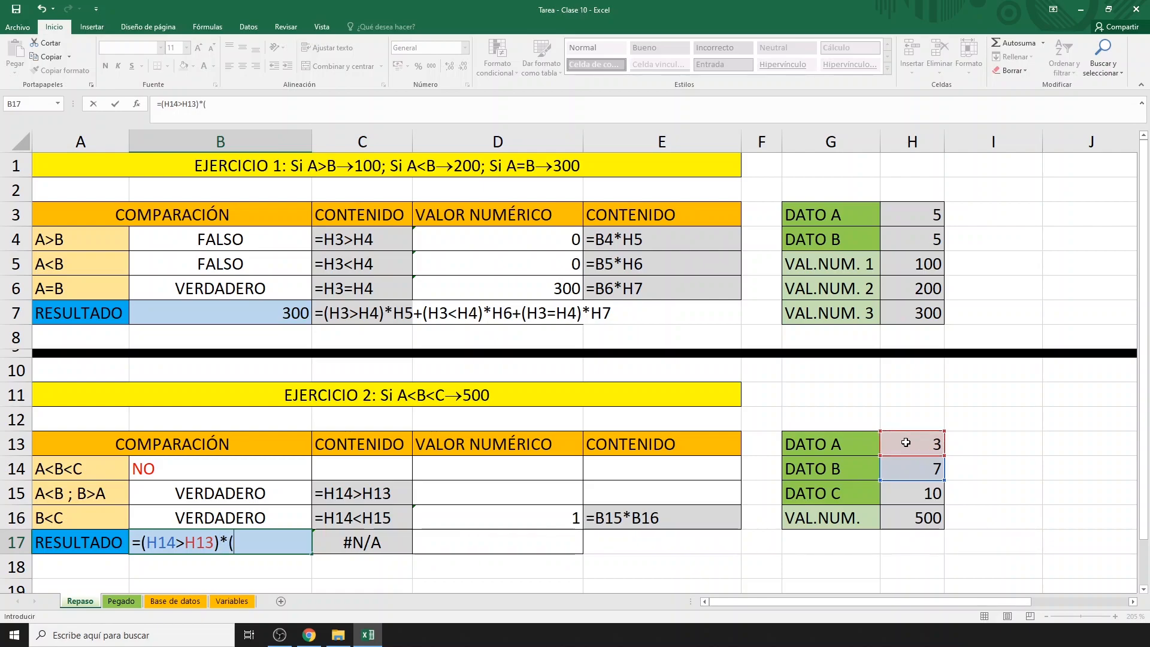
click(906, 468)
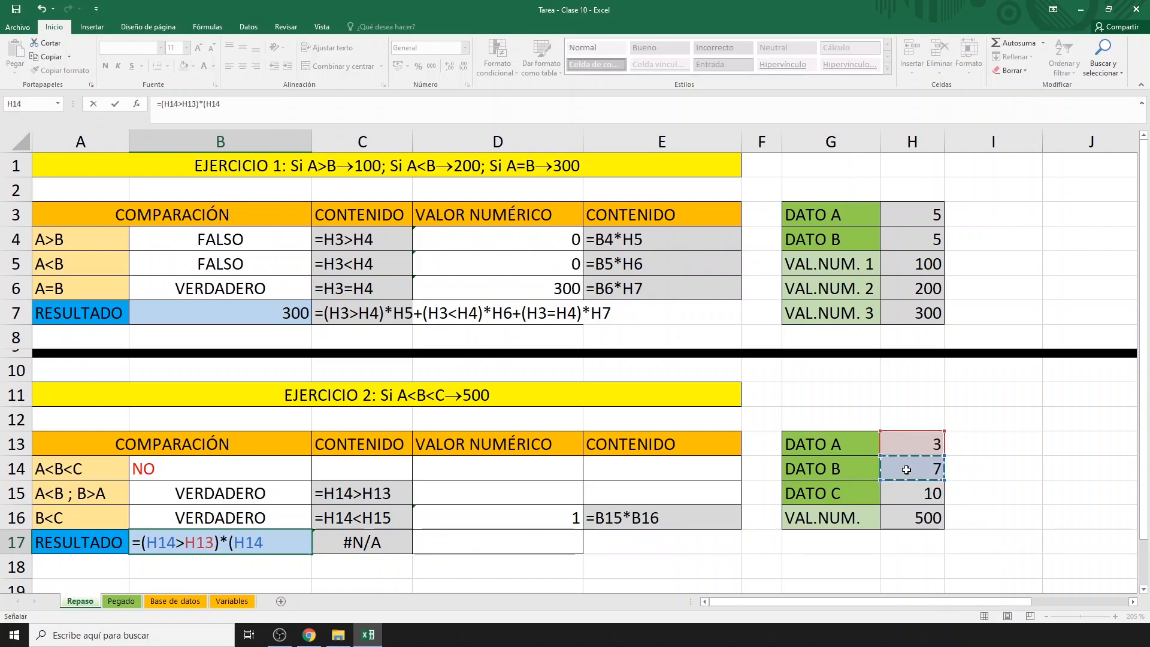
text(<)
click(910, 494)
text()*)
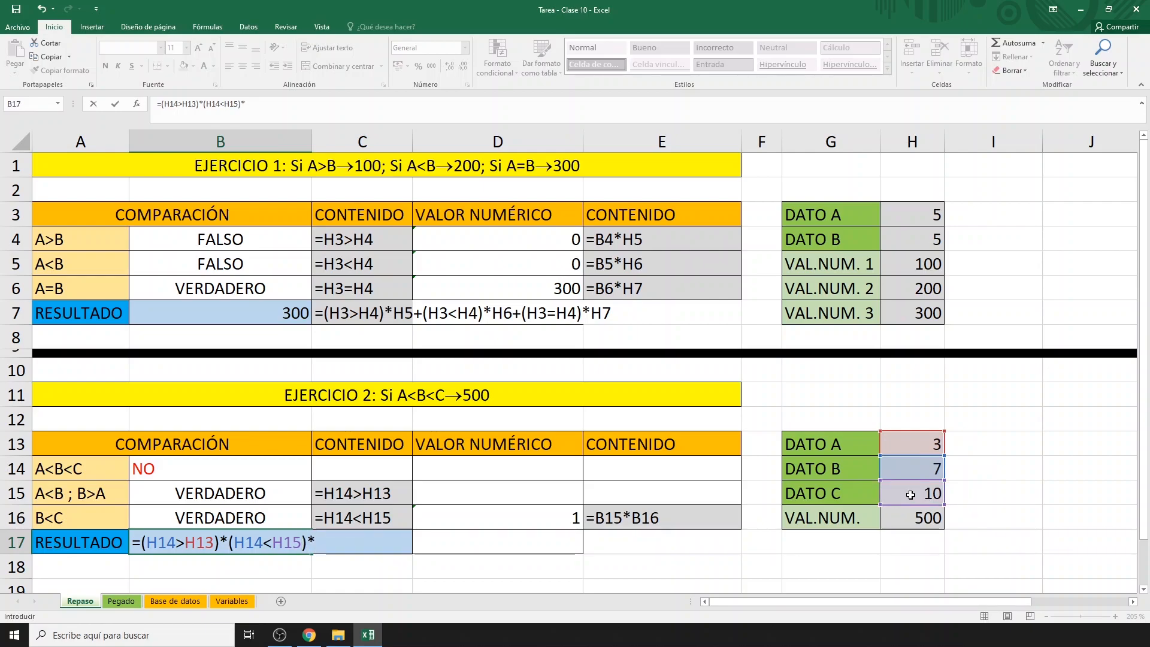
click(929, 519)
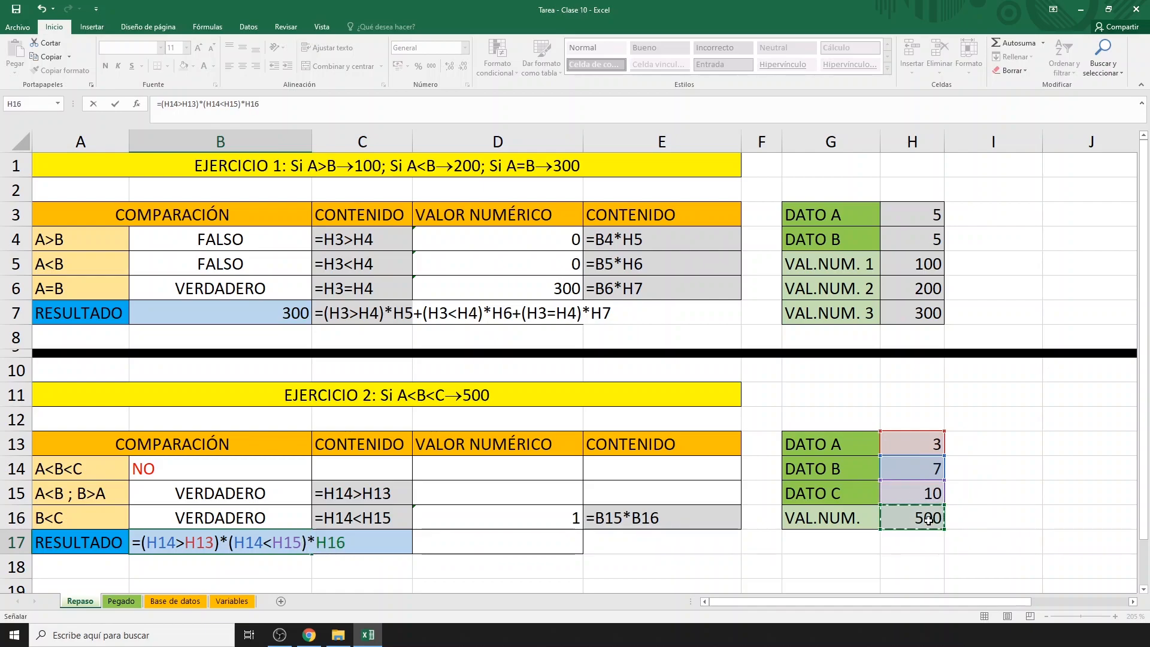
key(Return)
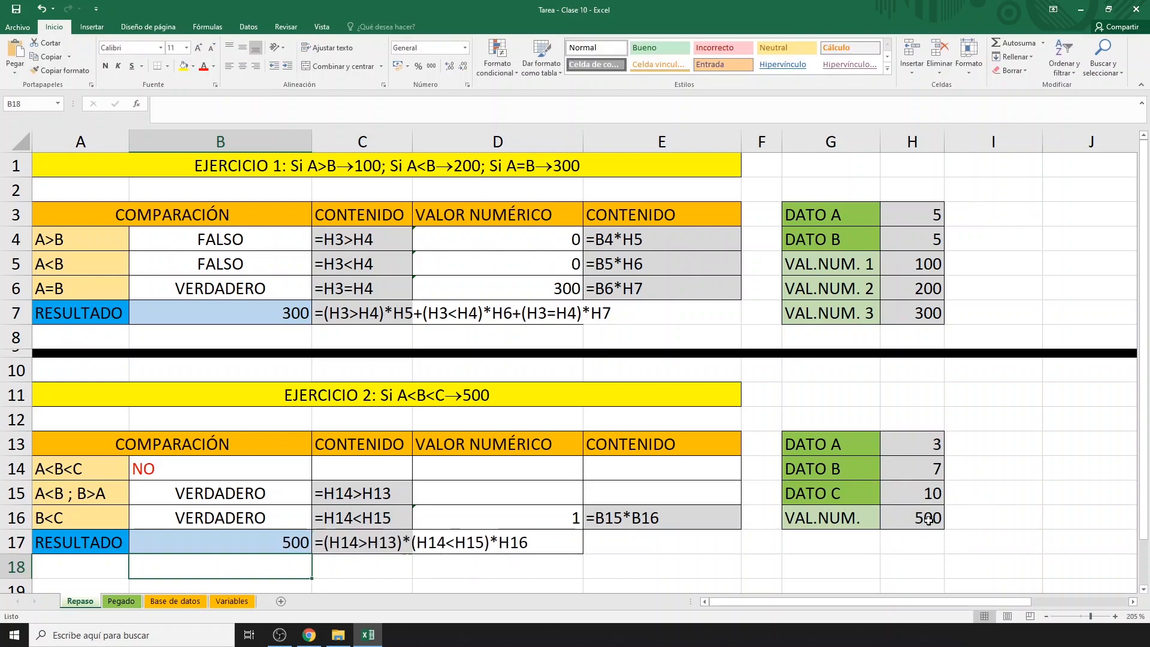
- Set DATO B of exercise 2 in H14 to 12 to test the case where B is not less than C
click(897, 471)
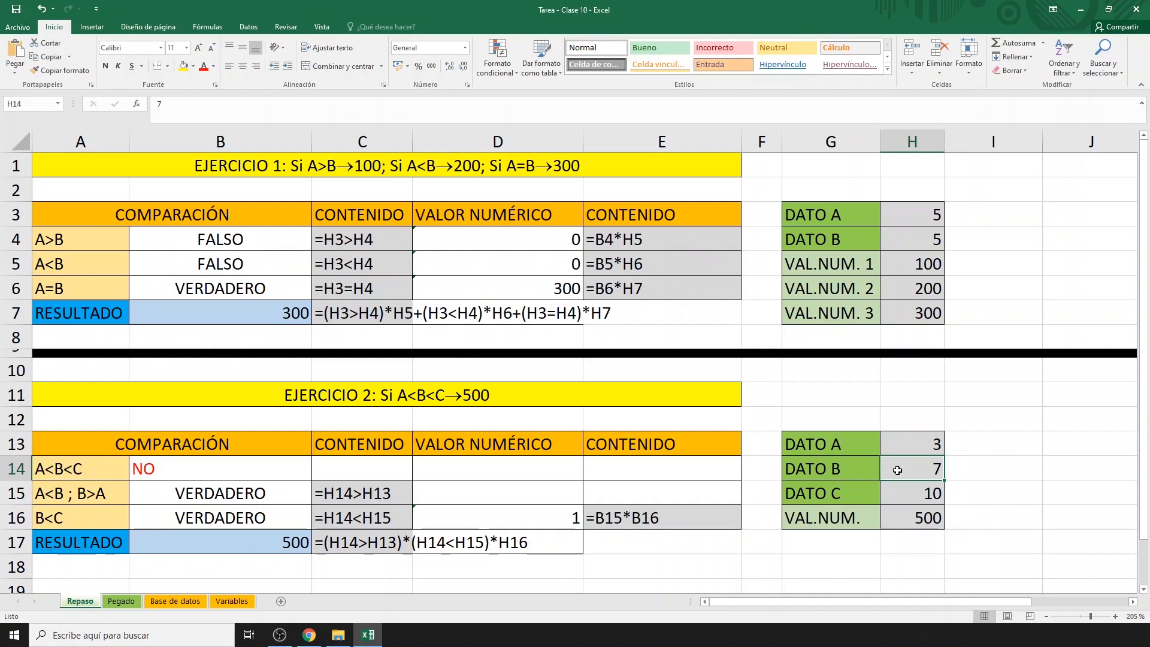
text(12)
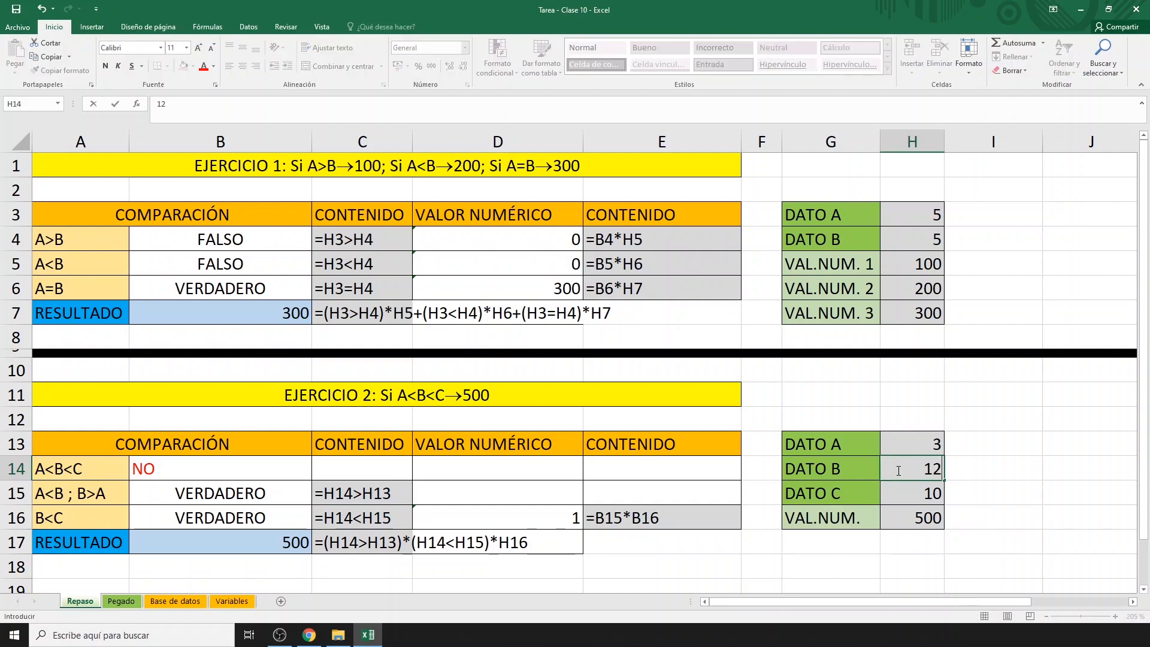
key(Return)
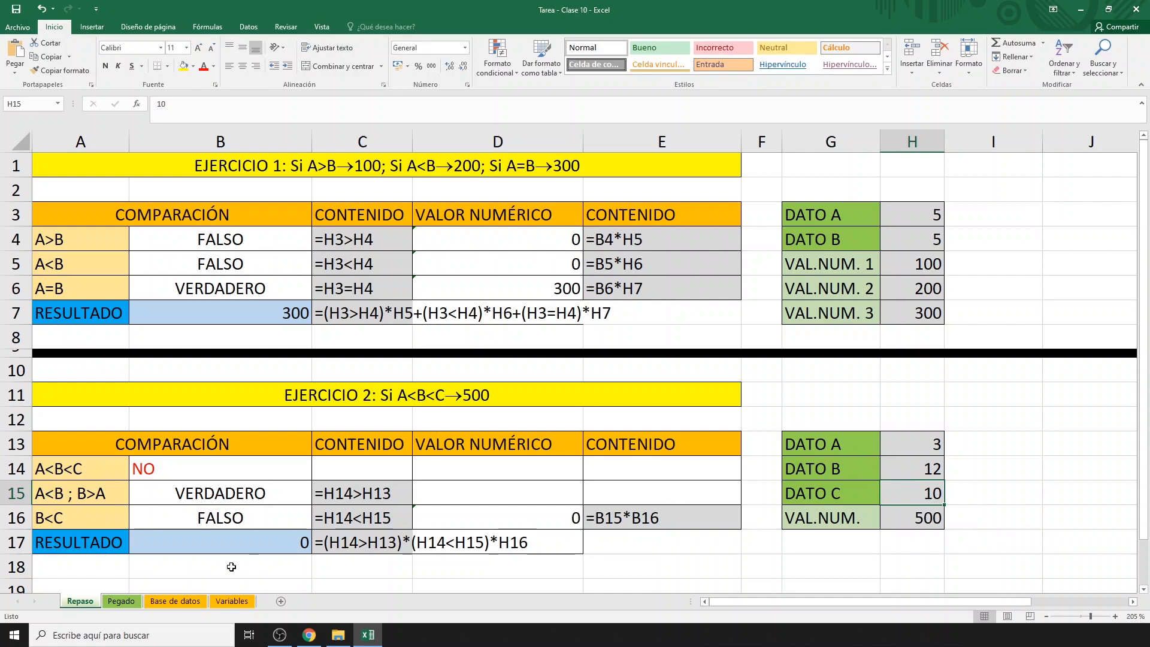
- On the Pegado sheet, enter the product formula =A2*B2 in C2
click(121, 602)
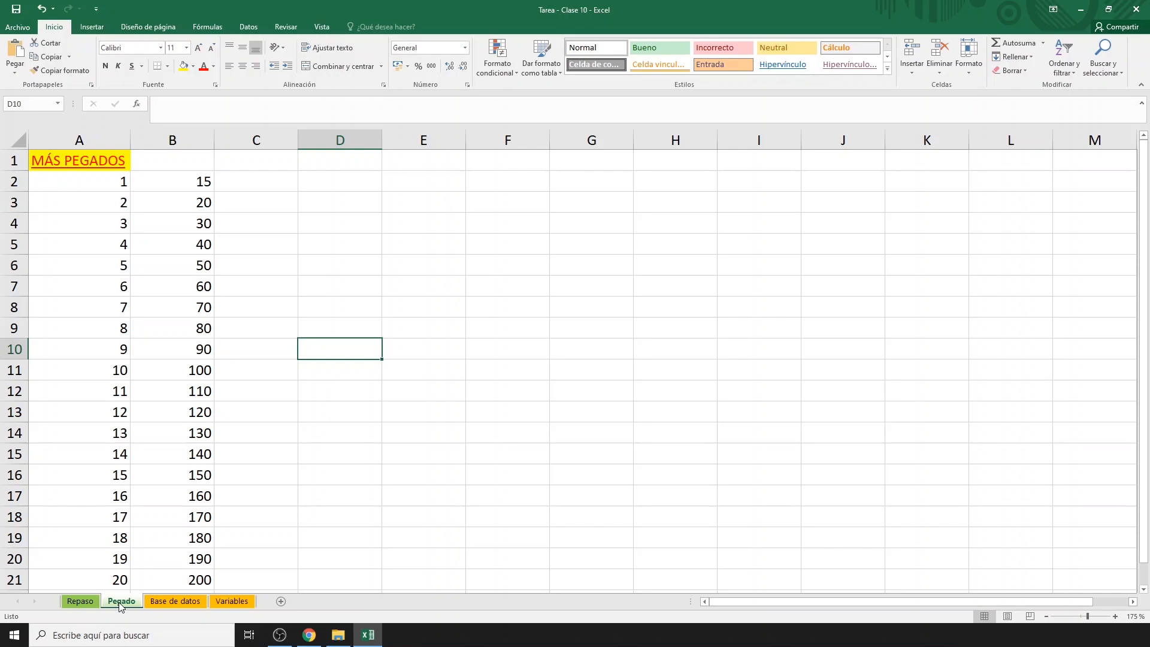
click(264, 179)
text(=)
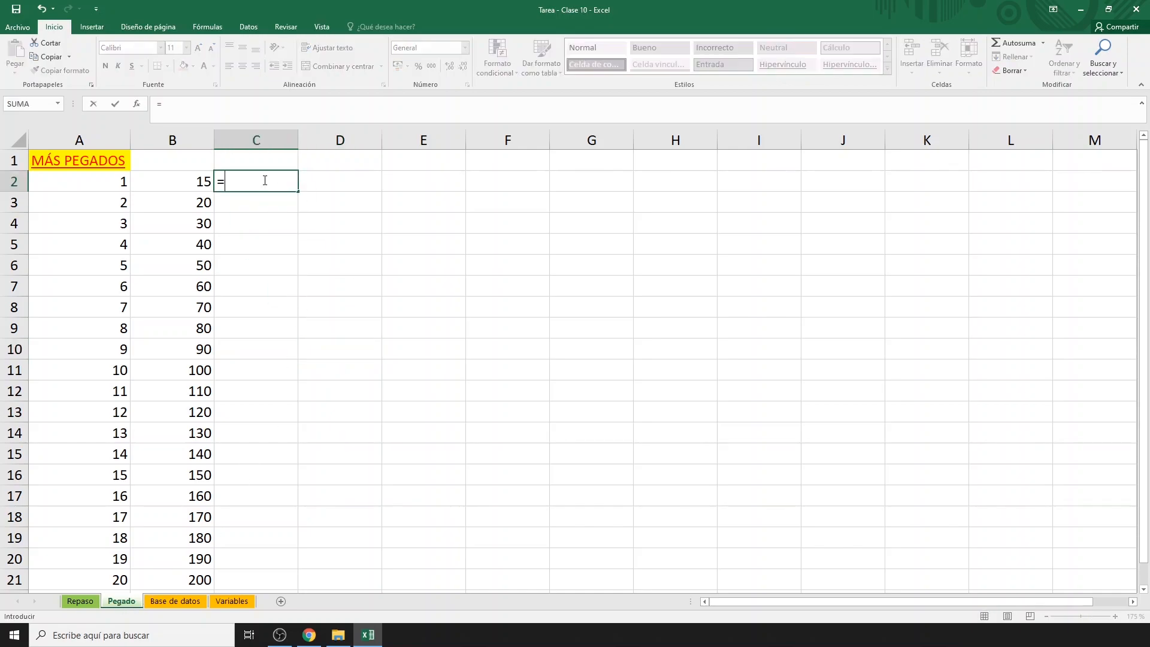
click(96, 182)
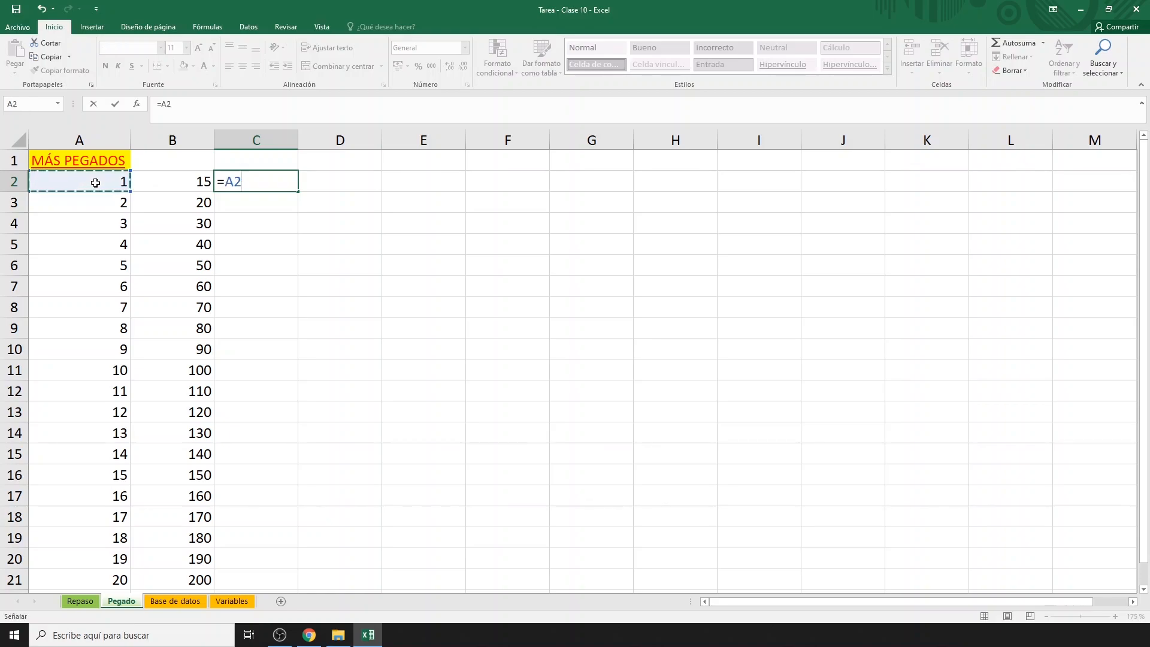
text(*)
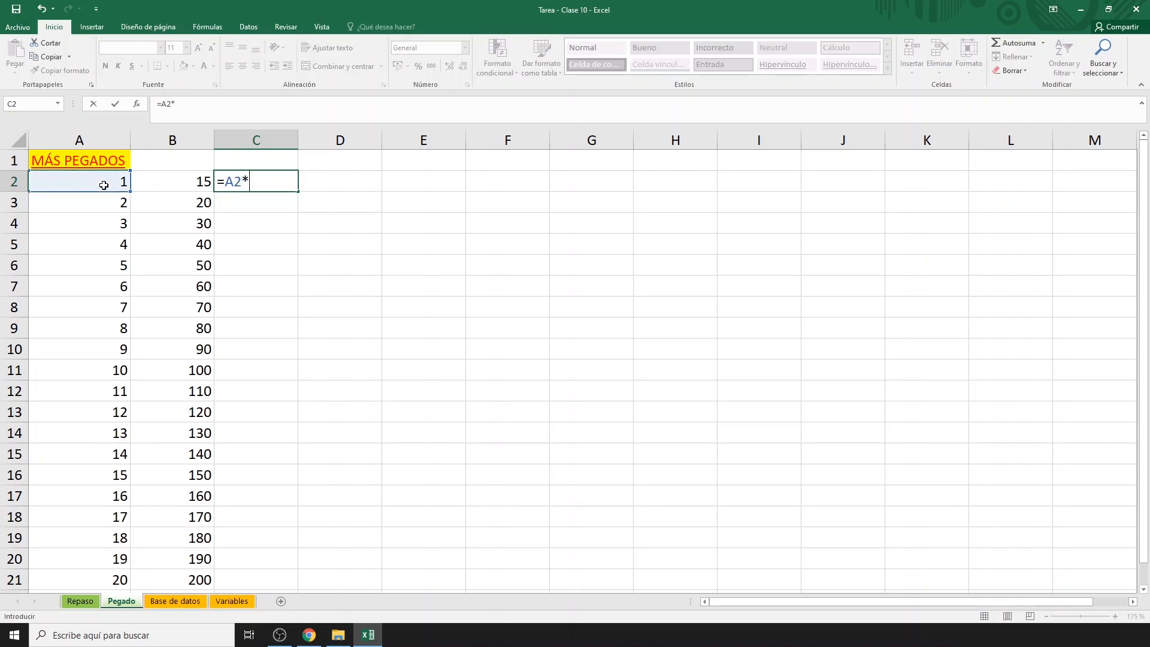
click(157, 180)
key(Return)
- Fill the C2 formula down to C21 and shade the filled range green
click(286, 181)
double_click(298, 194)
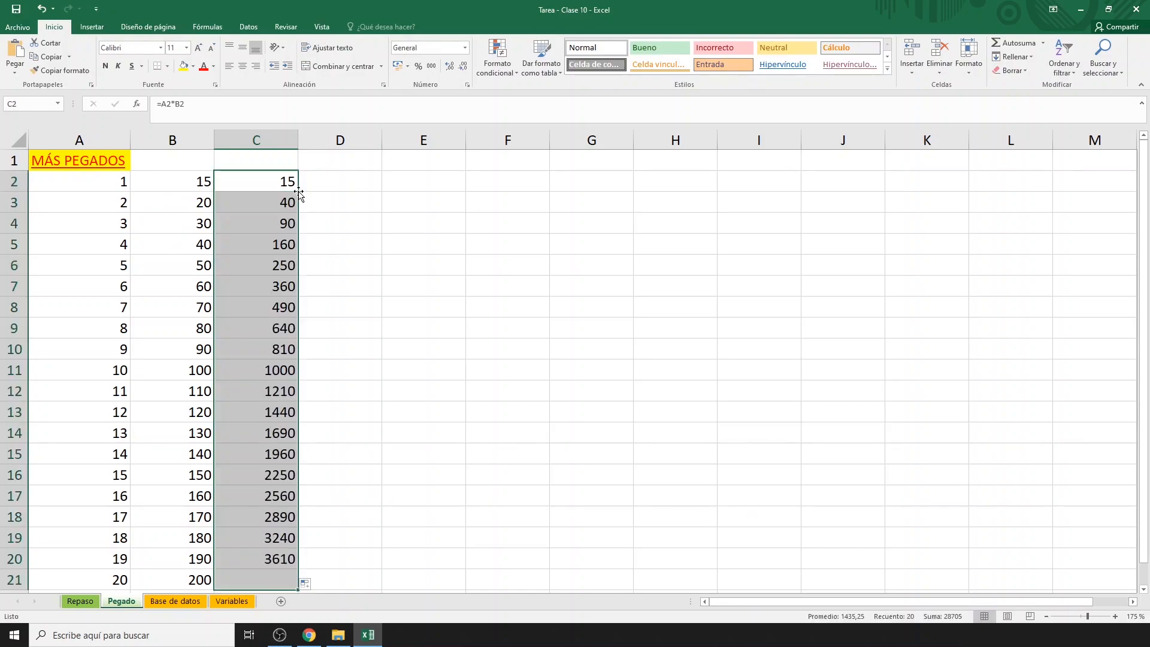
click(193, 66)
click(274, 93)
- Copy the green range C2:C21 and paste it normally starting at F2
key(ctrl+c)
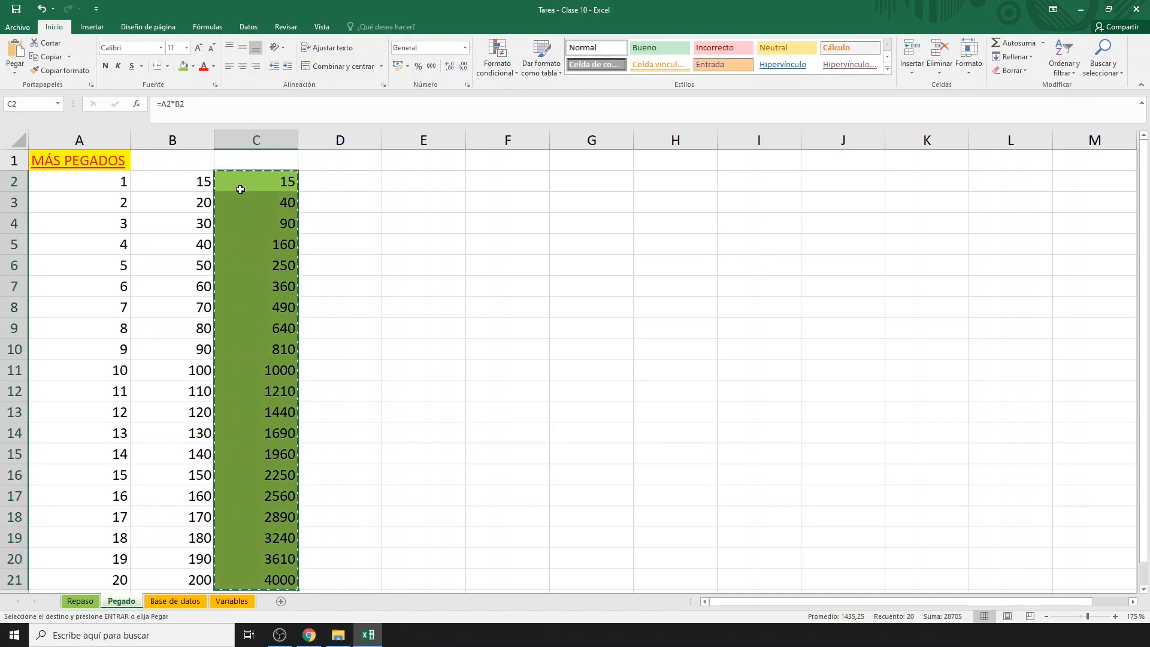
click(495, 186)
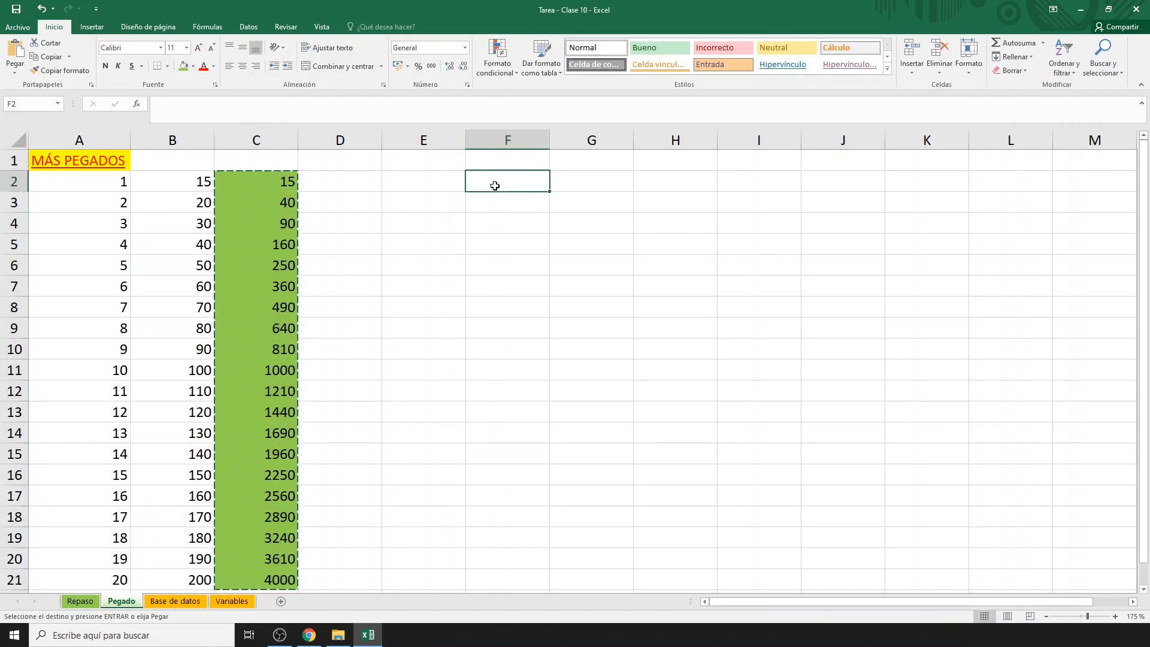
key(ctrl+v)
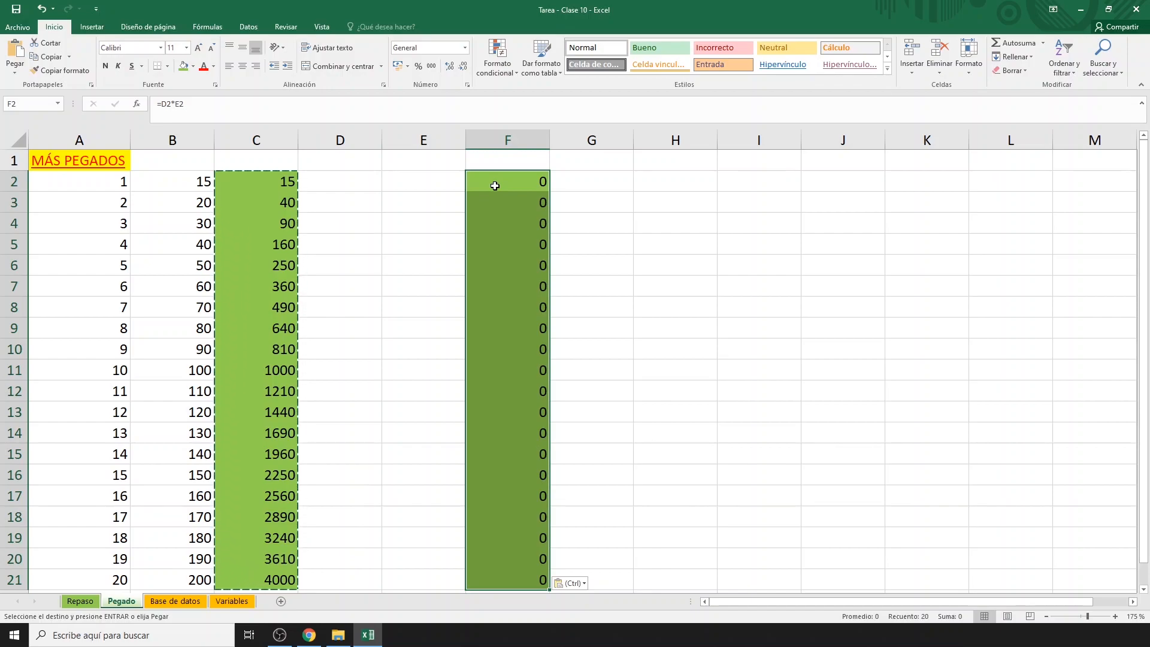
- Undo the normal paste in column F and paste the copied range C2:C21 as values only starting at F2
key(ctrl+z)
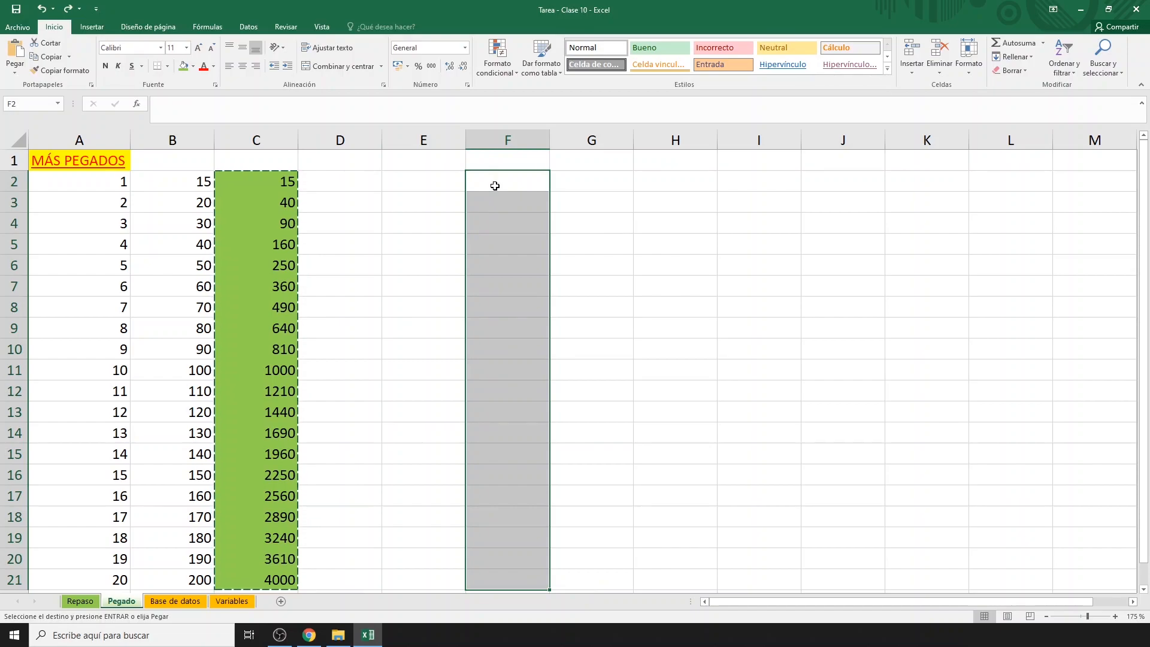
click(495, 186)
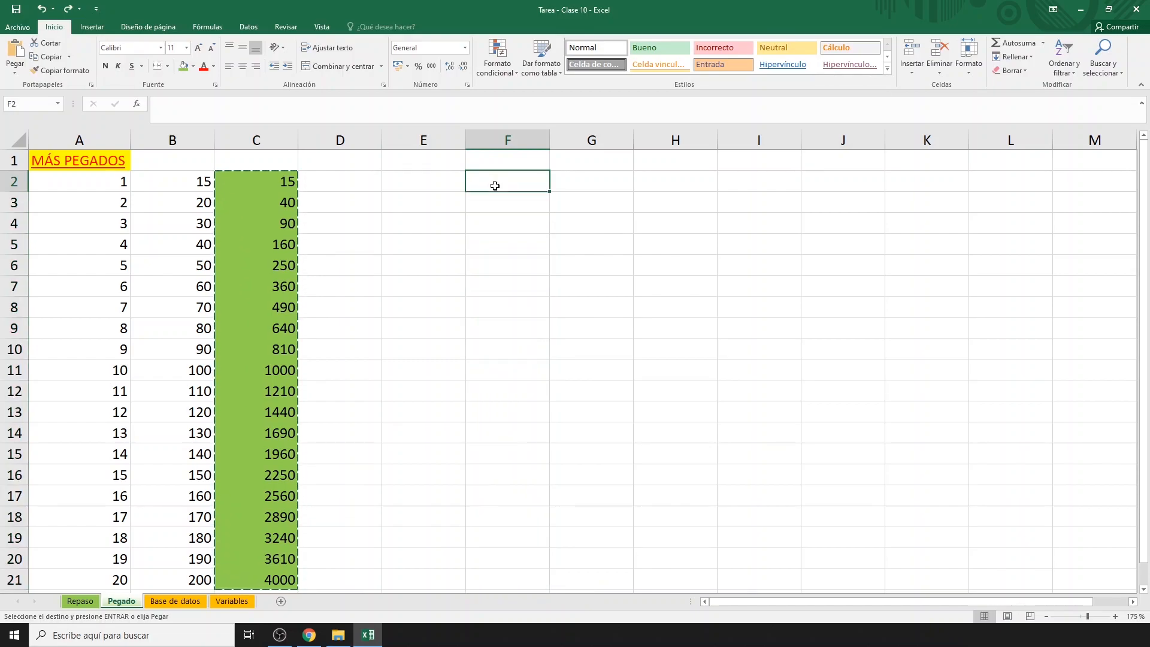
click(13, 72)
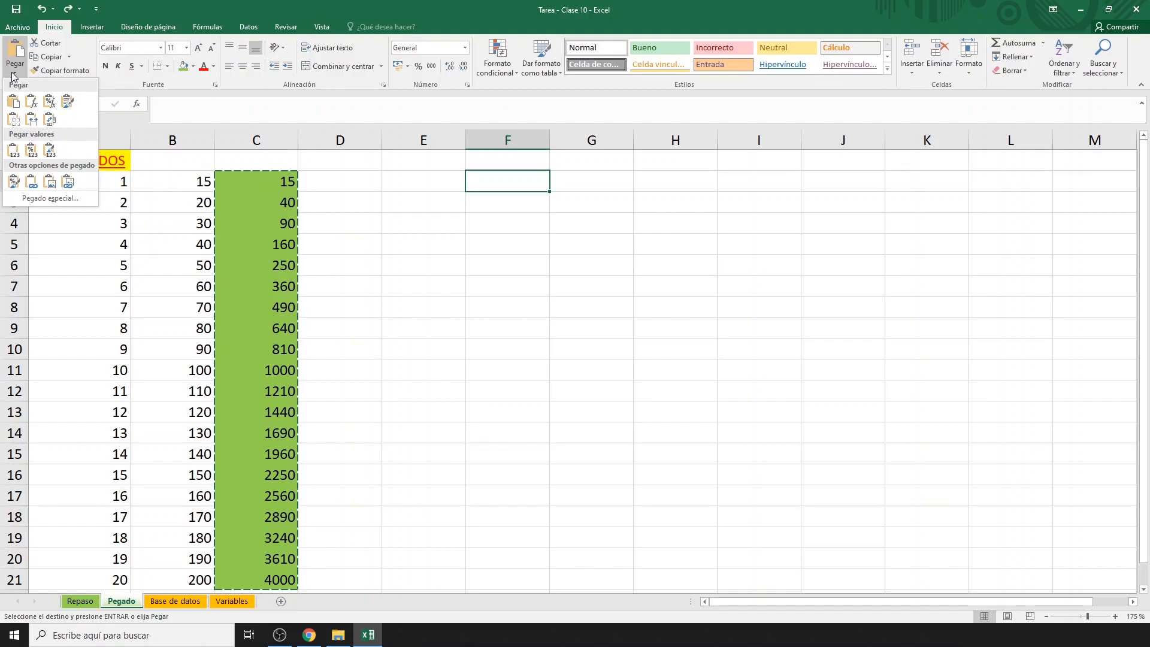
click(13, 151)
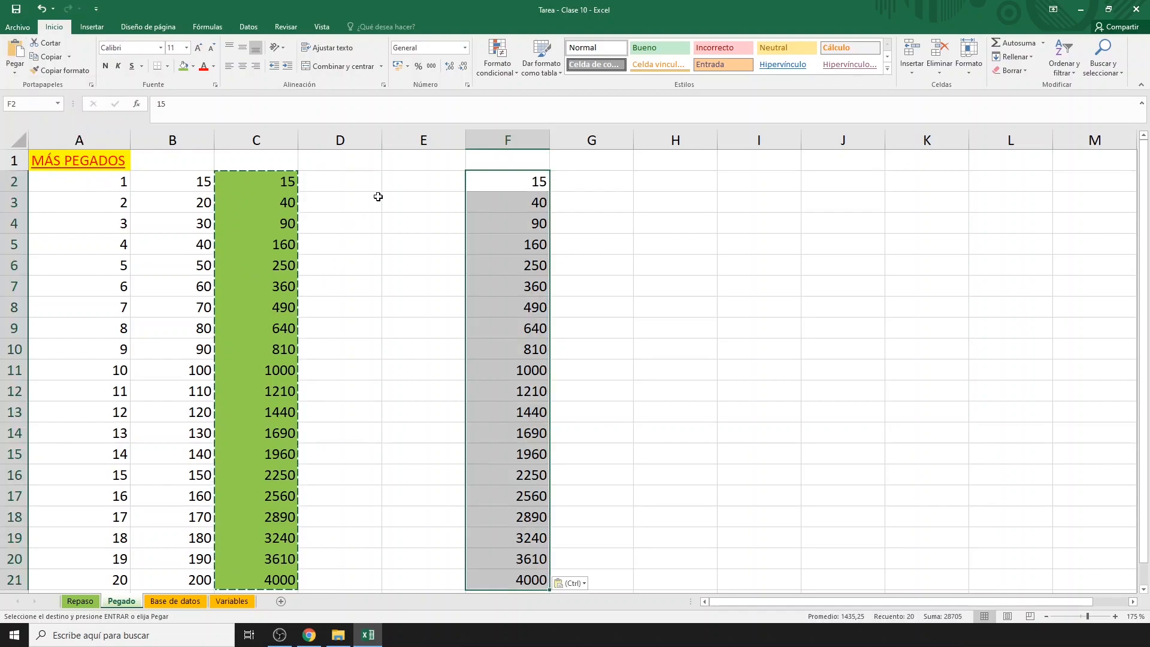
- Paste the copied range C2:C21 as linked cells starting at E2 and end the copy mode
click(405, 187)
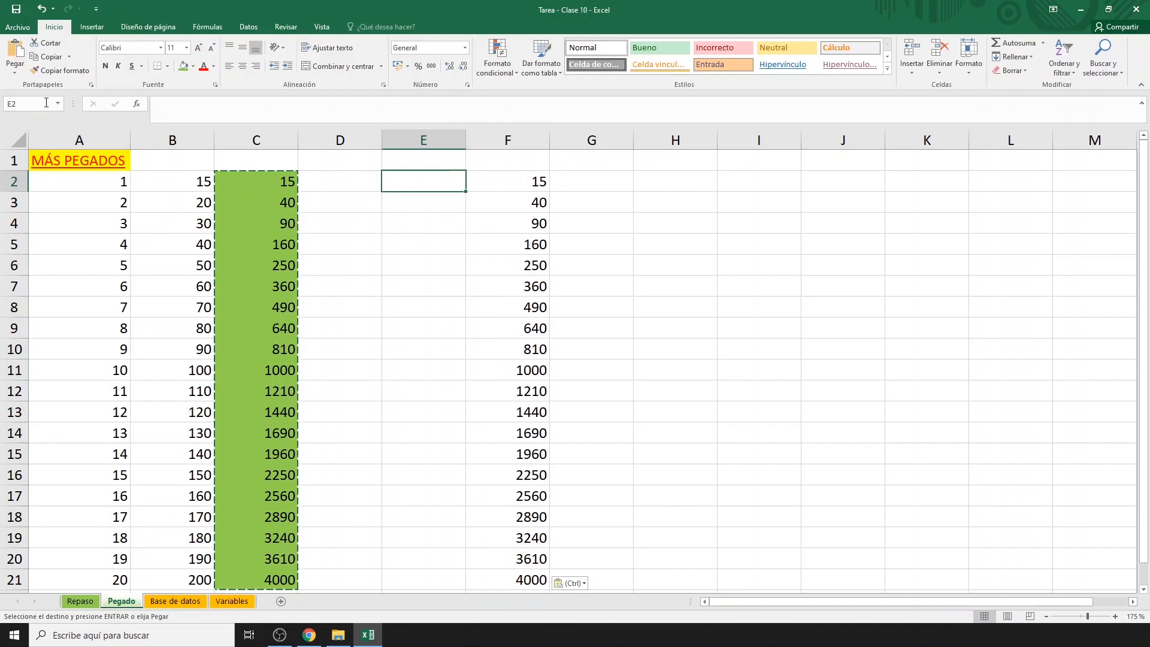
click(15, 70)
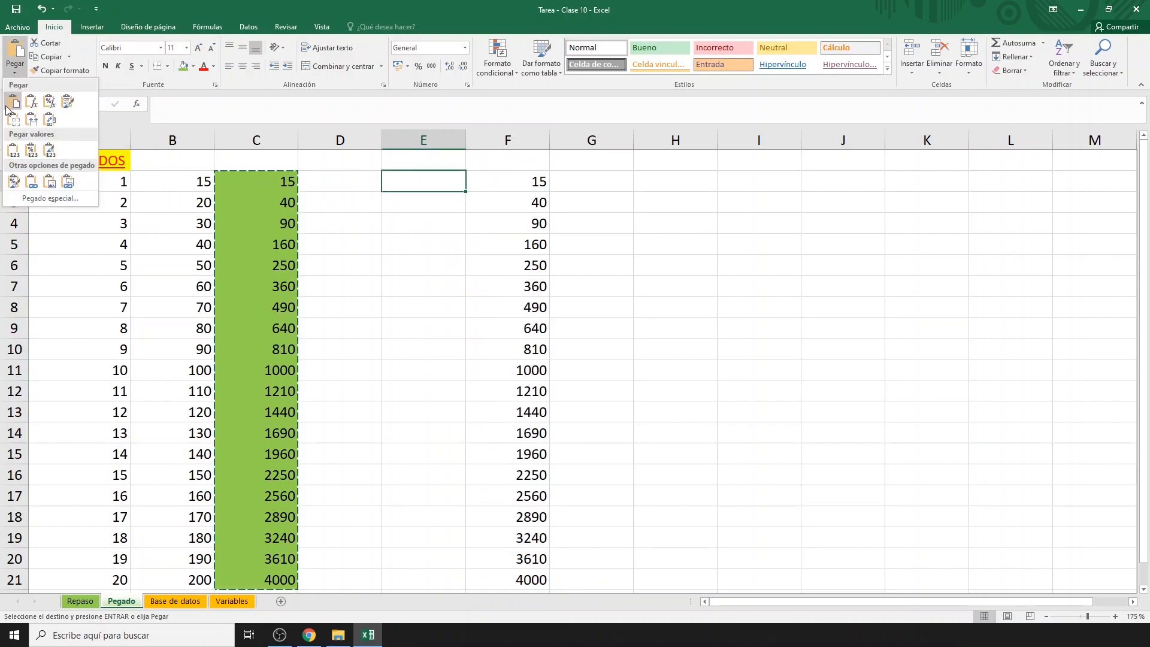
click(32, 189)
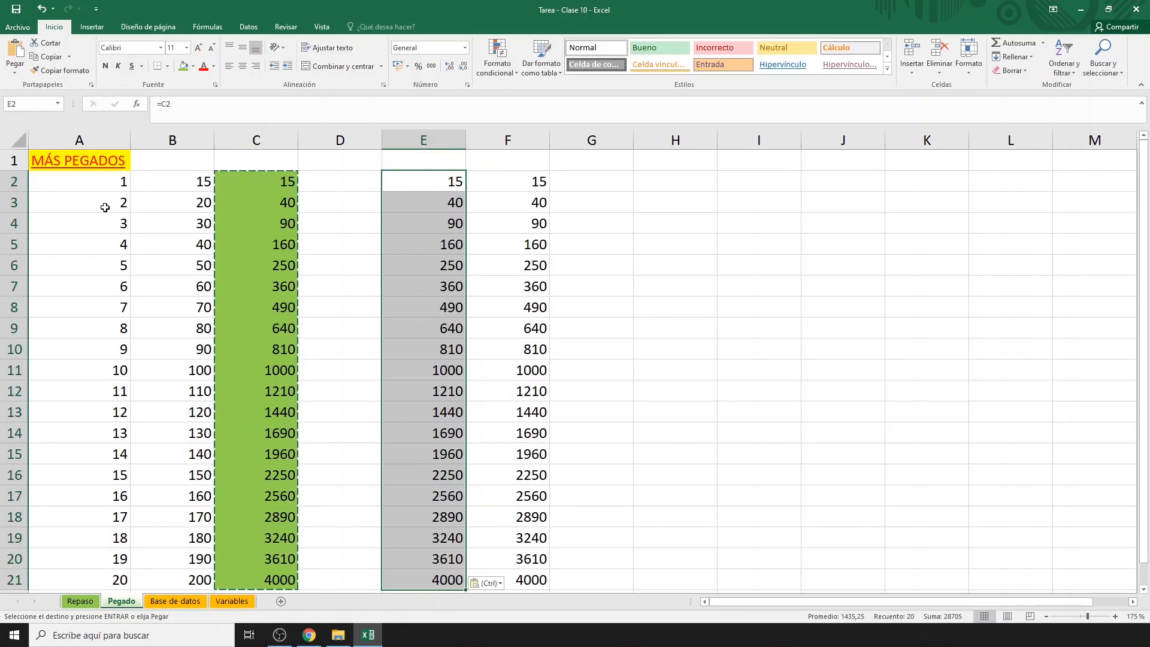
key(Escape)
- Set B2 and B3 to 0 and fill the zeros down to B21 to test the pasted columns
click(196, 185)
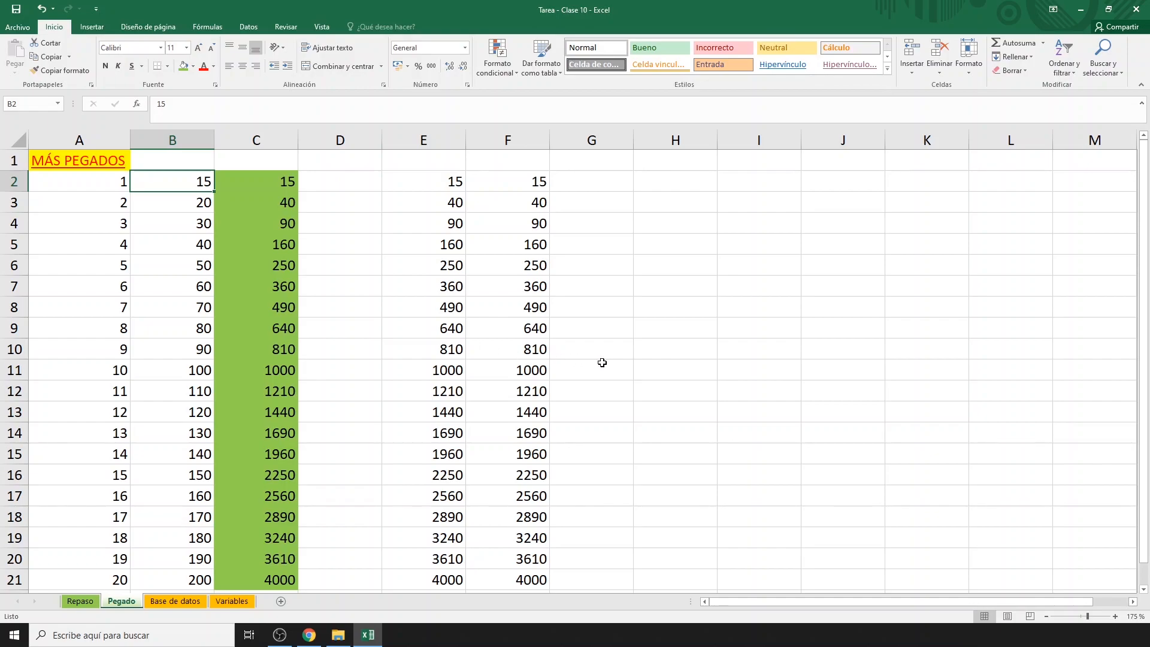
text(0)
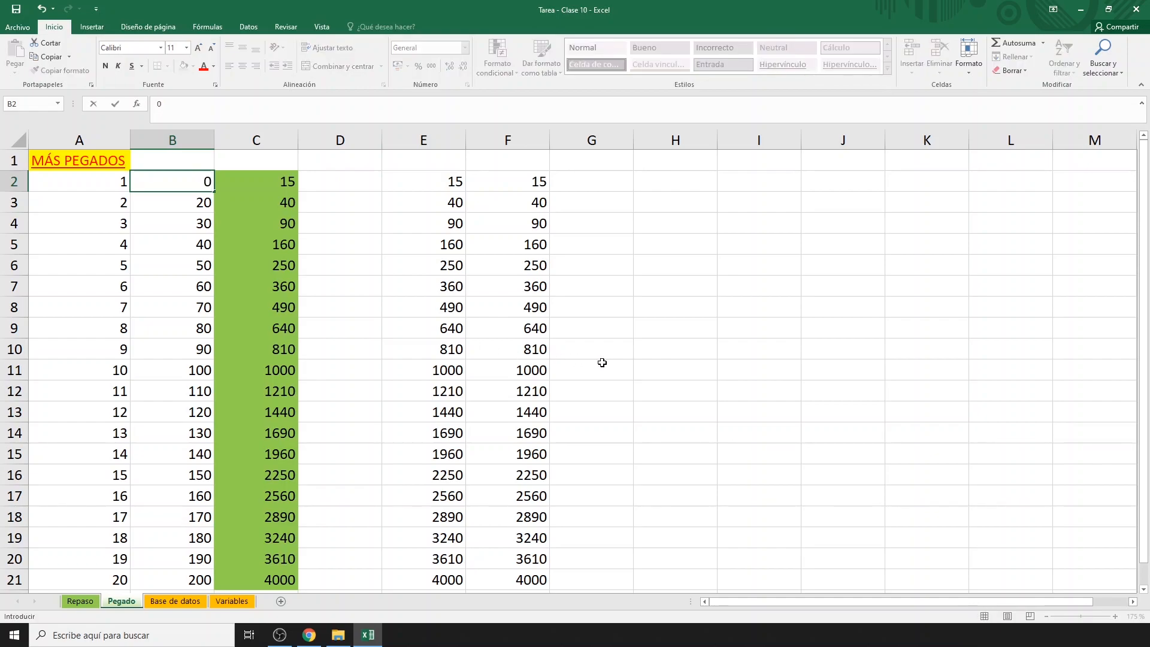
key(Return)
text(0)
key(Return)
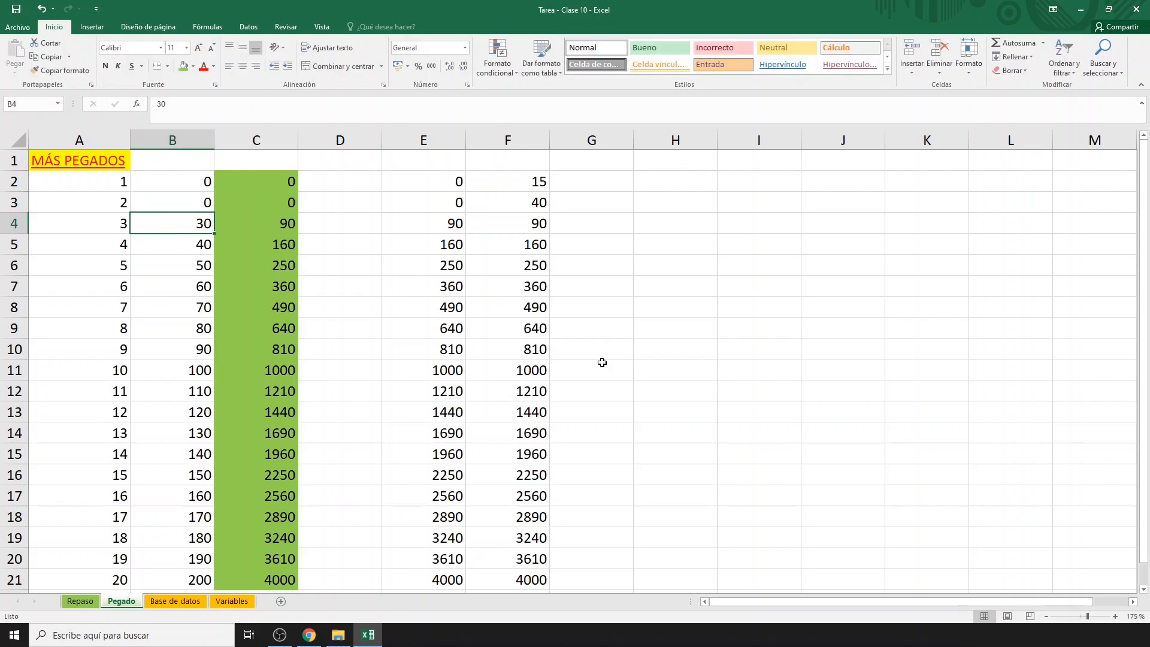
drag(197, 186, 213, 214)
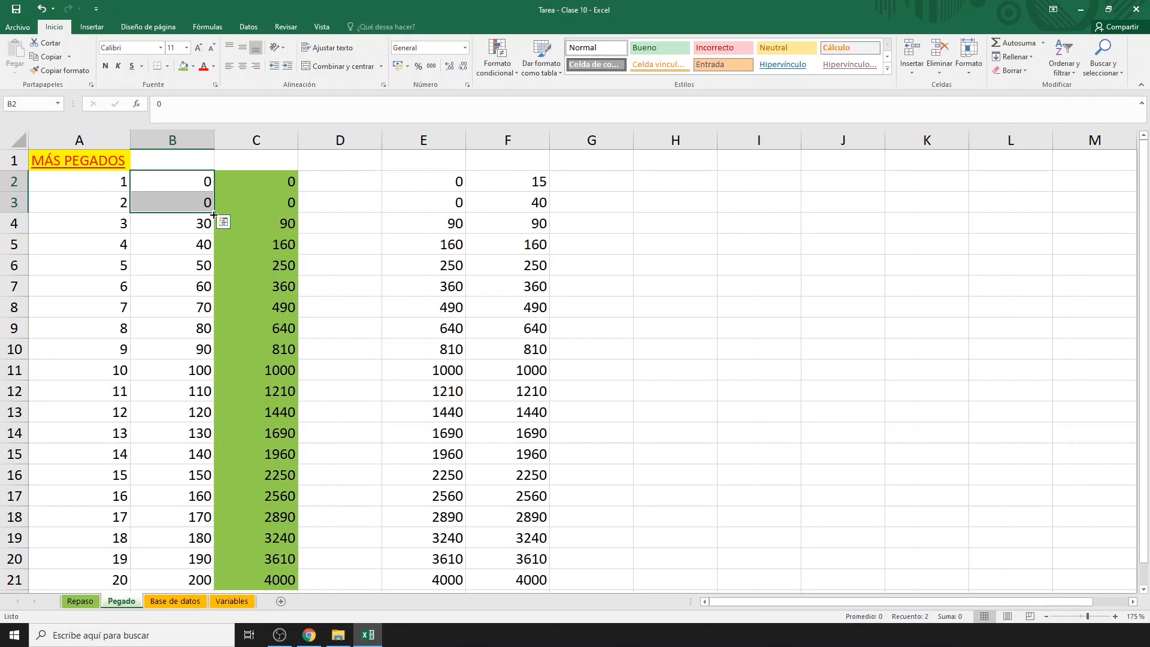
double_click(214, 215)
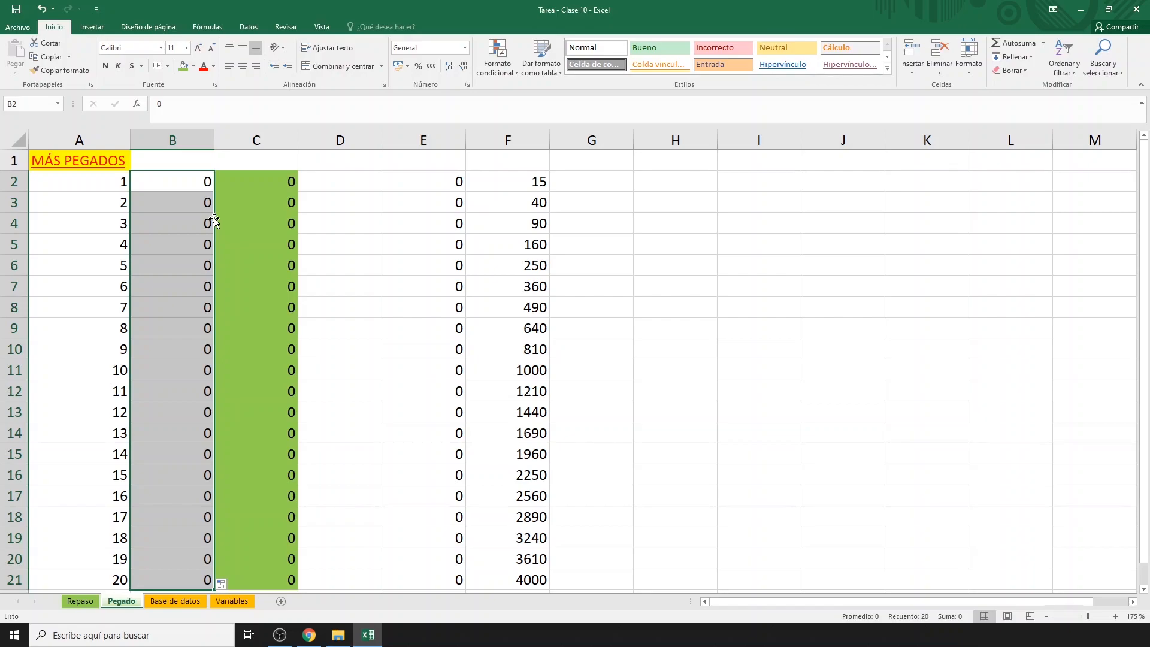
- Open the web page linked from MÁS PEGADOS in A1 and return to the workbook
click(84, 164)
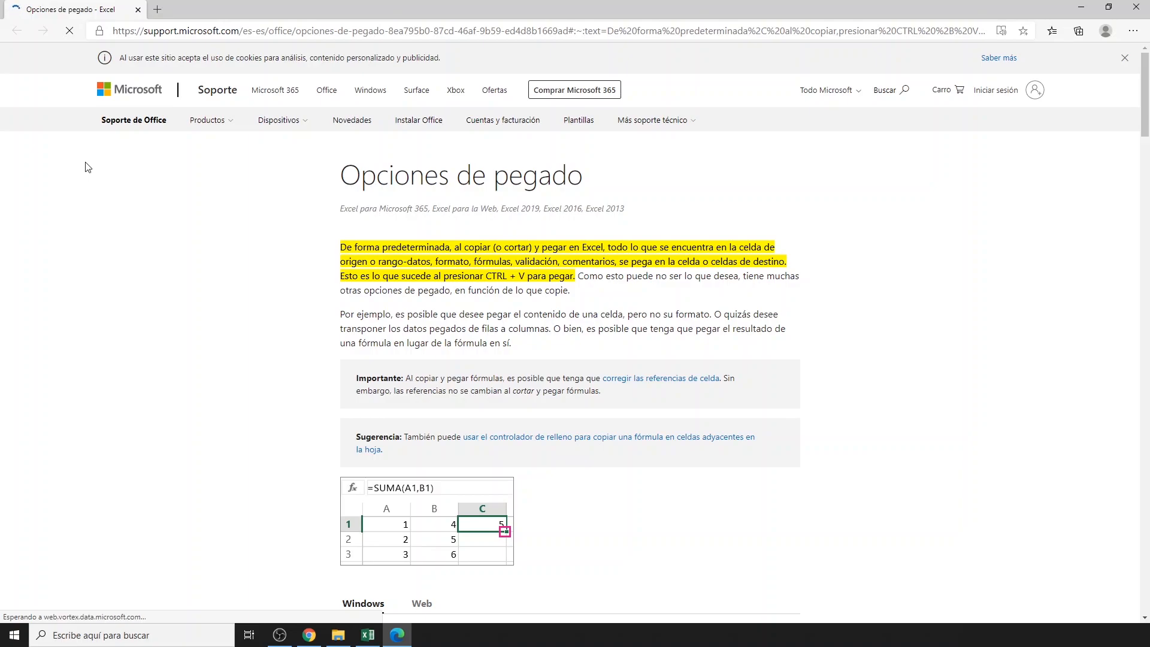
click(1081, 7)
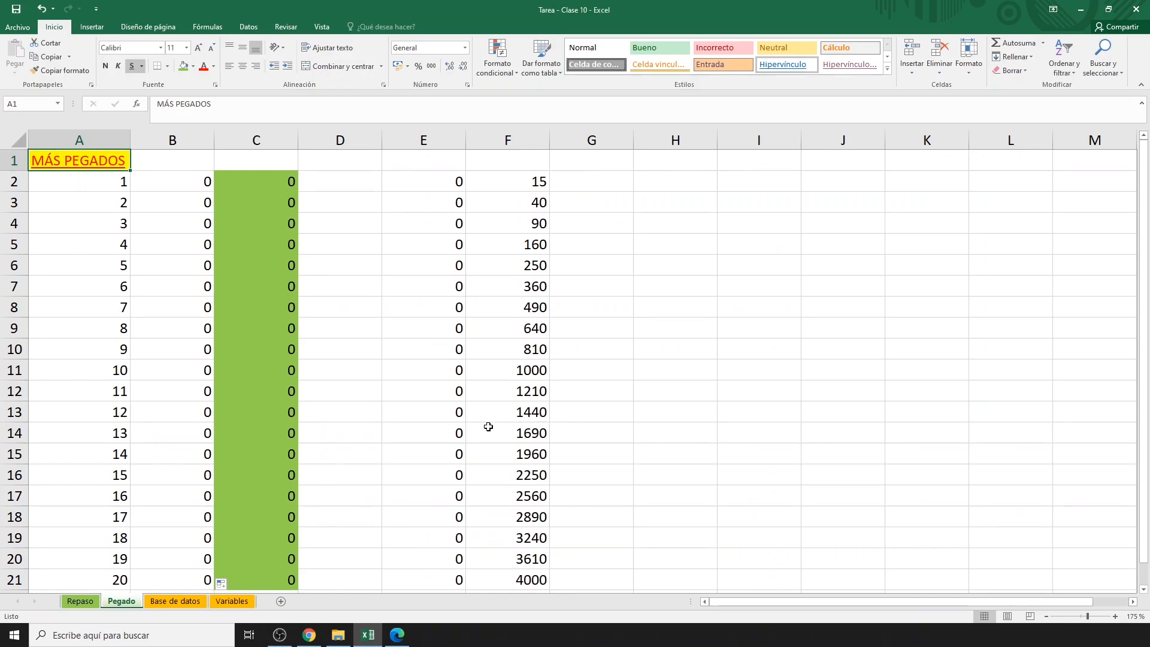
- On the Base de datos sheet, insert a column before CÉDULA and enter the header NUM in A2
click(177, 605)
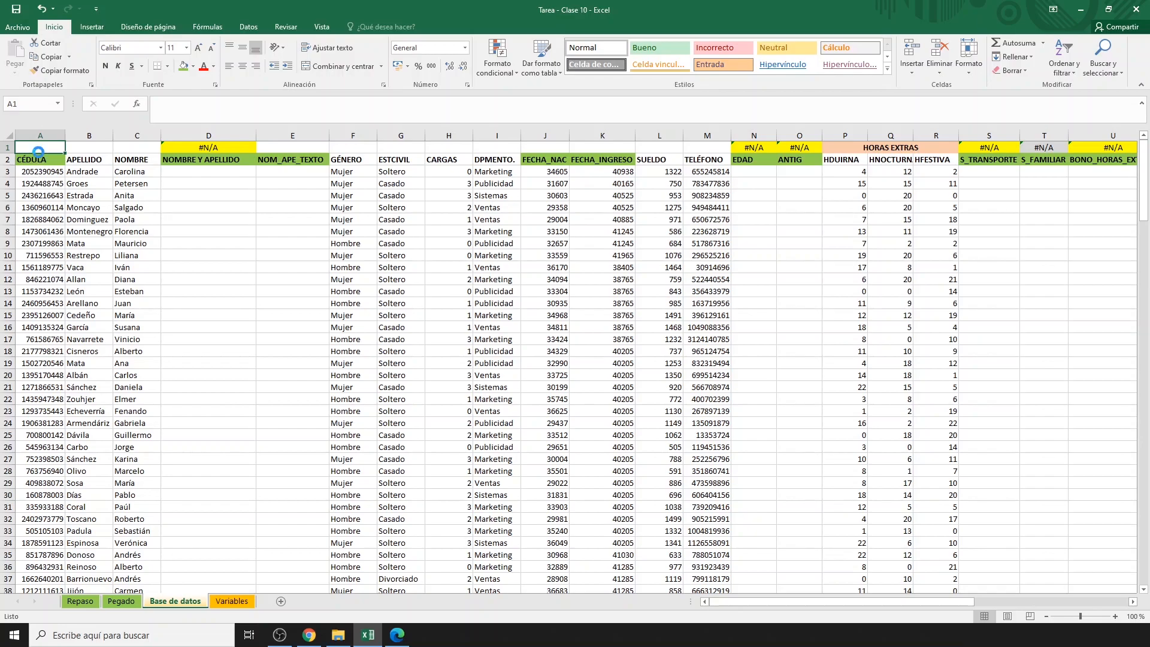
scroll(38, 152, up, 1)
scroll(38, 152, up, 7)
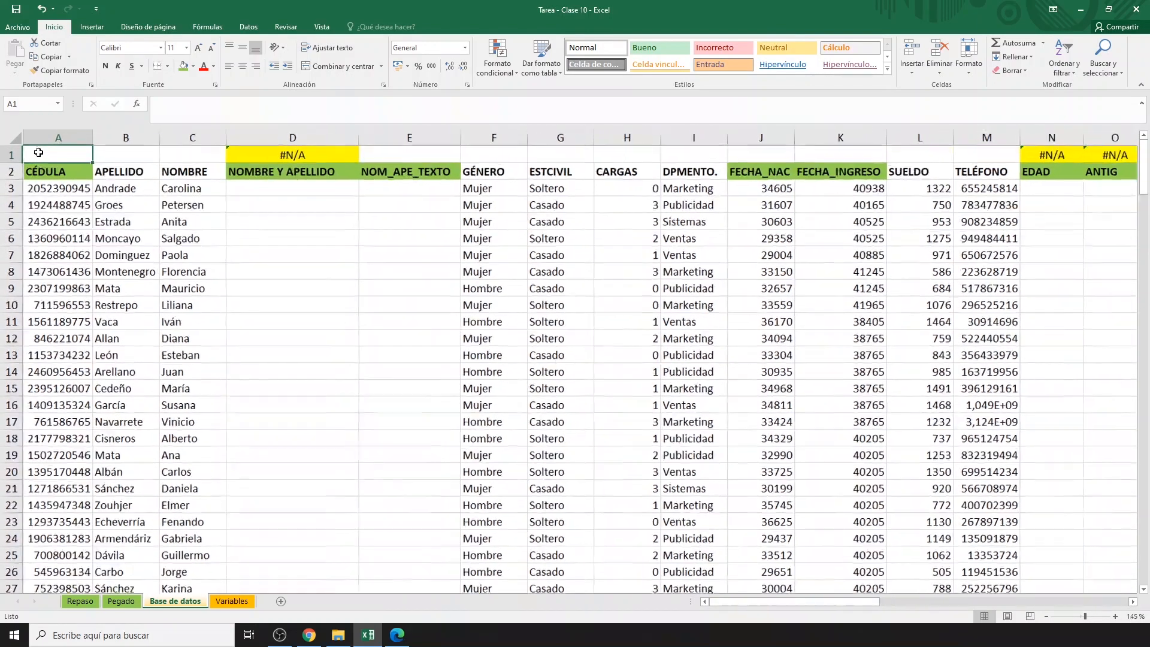
scroll(39, 152, up, 5)
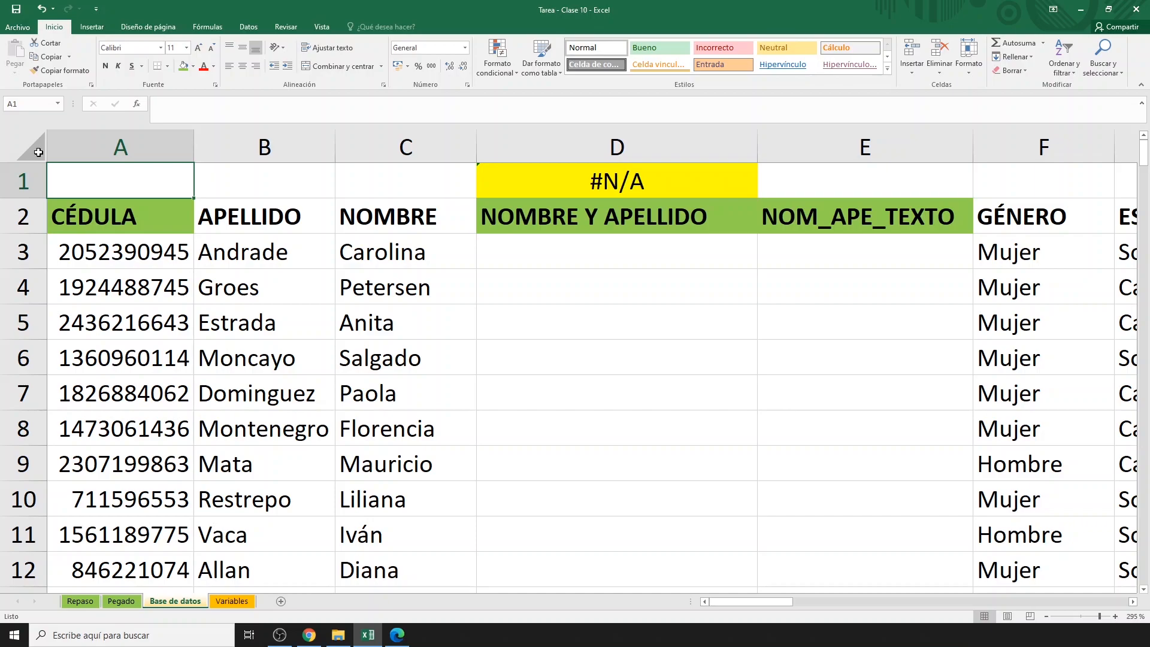
click(98, 150)
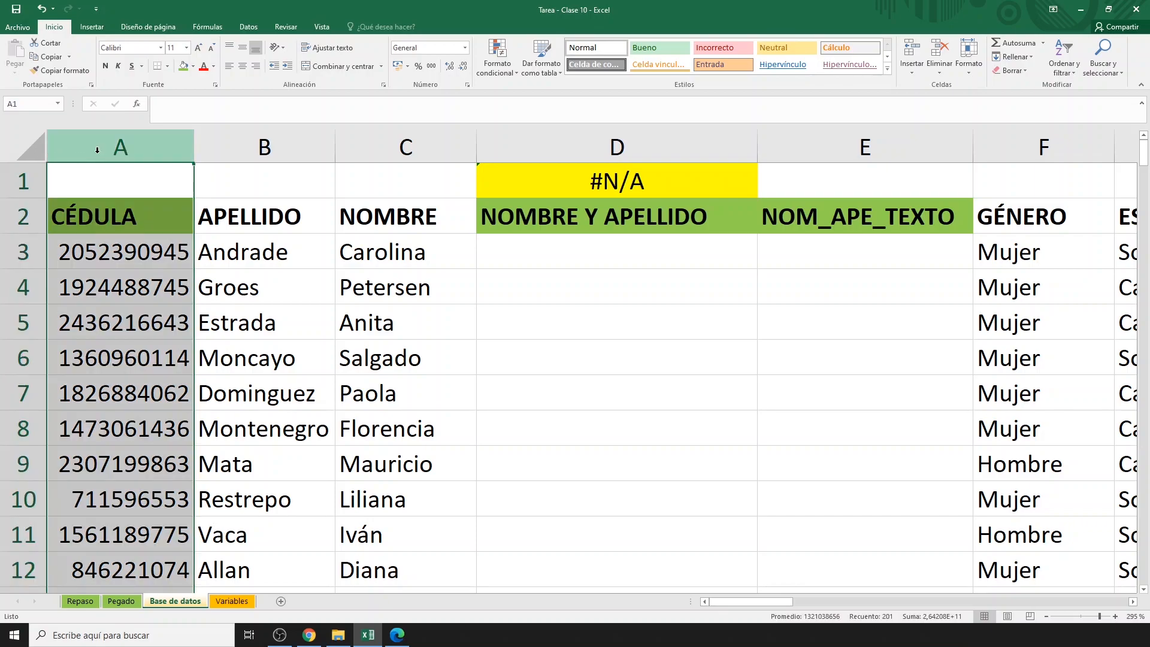
key(ctrl+plus)
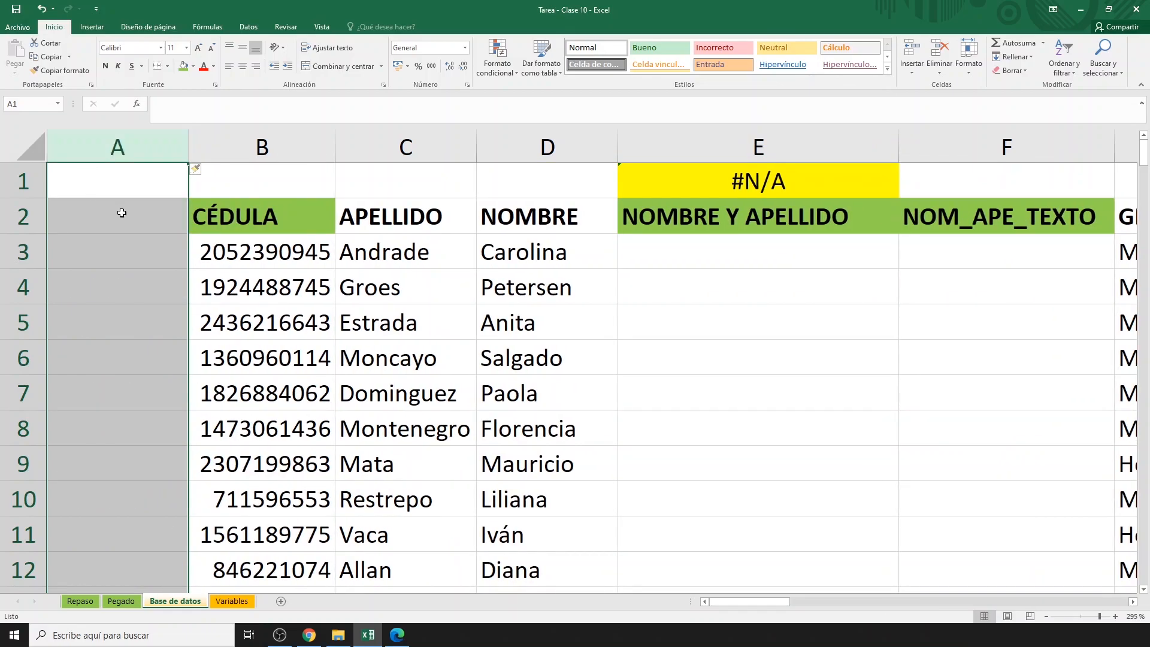
click(122, 212)
text(NU)
key(Return)
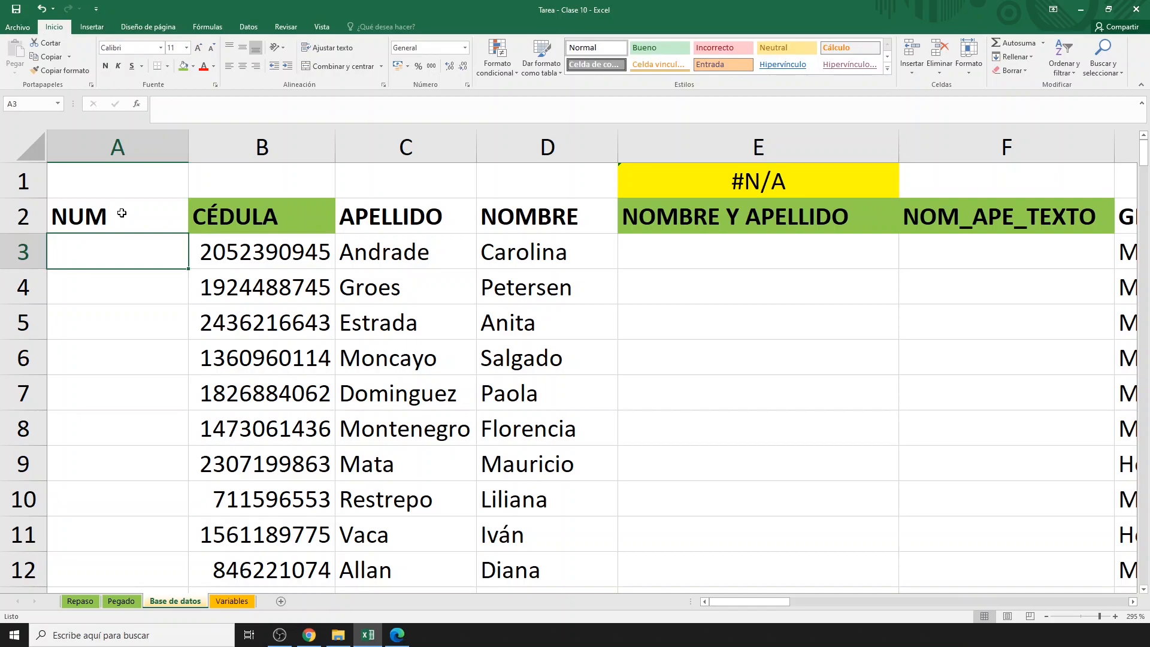
- Enter 1 in A3 and 2 in A4, and fill the number series down the NUM column to A202
text(1)
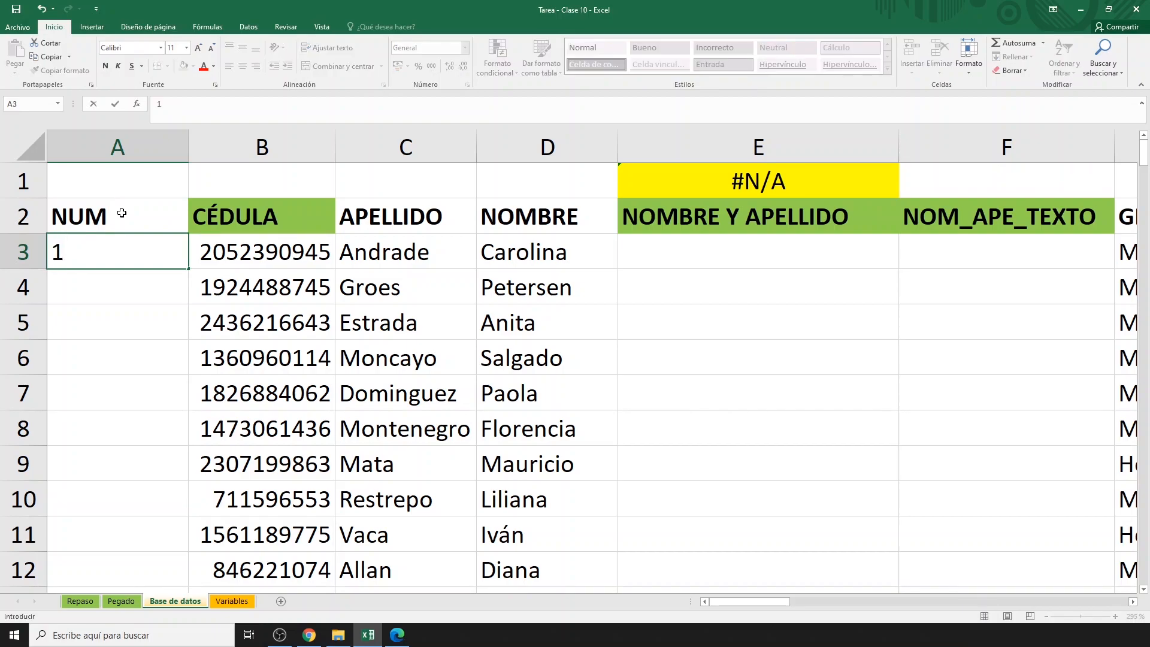
key(Return)
text(2)
key(Return)
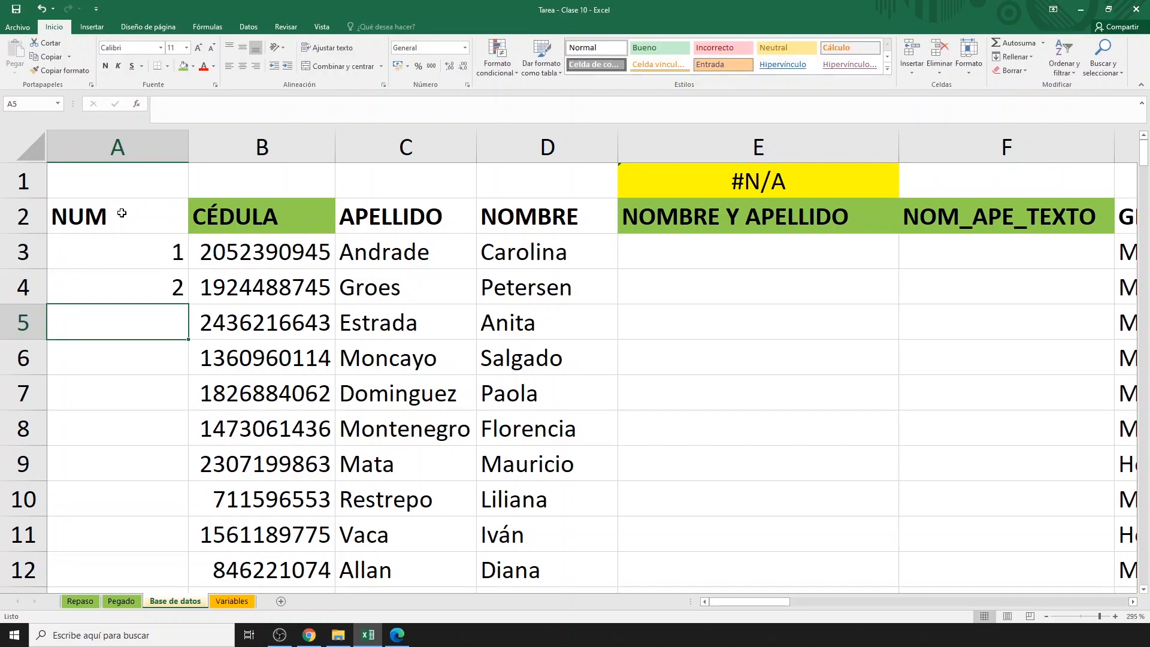
drag(120, 251, 123, 275)
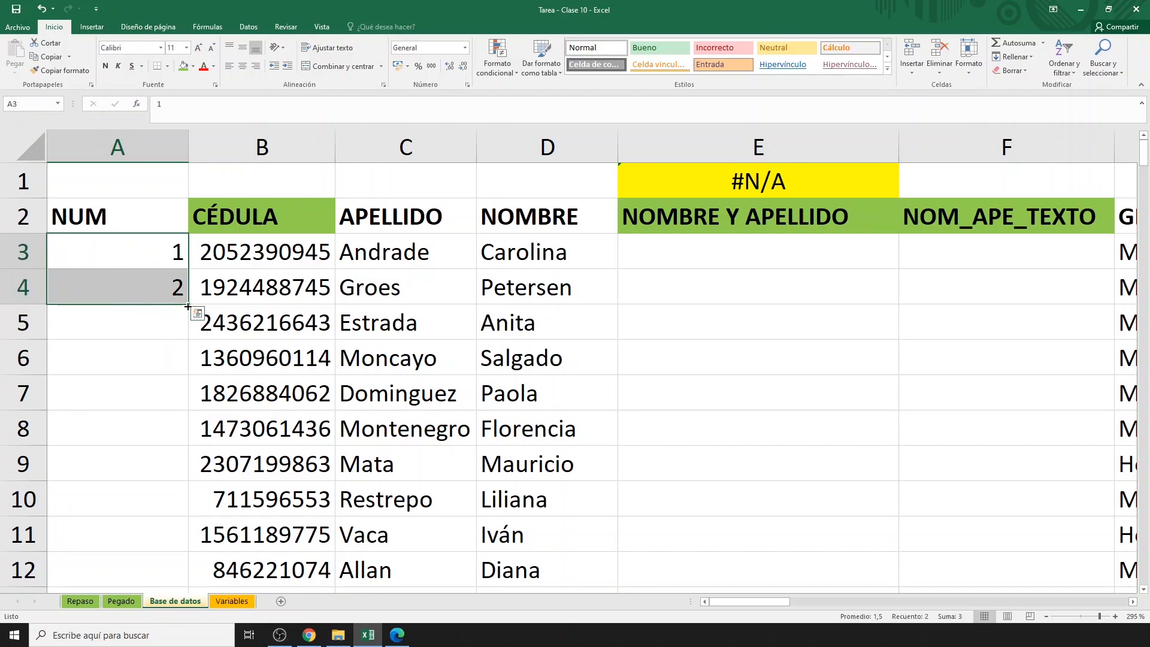
double_click(188, 307)
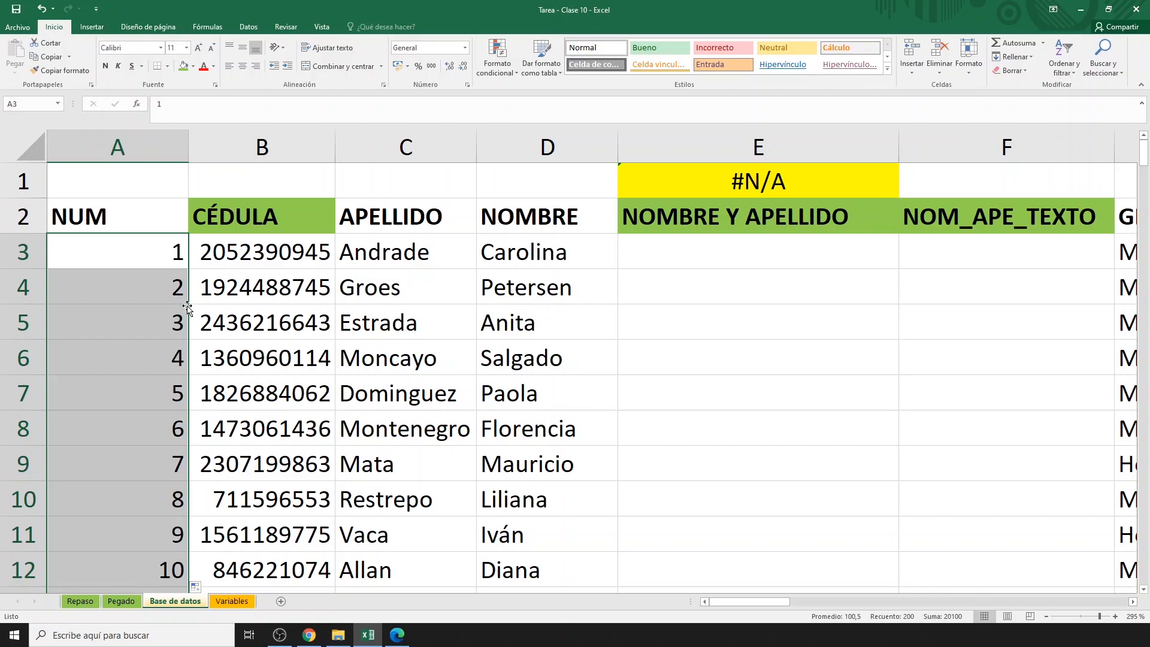
- Shade the nine-digit CÉDULA cells B10 and B12 in standard orange
click(264, 497)
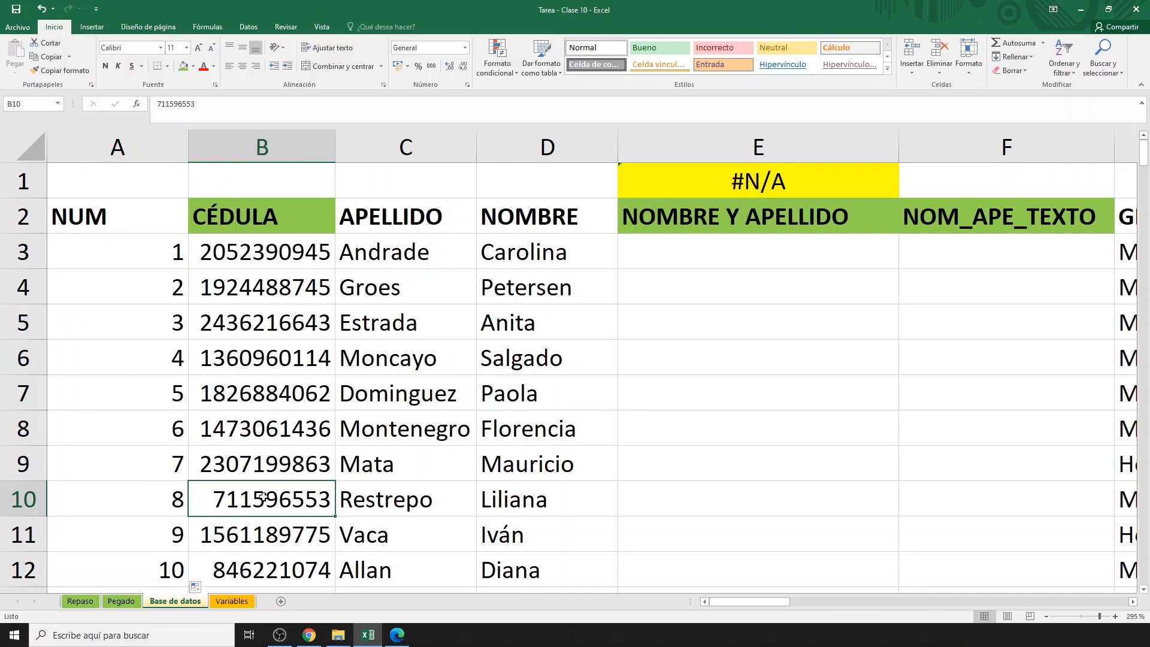
click(193, 66)
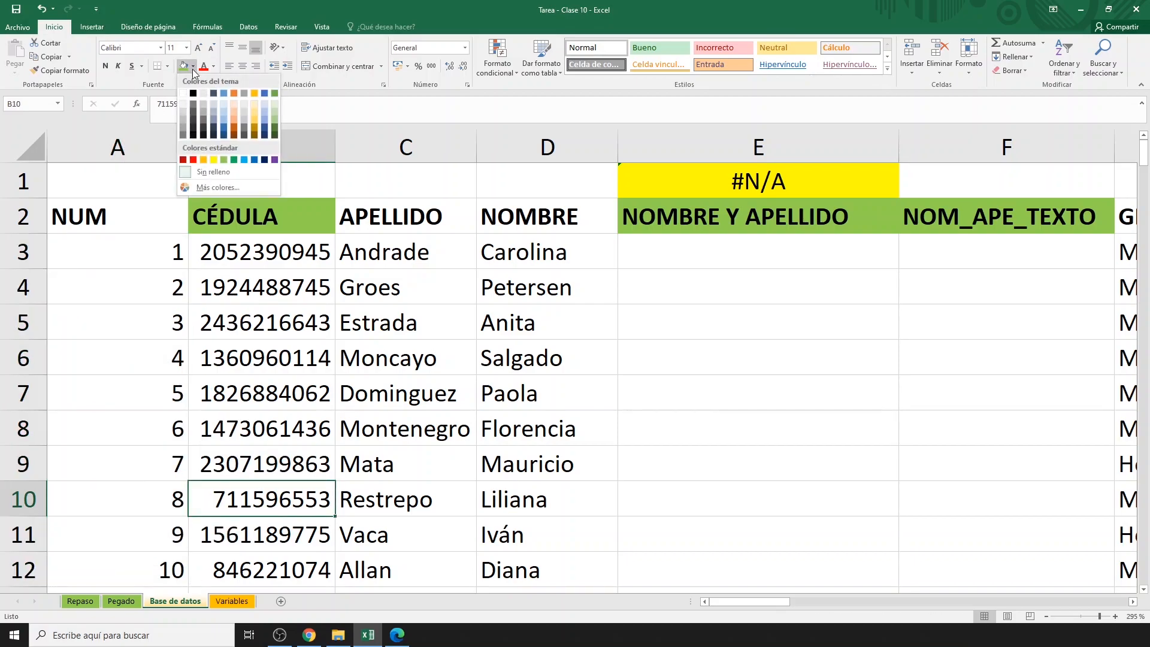
click(204, 159)
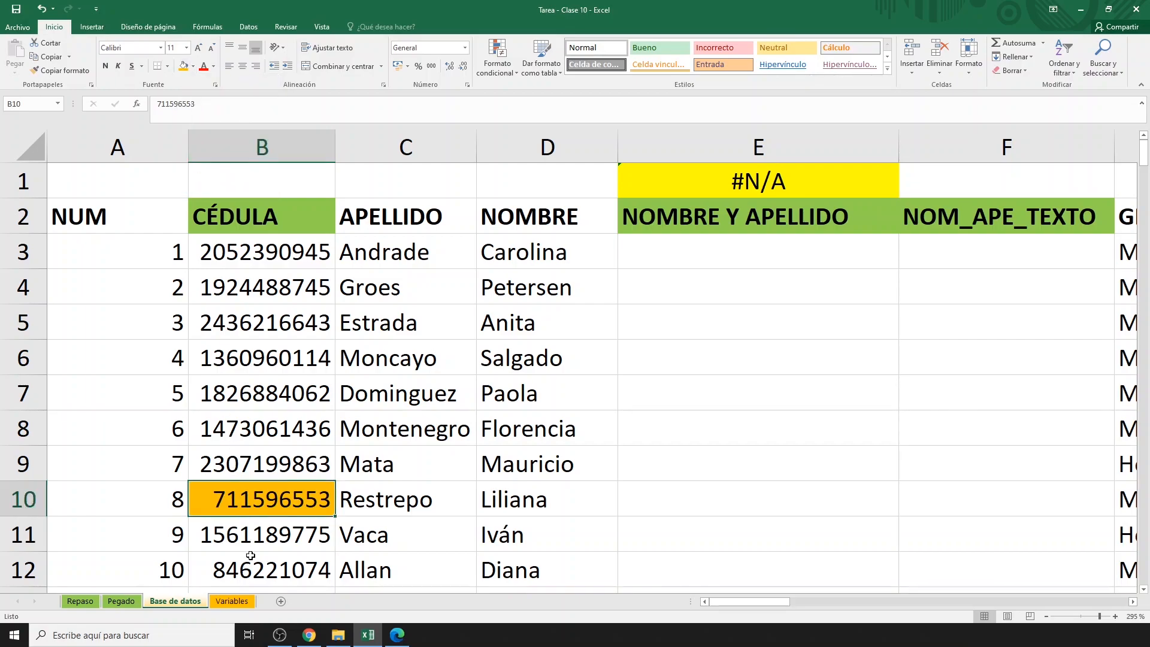
click(251, 568)
click(183, 66)
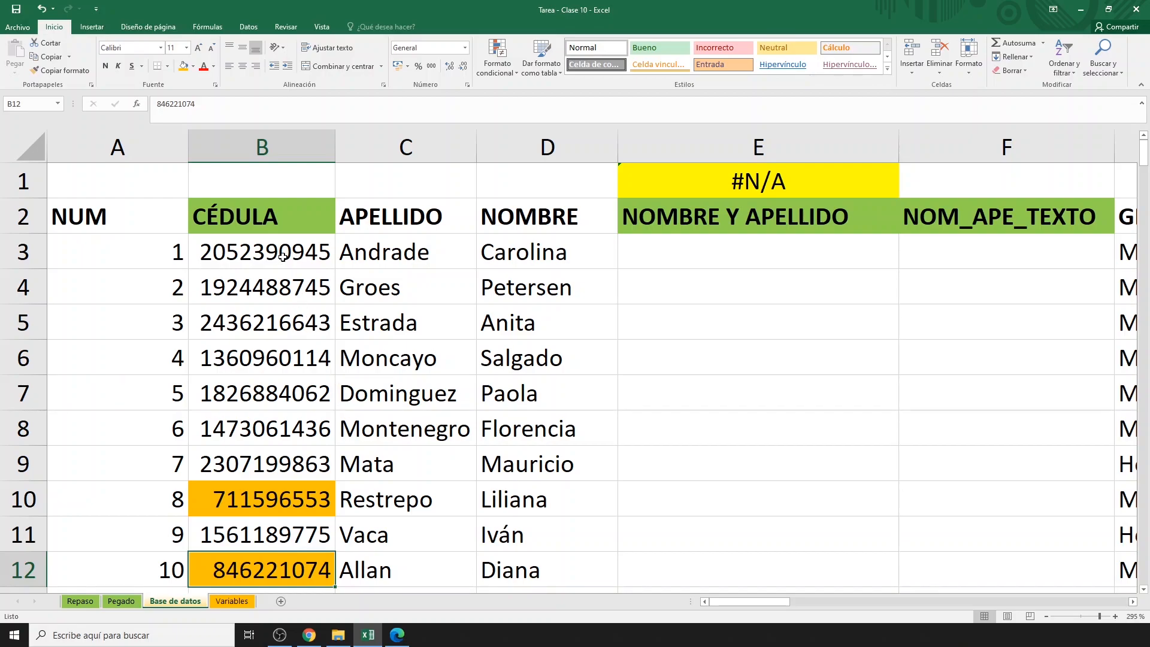
click(282, 256)
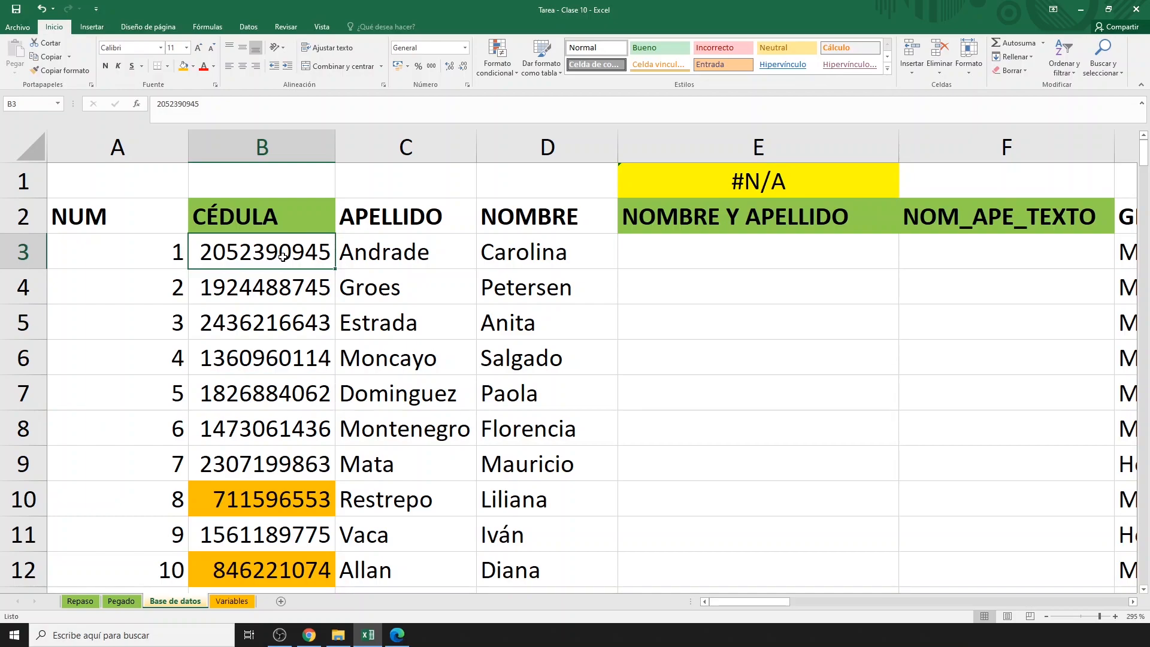
key(ctrl+shift+Down)
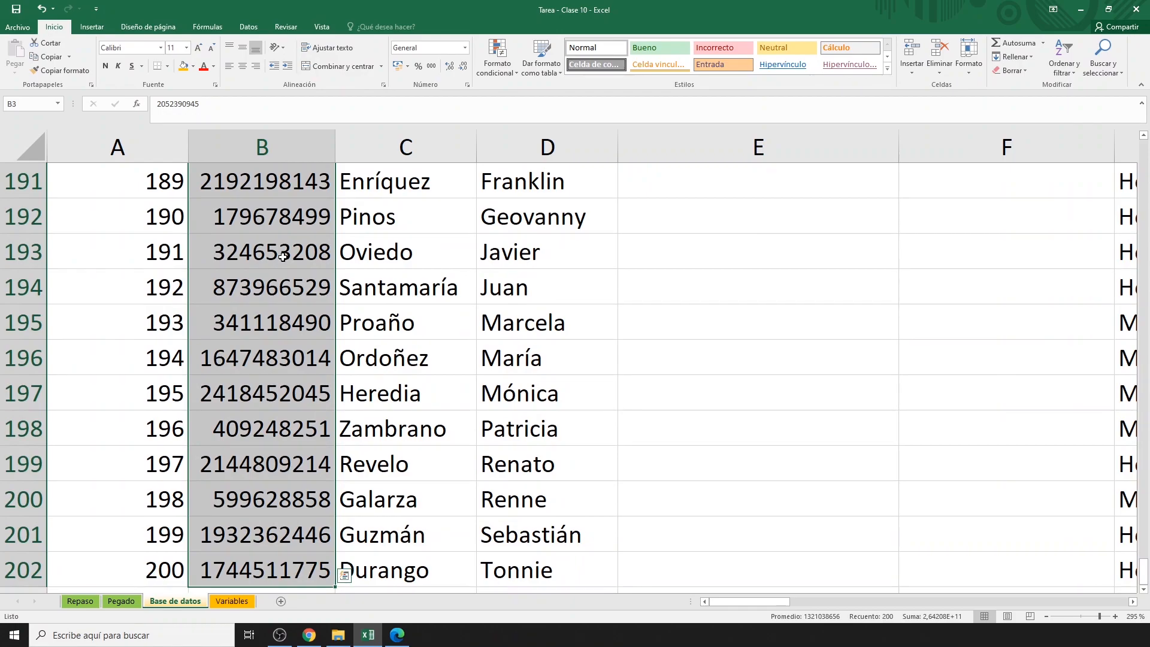
key(ctrl+BackSpace)
key(ctrl+1)
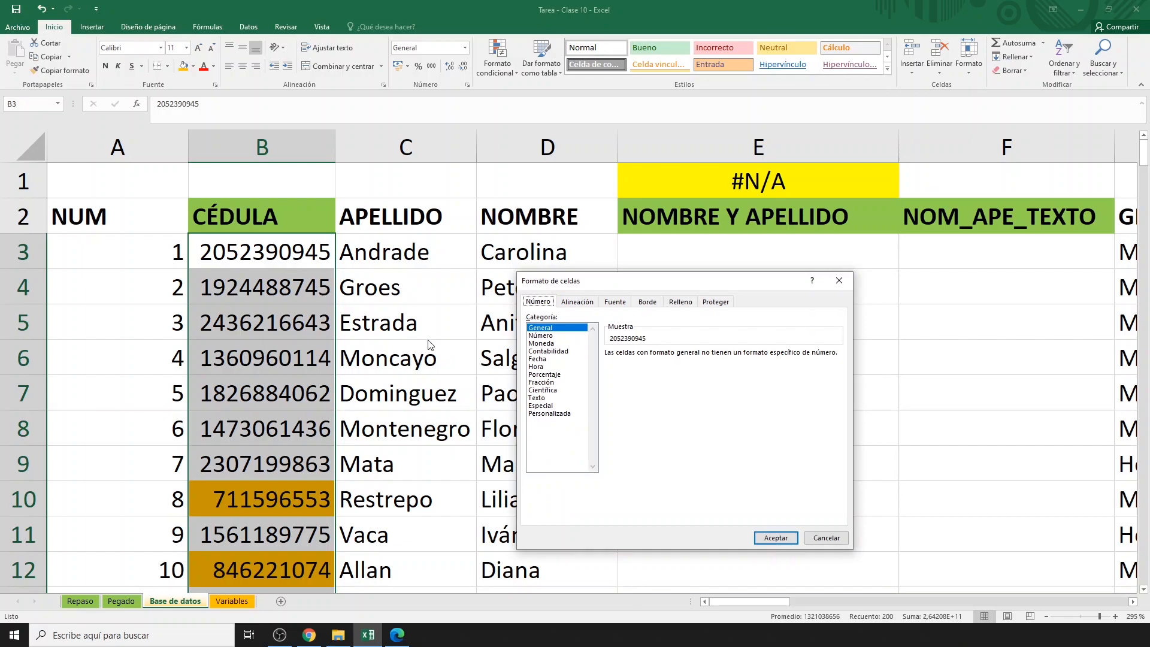
click(544, 417)
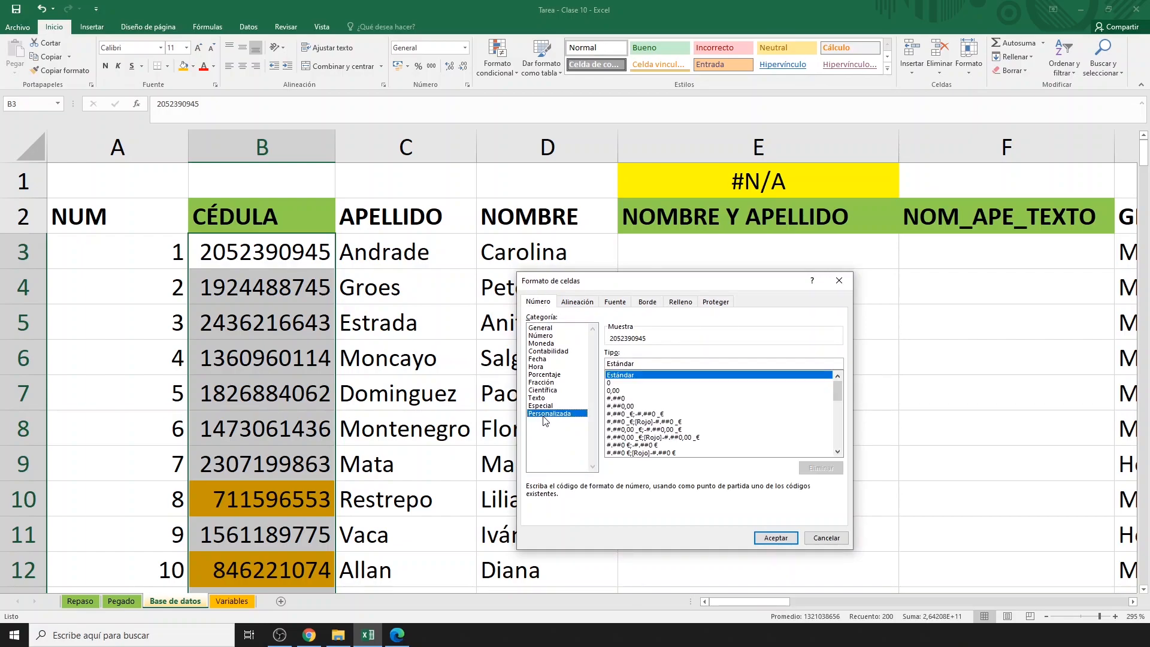
click(616, 384)
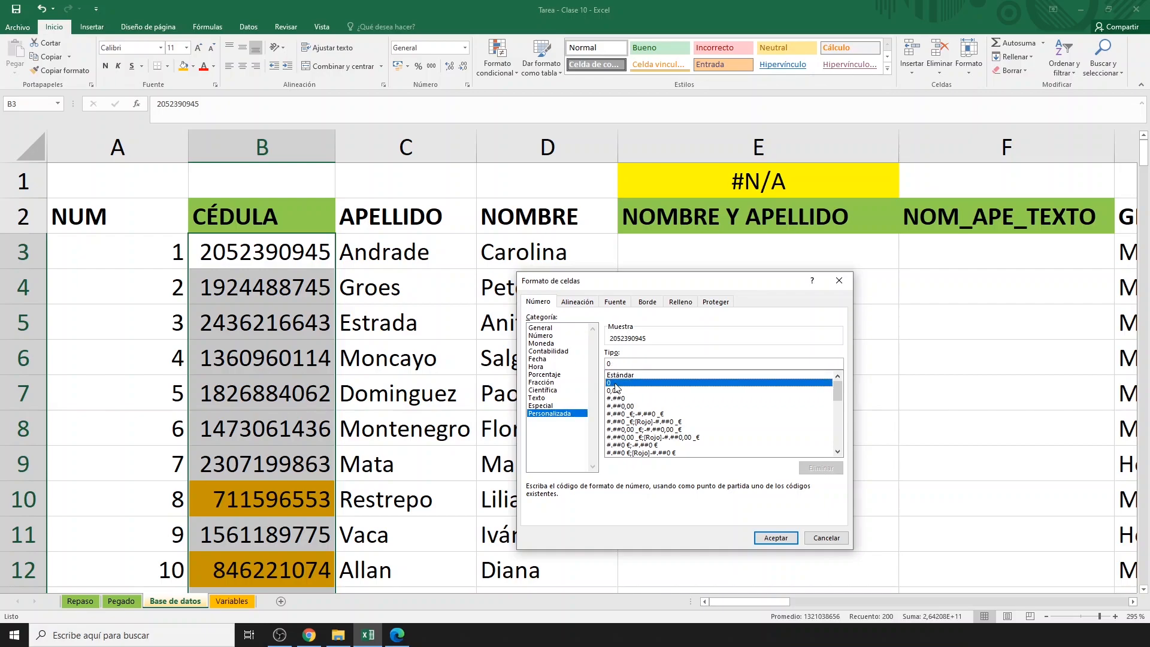
click(623, 364)
text(0000000000)
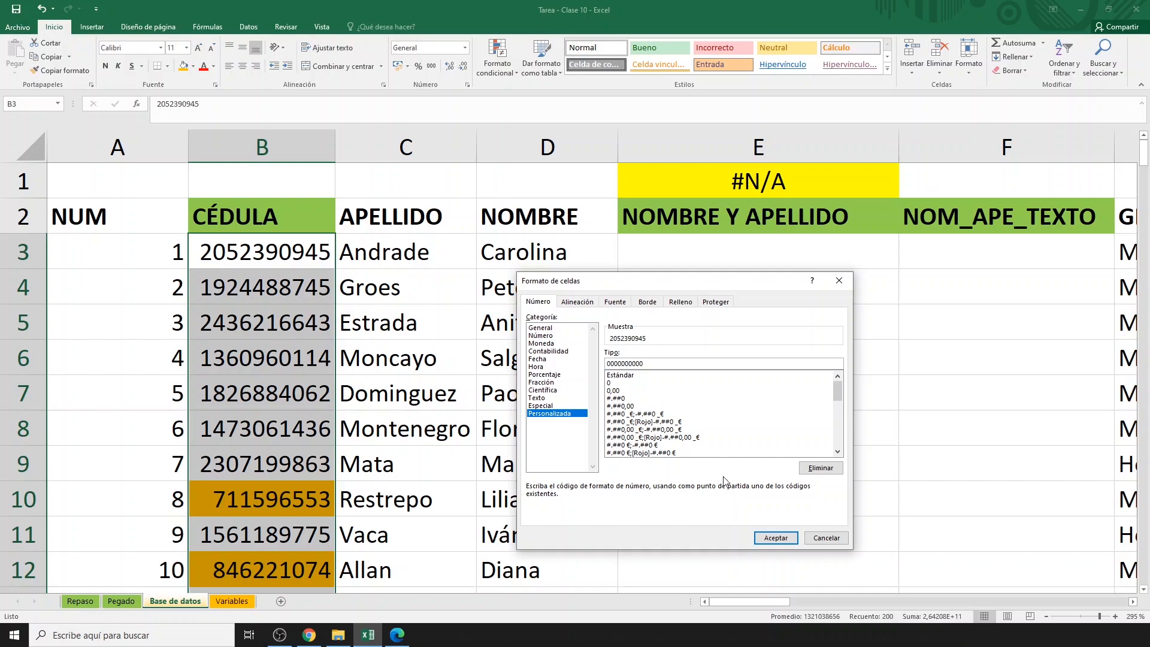
click(774, 539)
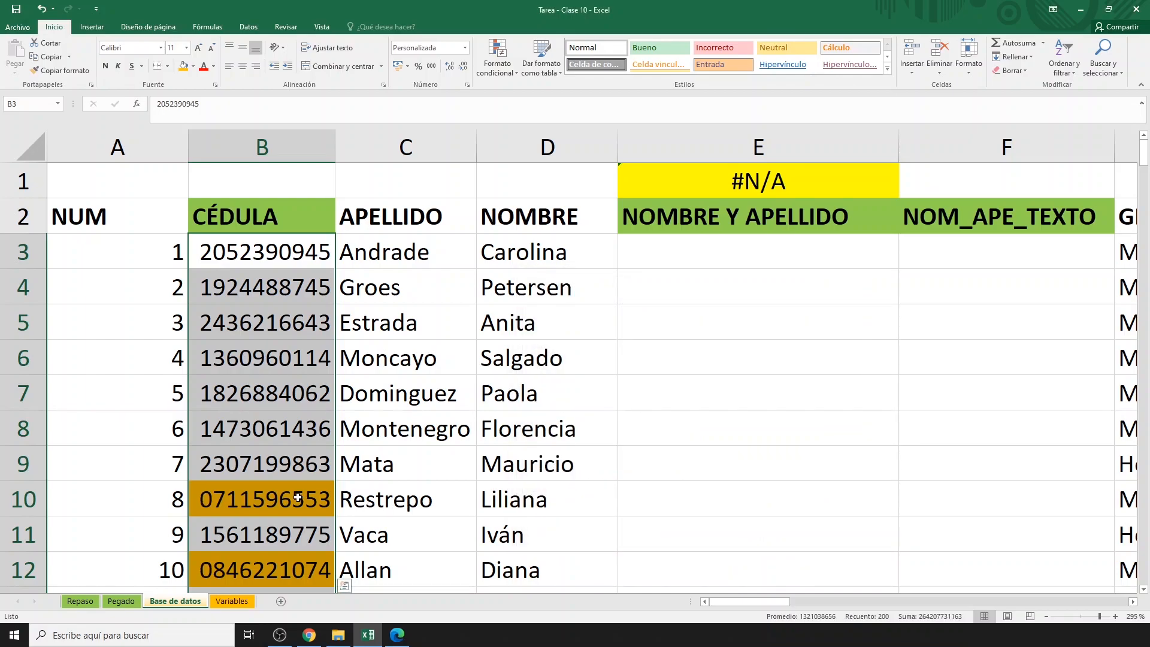
click(297, 497)
click(287, 565)
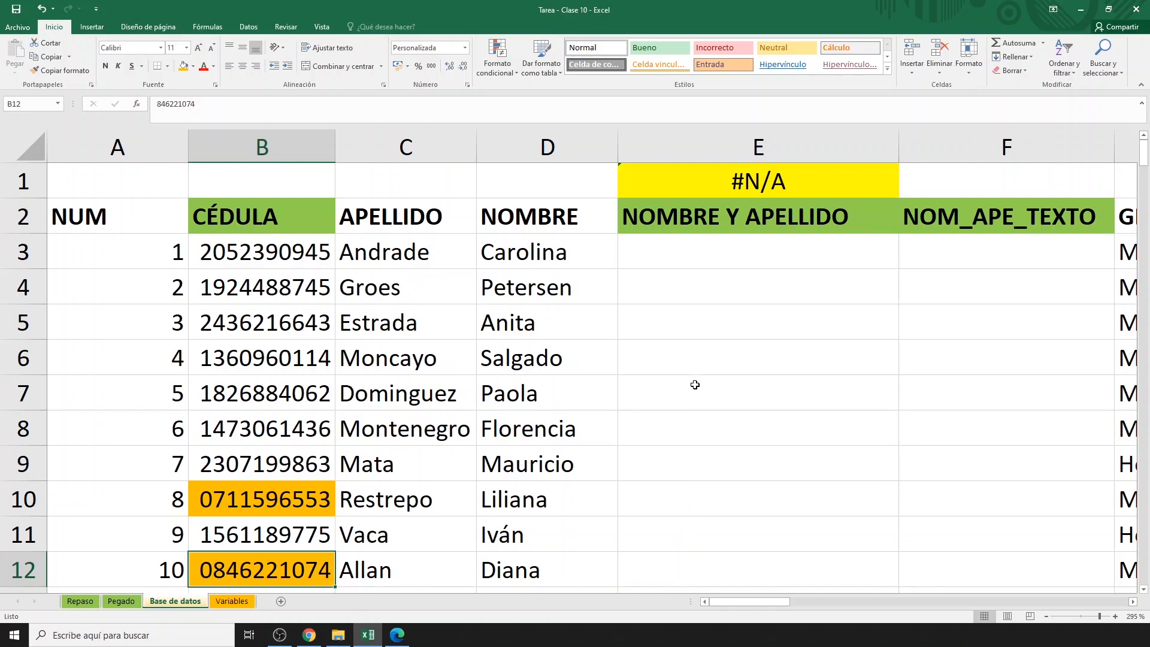
- Join first name and surname in E3 under NOMBRE Y APELLIDO with the formula =D3&C3
click(692, 258)
text(=)
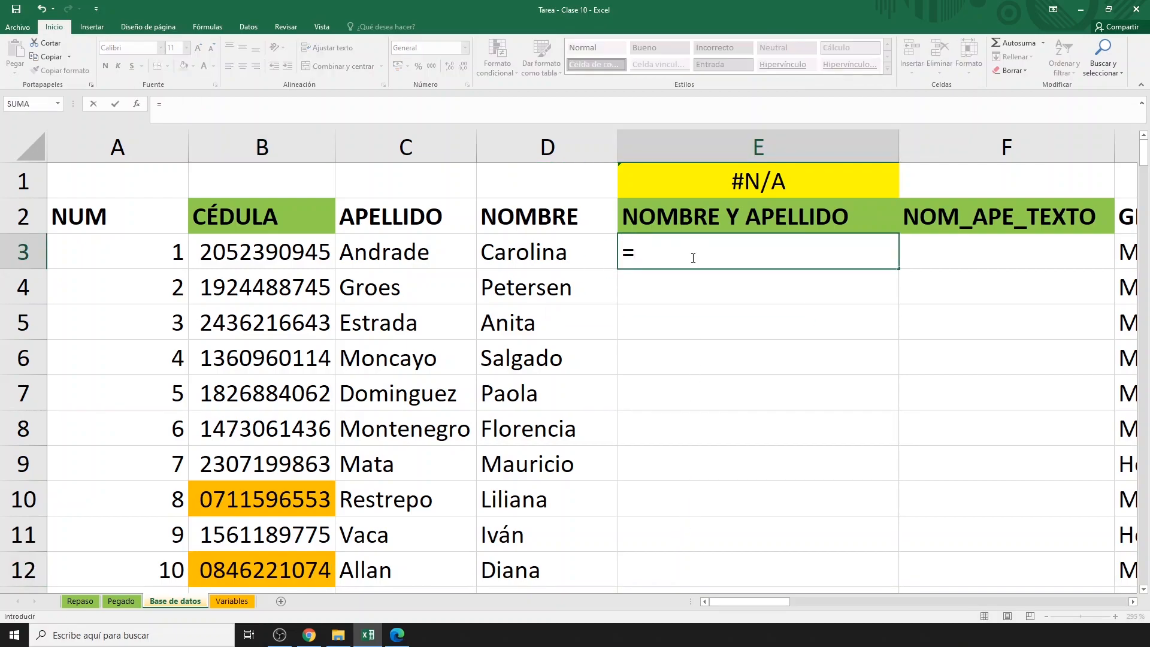
click(587, 254)
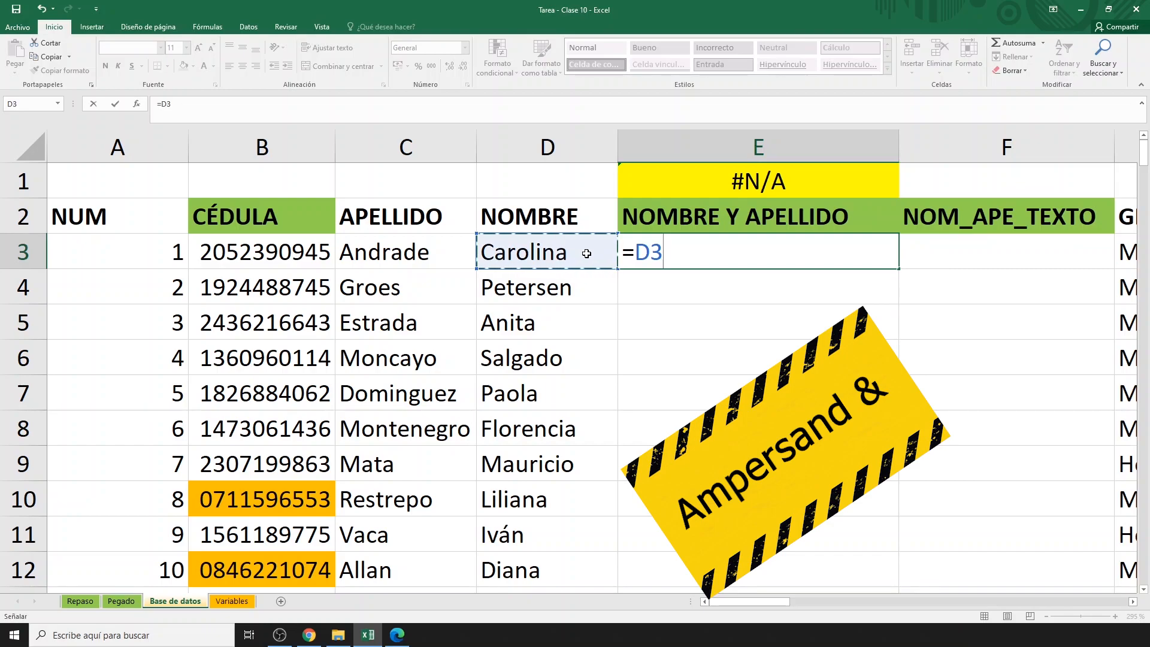
text(&)
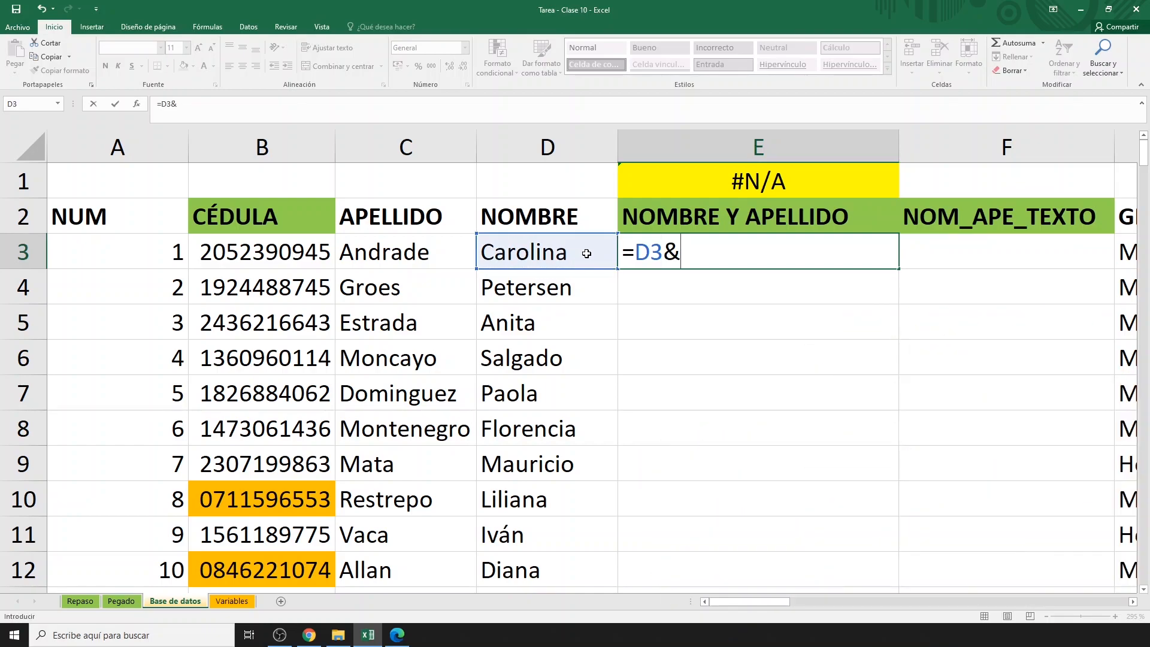
click(445, 261)
key(Return)
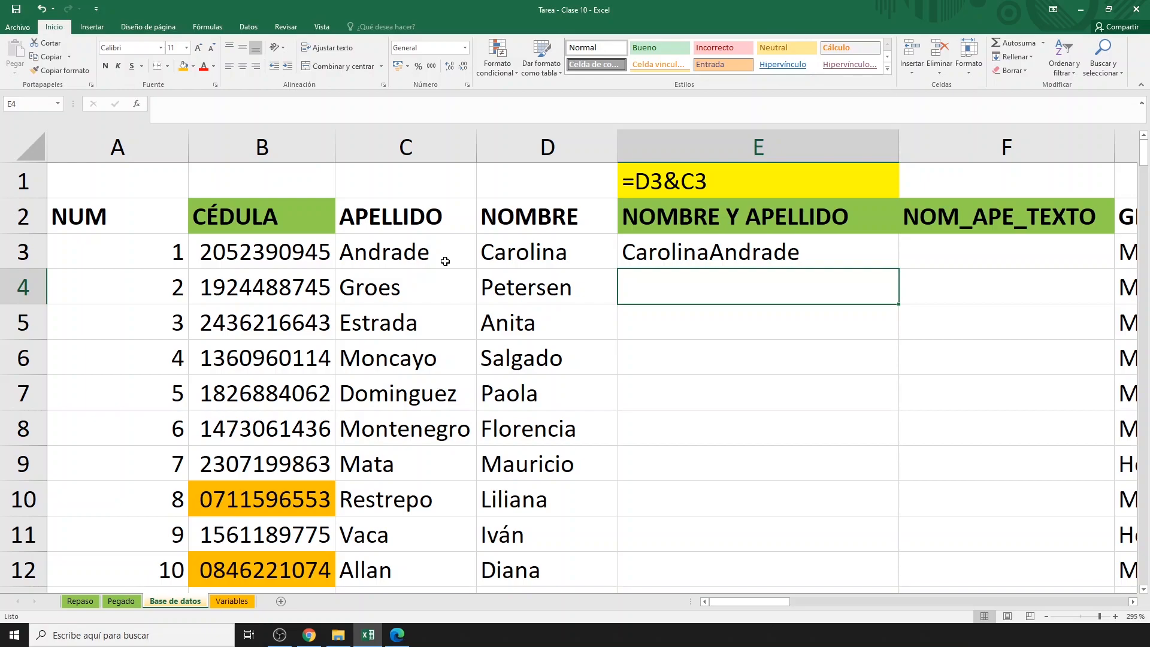
- Add a space between the names by changing E3 to =D3&" "&C3, and fill the formula down the NOMBRE Y APELLIDO column
click(708, 254)
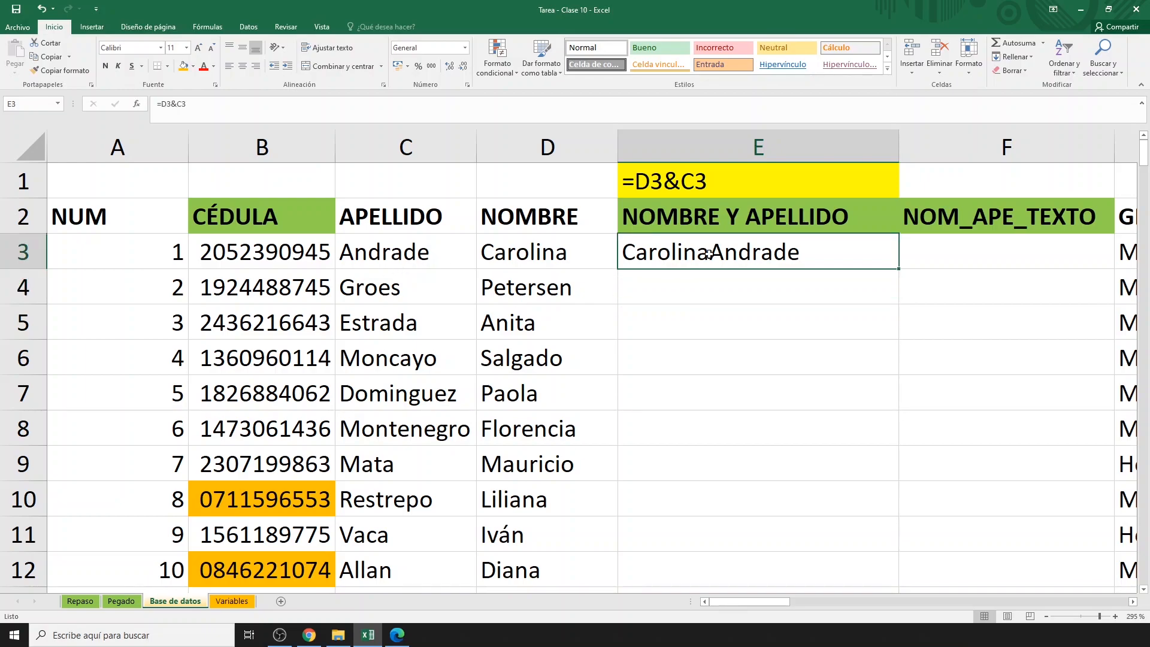
double_click(709, 254)
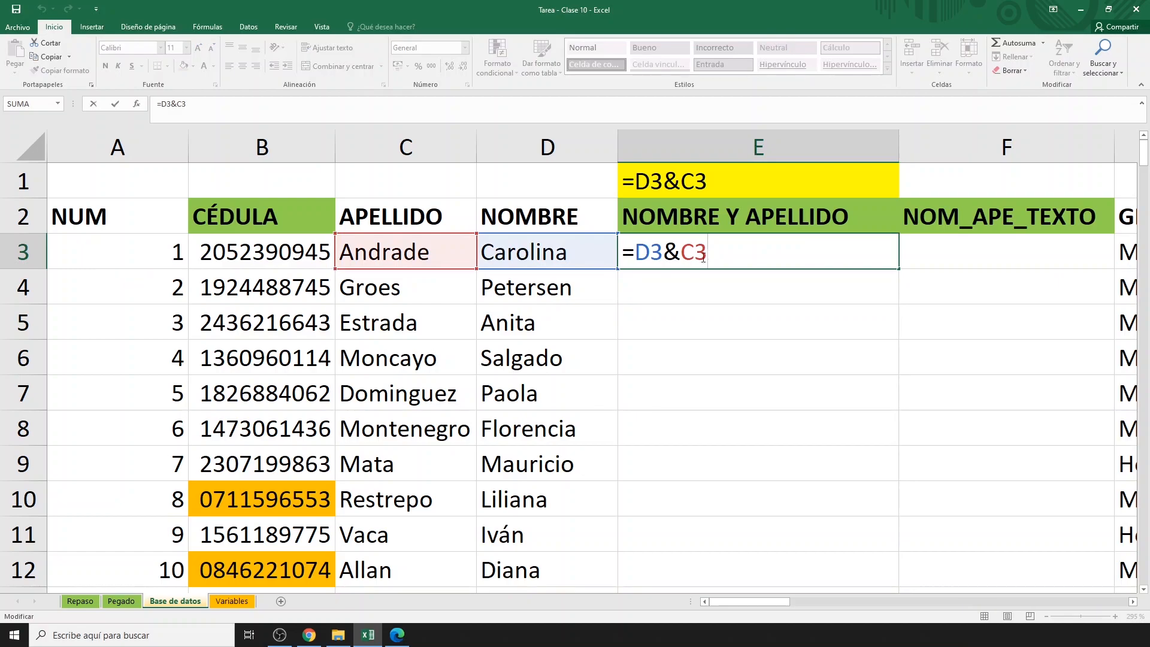
click(681, 254)
text(" ")
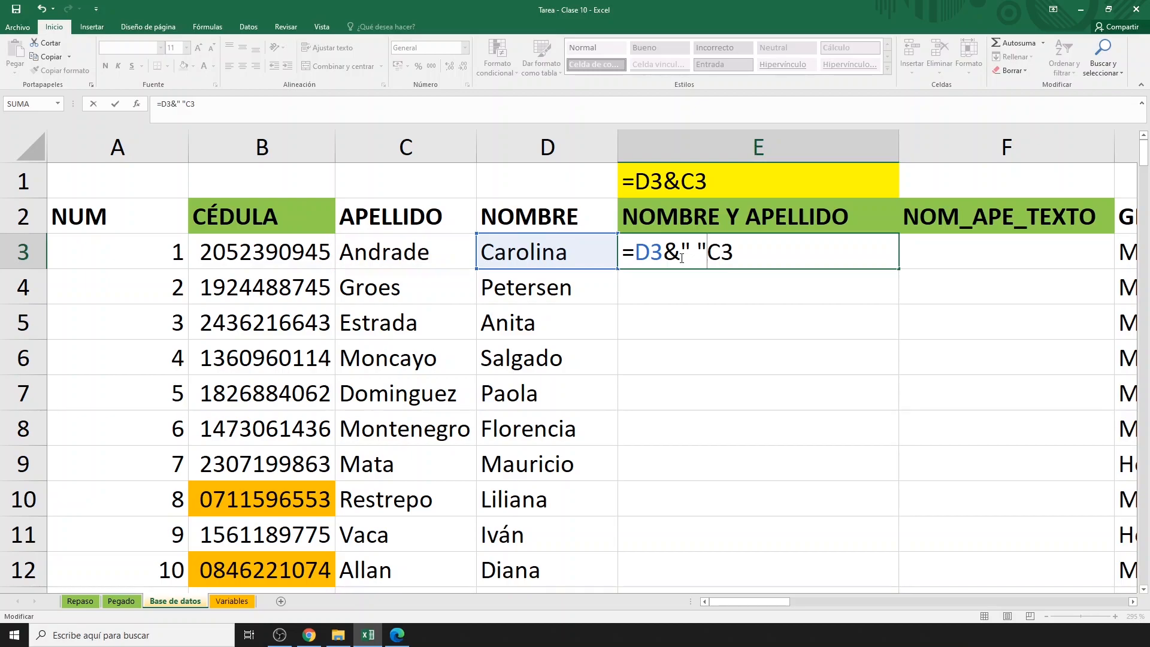
text(&)
key(Return)
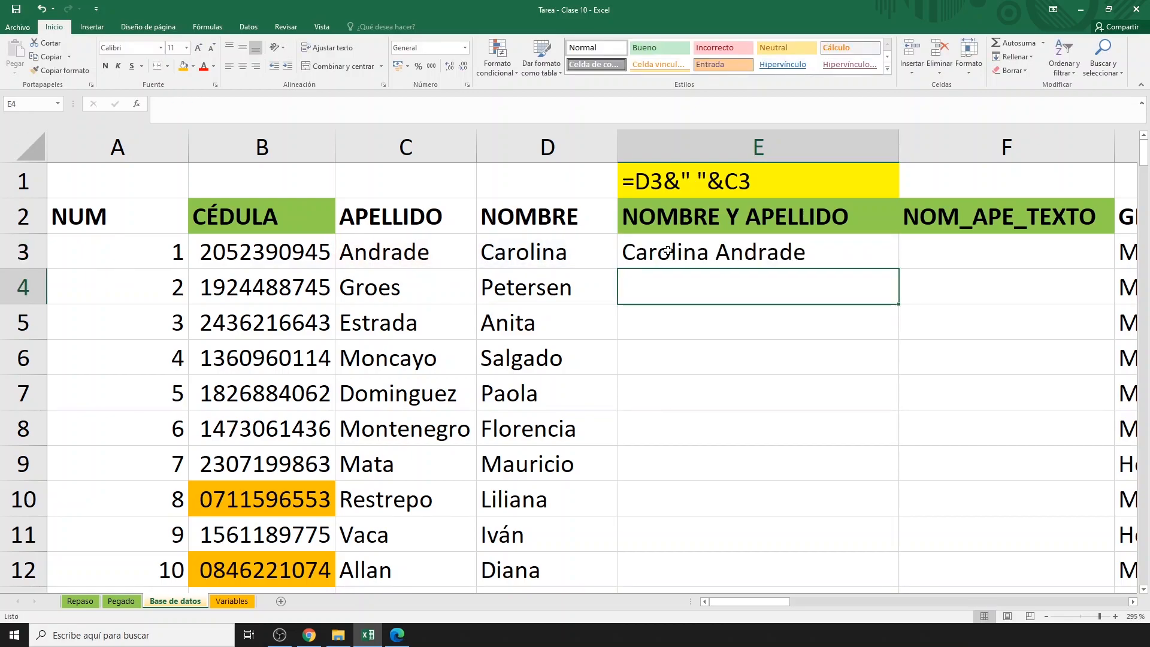
click(681, 255)
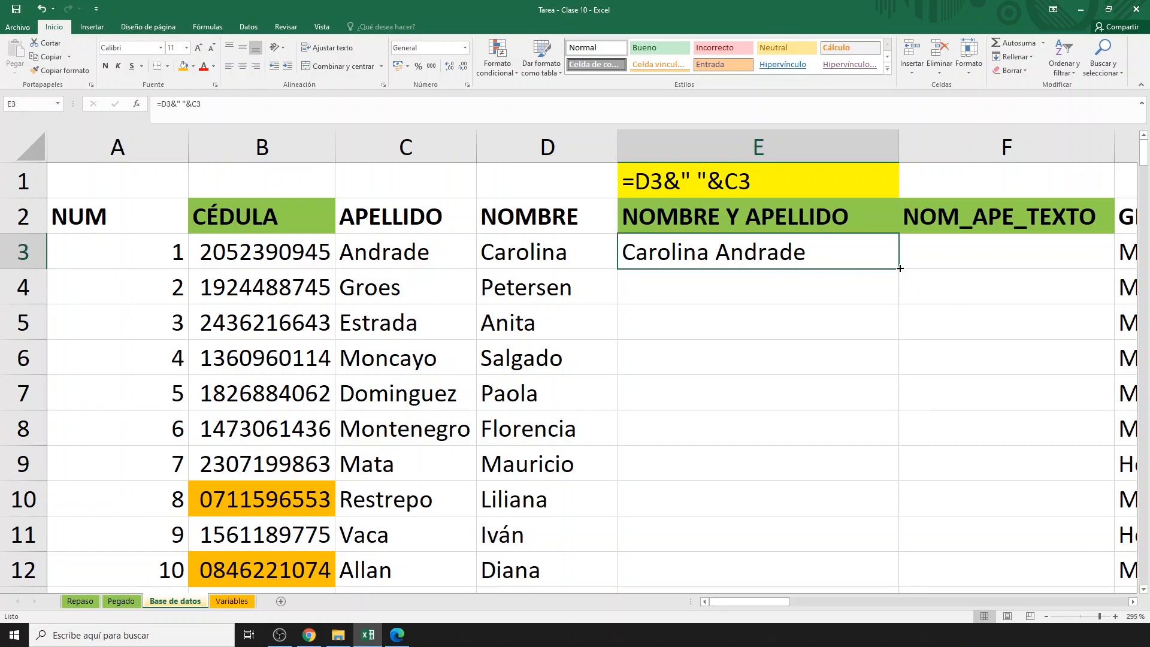
double_click(899, 269)
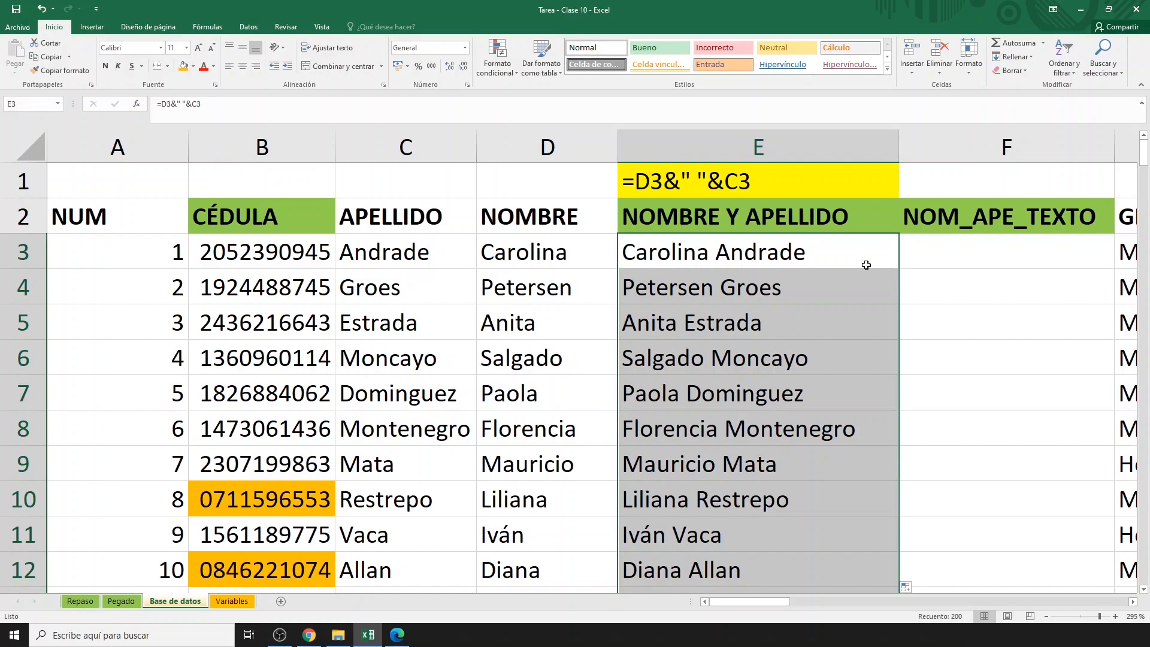
- Copy E3 with its formula into F3 under NOM_APE_TEXTO and autofit the width of column F
click(848, 259)
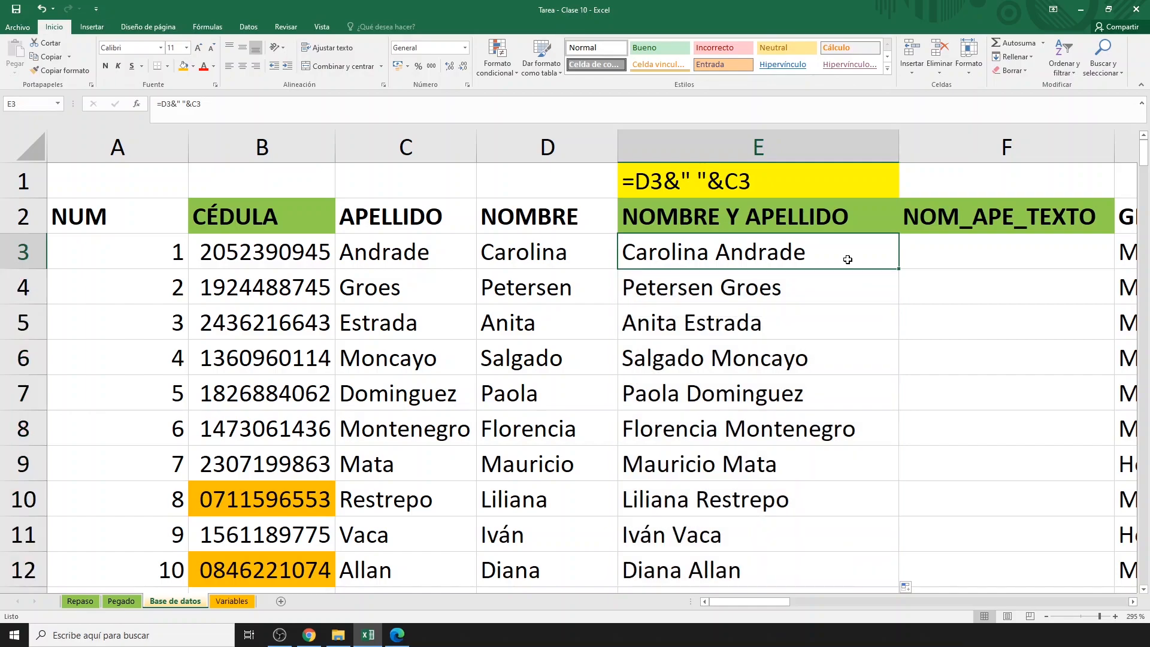
key(ctrl+c)
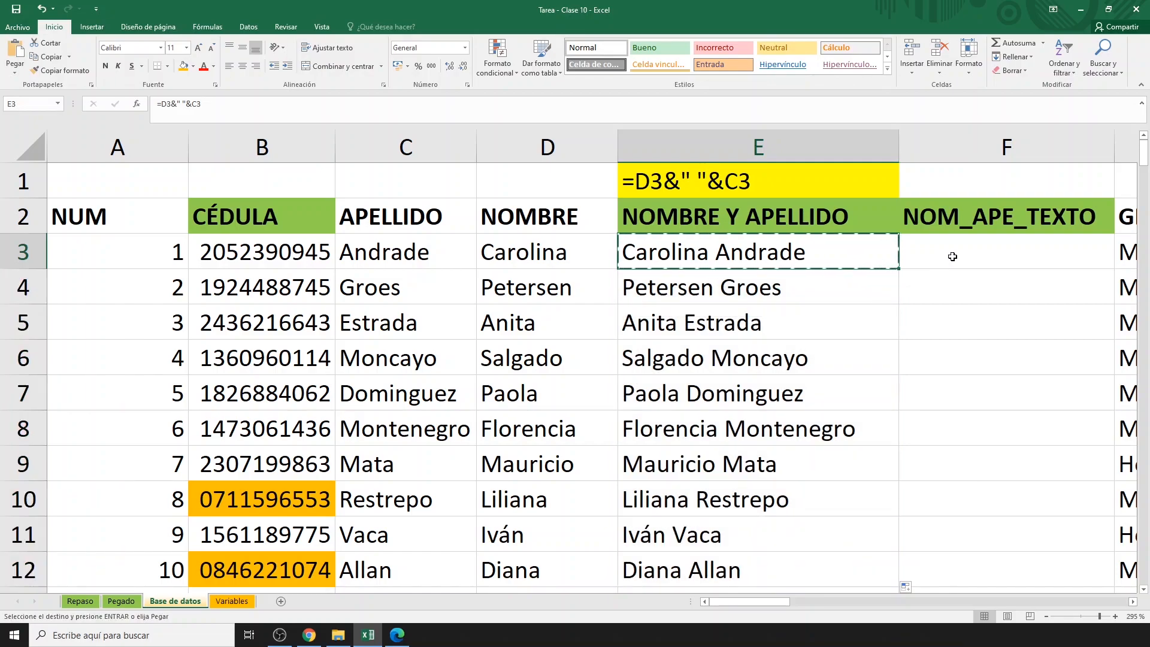
click(952, 257)
key(ctrl+v)
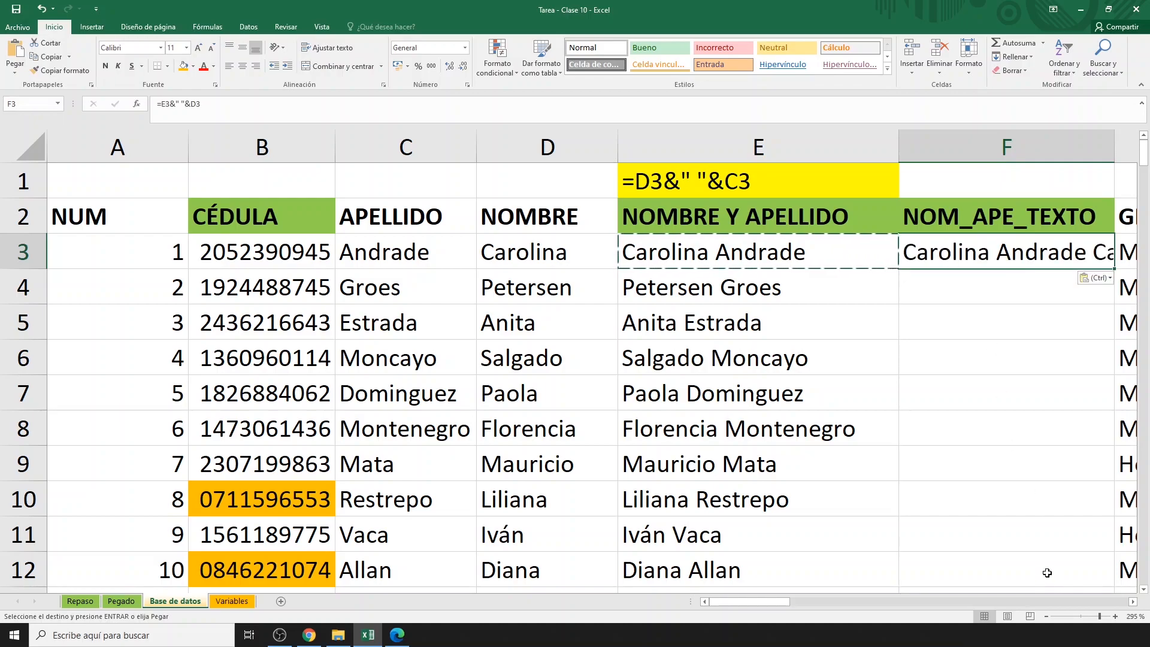
drag(770, 602, 792, 609)
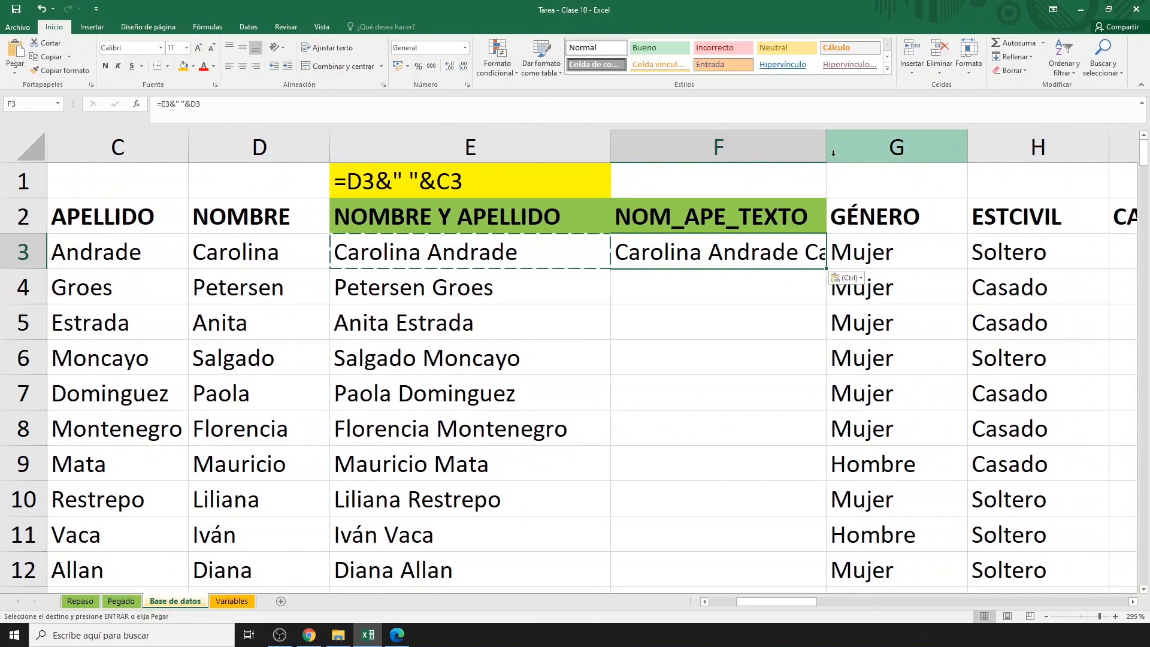
double_click(826, 147)
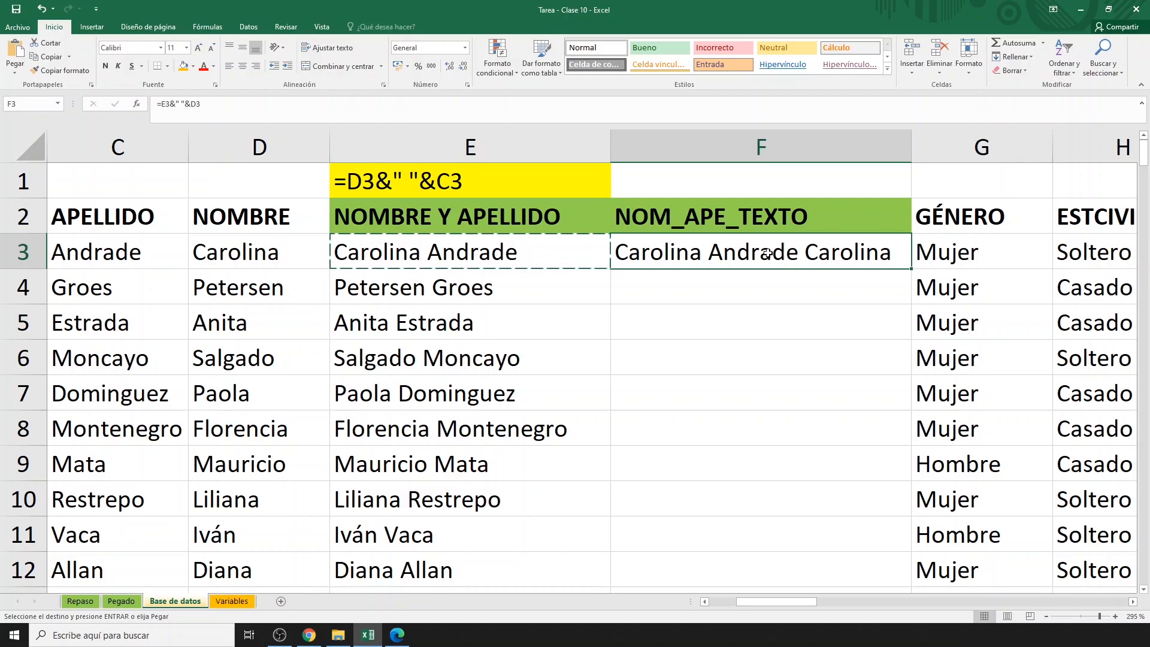
- Inspect the cell references of the formula pasted in F3 and clear the cell
key(Escape)
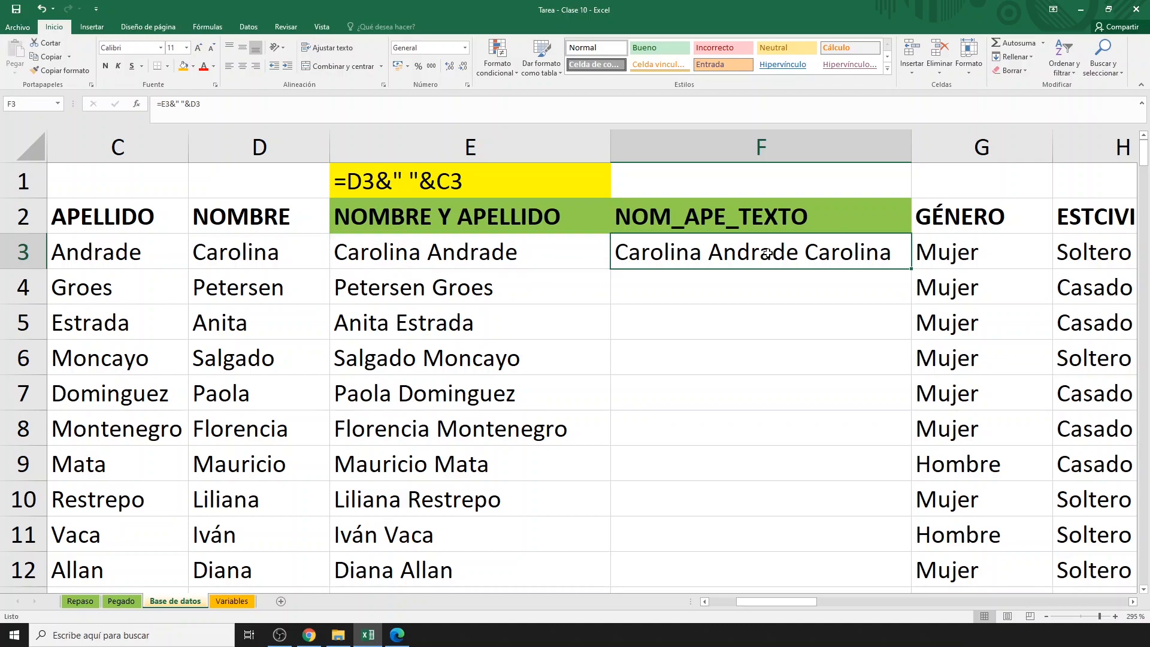
double_click(768, 254)
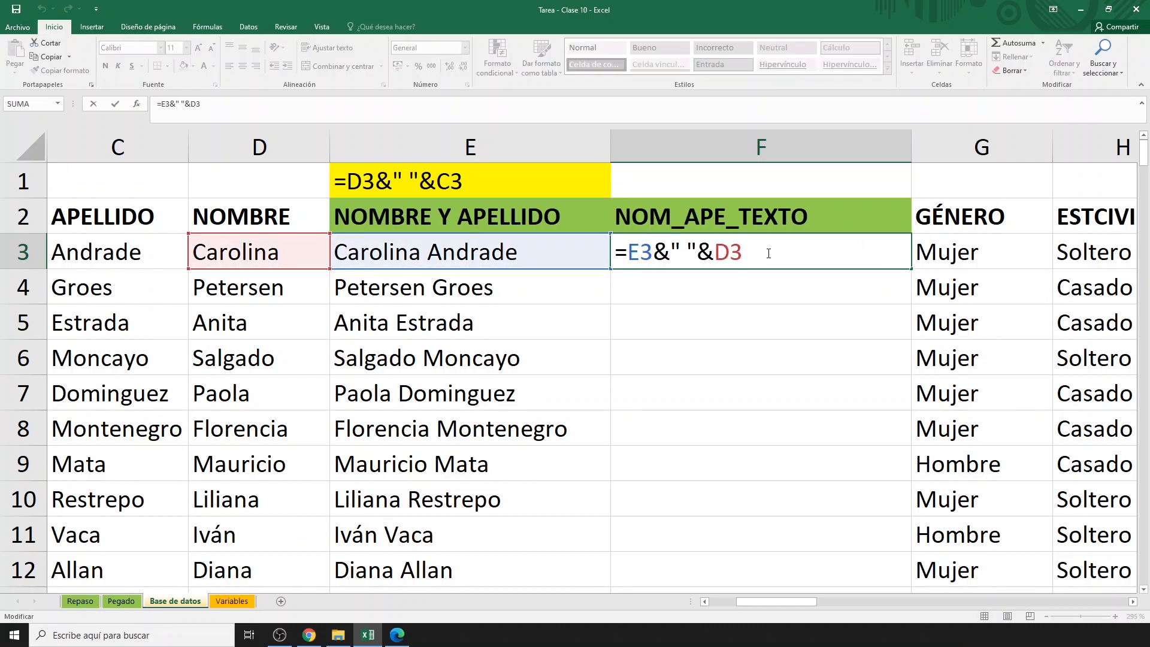
key(Escape)
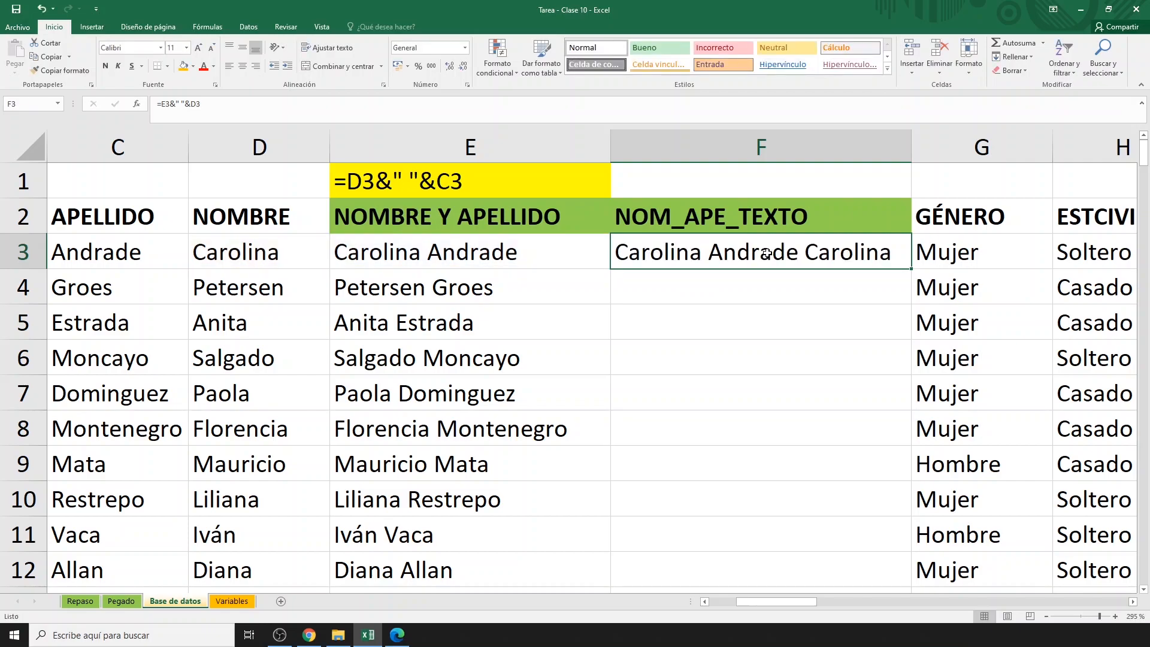
key(Delete)
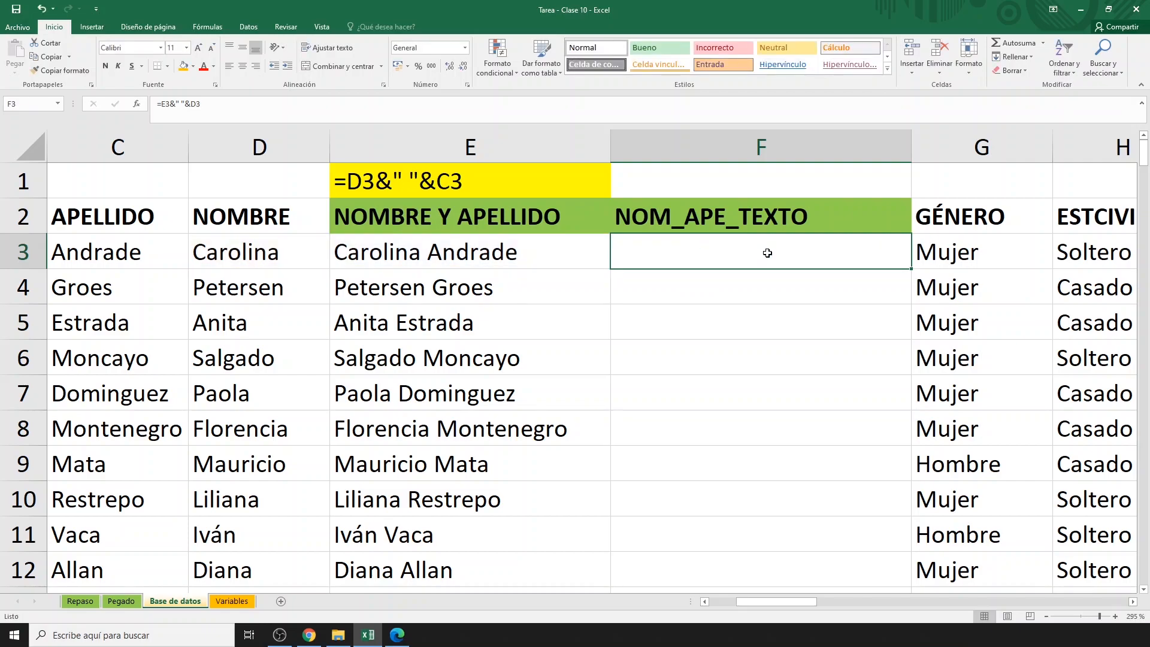
- Copy the full names in E3:E202 and paste them as values only into the NOM_APE_TEXTO column starting at F3
click(550, 258)
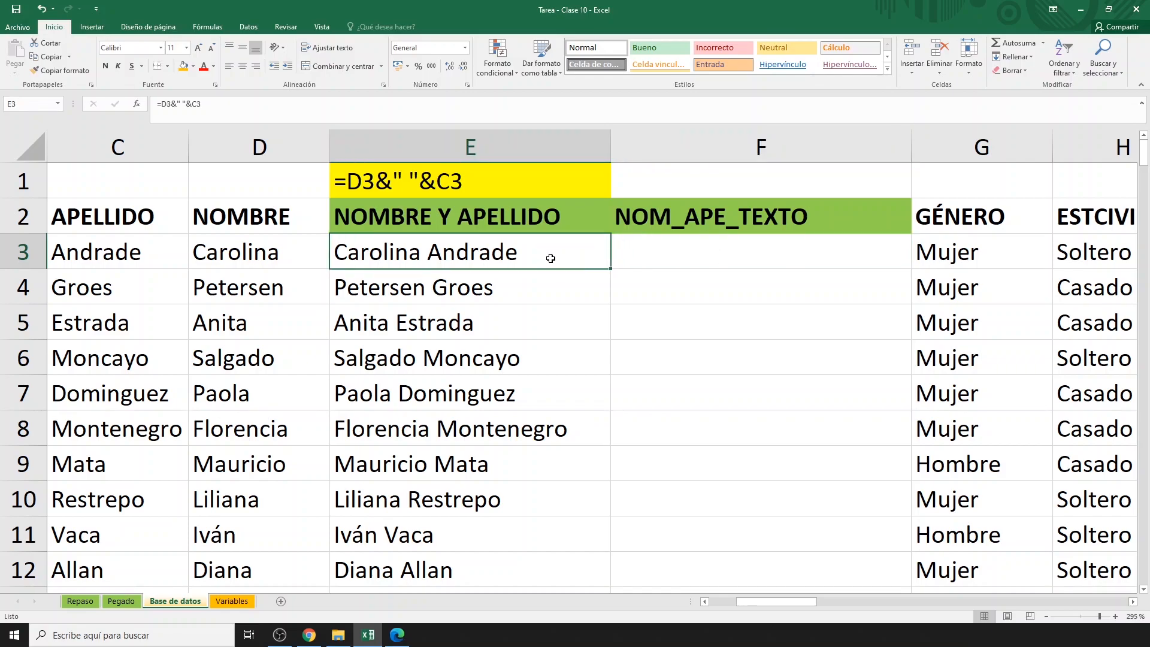
key(ctrl+shift+Down)
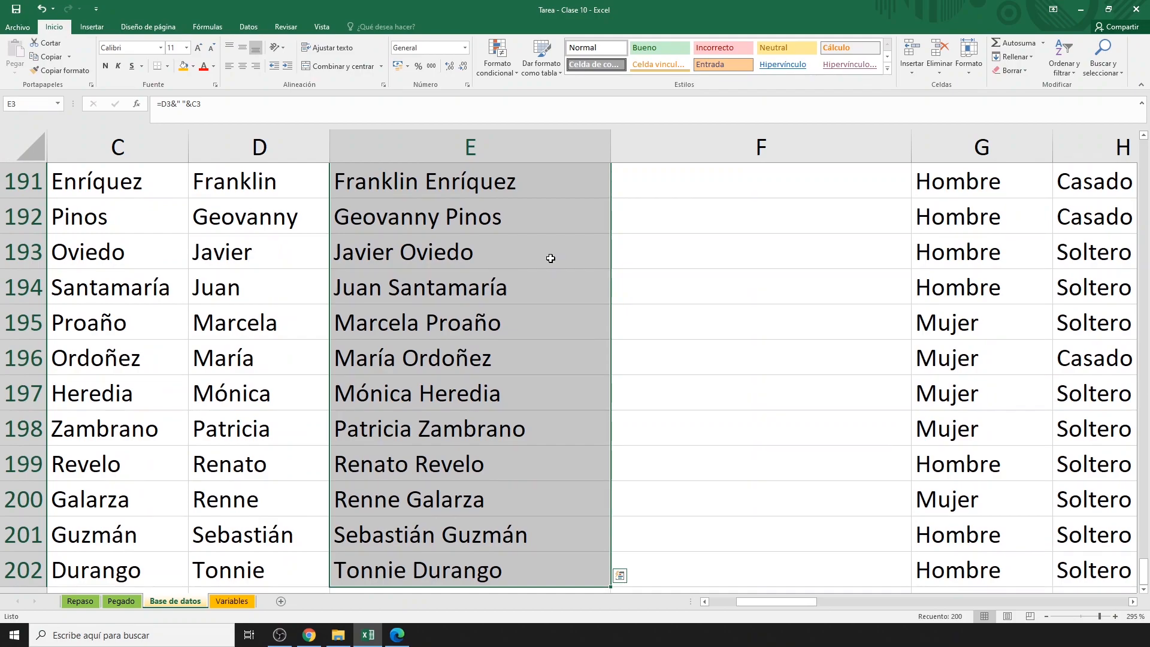
key(ctrl+c)
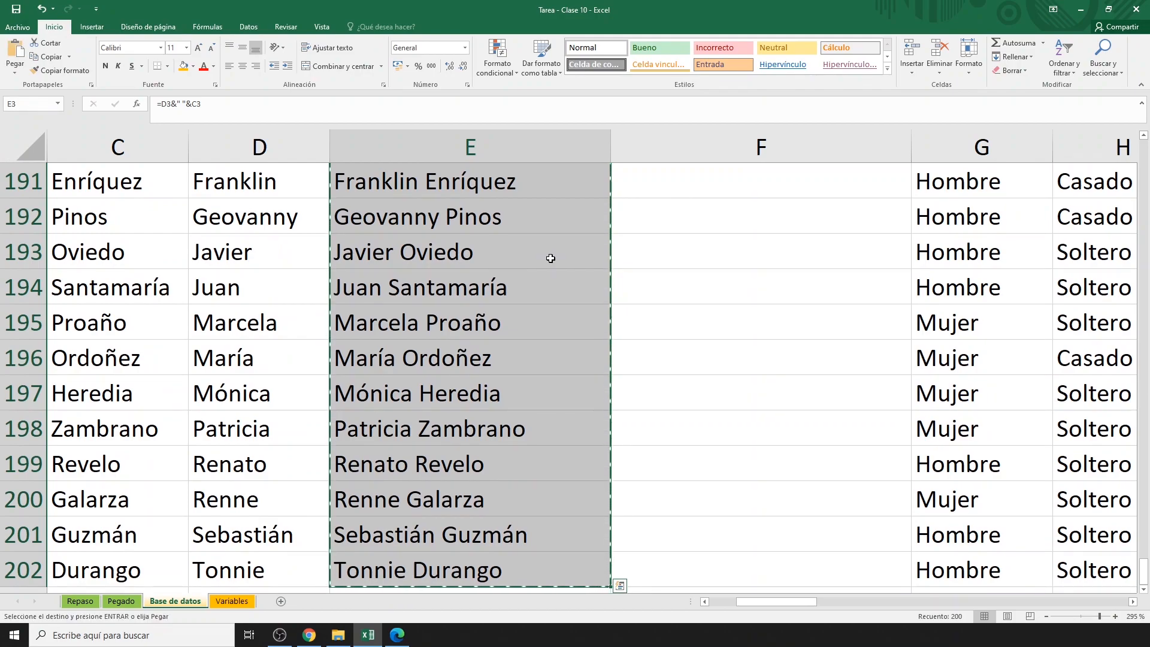
key(Up)
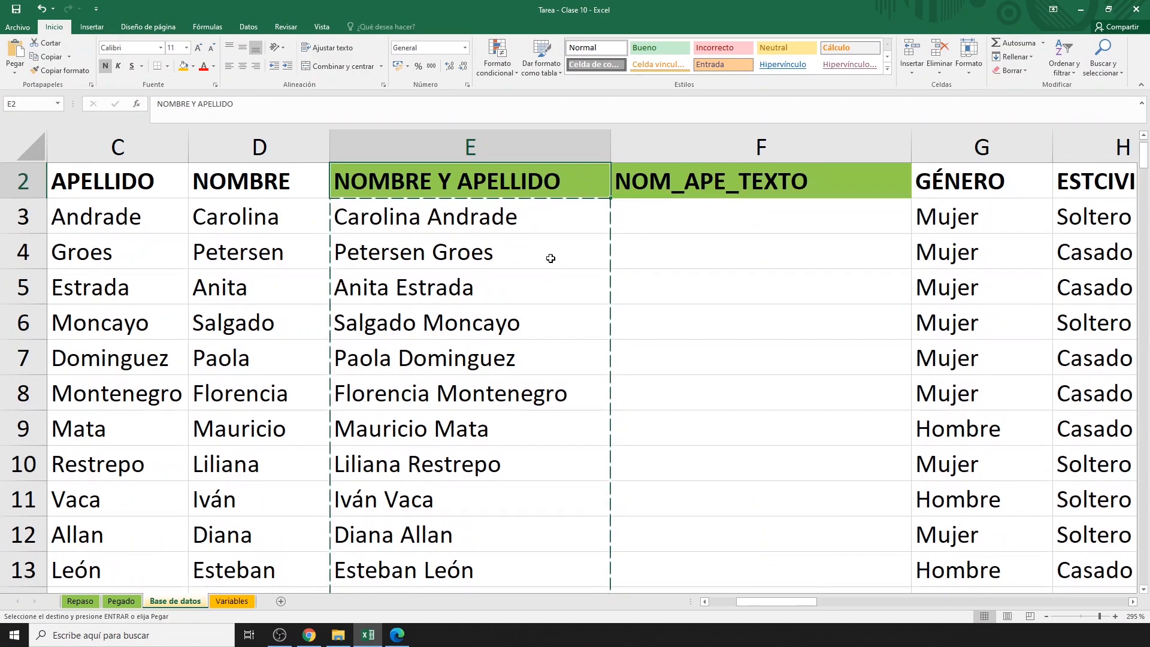
click(776, 210)
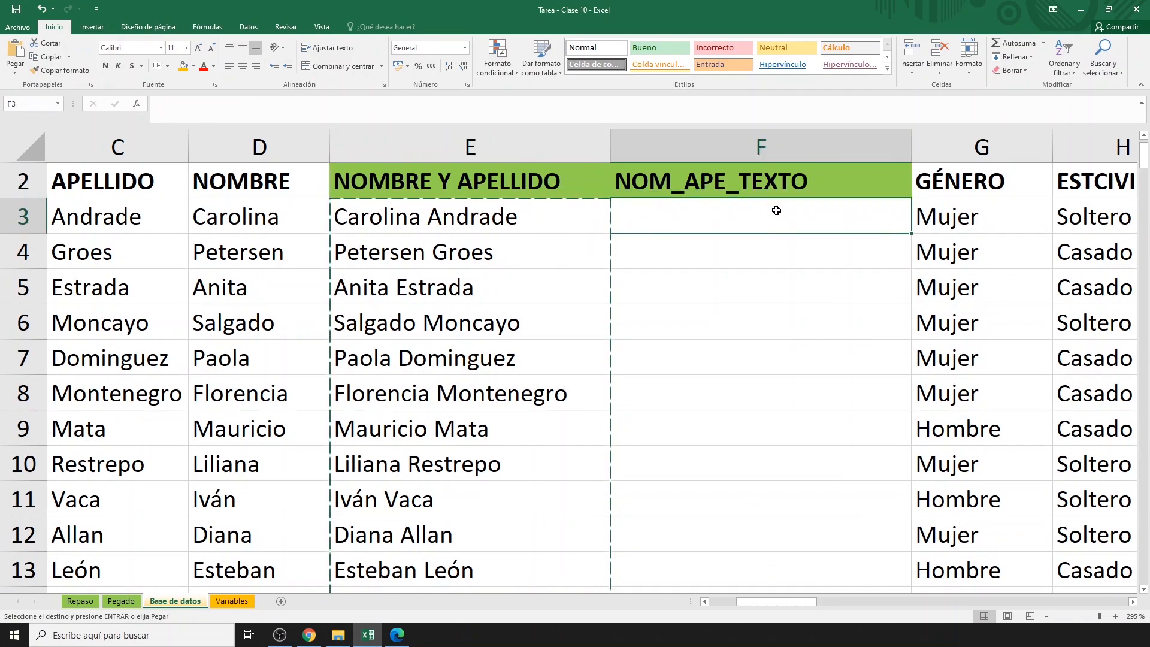
click(15, 72)
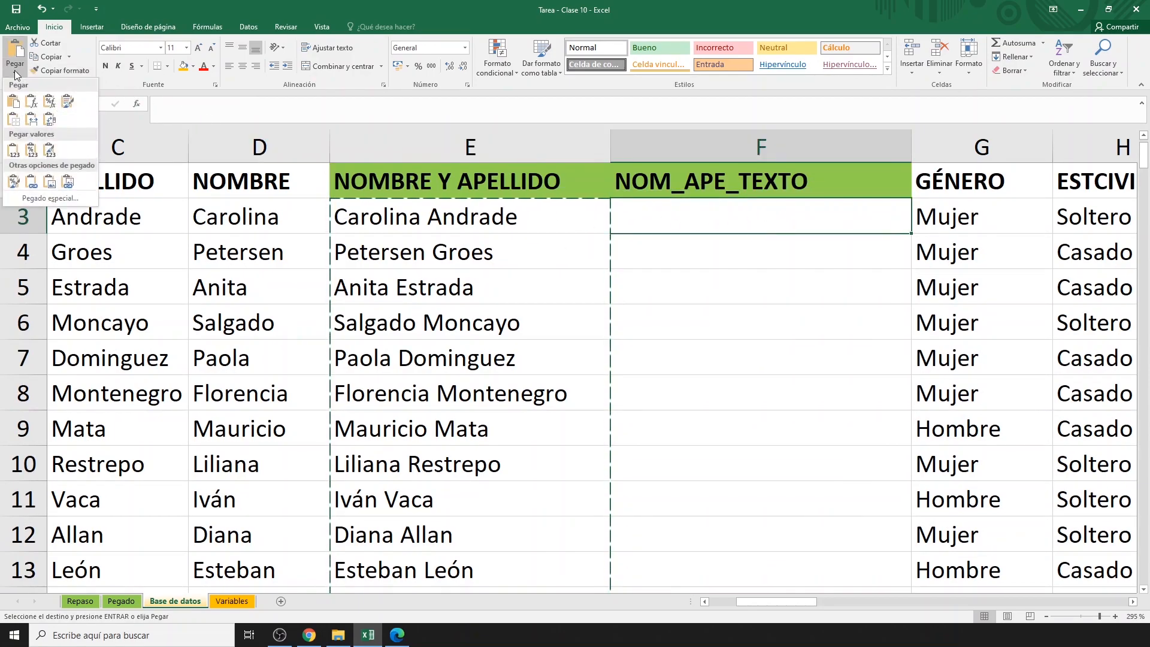
click(15, 151)
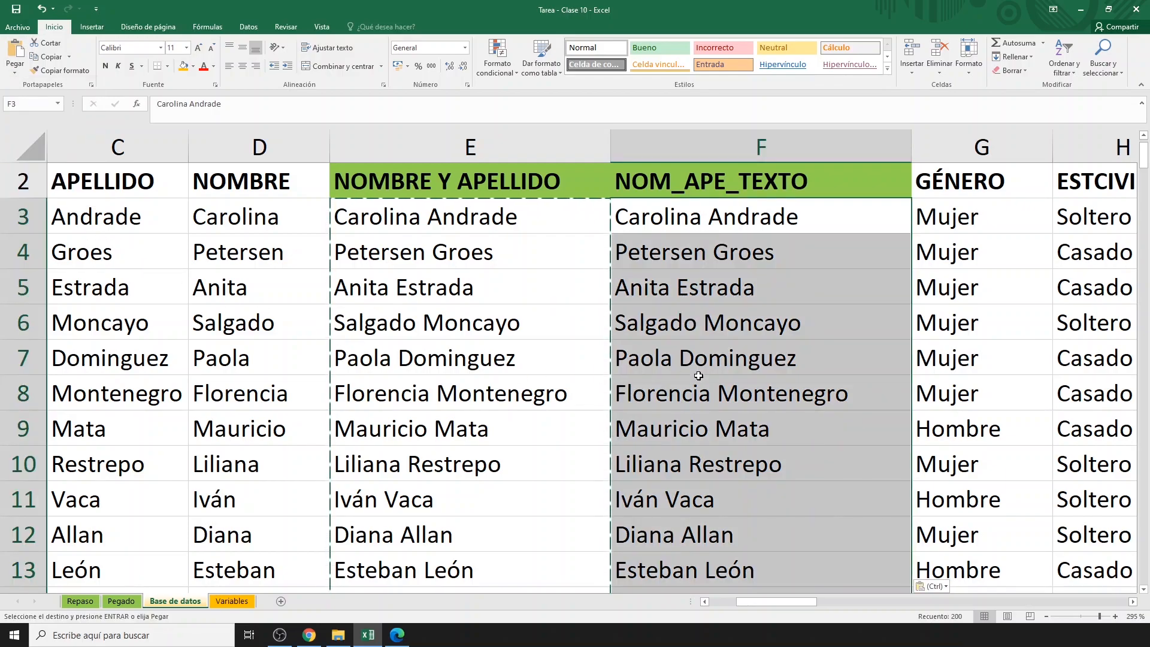
click(768, 225)
key(Escape)
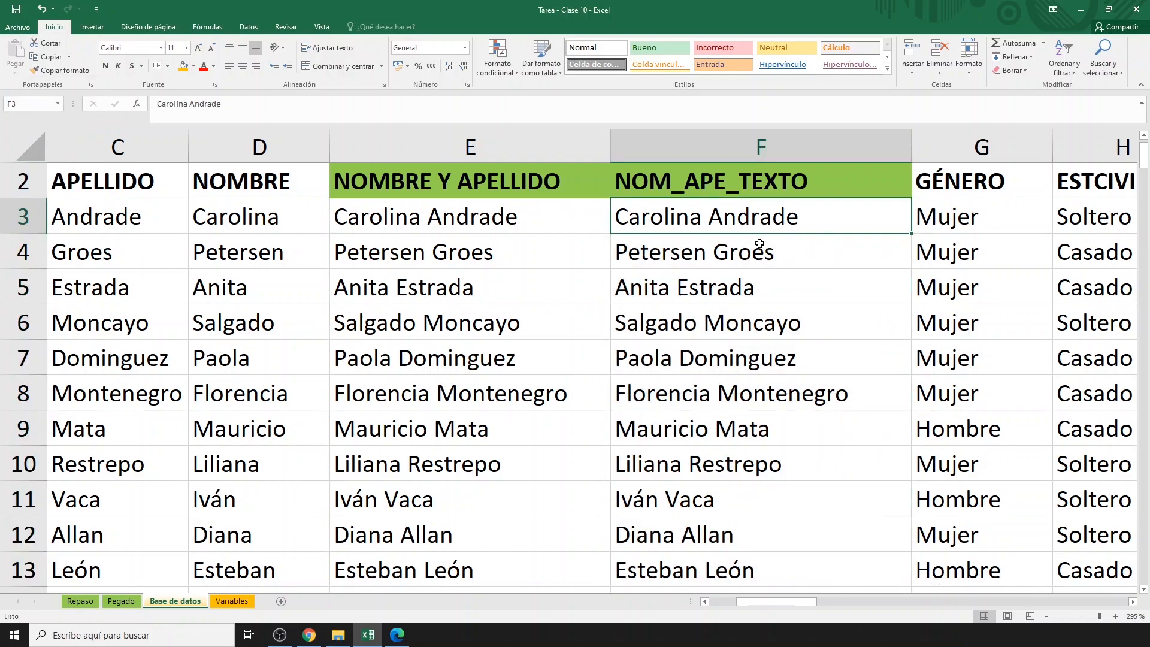
- Format the FECHA_NAC and FECHA_INGRESO values in K3:L202 as dates of the type *14/03/2012
drag(767, 602, 849, 606)
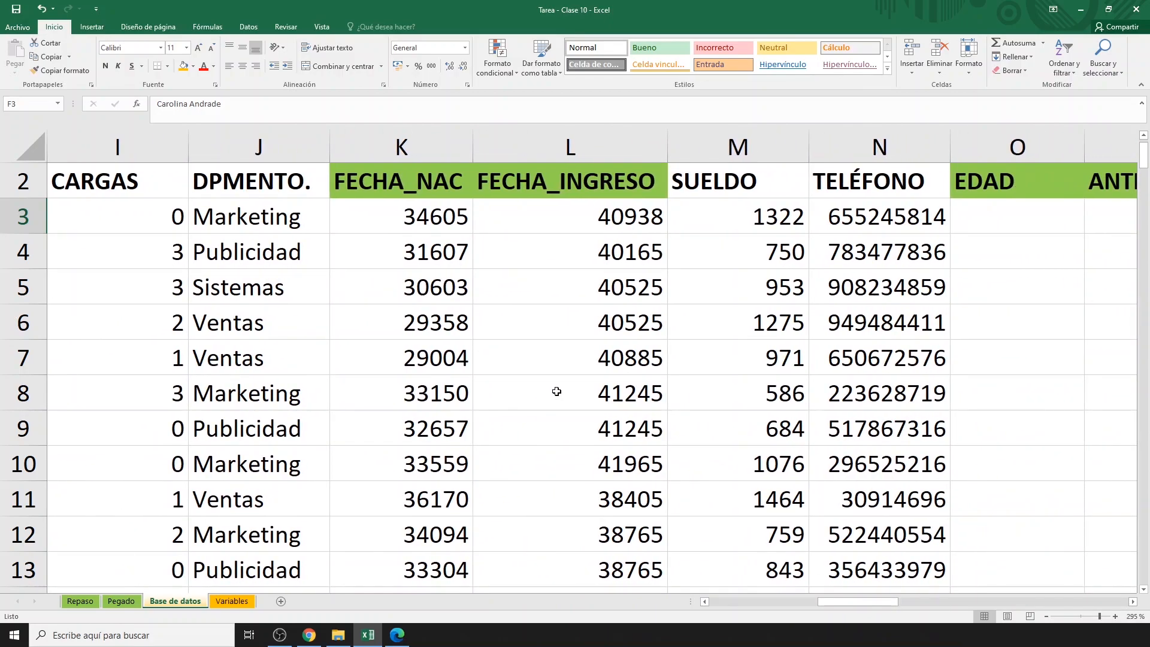
click(383, 218)
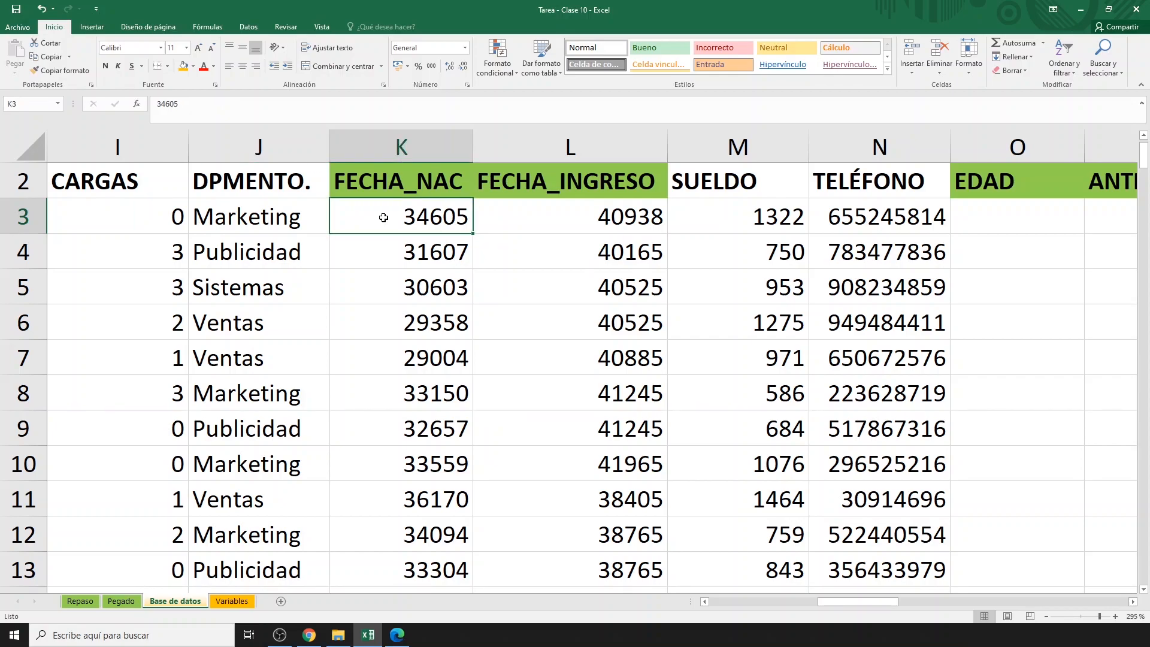
key(shift+Right)
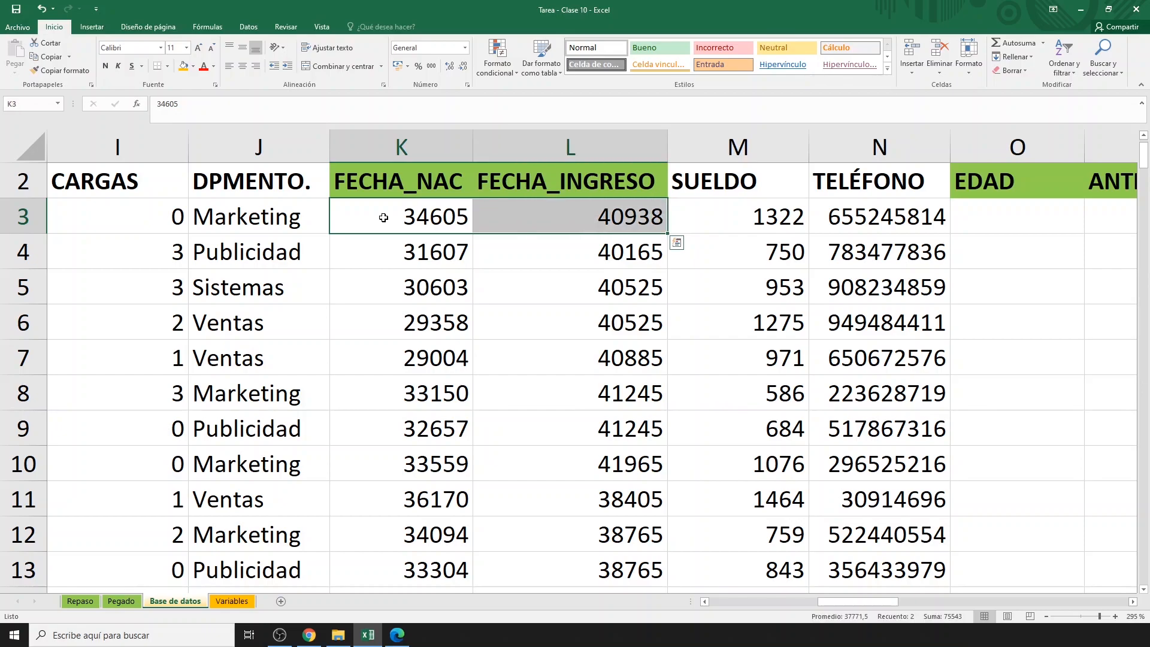
key(ctrl+shift+Down)
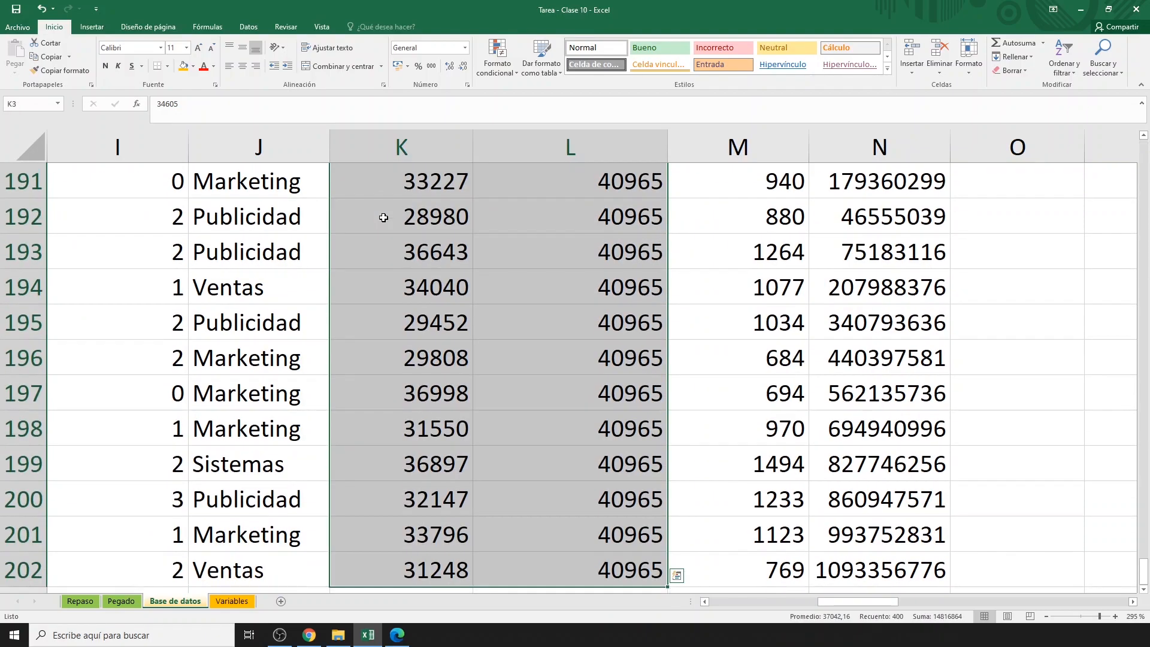
key(ctrl+1)
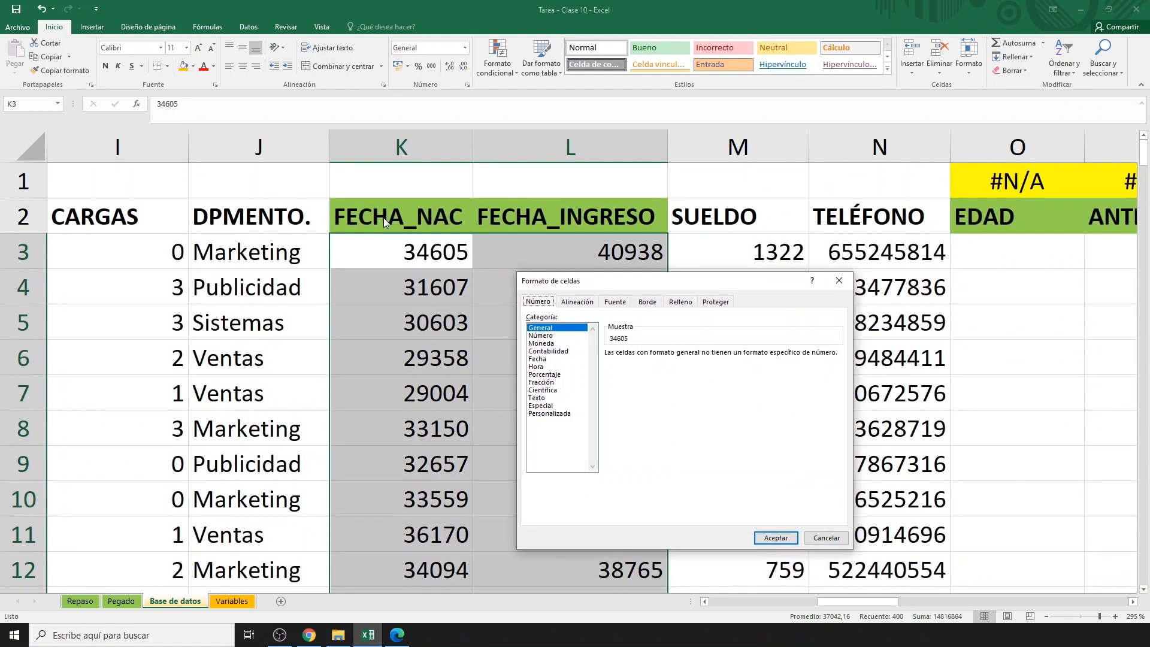
click(542, 359)
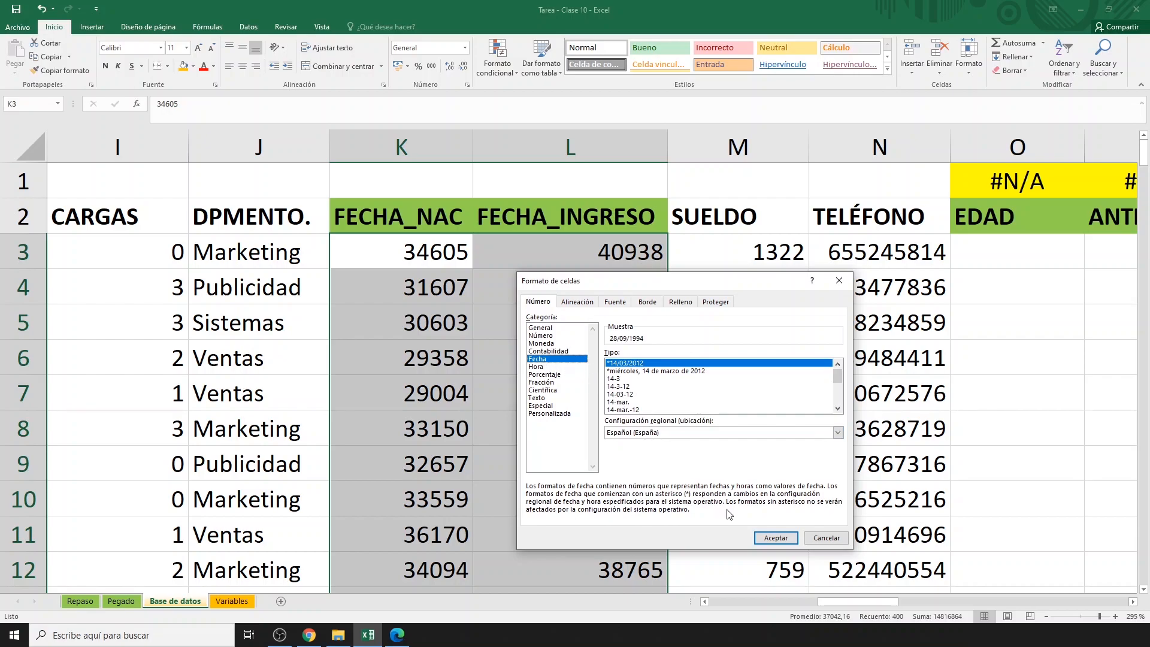
click(762, 541)
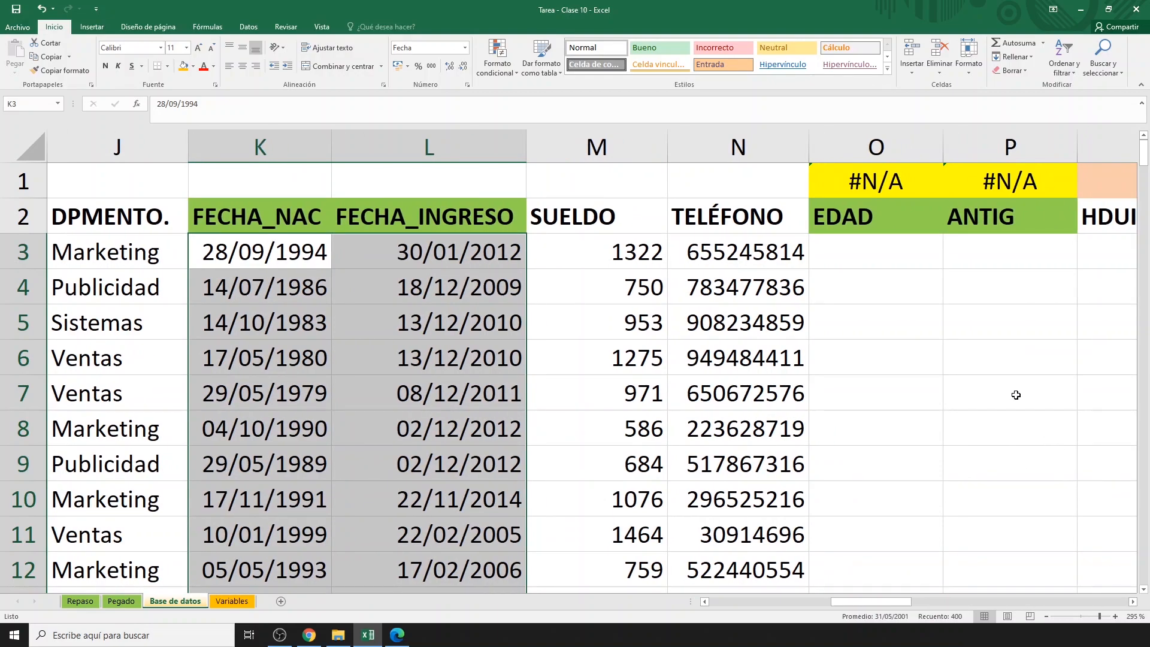
- Calculate the first employee's EDAD in O3 with the formula =SIFECHA(K3;HOY();"y")
click(882, 251)
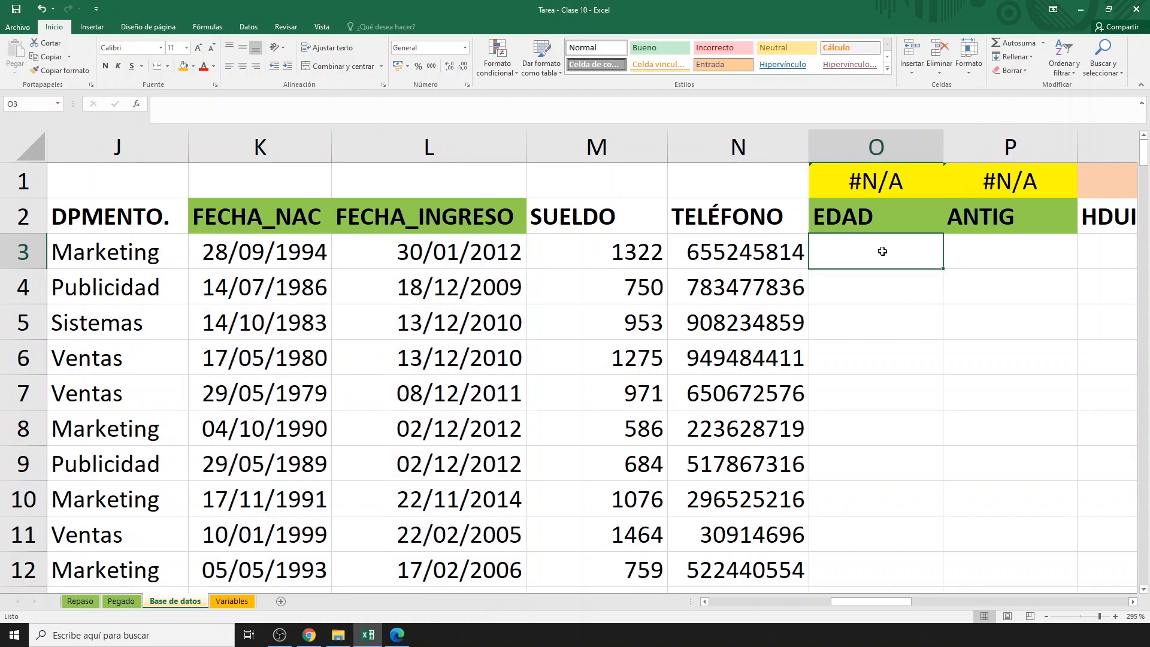
text(=SIFECHA)
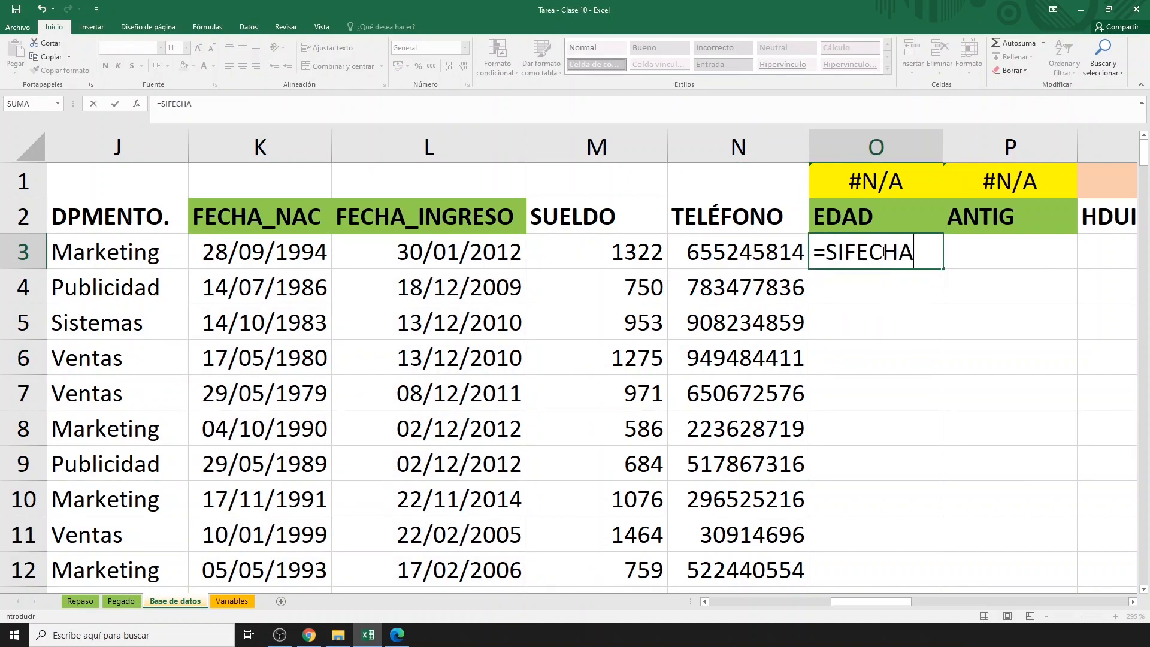
text(()
click(298, 248)
text(;hoy();"y"))
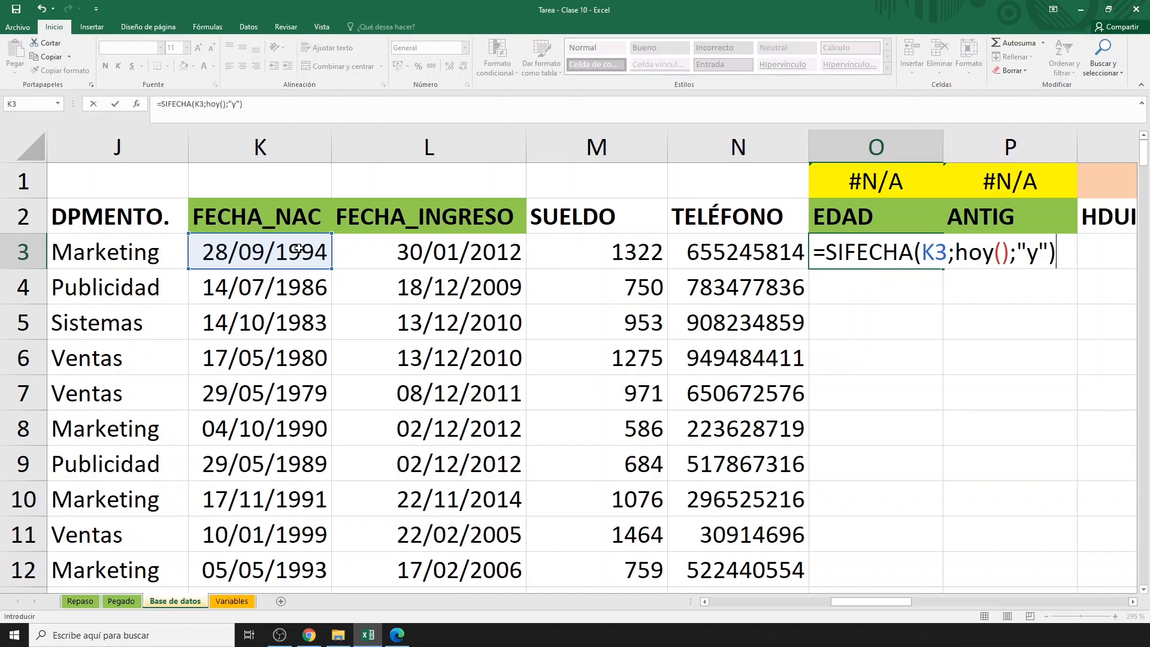
key(Return)
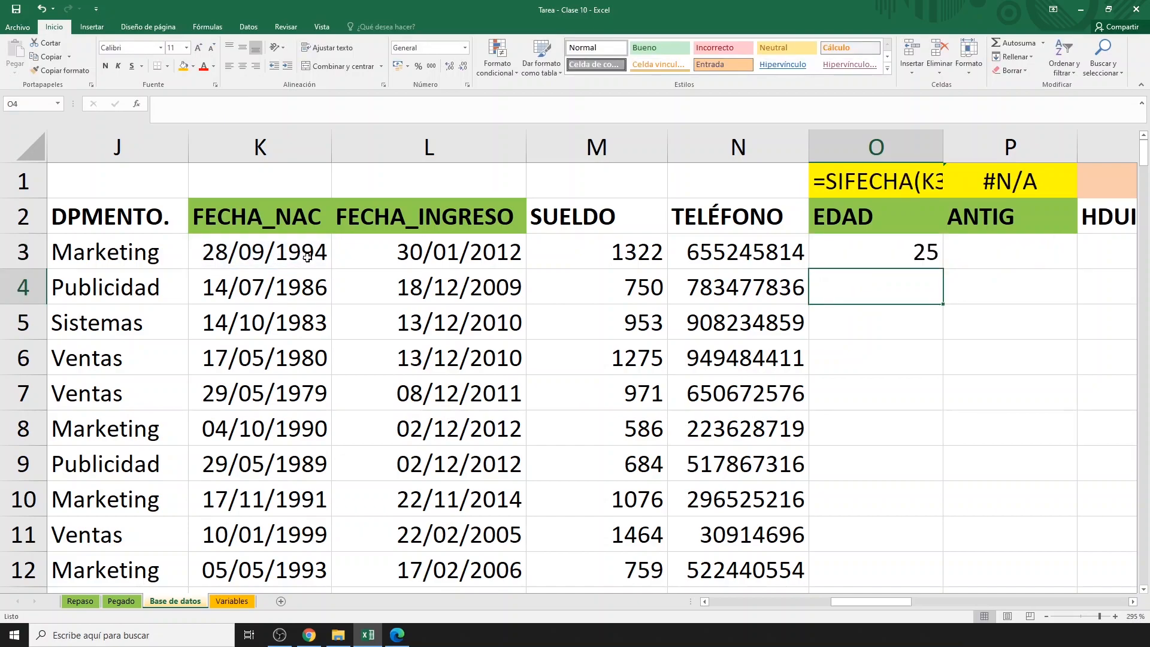
- Extend the O3 formula across to ANTIG in P3 and fill both columns down to row 202
click(898, 252)
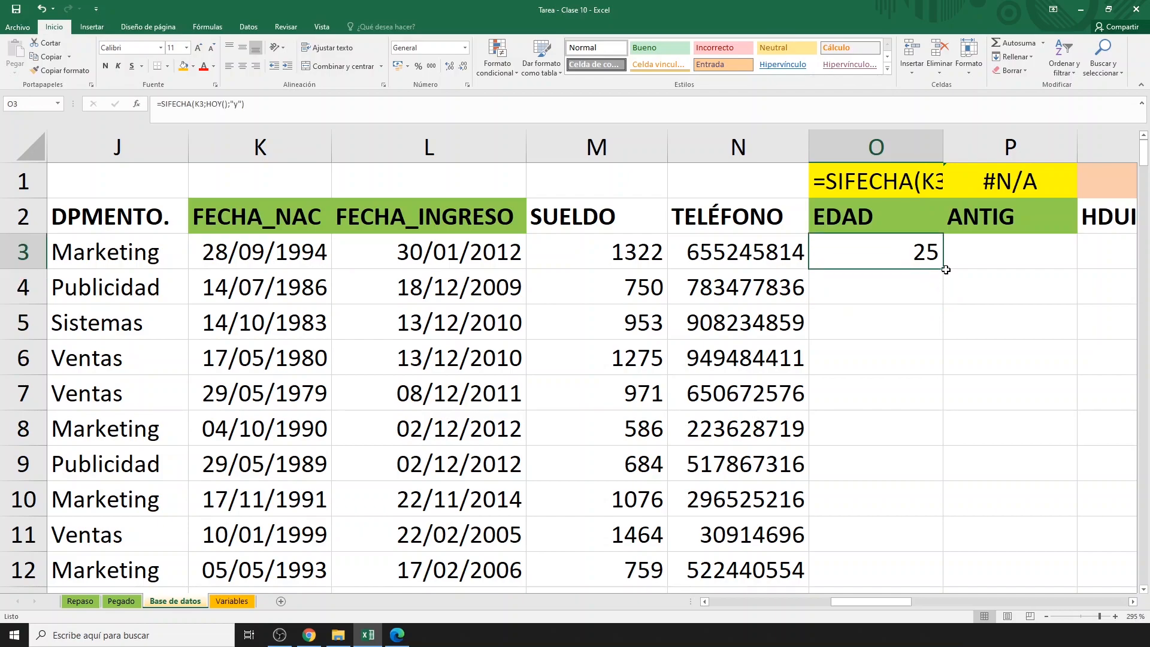
drag(947, 270, 1048, 273)
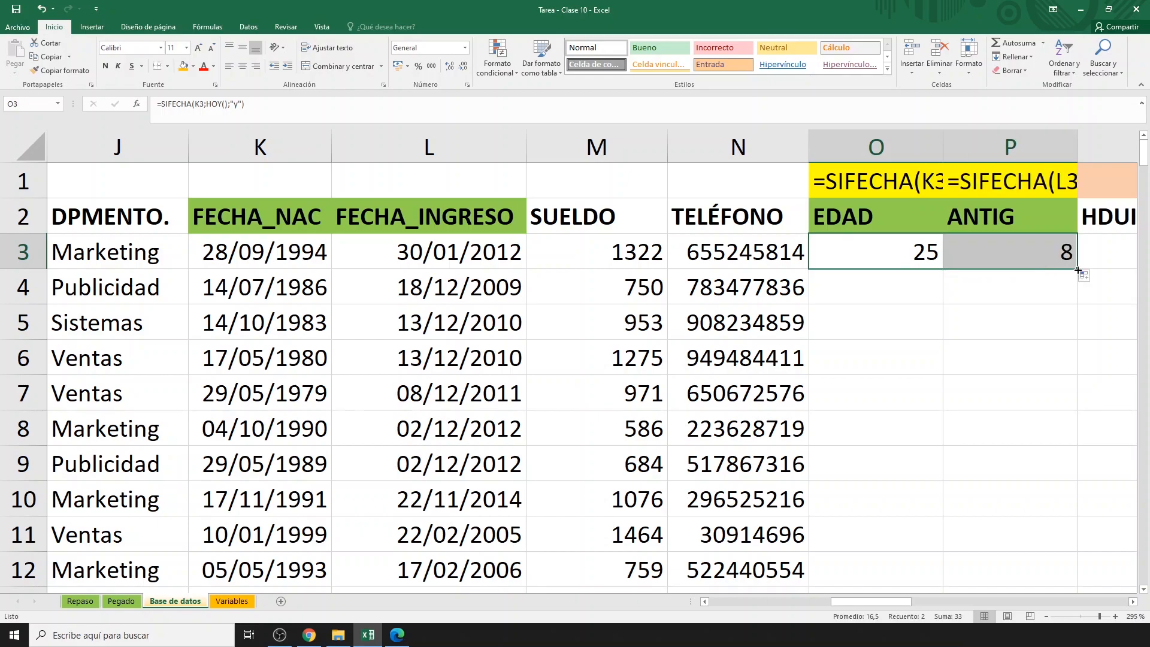
double_click(1078, 270)
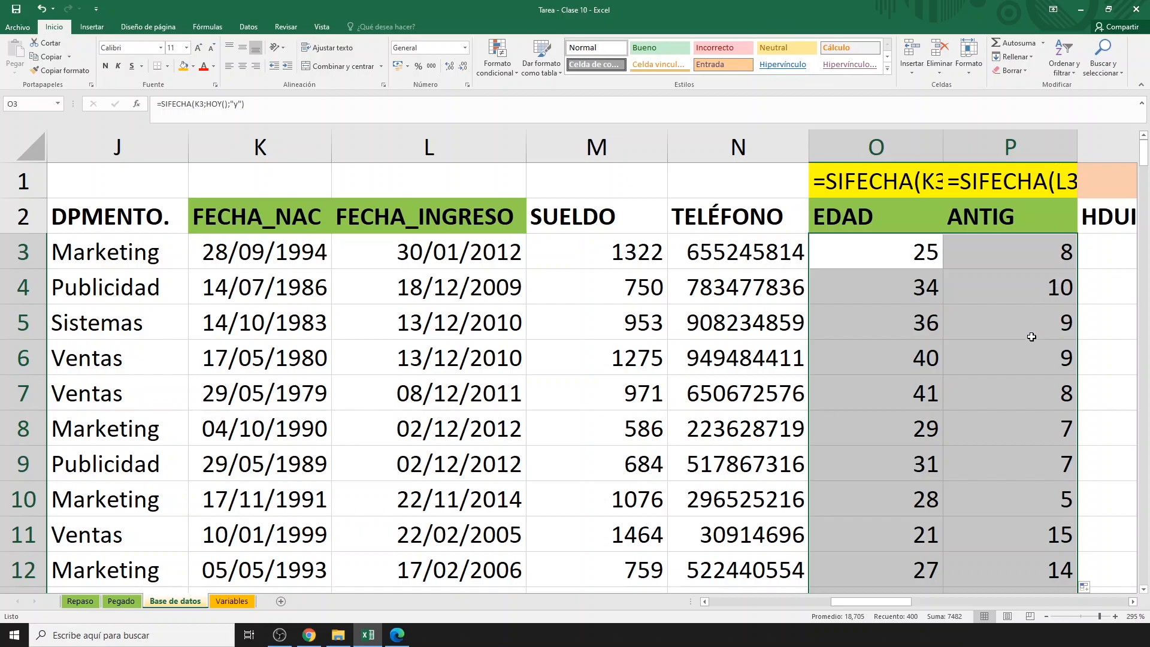
- Examine the income, deduction and total columns from S_TRANSPORTE to A RECIBIR, and the values and conditions on the Variables sheet
click(1132, 602)
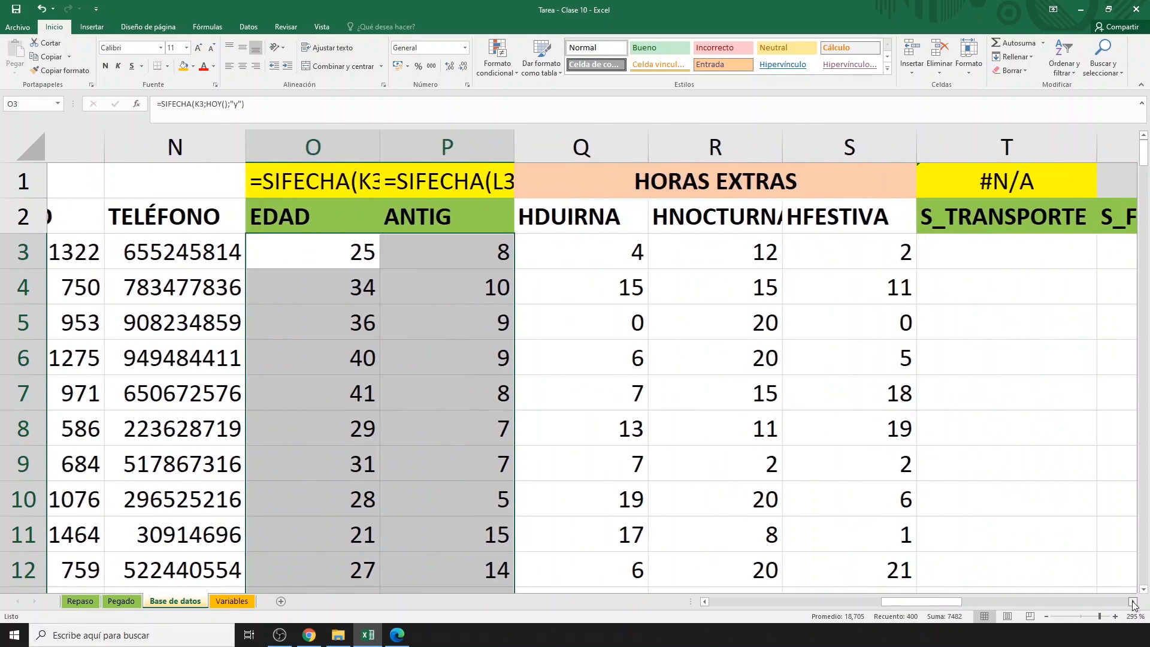
click(1133, 602)
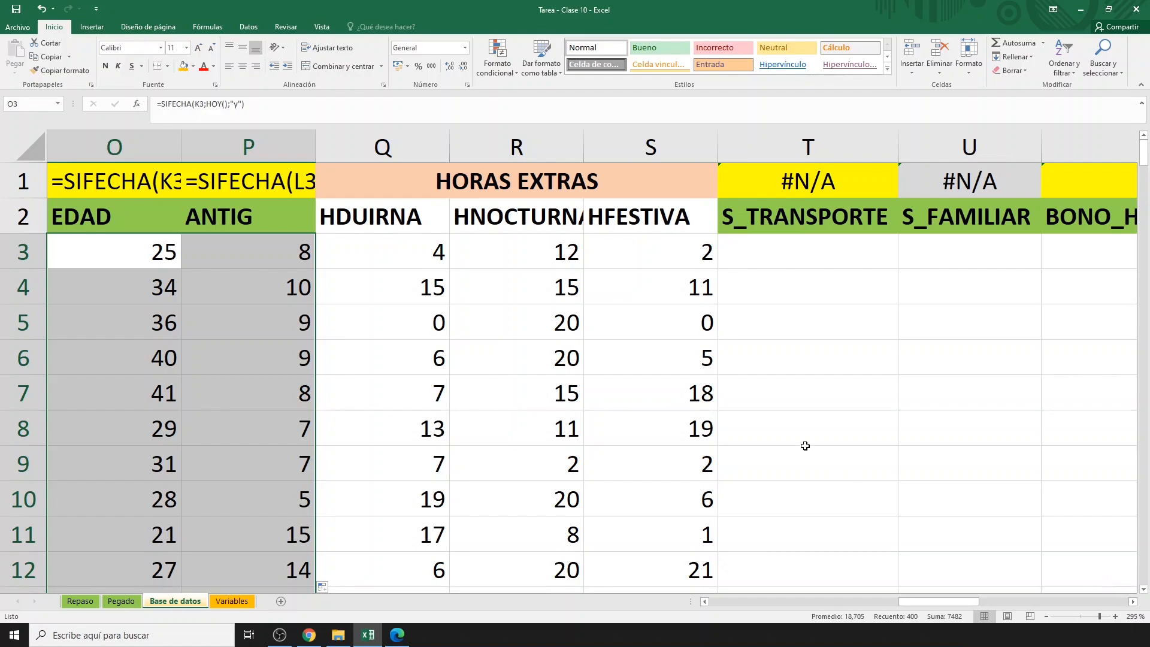
scroll(770, 431, down, 4)
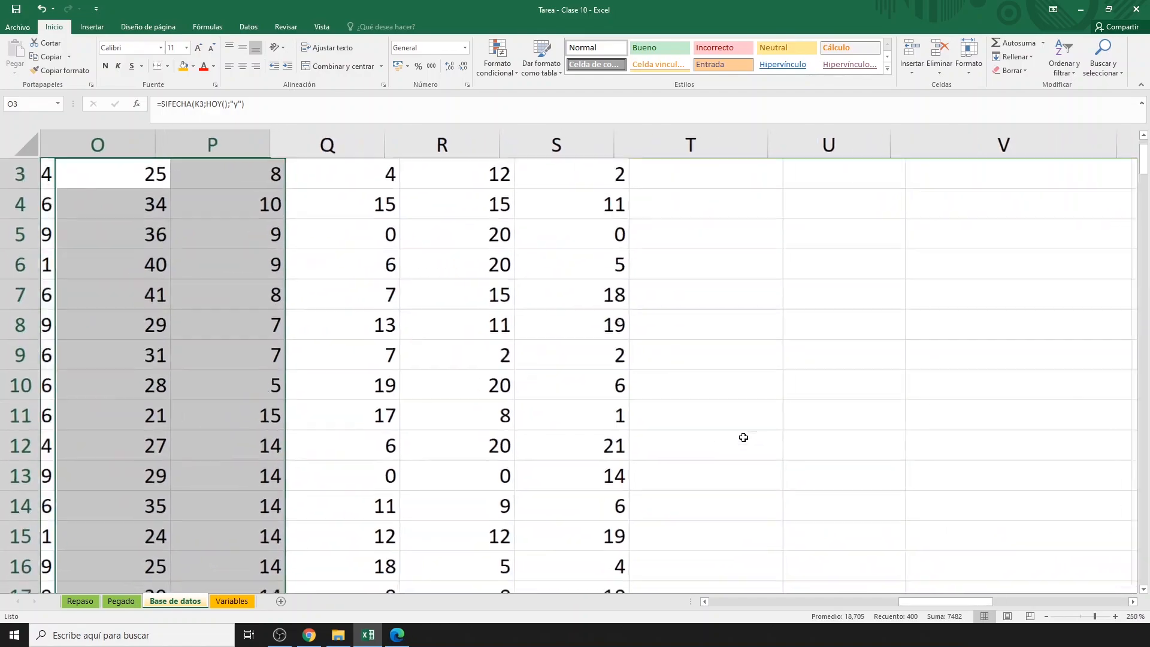
click(1089, 173)
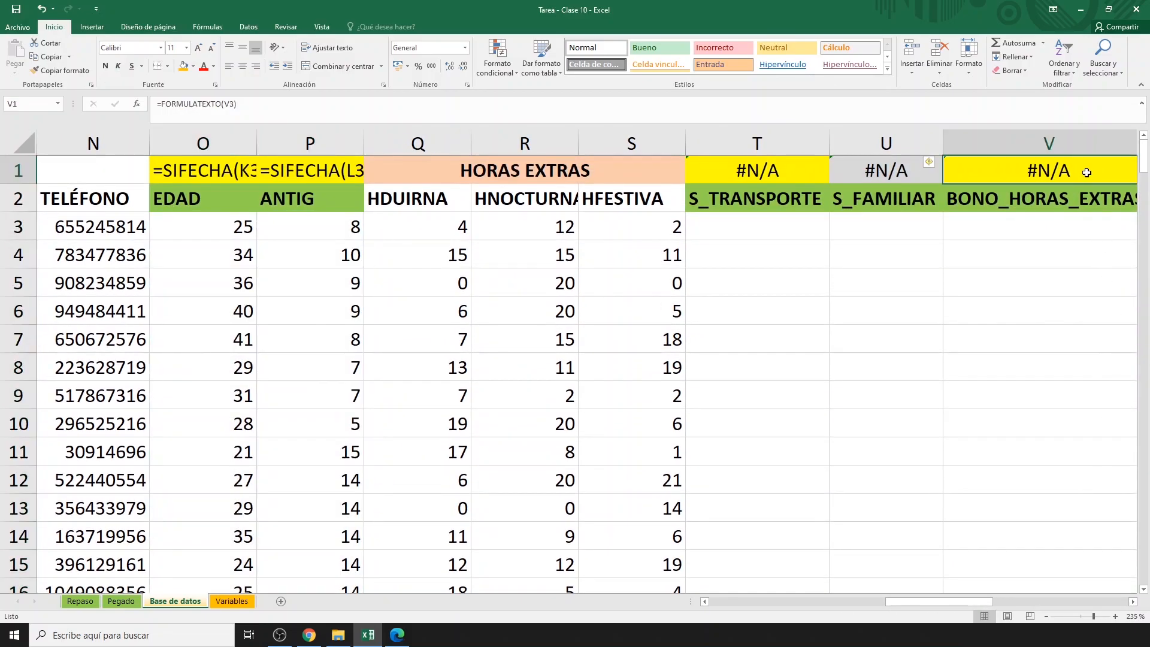
scroll(1078, 180, down, 4)
scroll(1066, 191, down, 3)
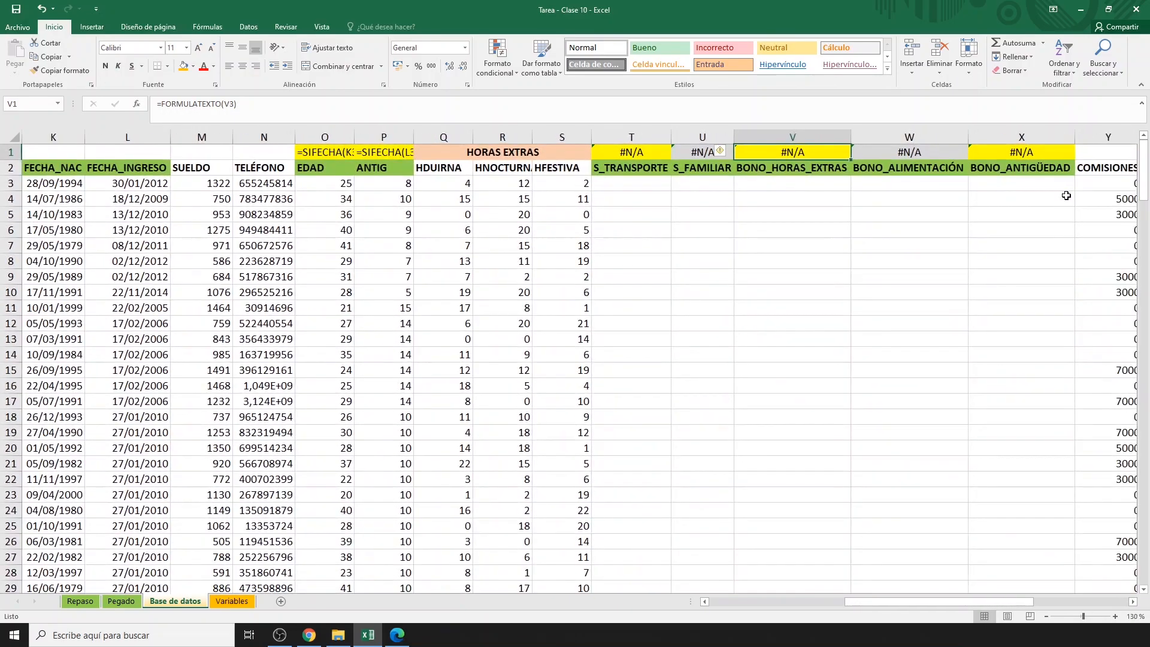
scroll(1067, 197, down, 2)
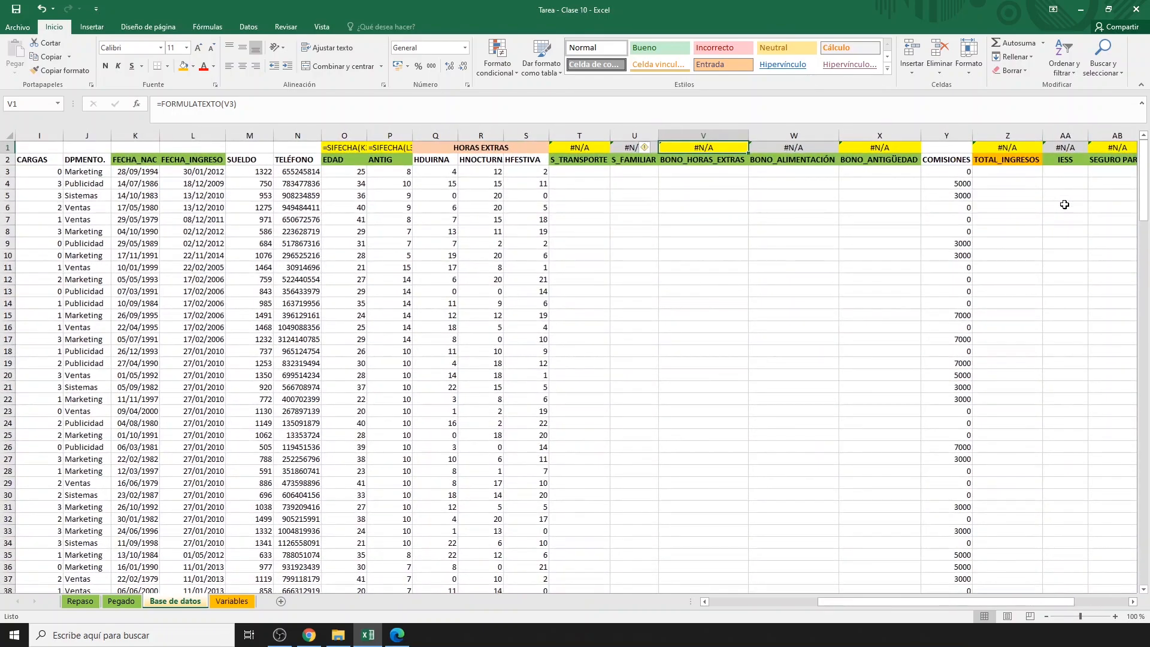
drag(970, 605, 1023, 605)
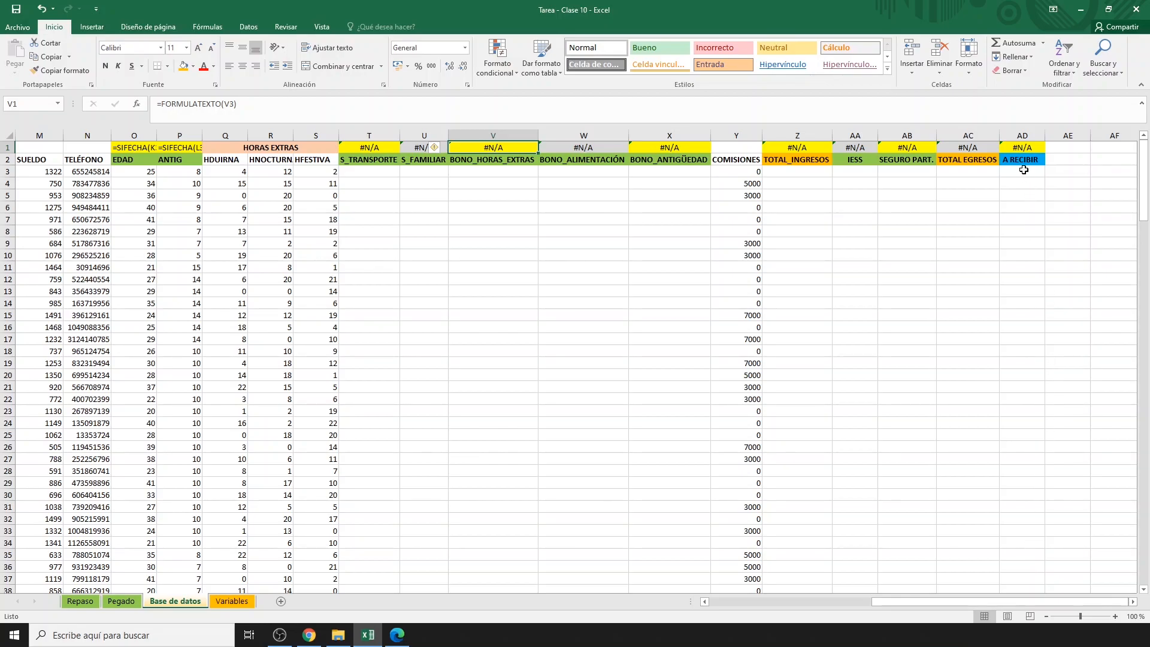
click(1013, 130)
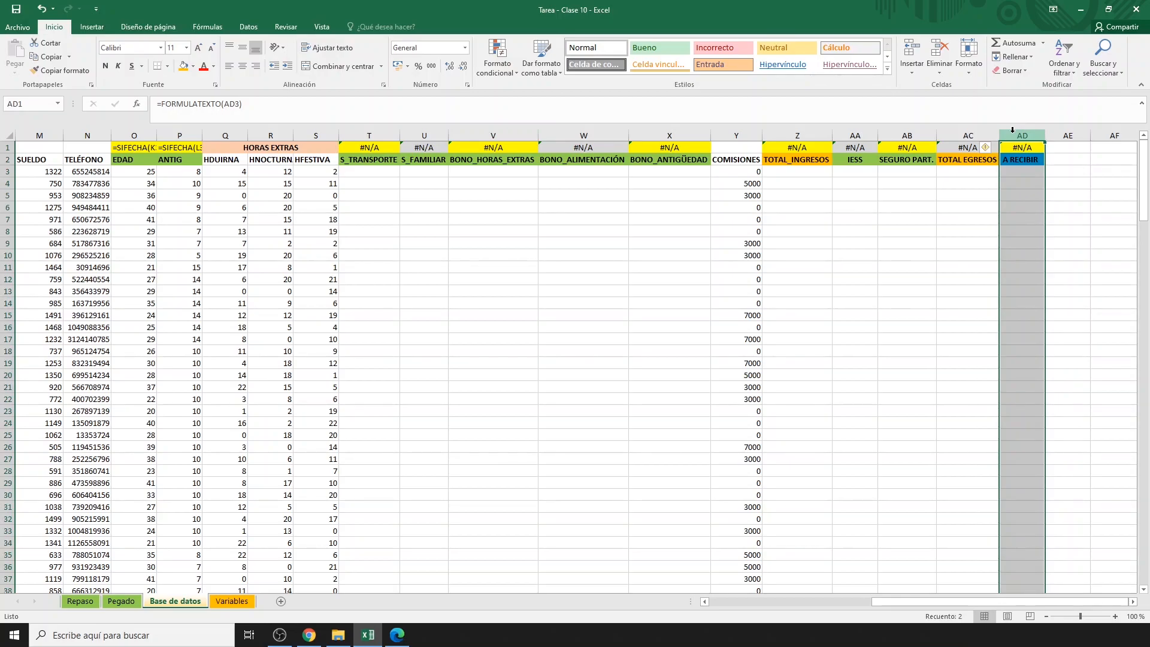
click(820, 131)
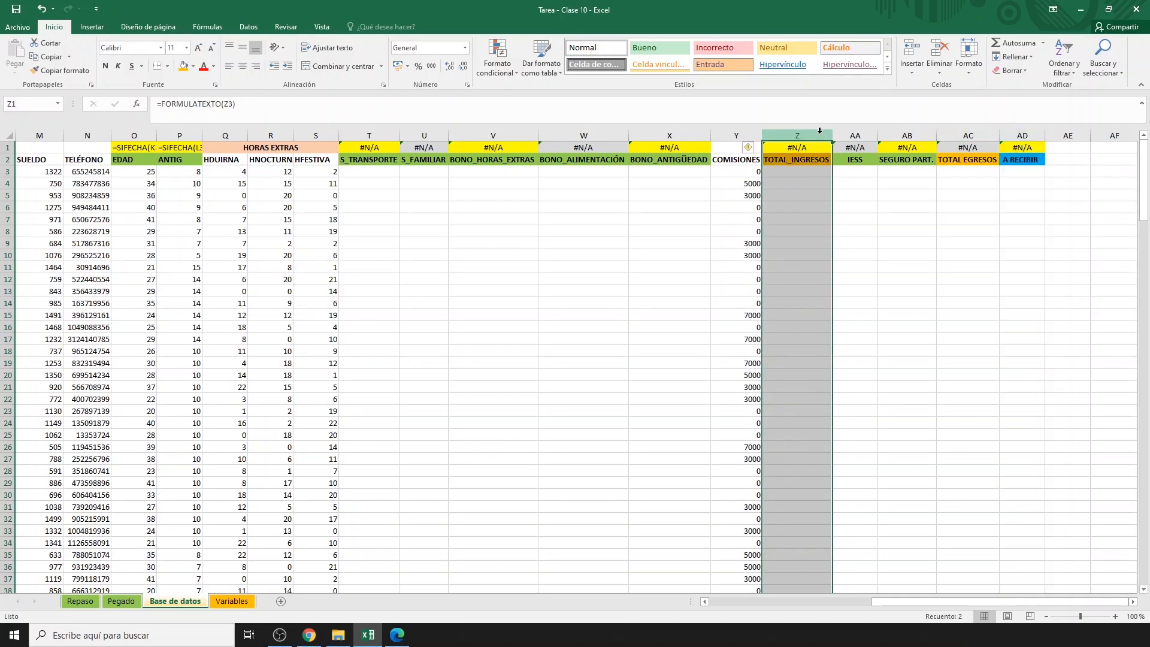
click(958, 133)
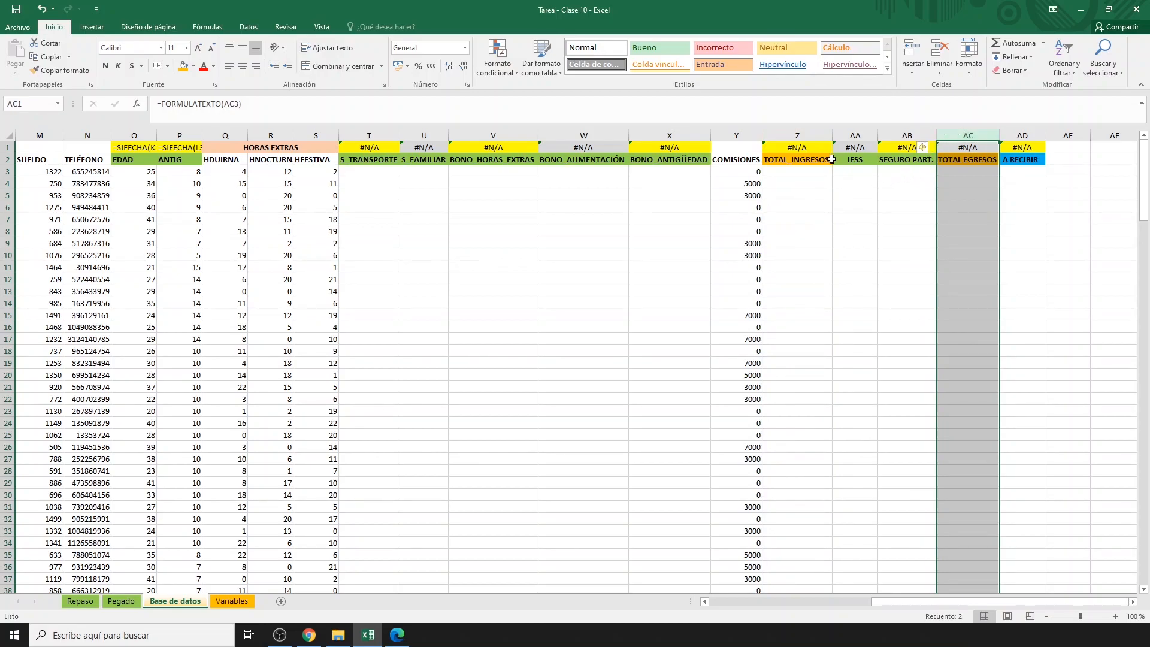
click(810, 136)
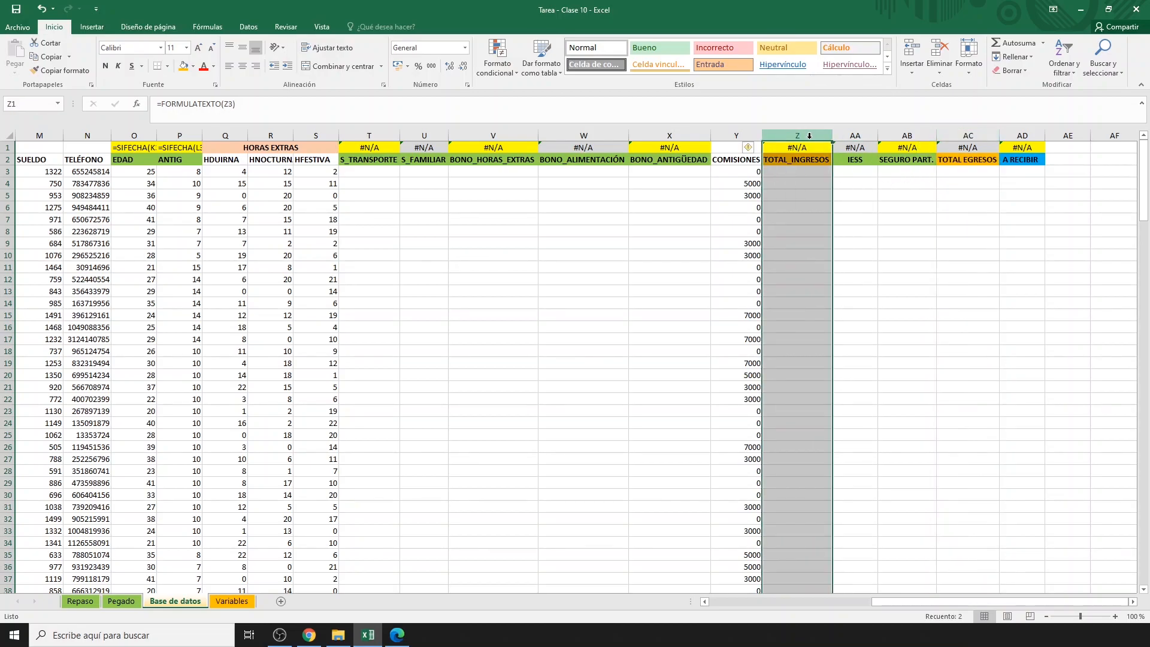
drag(378, 129, 731, 159)
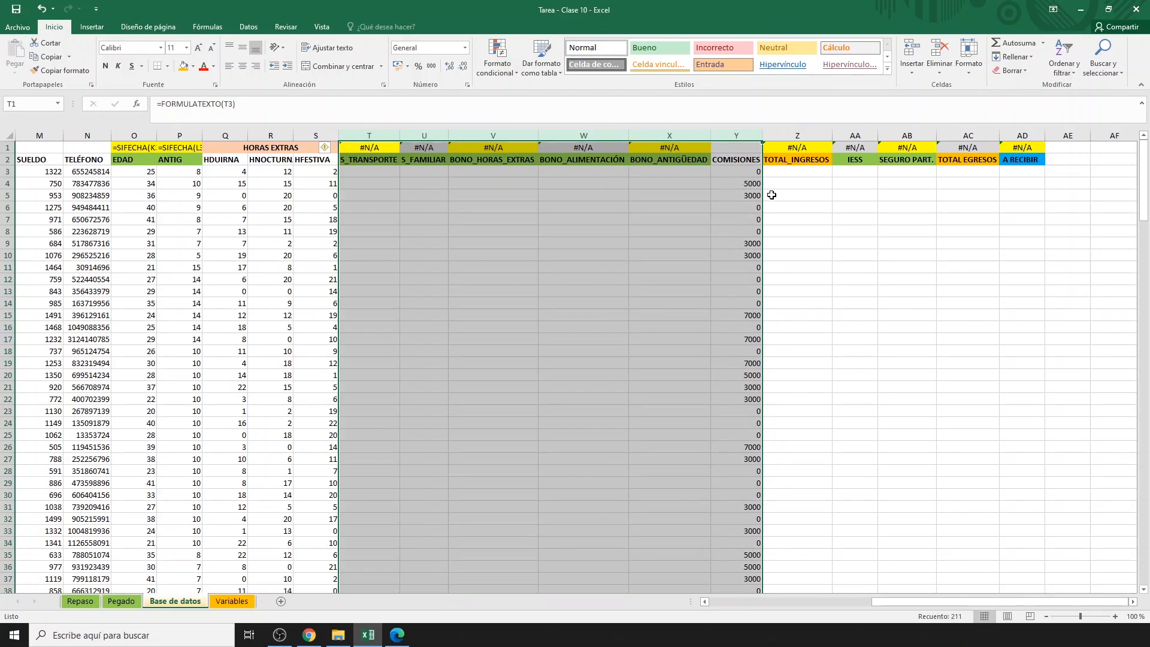
drag(855, 134, 900, 130)
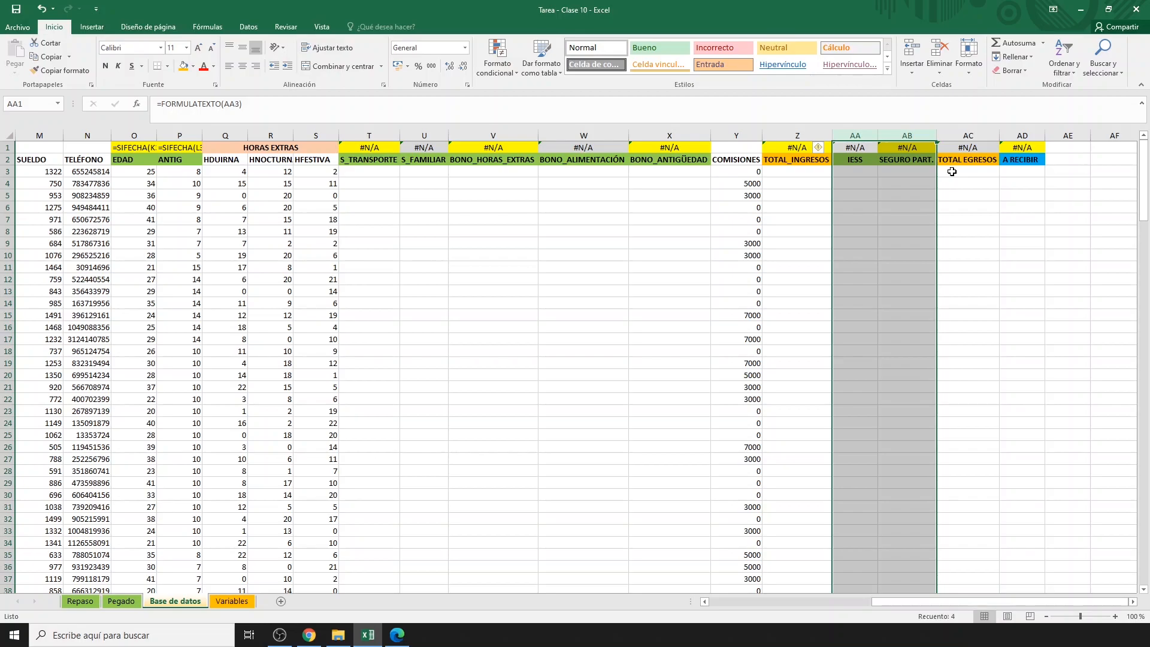
click(233, 601)
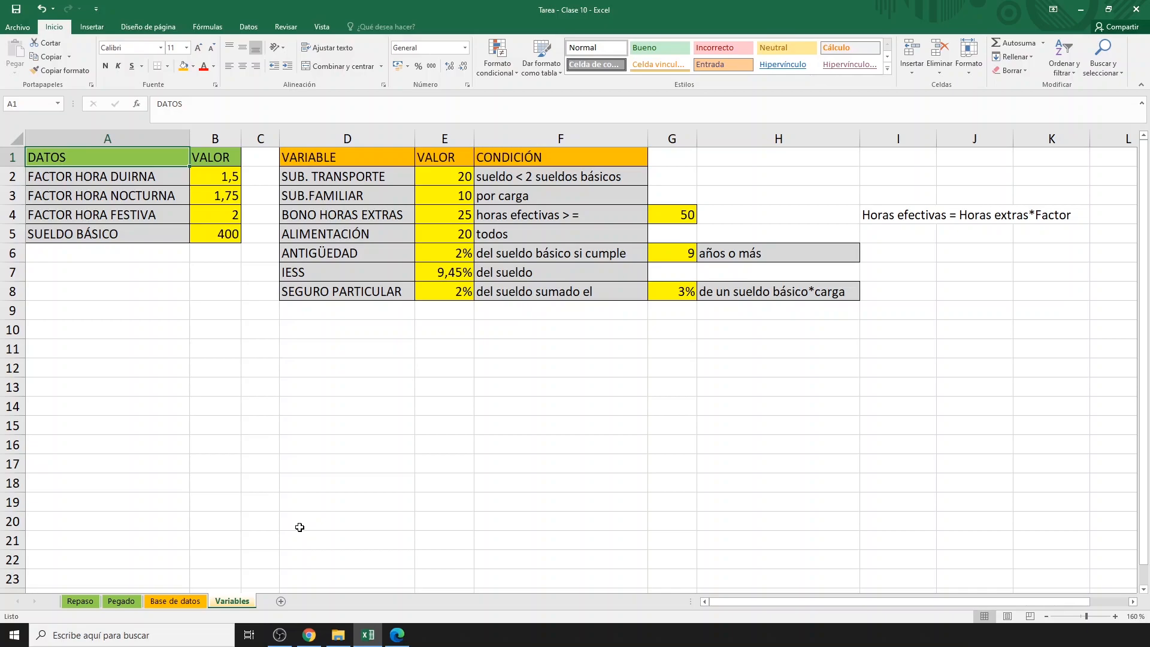
click(175, 601)
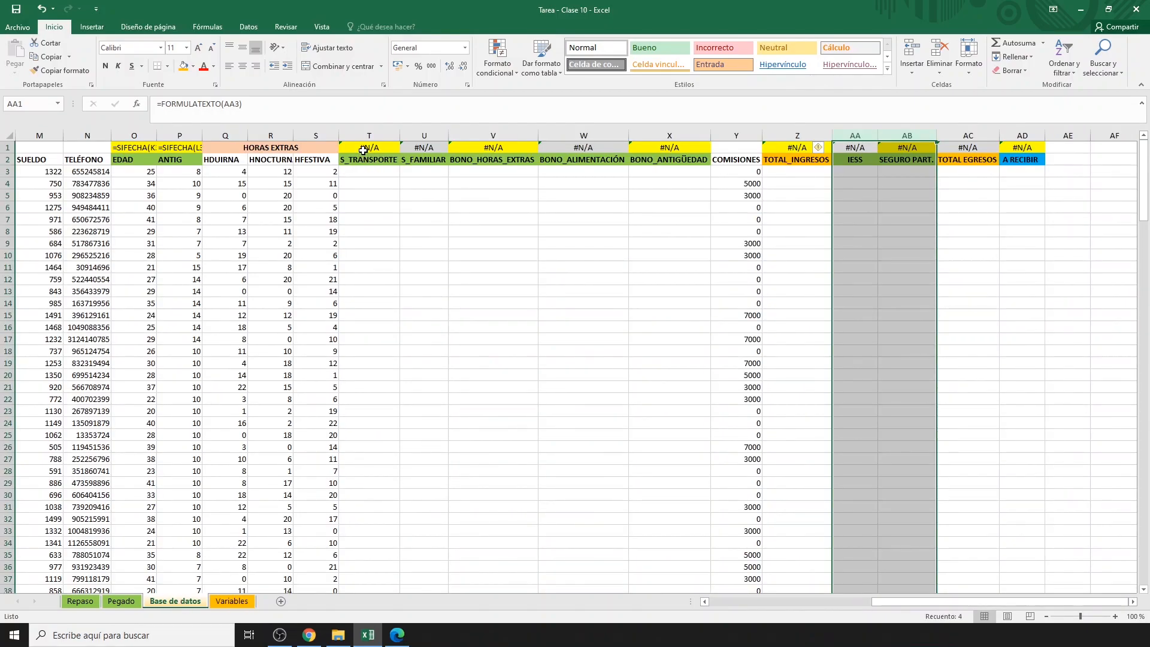
- Begin the S_TRANSPORTE formula in T3 with the condition that the salary in M3 is less than 2 times a factor: =(M3<2*
click(363, 150)
scroll(363, 154, up, 1)
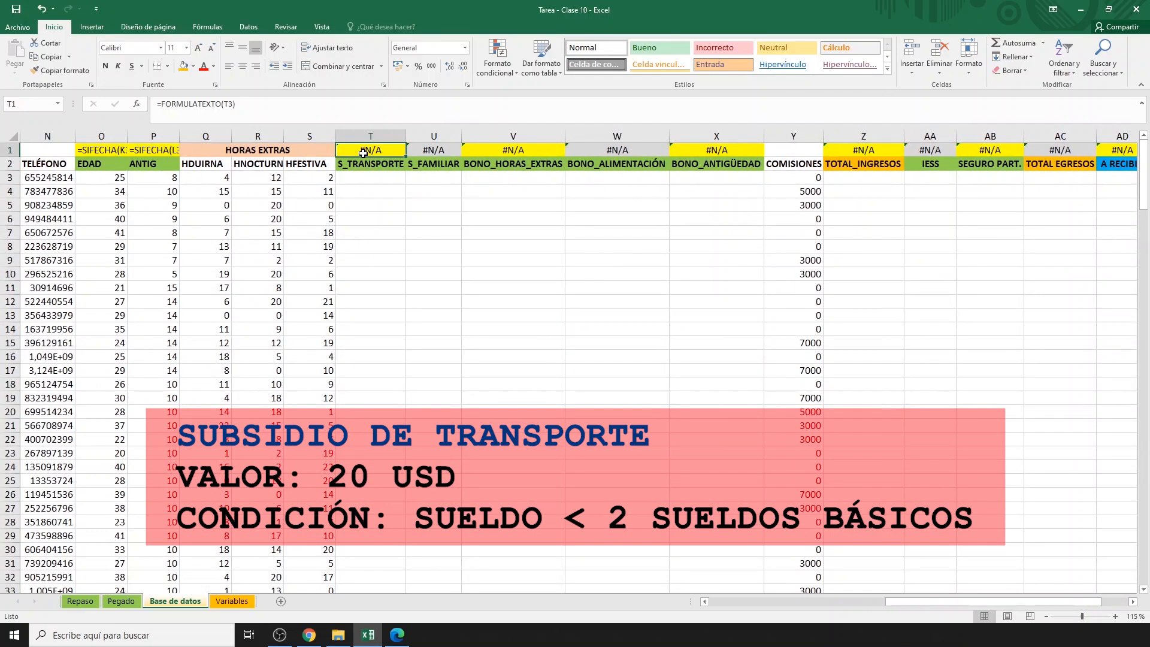
scroll(363, 153, up, 5)
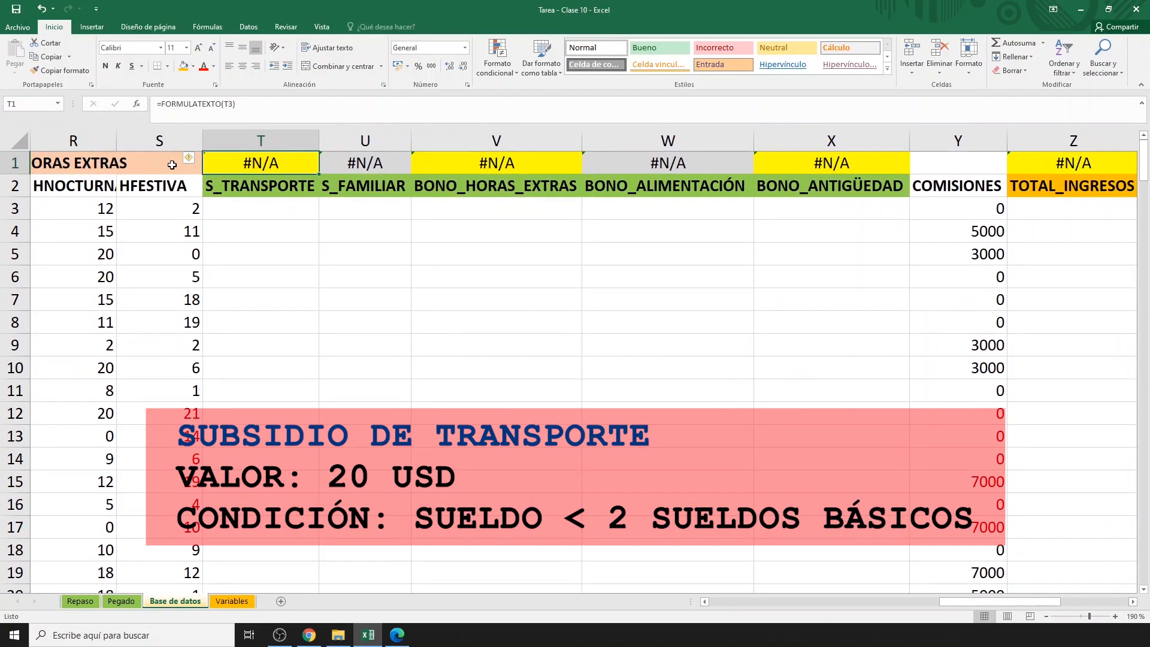
scroll(172, 164, up, 3)
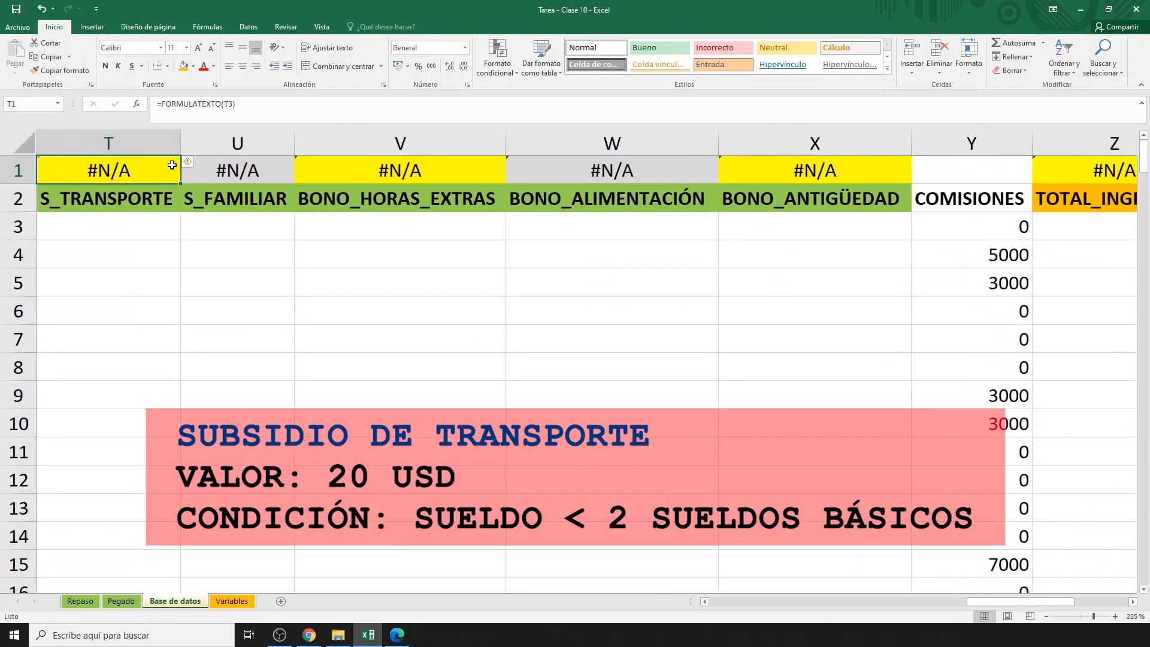
scroll(172, 165, up, 1)
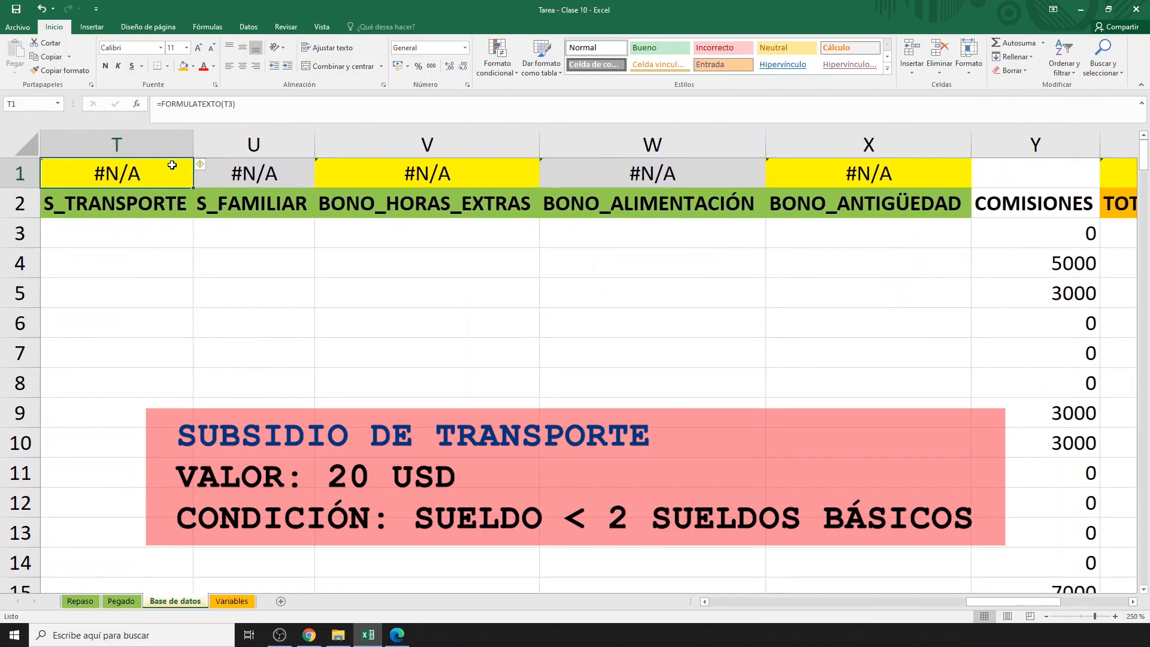
click(151, 235)
text(=)
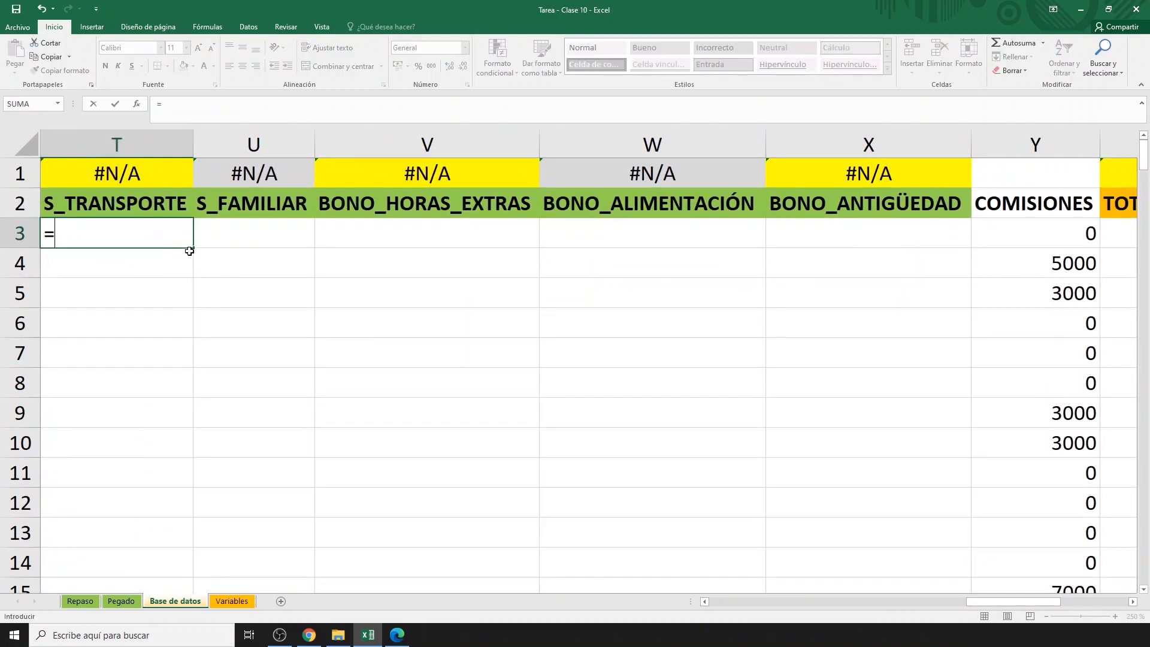
text(()
drag(1008, 604, 900, 606)
click(296, 232)
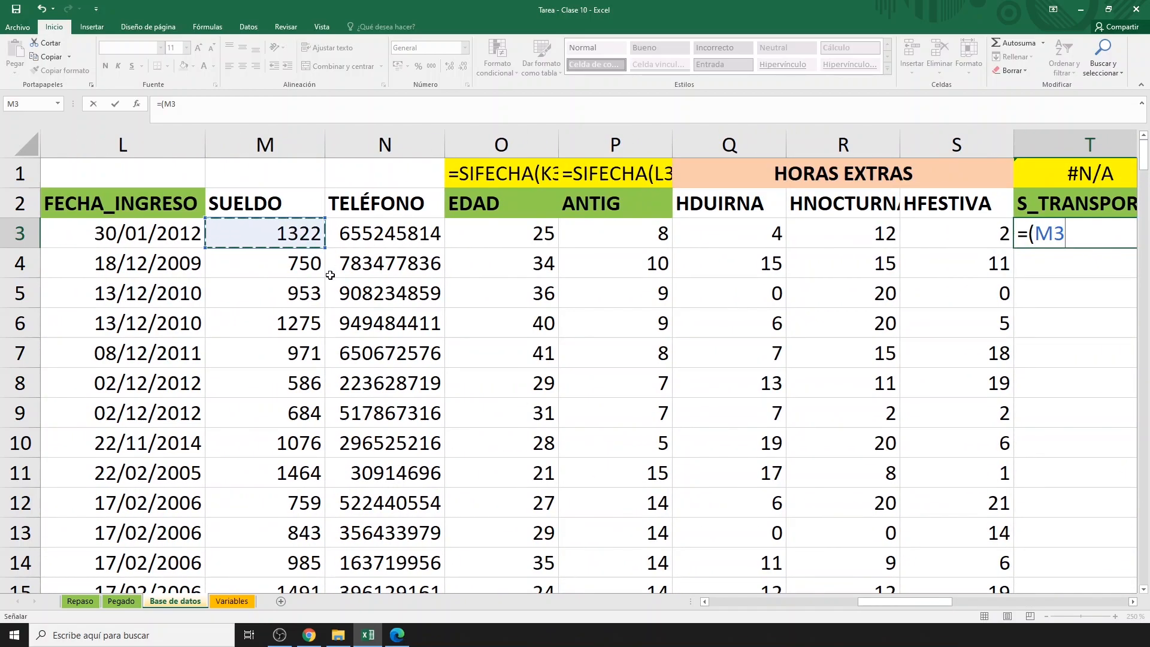
text(<)
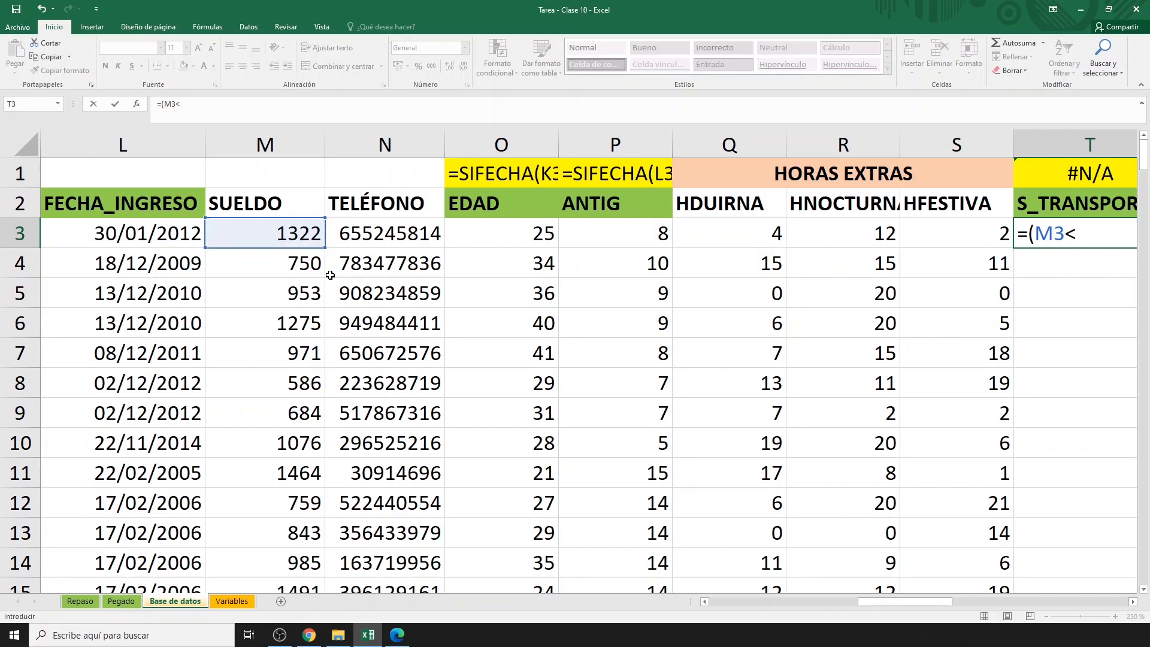
text(2*)
- Complete the T3 formula as =(M3<2*Variables!$B$5)*Variables!$E$2 and fill it down the S_TRANSPORTE column
click(236, 602)
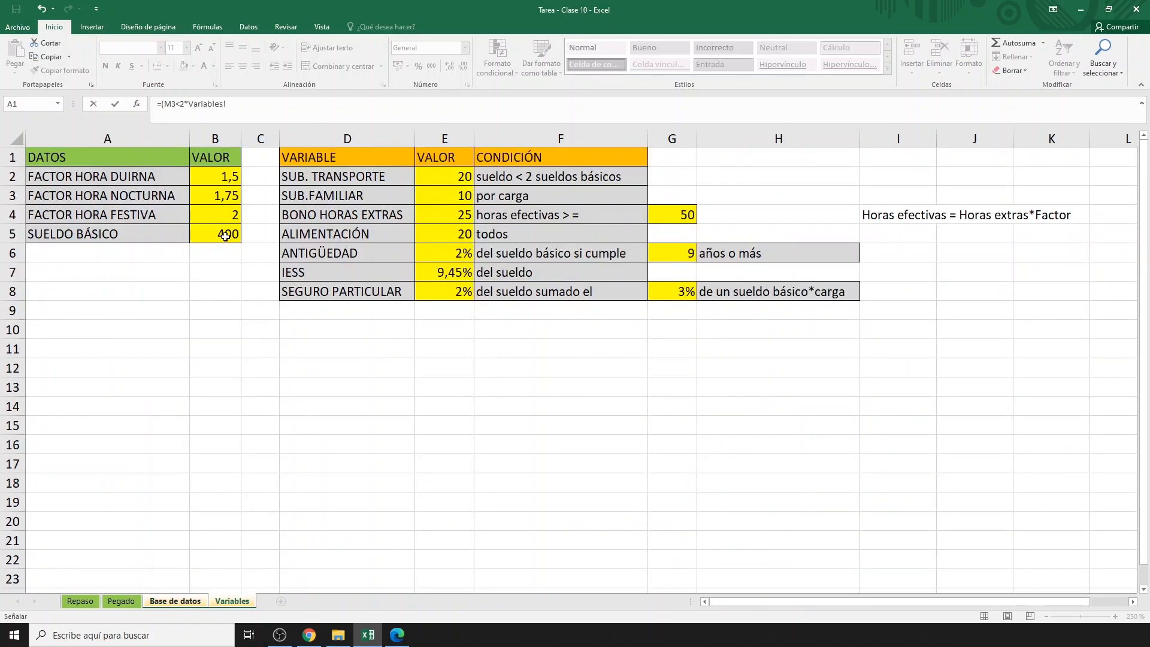
click(222, 234)
key(F4)
click(441, 178)
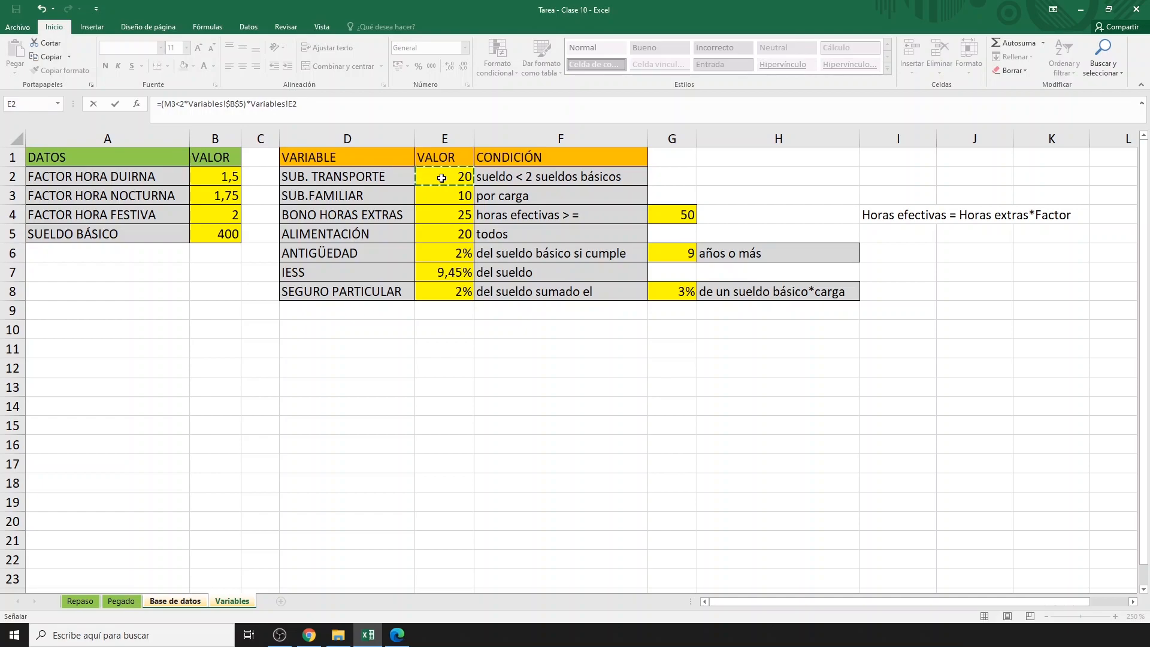
key(F4)
key(Return)
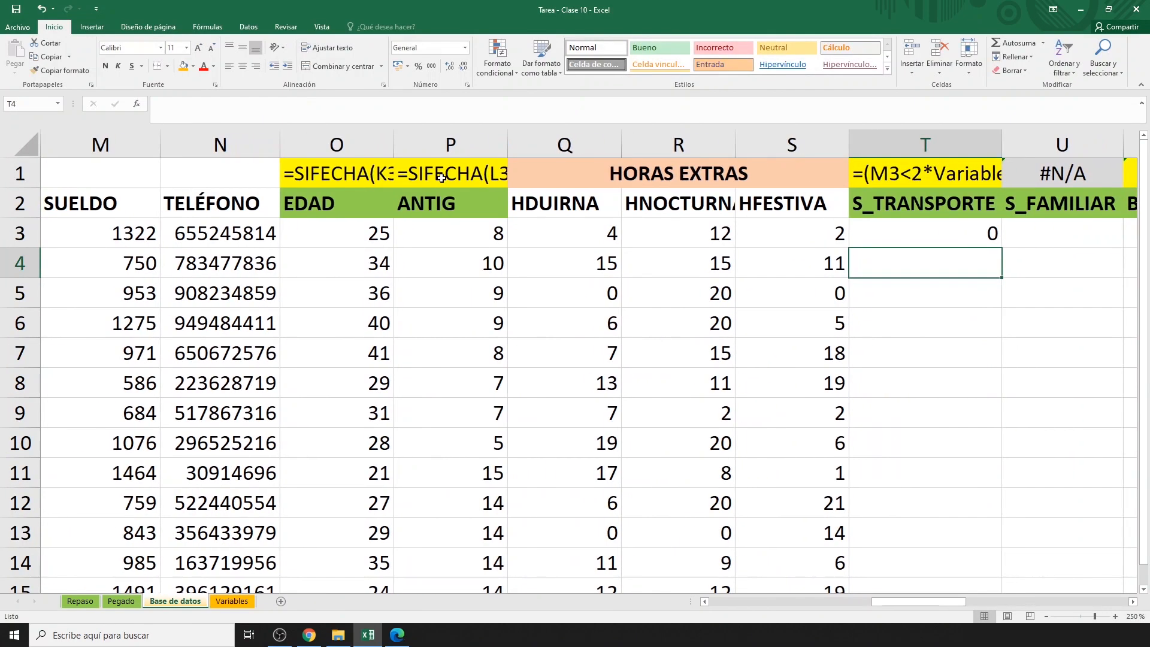
click(987, 238)
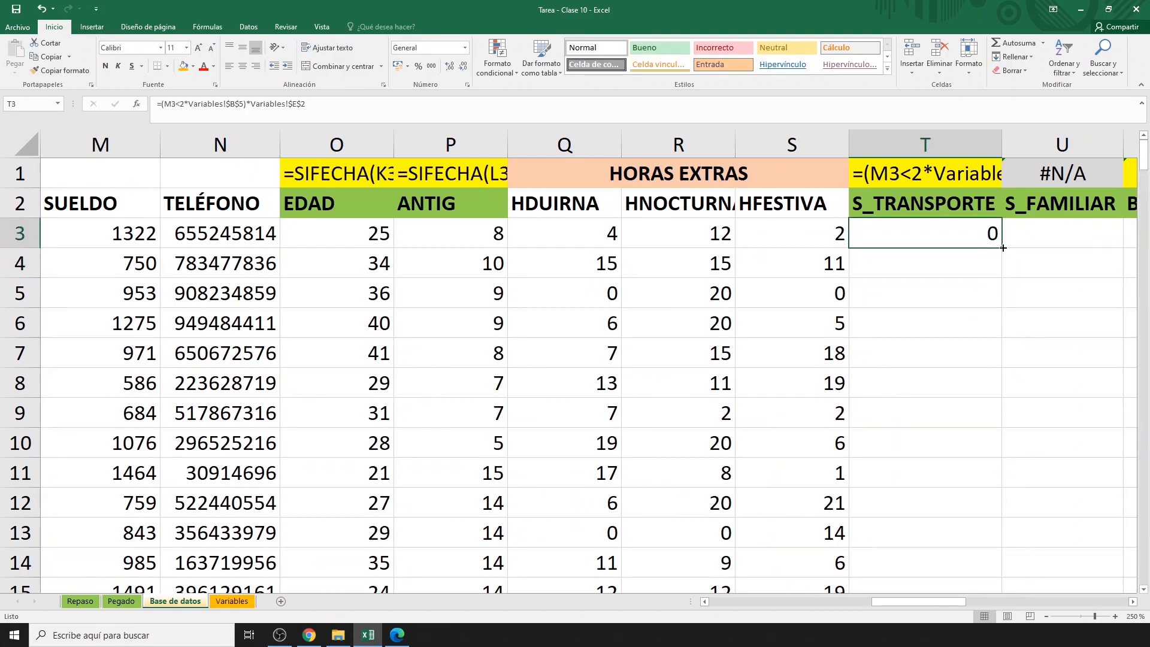
double_click(1003, 248)
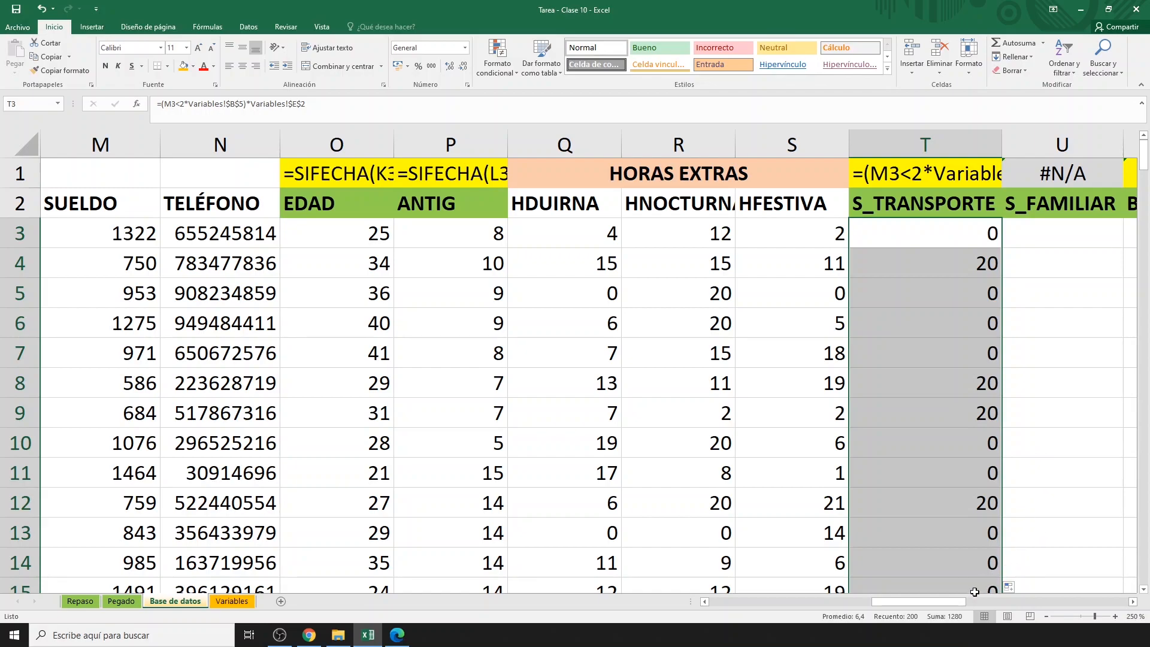
- Begin the S_FAMILIAR formula in U3 with a reference to the employee's CARGAS value: =I3
drag(959, 602, 982, 609)
click(820, 229)
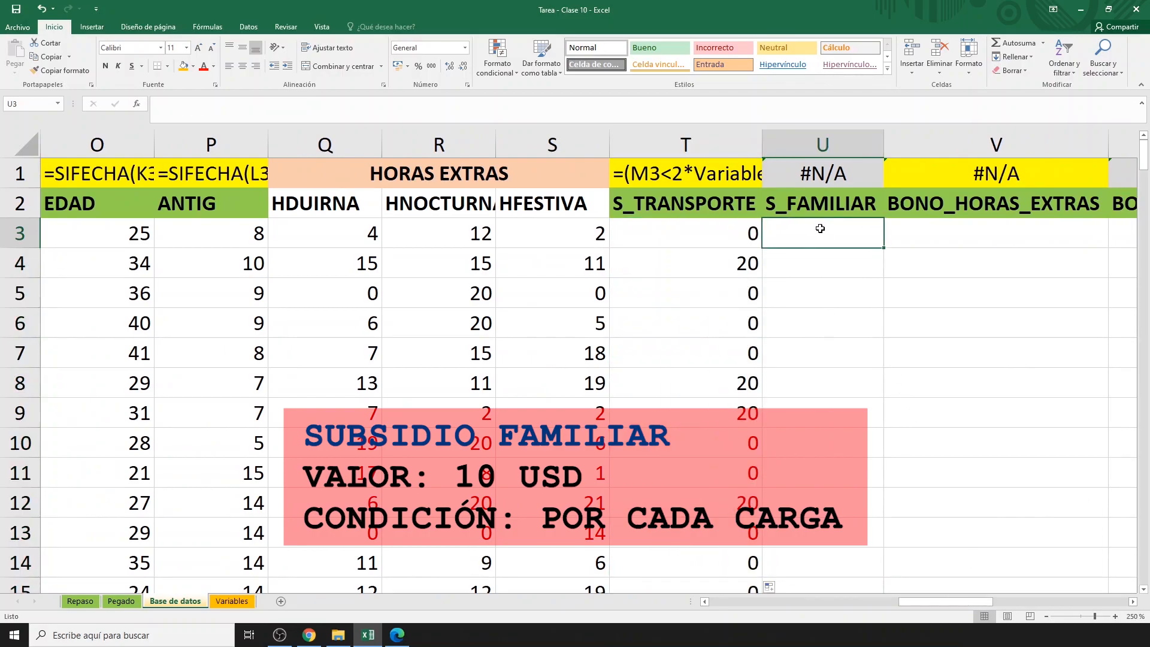
text(=)
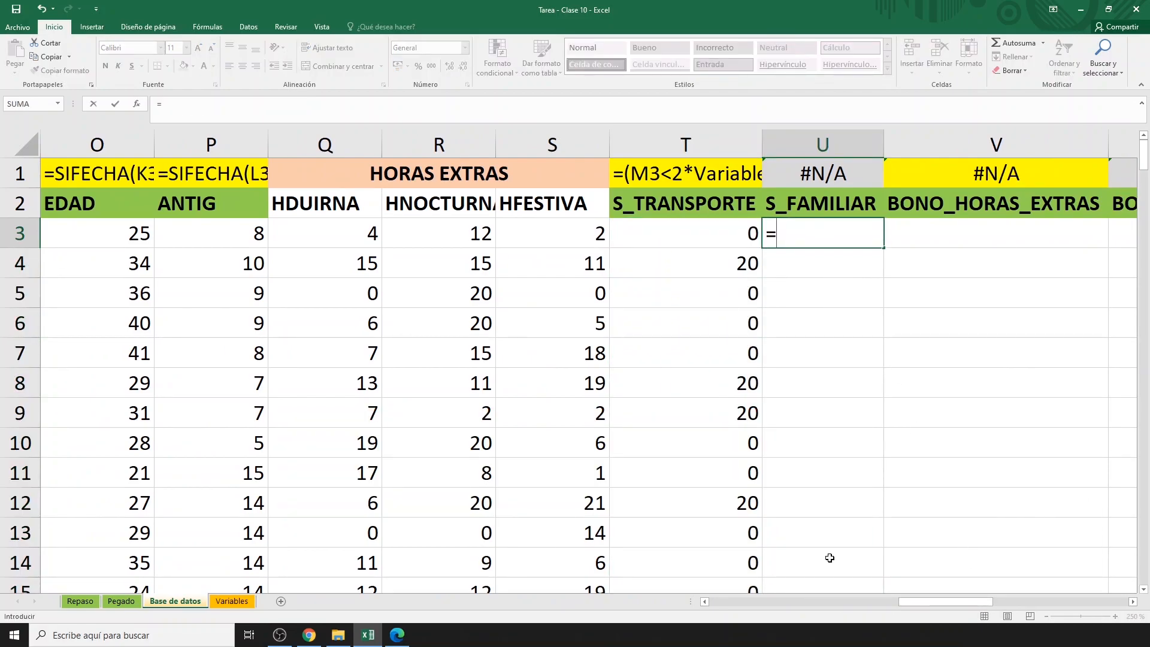
drag(933, 603, 833, 597)
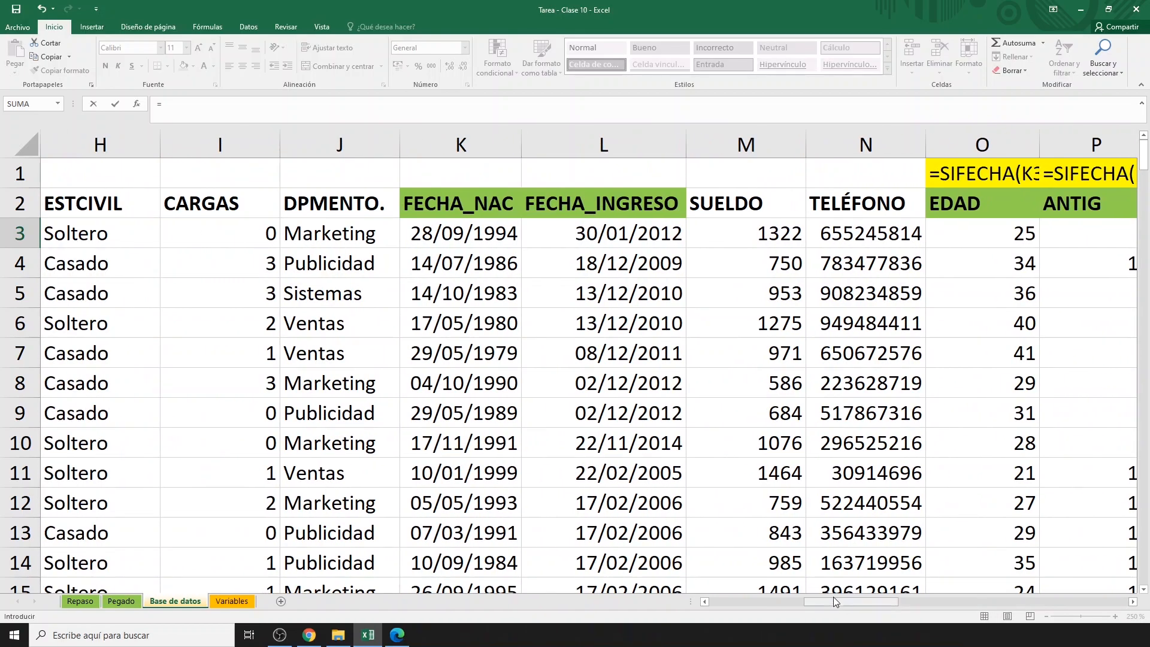
click(231, 235)
drag(839, 602, 930, 607)
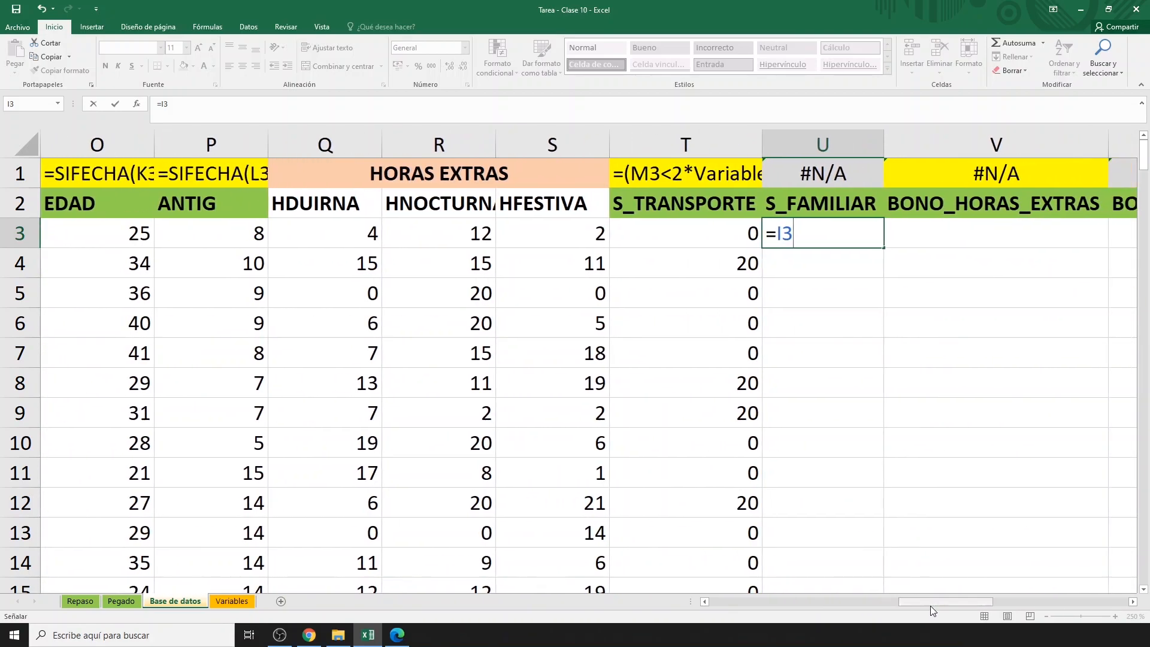
- Complete the U3 formula as =I3*Variables!$E$3 and fill it down the S_FAMILIAR column
text(*)
click(238, 603)
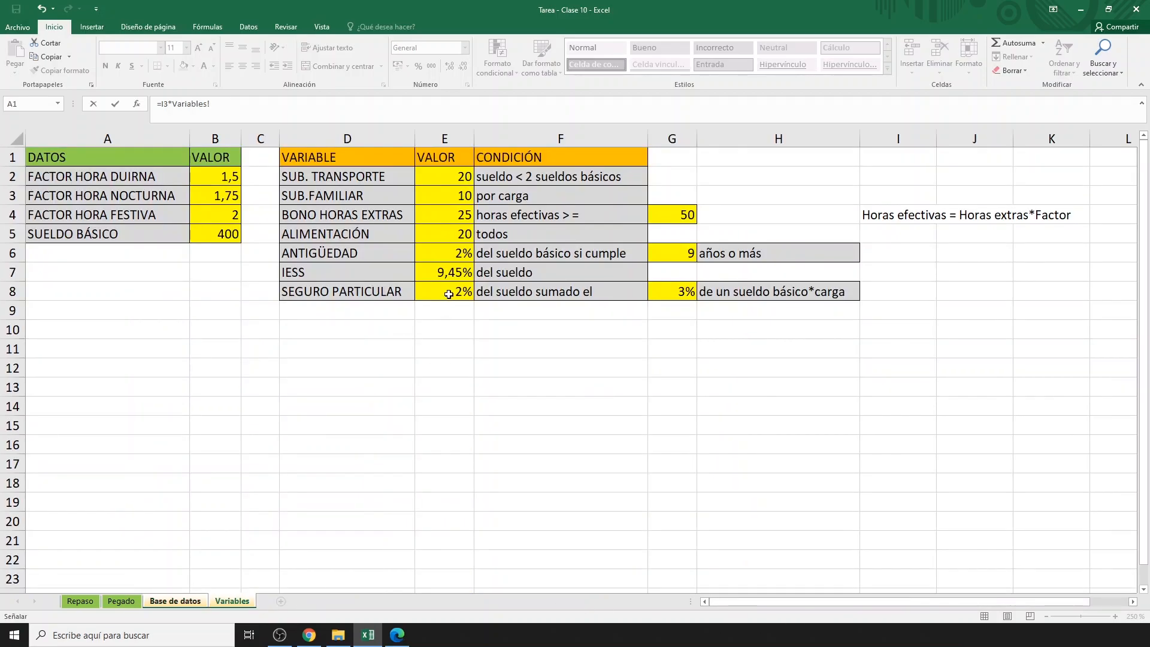
click(459, 199)
key(F4)
key(Return)
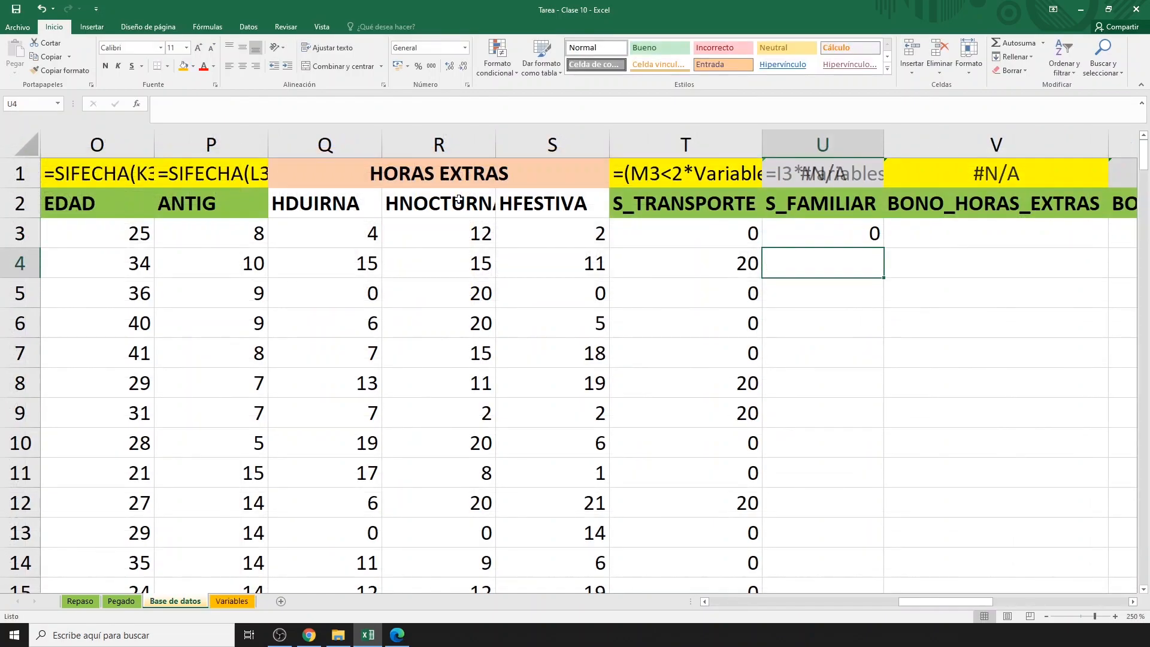
click(859, 238)
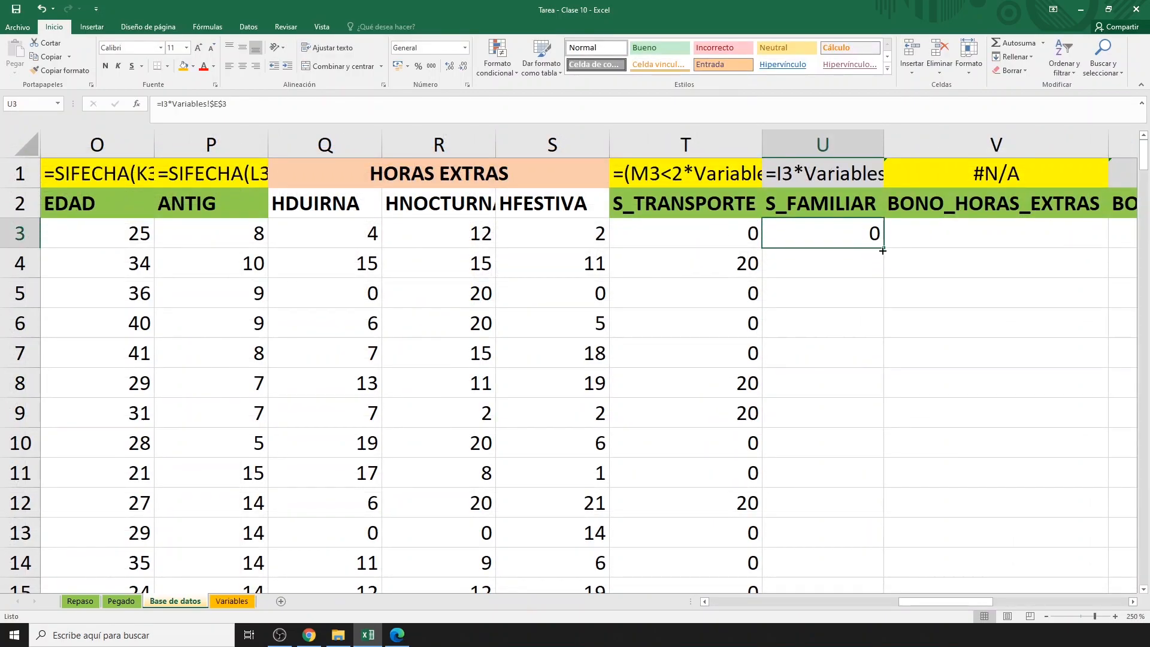
double_click(885, 248)
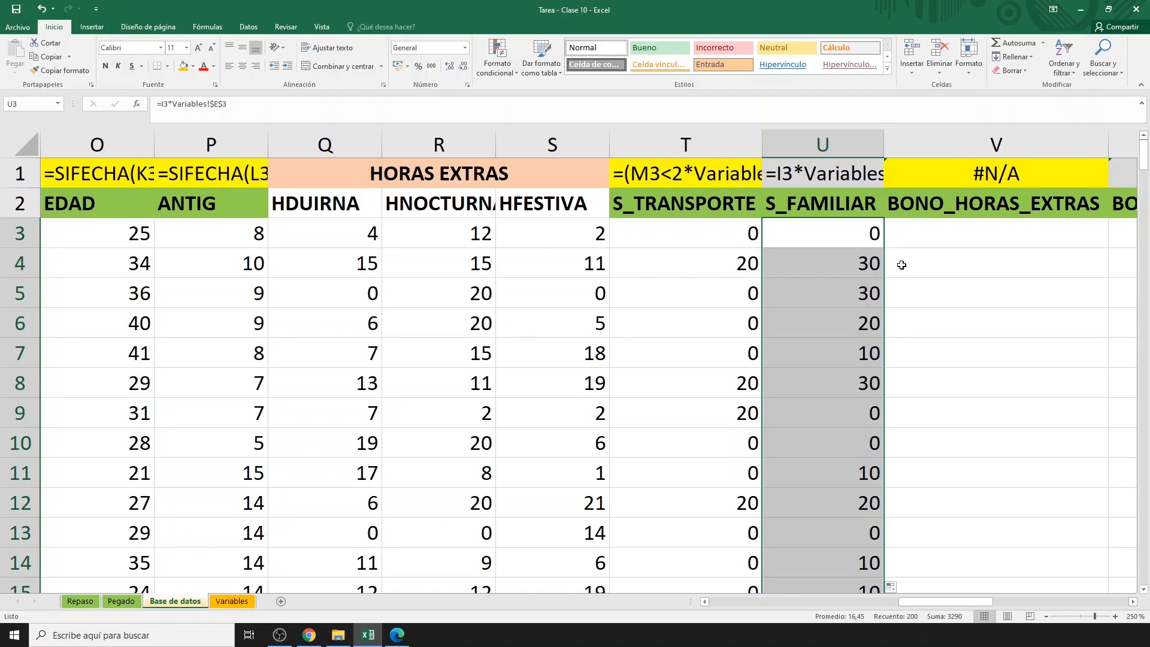
- Begin the BONO_HORAS_EXTRAS formula in V3 with the daytime overtime hours times their factor: =(Q3*Variables!$B$2+
click(939, 242)
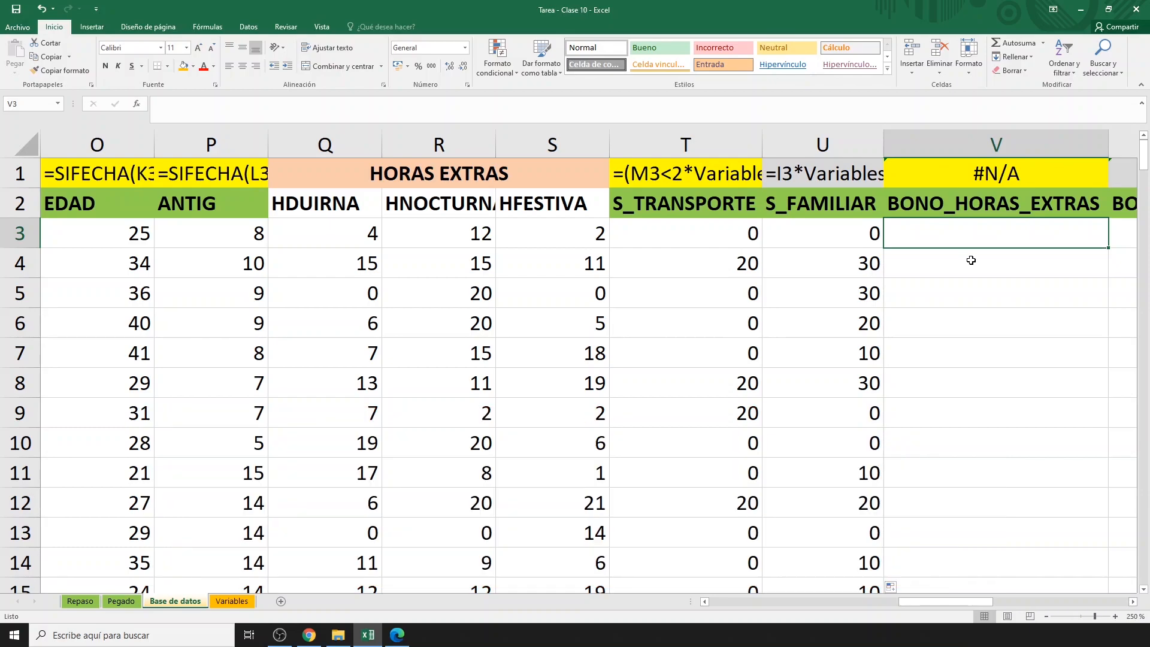
drag(325, 145, 521, 154)
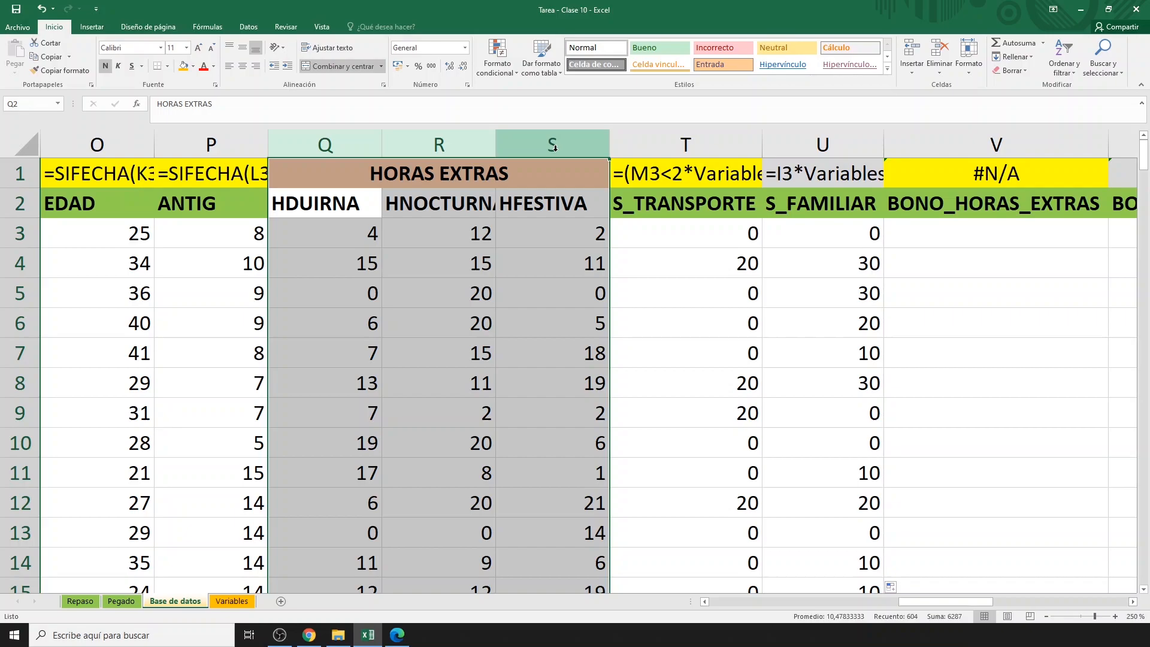
click(1003, 241)
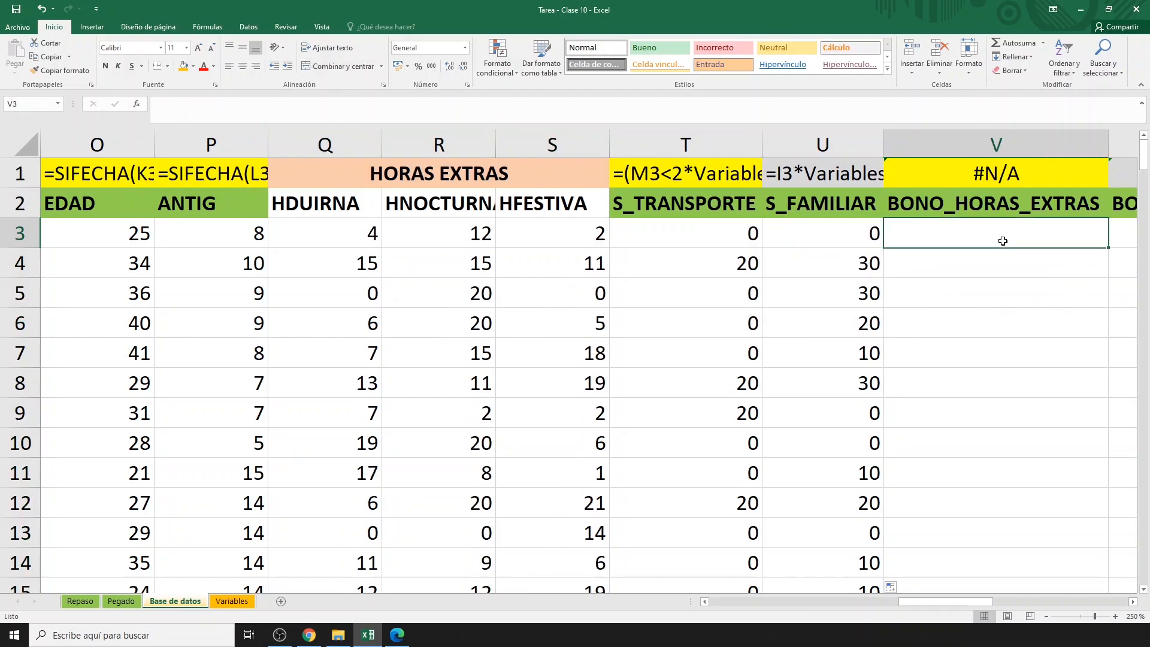
text(=()
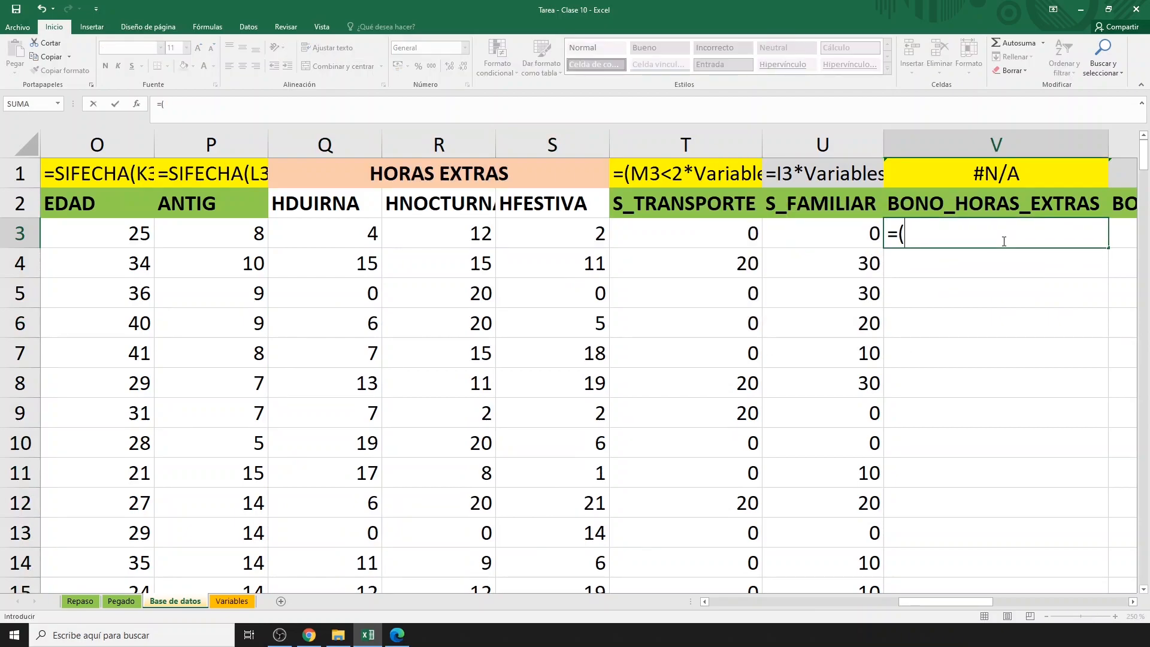
click(340, 232)
text(*)
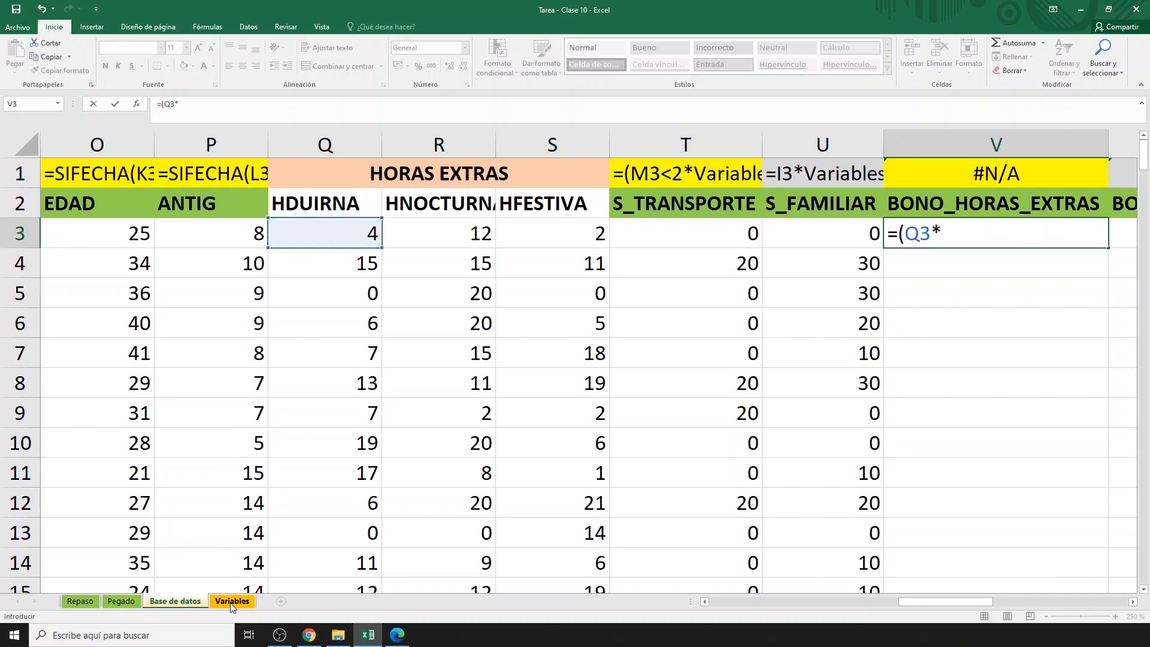
click(232, 601)
click(222, 176)
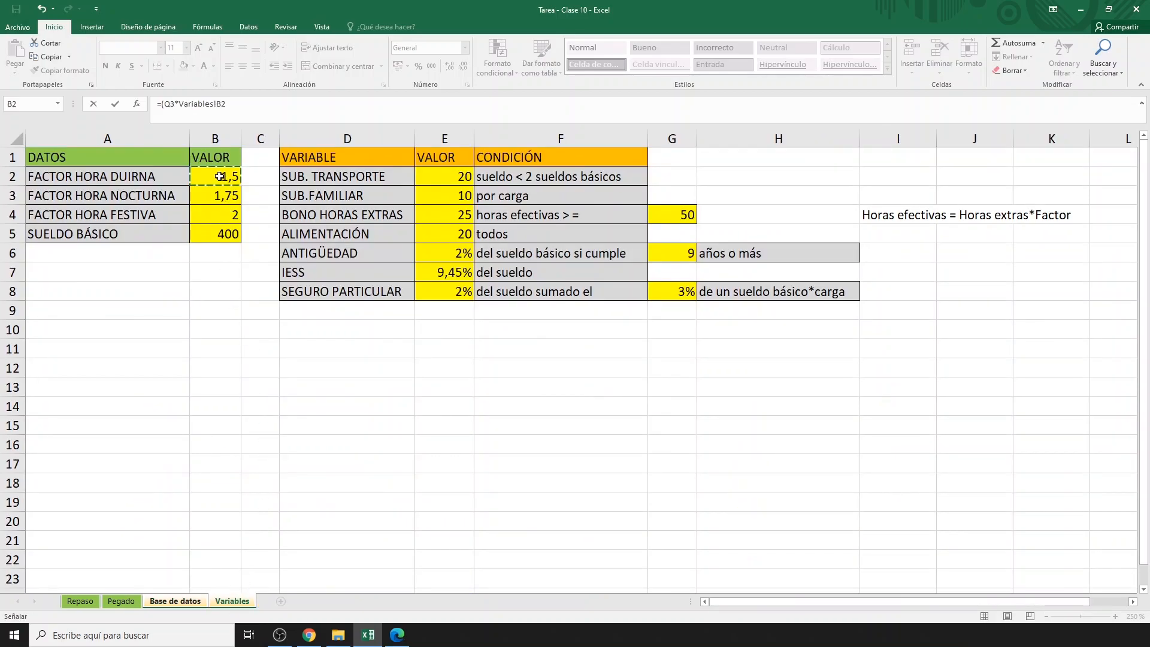
key(F4)
text(+)
- Add the night overtime hours times their factor to the V3 formula: 'Base de datos'!R3*Variables!$B$3+
click(174, 602)
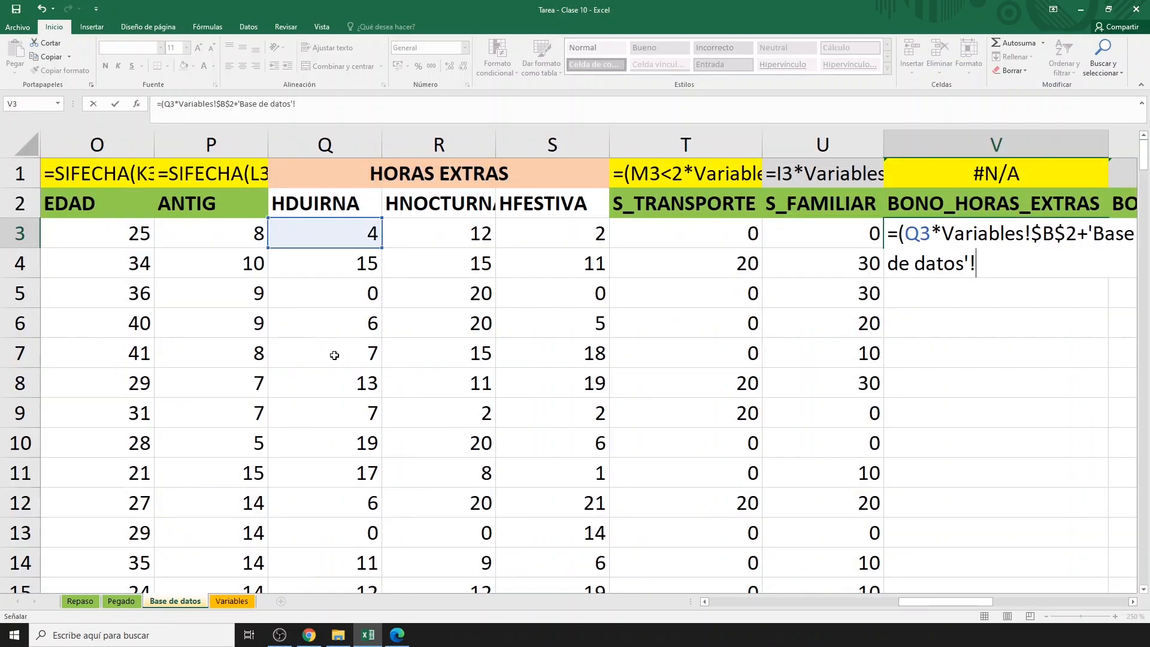
click(436, 237)
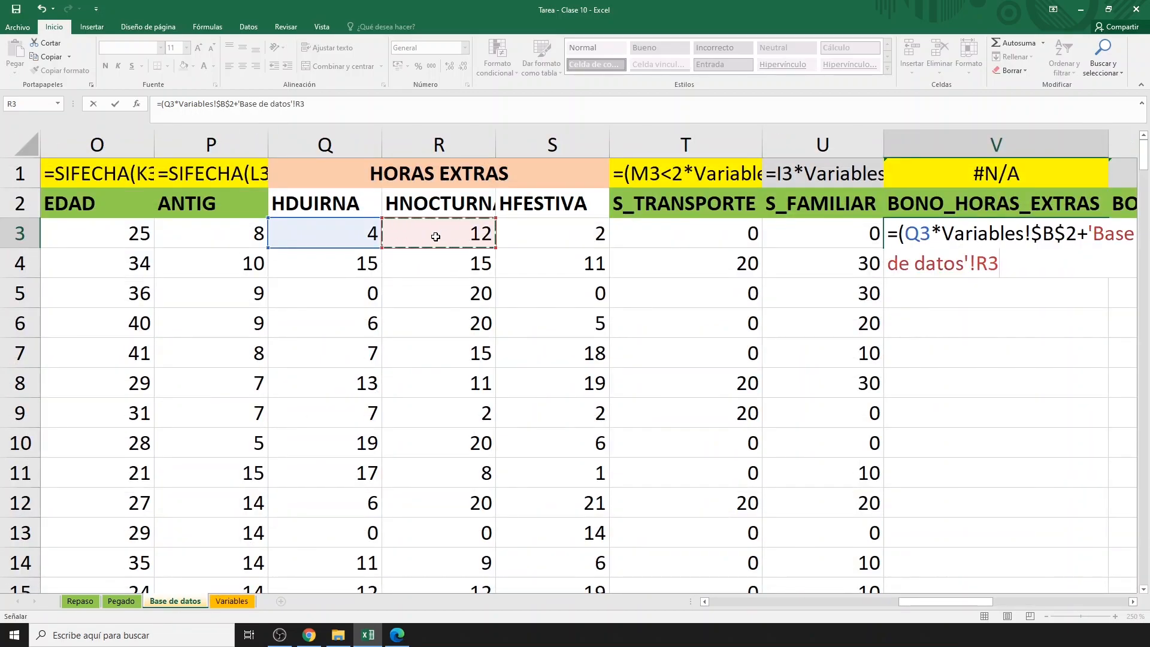
text(*)
click(232, 601)
click(219, 195)
key(F4)
text(+)
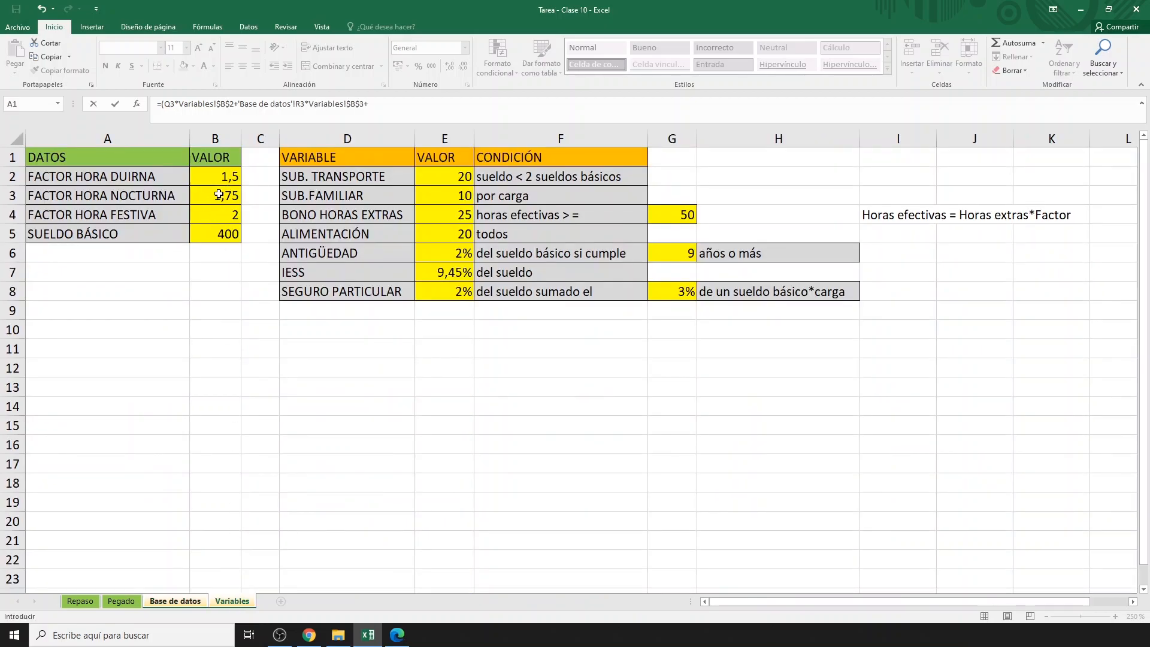
- Add the holiday overtime hours times their factor to the V3 formula: 'Base de datos'!S3*Variables!$B$4
click(180, 602)
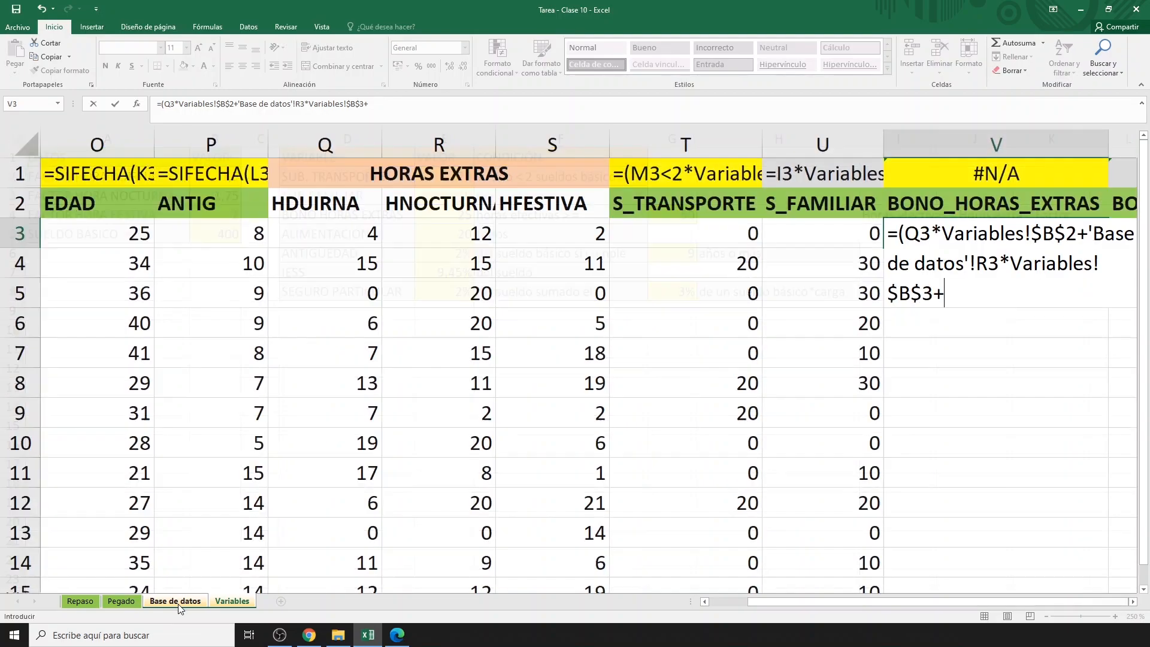
click(538, 239)
text(*)
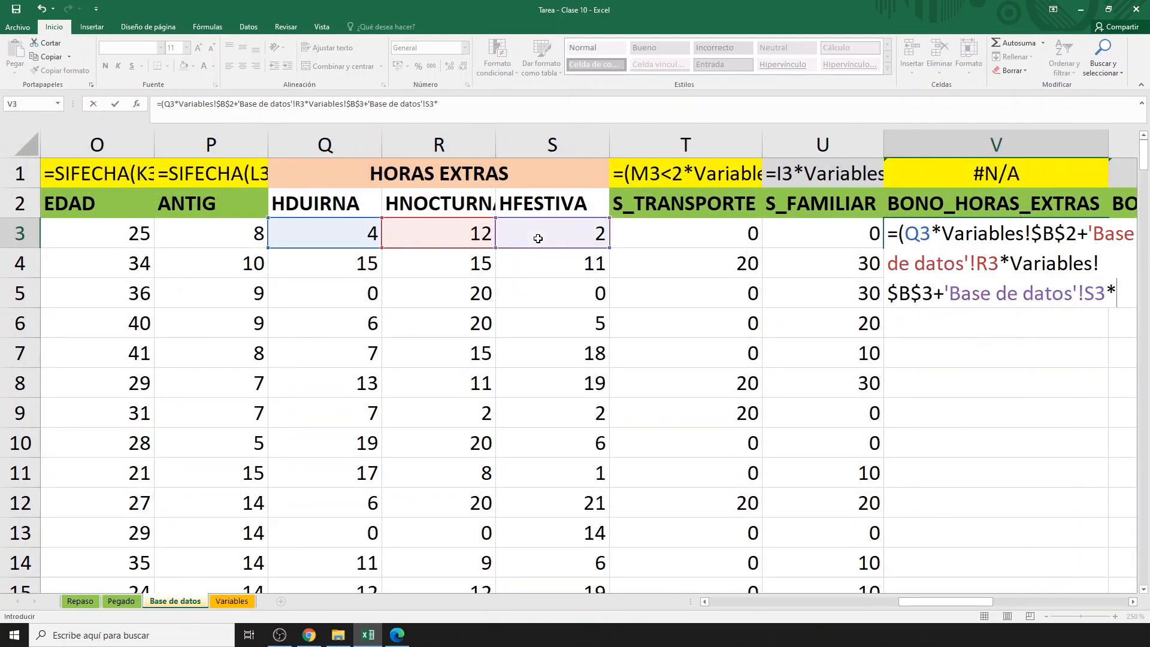
click(227, 601)
click(214, 212)
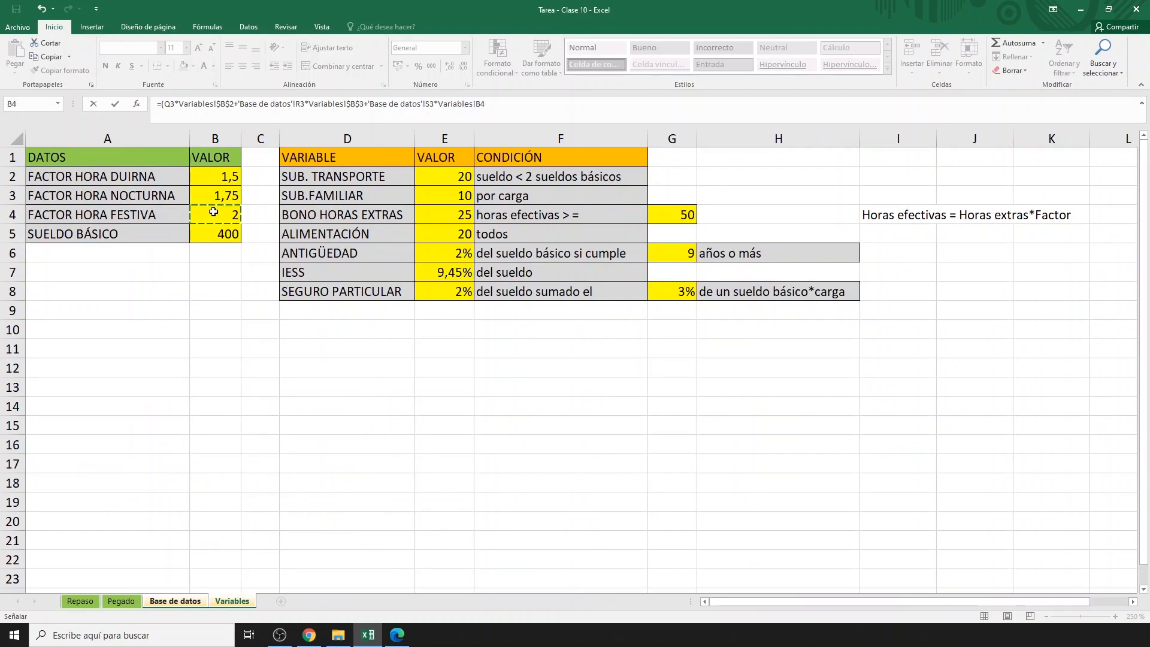
key(F4)
- Close the hours sum, compare it with >=Variables!$G$4, and enclose the whole V3 condition in an outer pair of parentheses
text()>=)
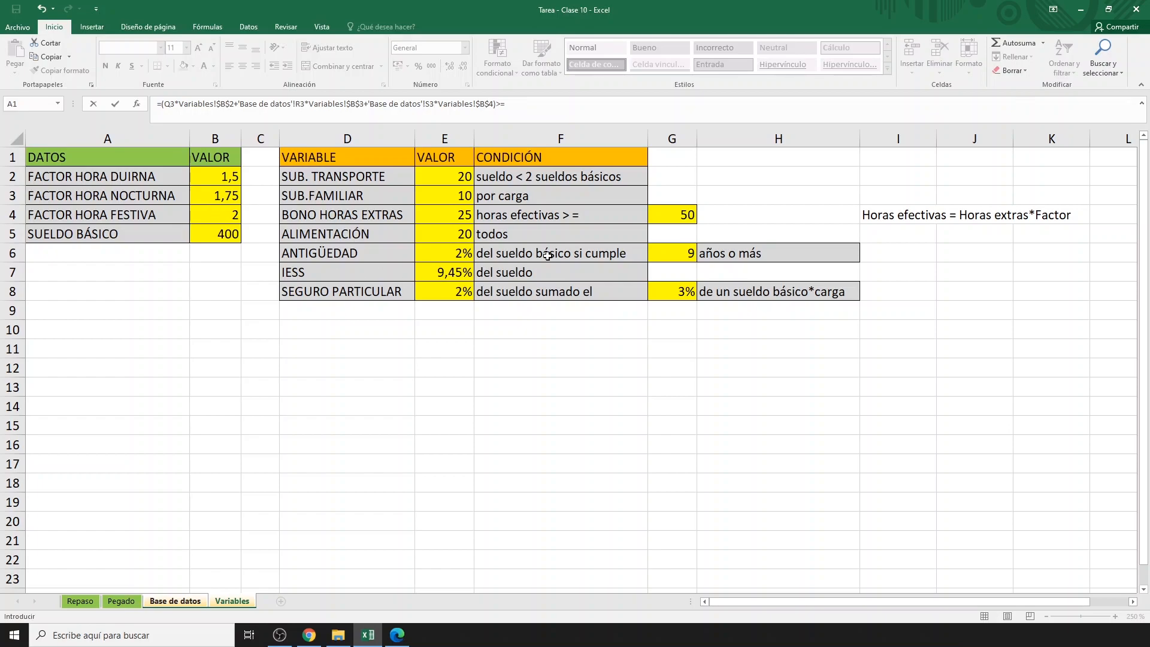
click(669, 216)
key(F4)
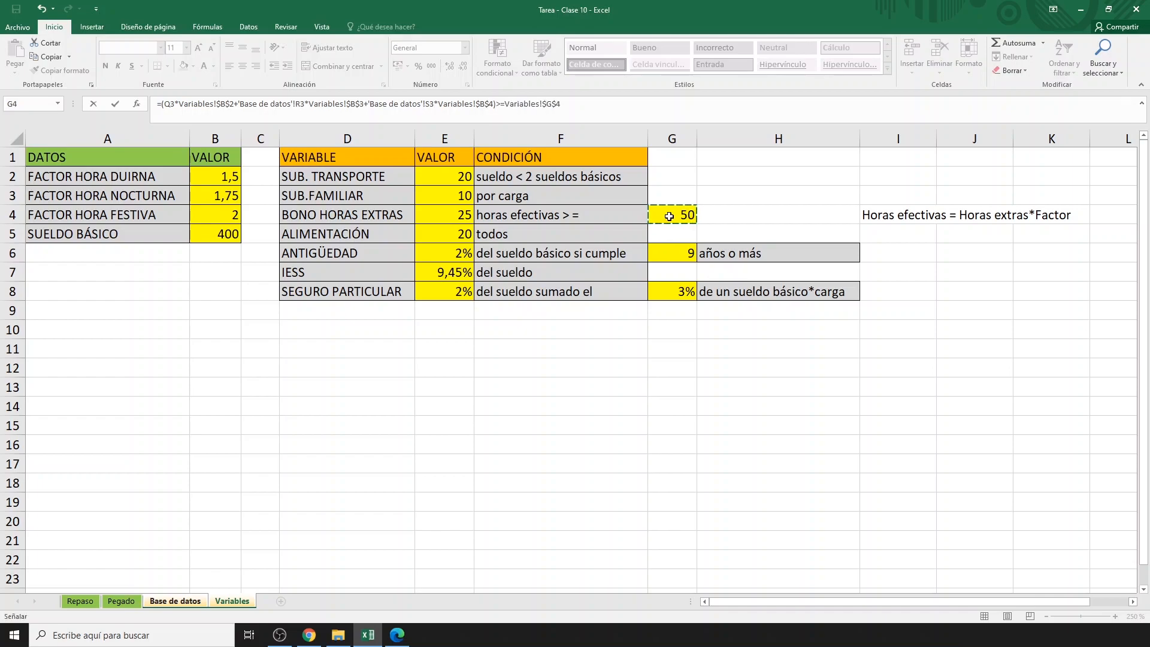
text())
click(162, 105)
text((Q3)
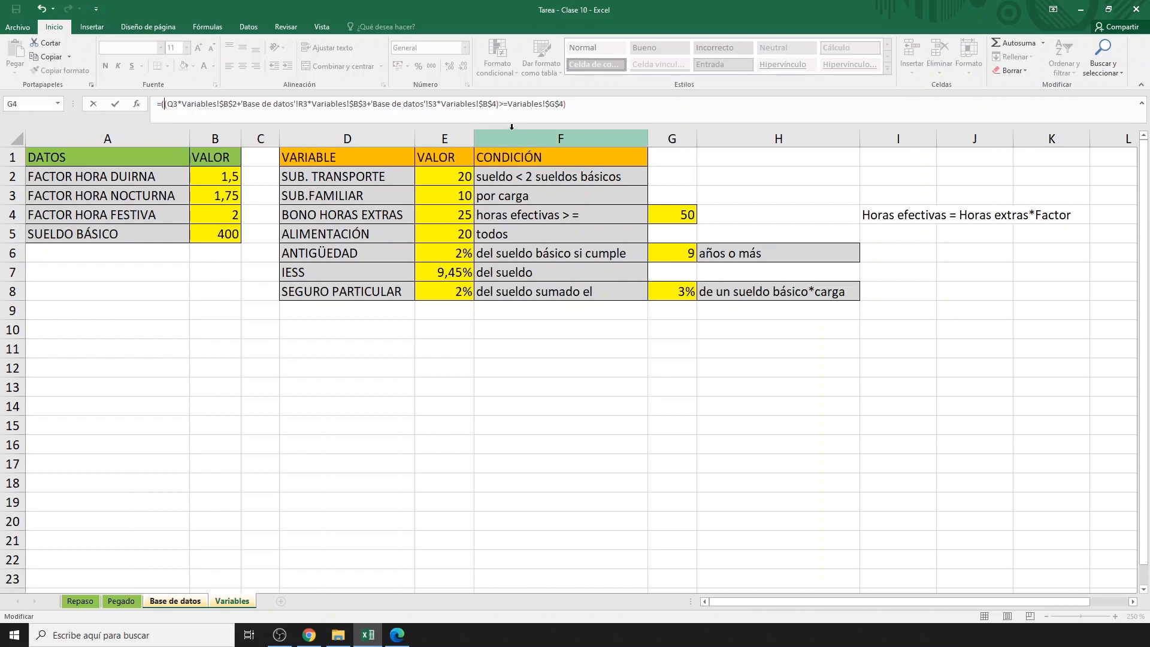
- Multiply the V3 condition by Variables!$E$4 and fill the formula down the BONO_HORAS_EXTRAS column
text(*)
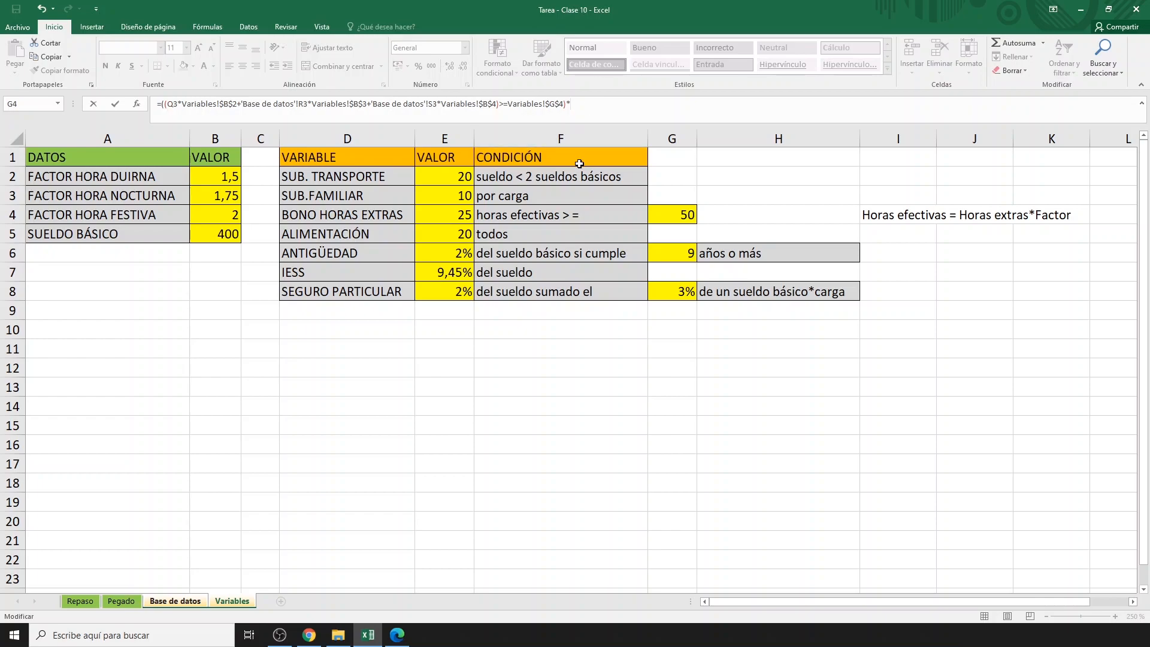
click(452, 215)
key(F4)
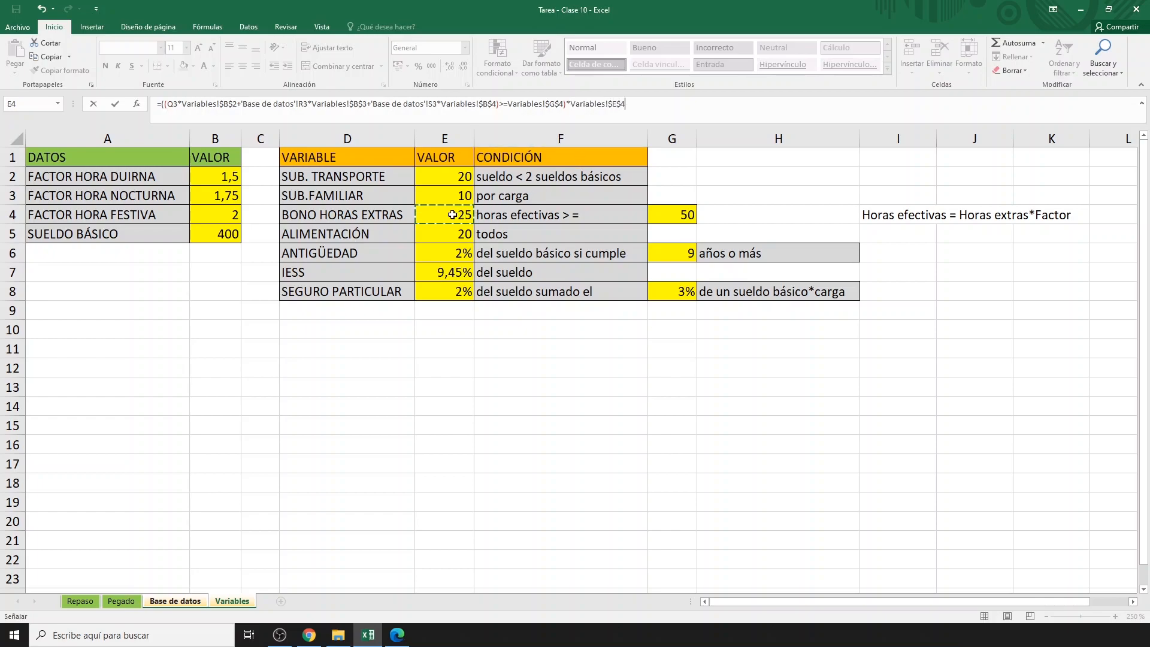
key(Return)
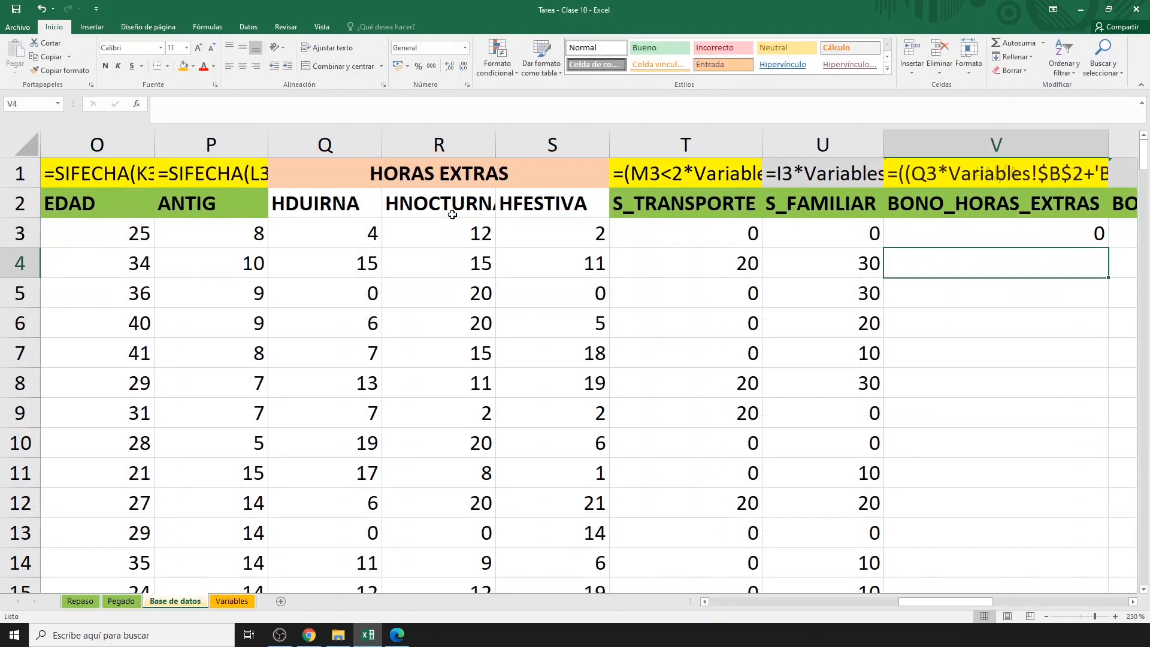
click(1095, 240)
double_click(1109, 247)
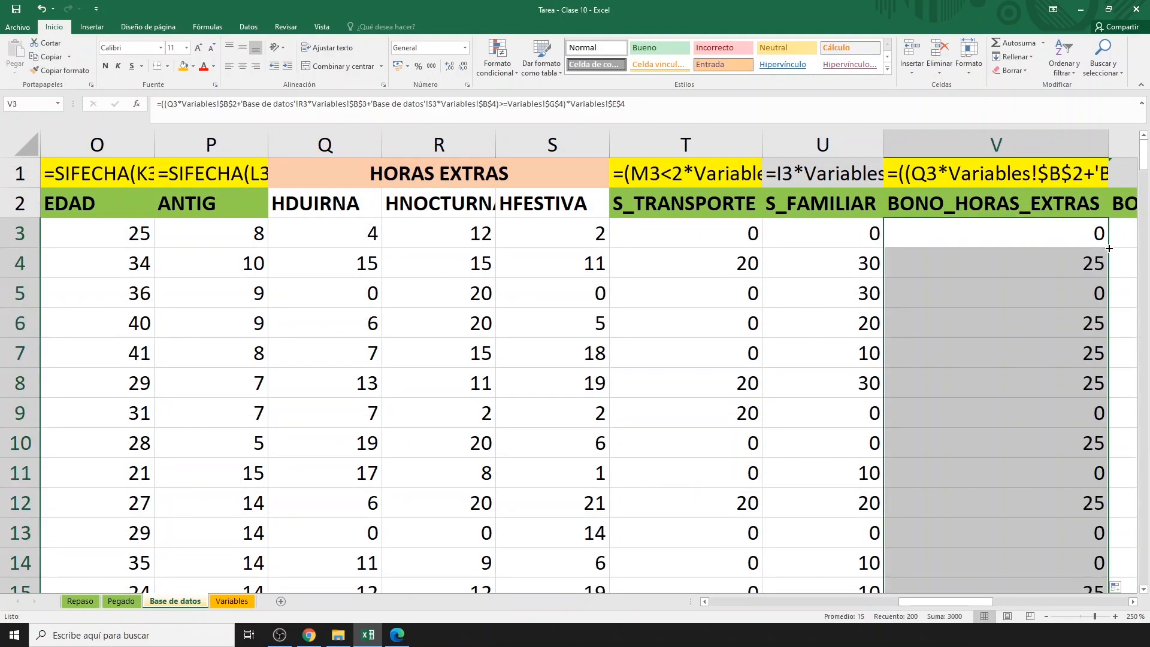
- Enter =Variables!$E$5 in W3 and fill it down the BONO_ALIMENTACIÓN column
click(1133, 601)
click(1133, 601)
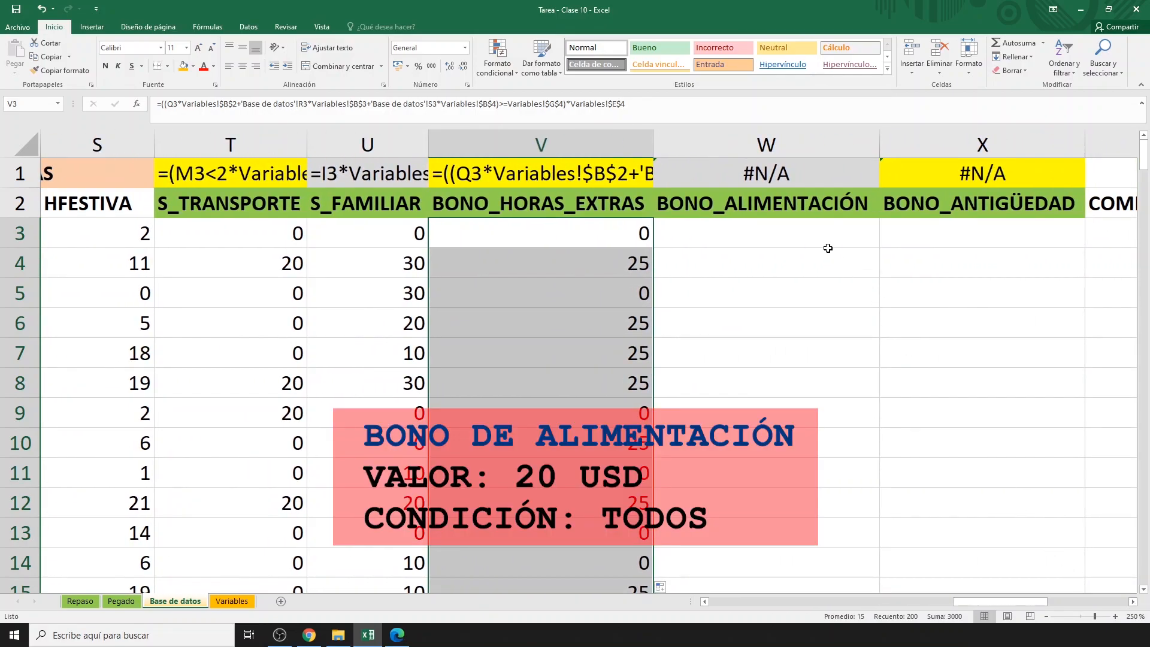
click(814, 236)
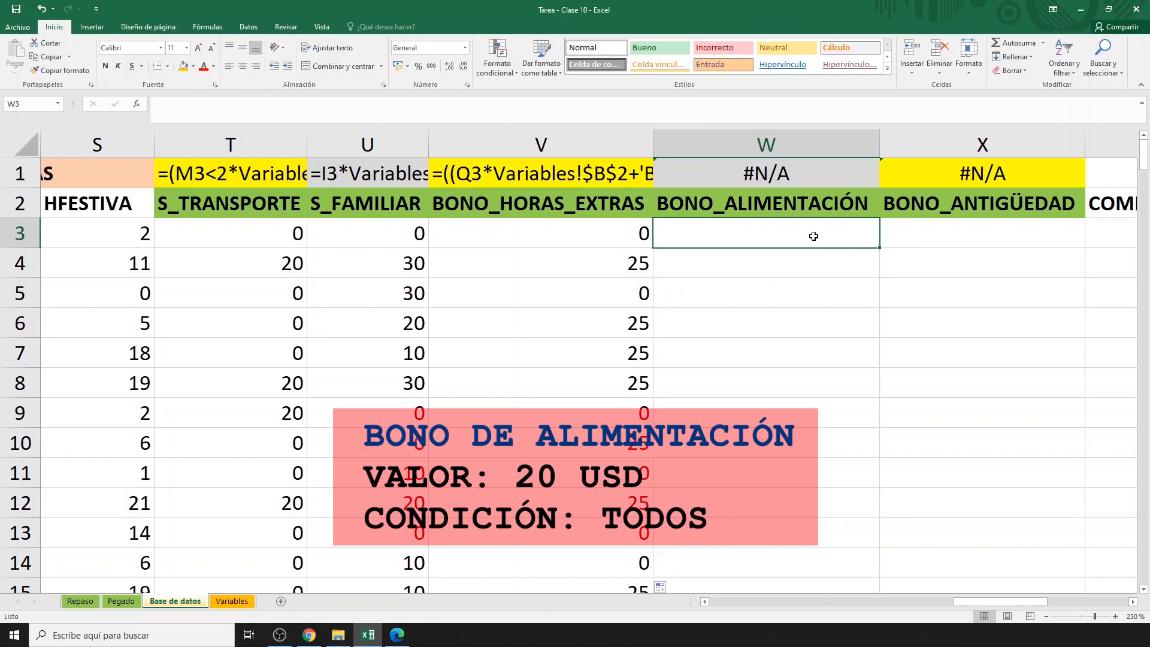
text(=)
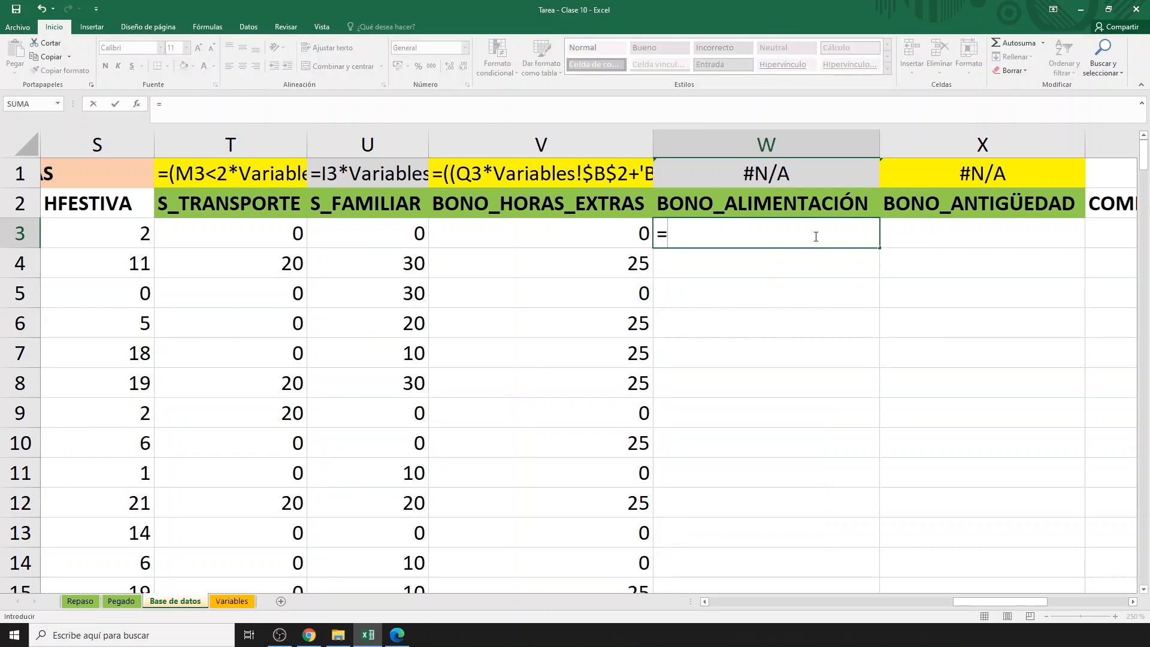
click(232, 601)
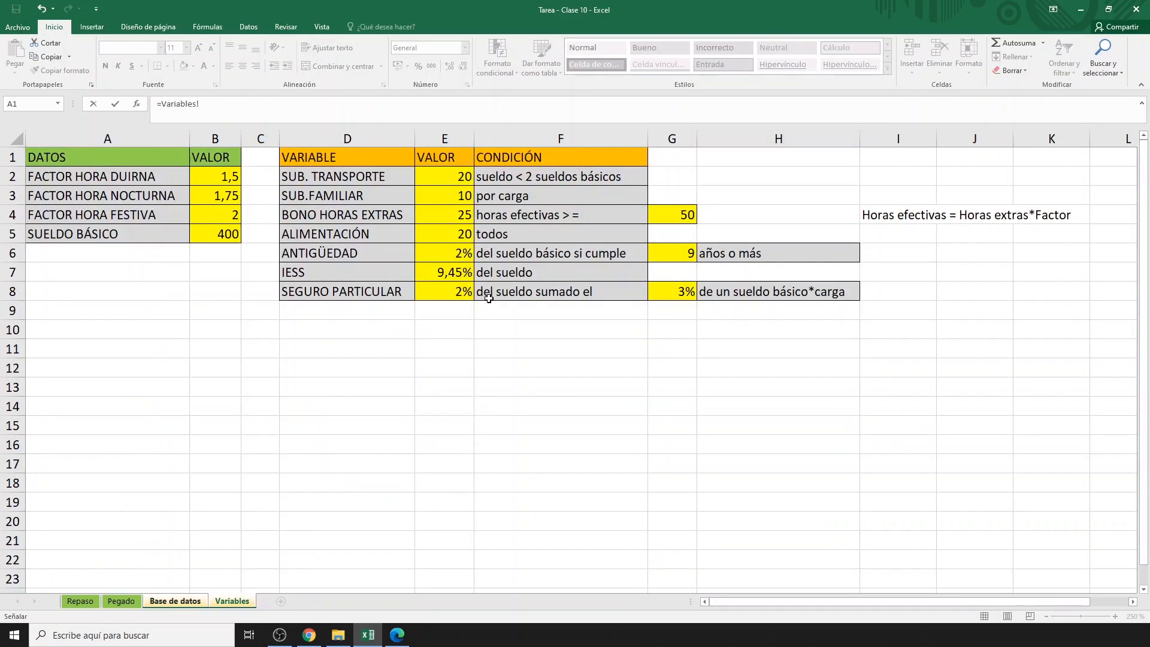
click(457, 233)
key(F4)
key(Return)
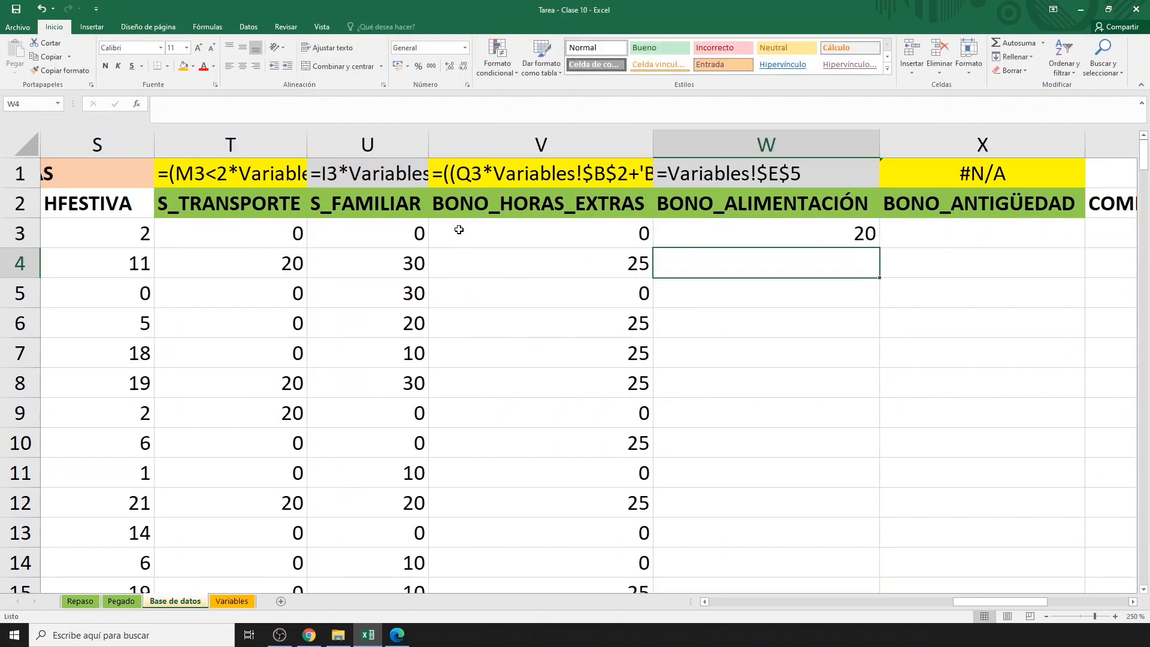
click(861, 238)
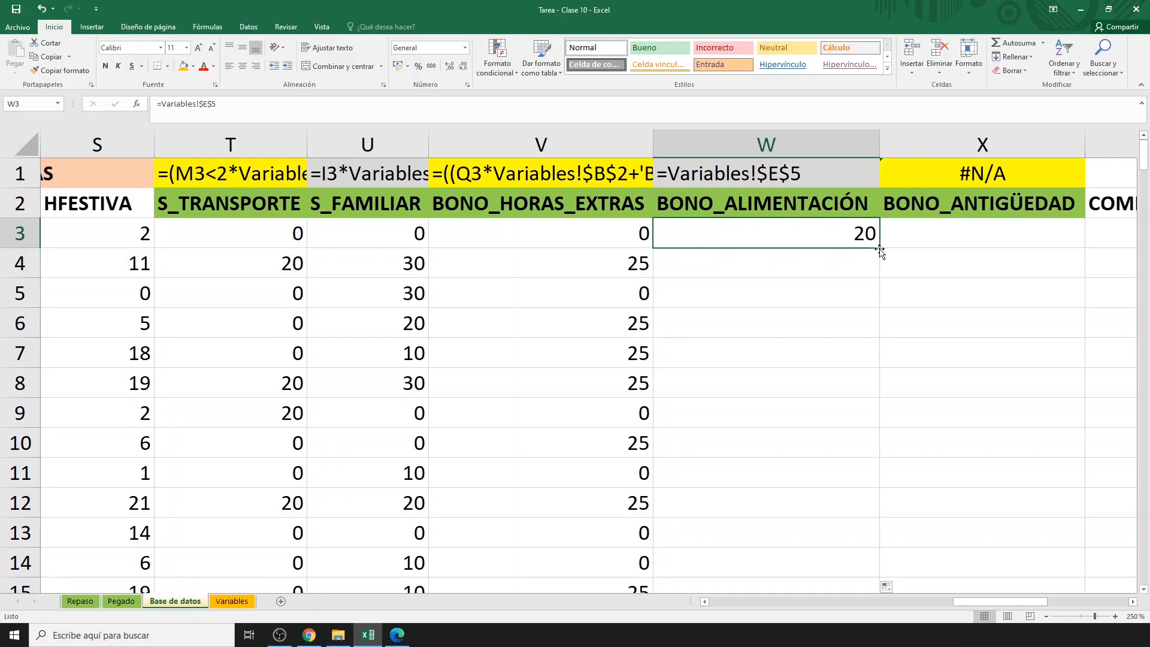
double_click(879, 248)
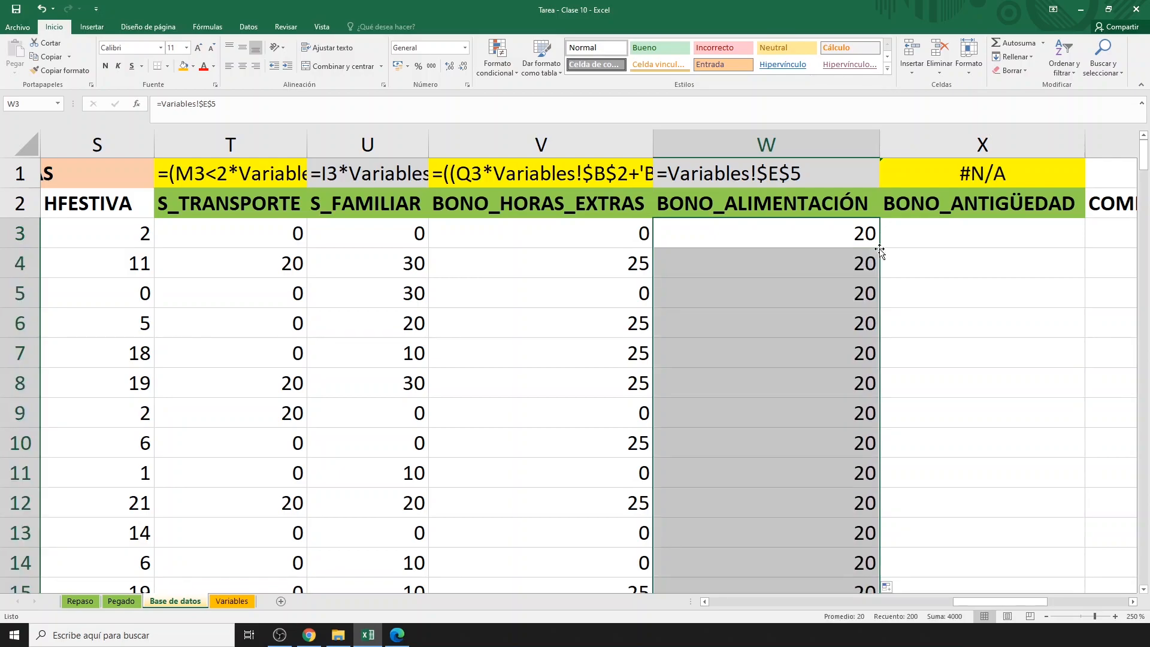
- Start the BONO_ANTIGÜEDAD formula in X3 with the seniority condition =(P3>=Variables!$G$6)
click(960, 240)
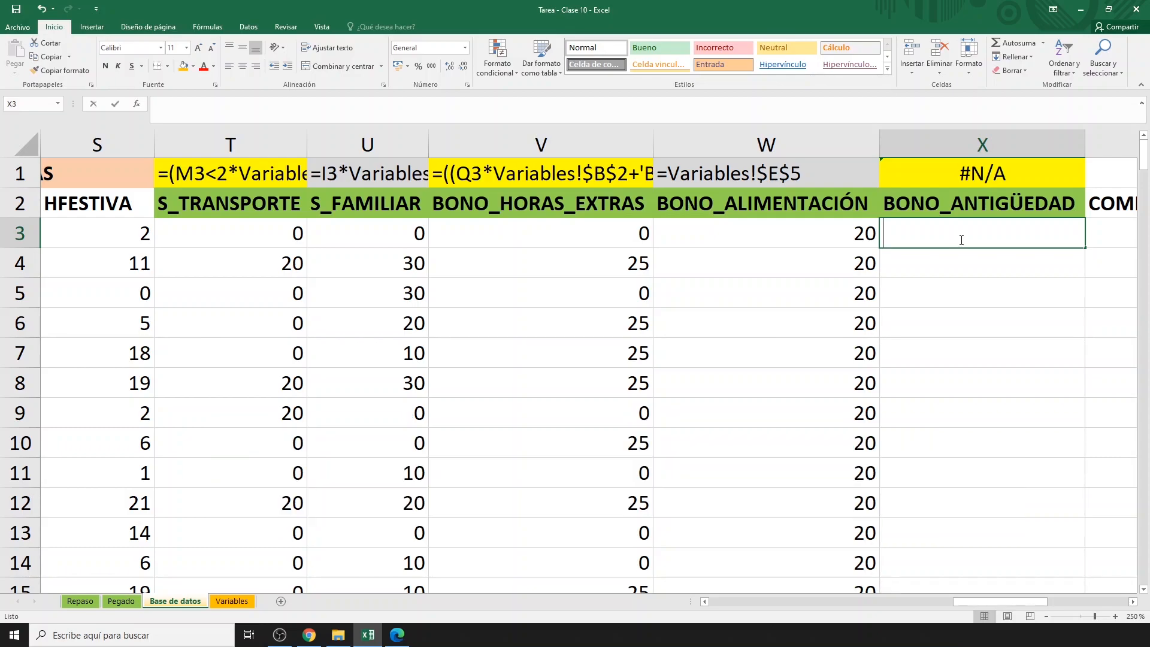
text(=()
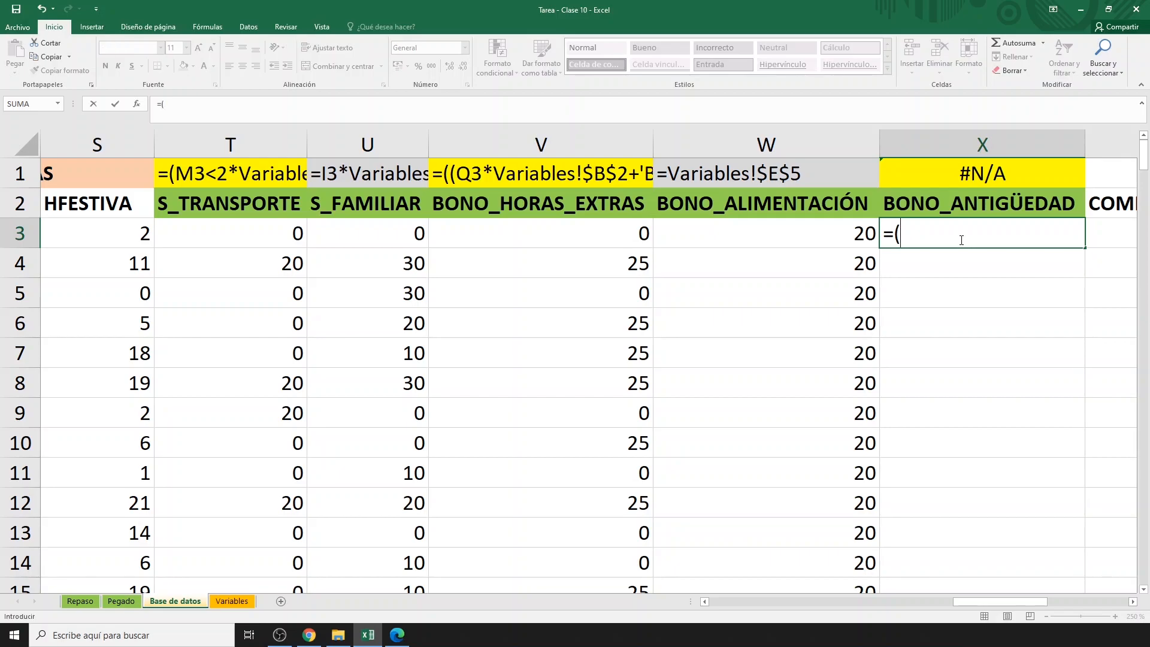
drag(973, 610, 999, 605)
click(465, 236)
text(>=)
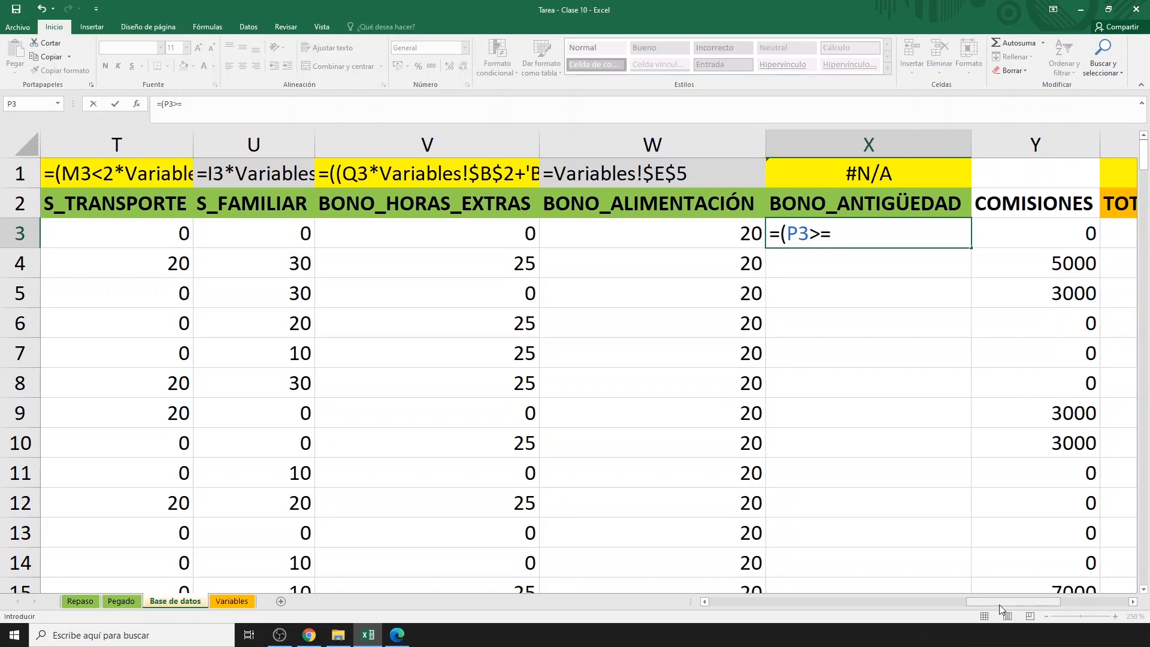
click(244, 600)
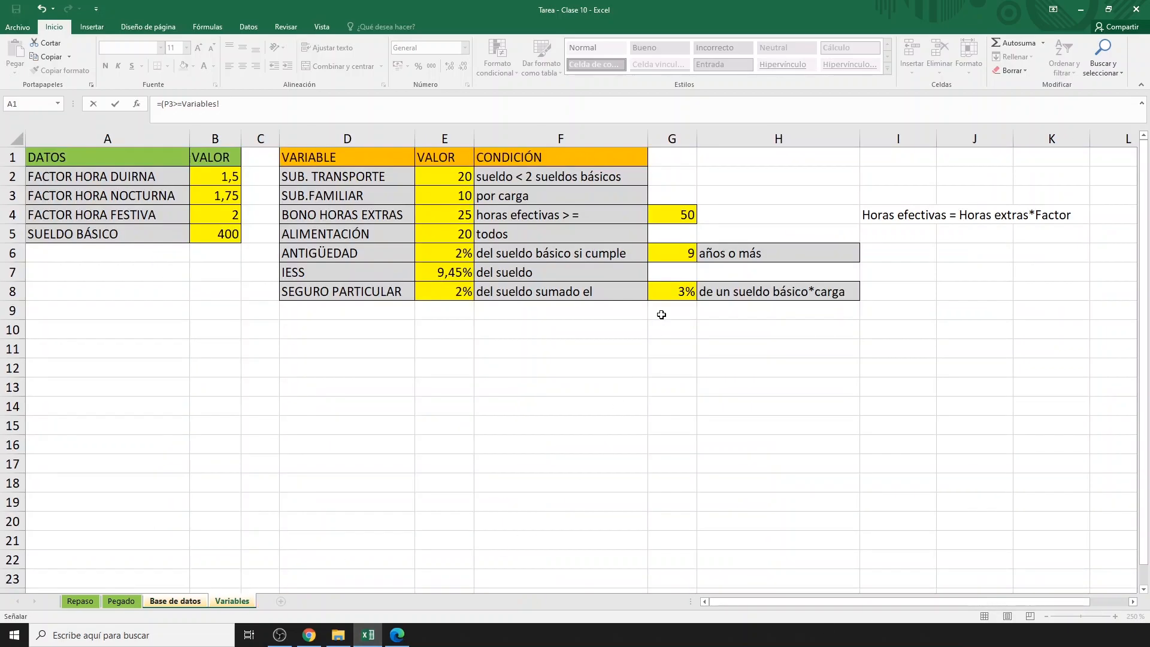
click(677, 254)
key(F4)
- Multiply the X3 condition by Variables!$E$6 and Variables!$B$5, and fill the formula down the BONO_ANTIGÜEDAD column
click(446, 254)
key(F4)
text(*)
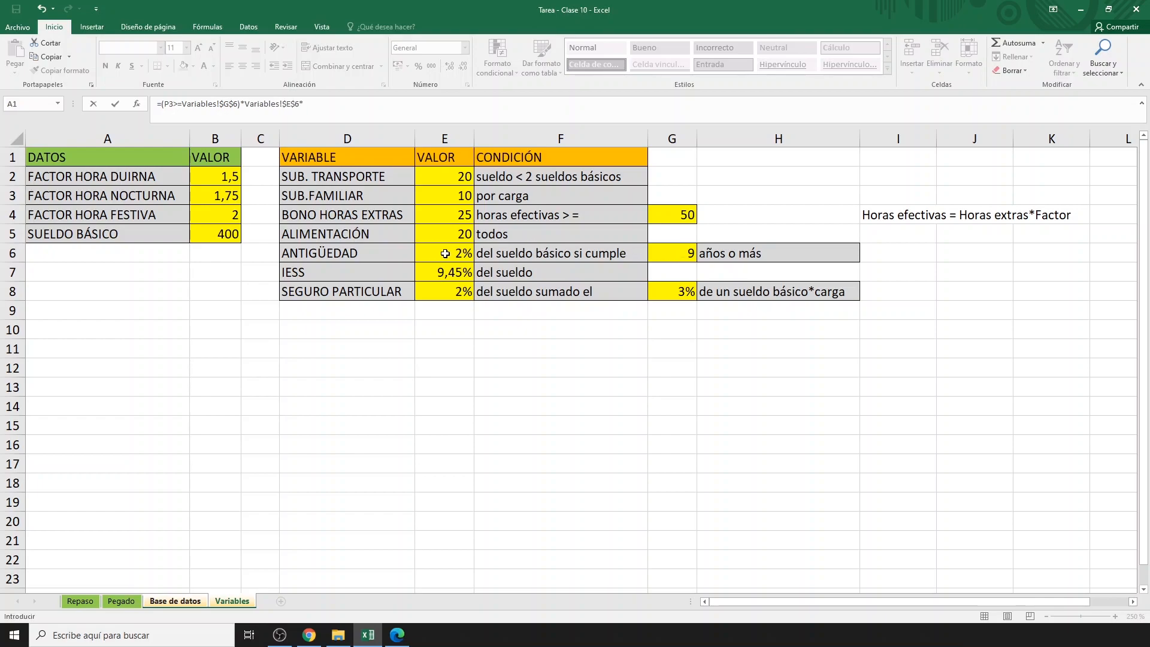
click(228, 235)
key(F4)
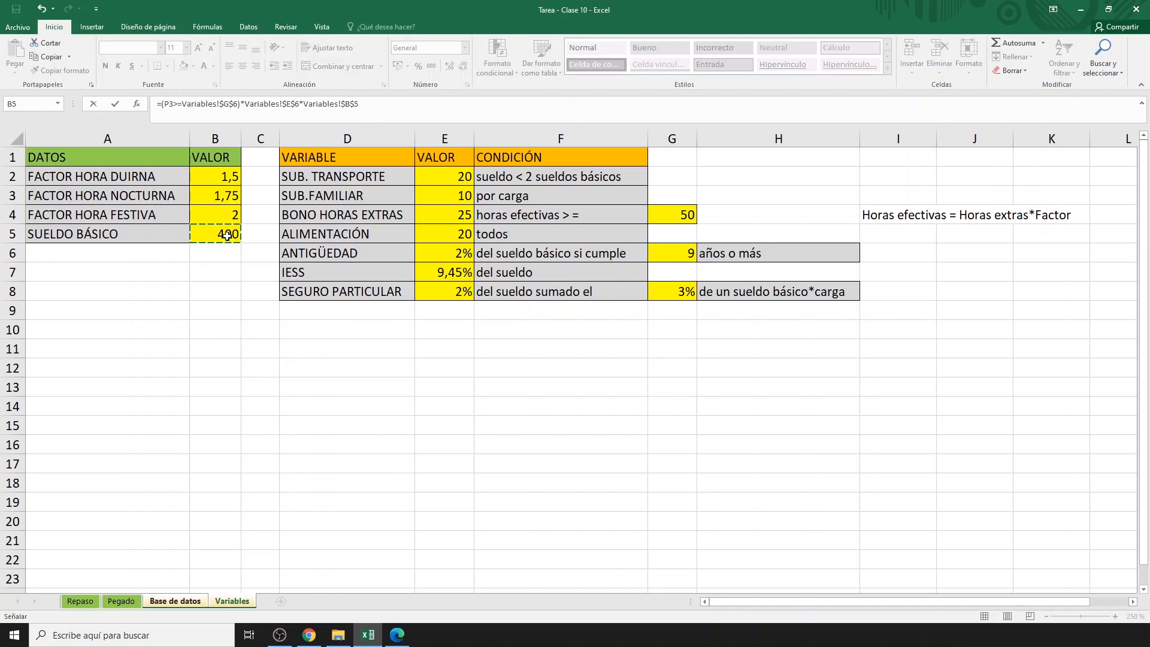
key(Return)
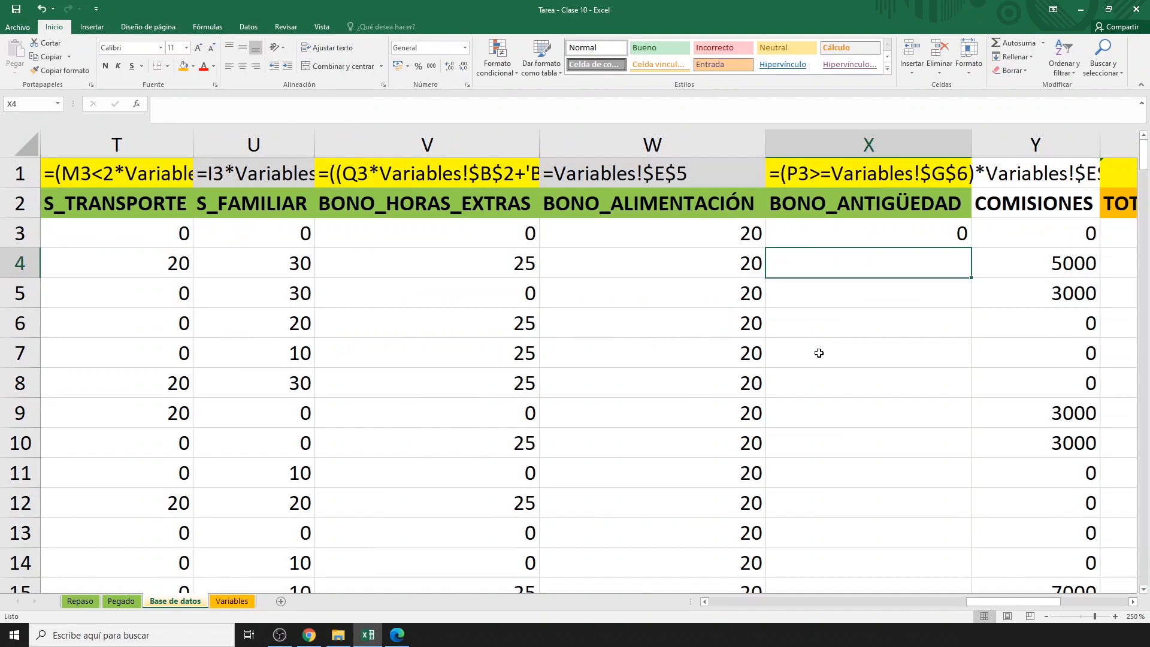
click(937, 242)
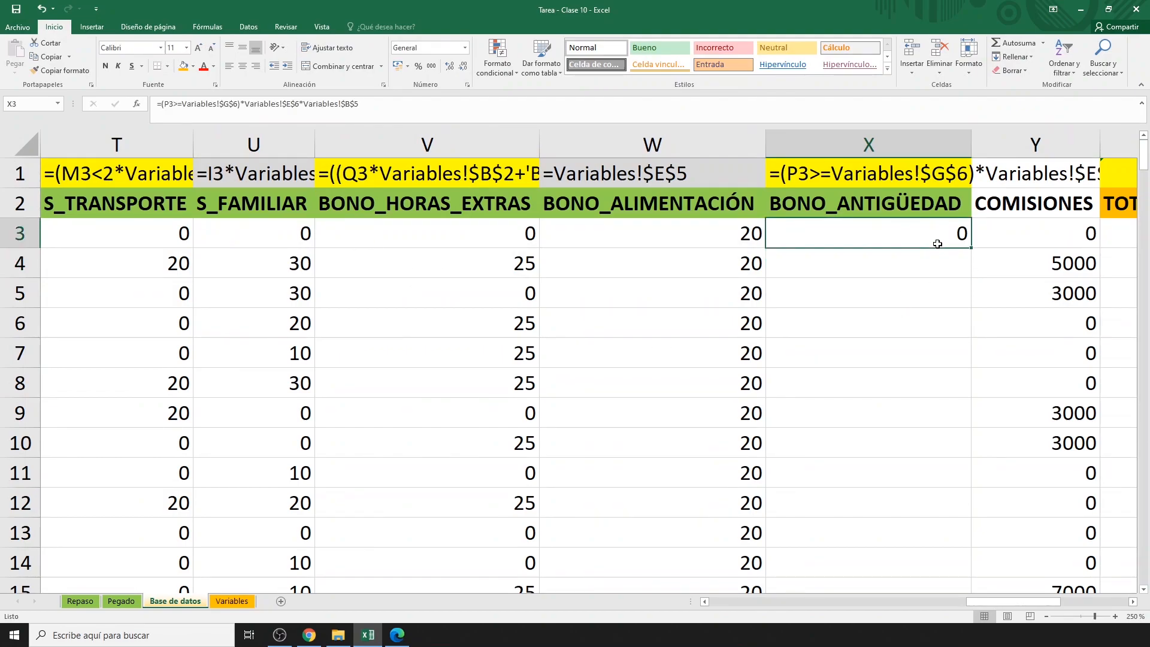
double_click(971, 247)
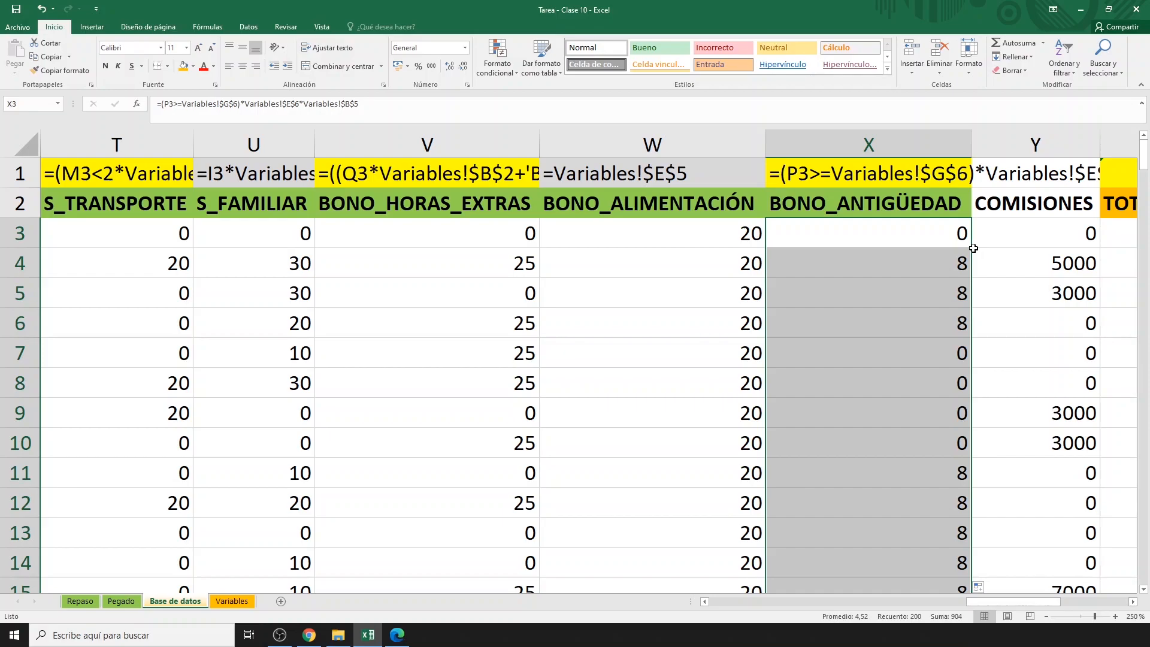
- Start the TOTAL_INGRESOS formula in Z3 by adding the salary and both subsidies: =M3+T3+U3+
click(109, 185)
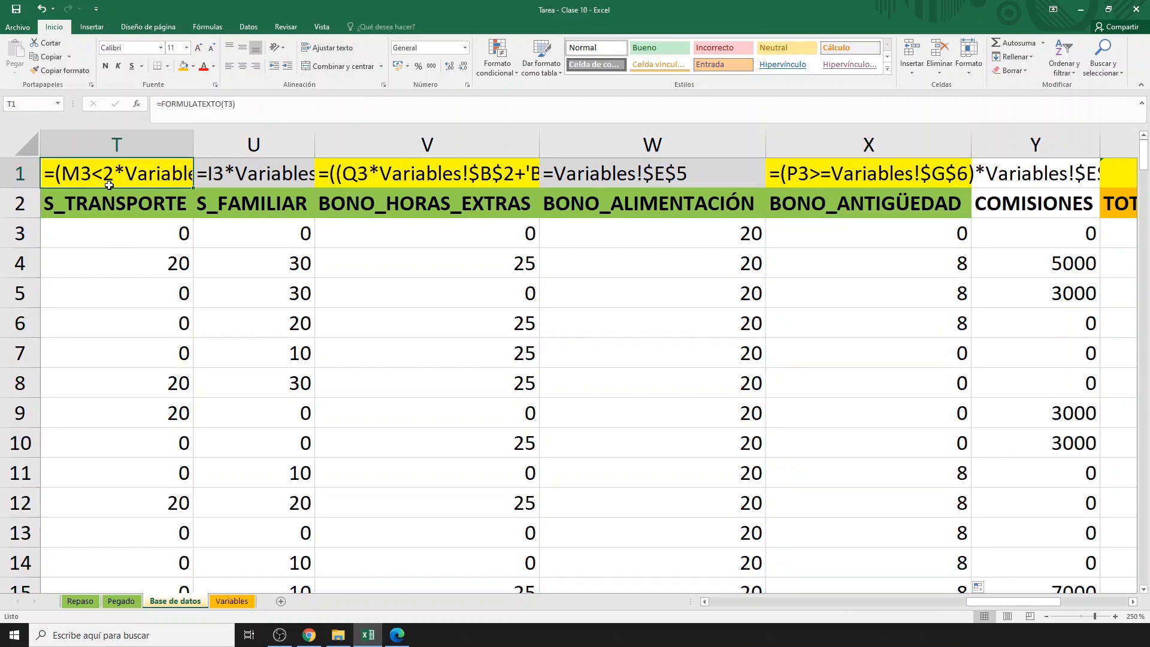
scroll(109, 185, down, 2)
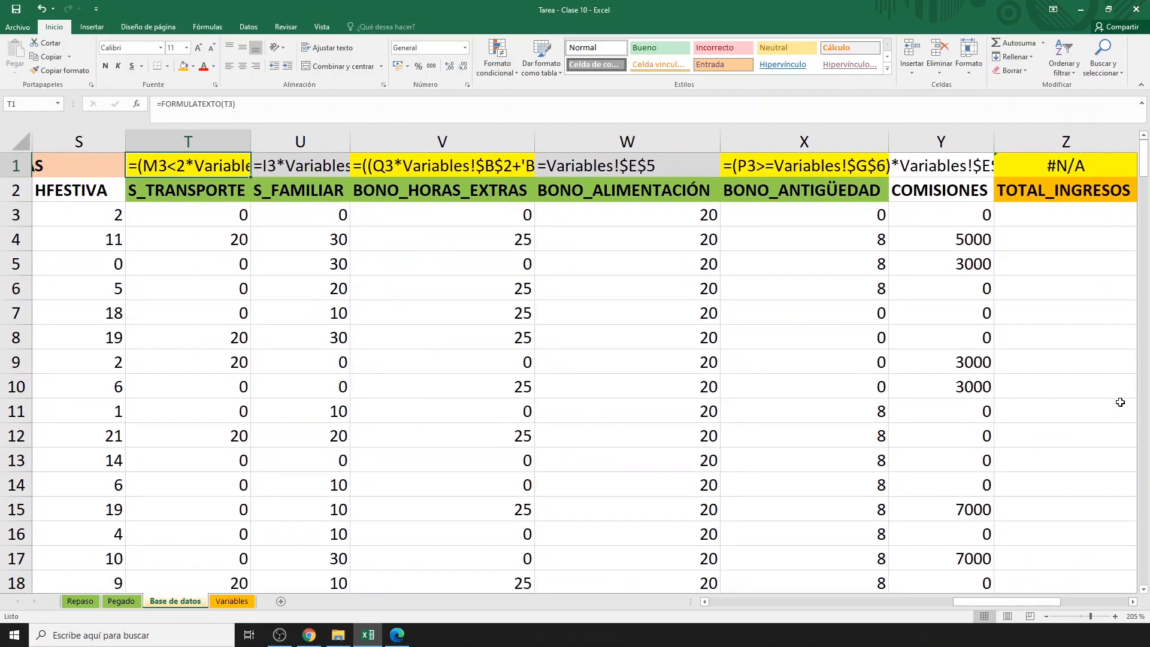
scroll(1121, 403, down, 2)
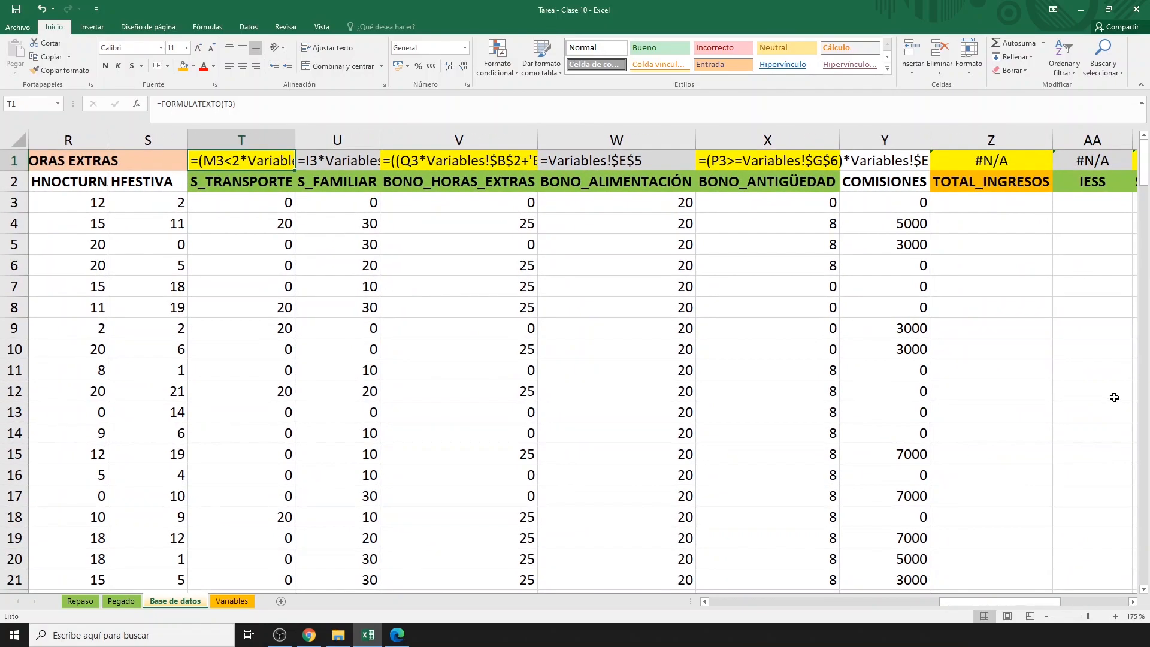
click(1017, 205)
double_click(1017, 204)
text(=)
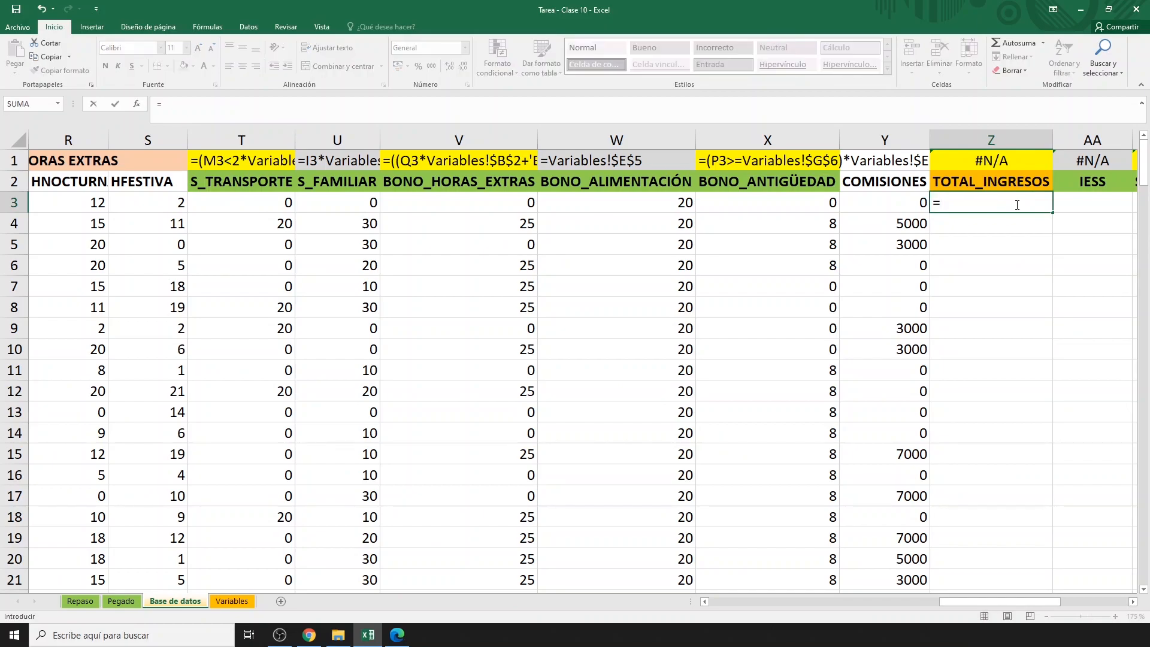
text(M3+)
click(248, 201)
text(+)
click(336, 207)
text(+)
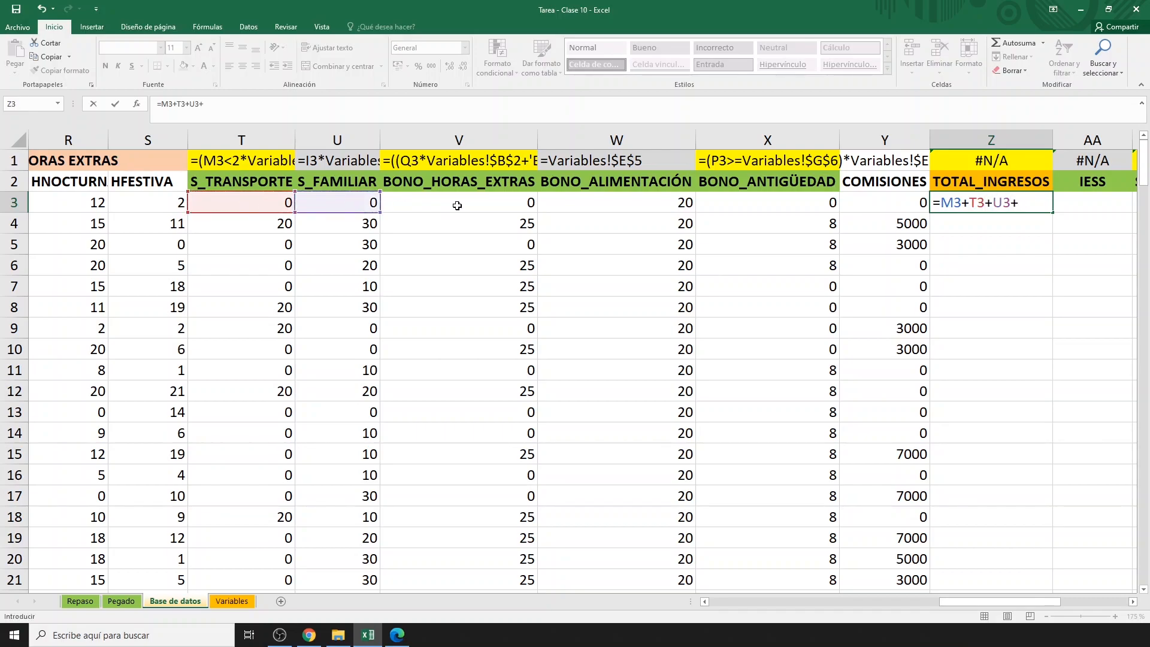
- Add the bonuses and commissions V3+W3+X3+Y3 to the Z3 formula and fill it down the TOTAL_INGRESOS column
click(458, 206)
text(+)
click(584, 208)
text(+)
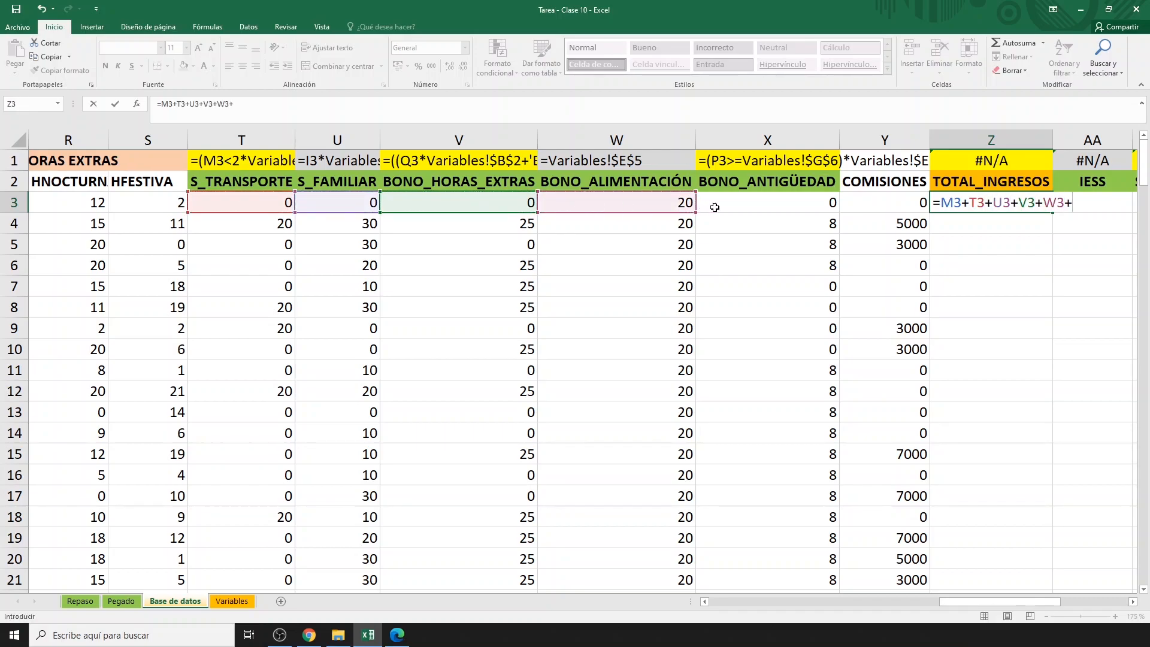
click(752, 207)
text(+)
click(880, 204)
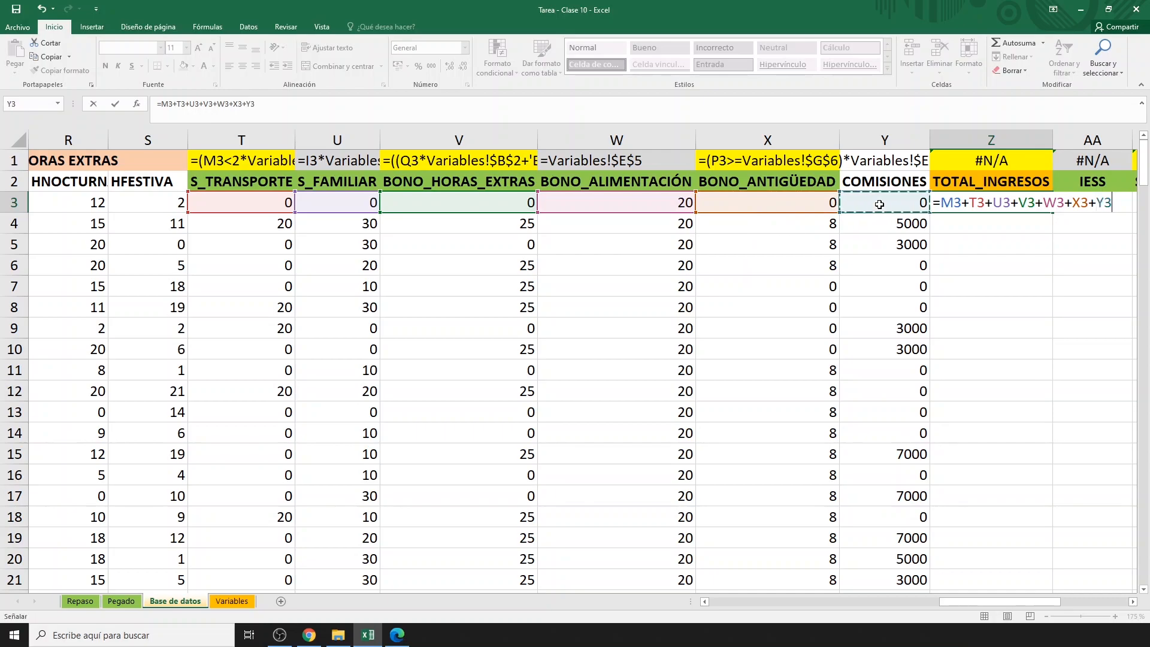
key(Return)
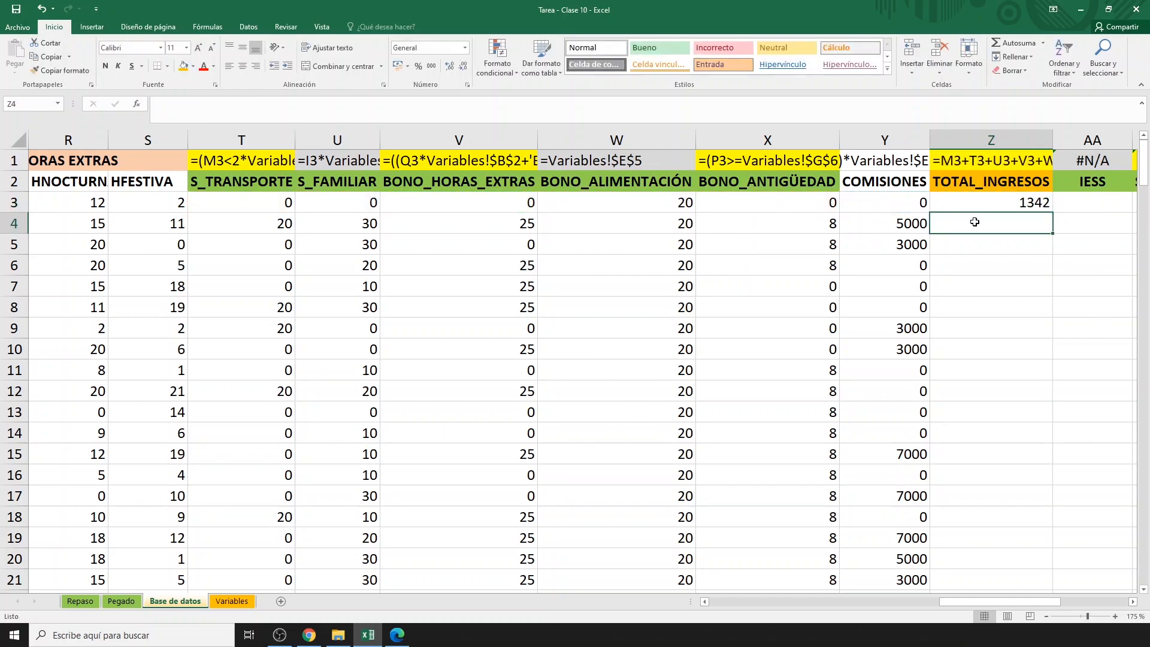
click(1009, 208)
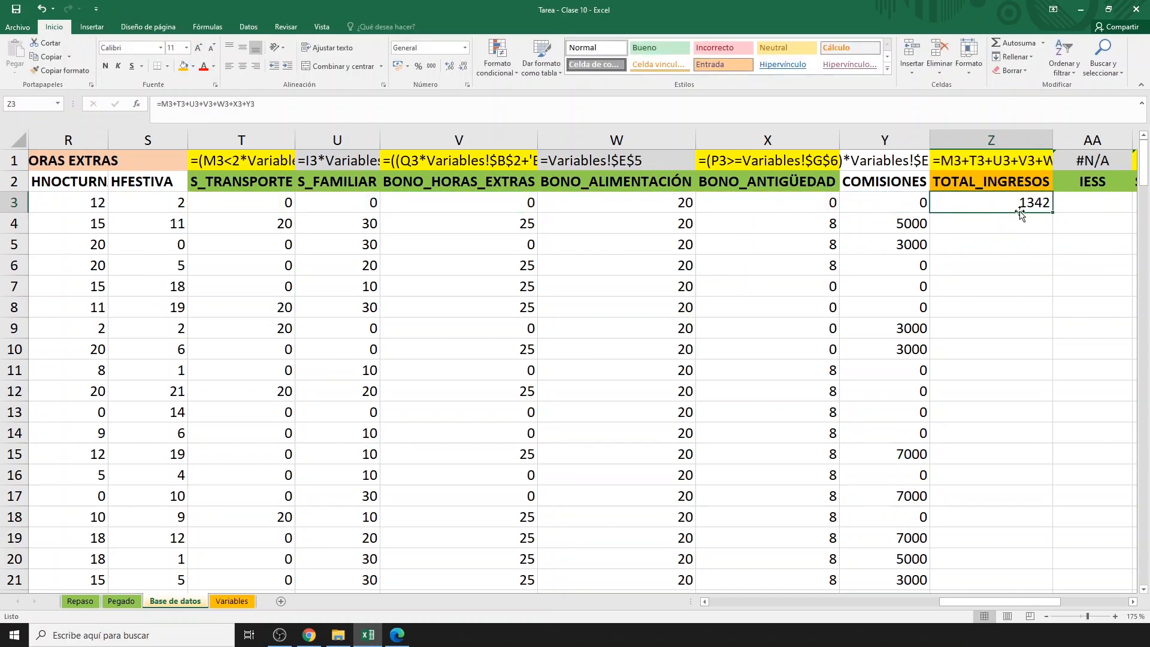
double_click(1053, 212)
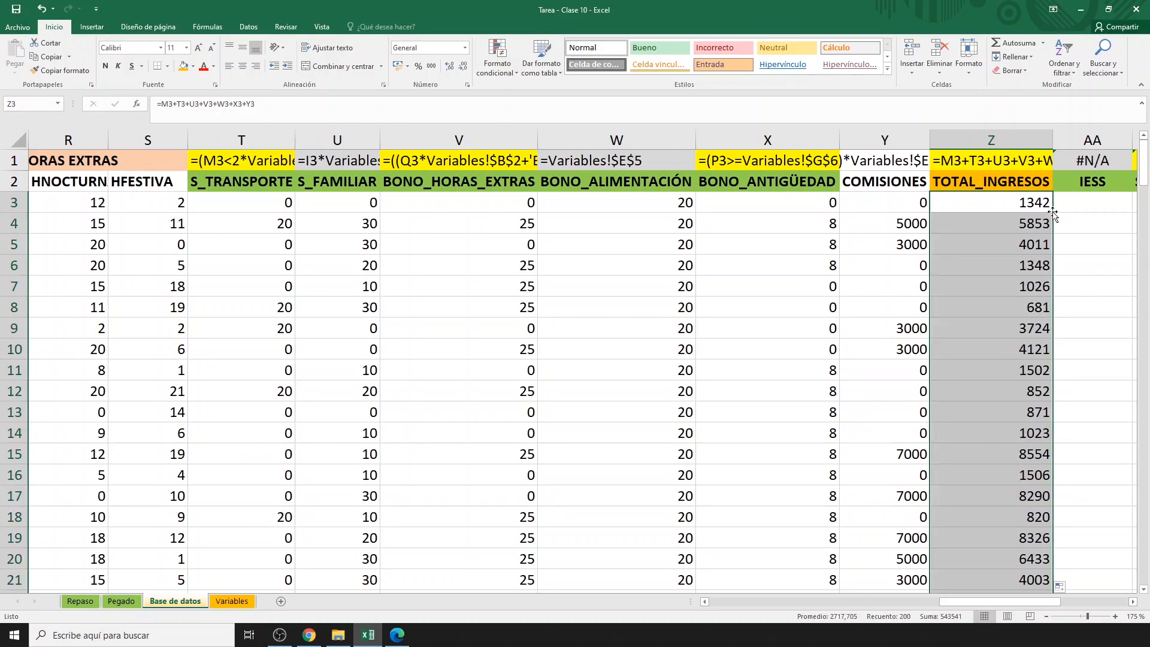
- Enter =M3*Variables!$E$7 in AA3 and fill it down the IESS column
click(1134, 604)
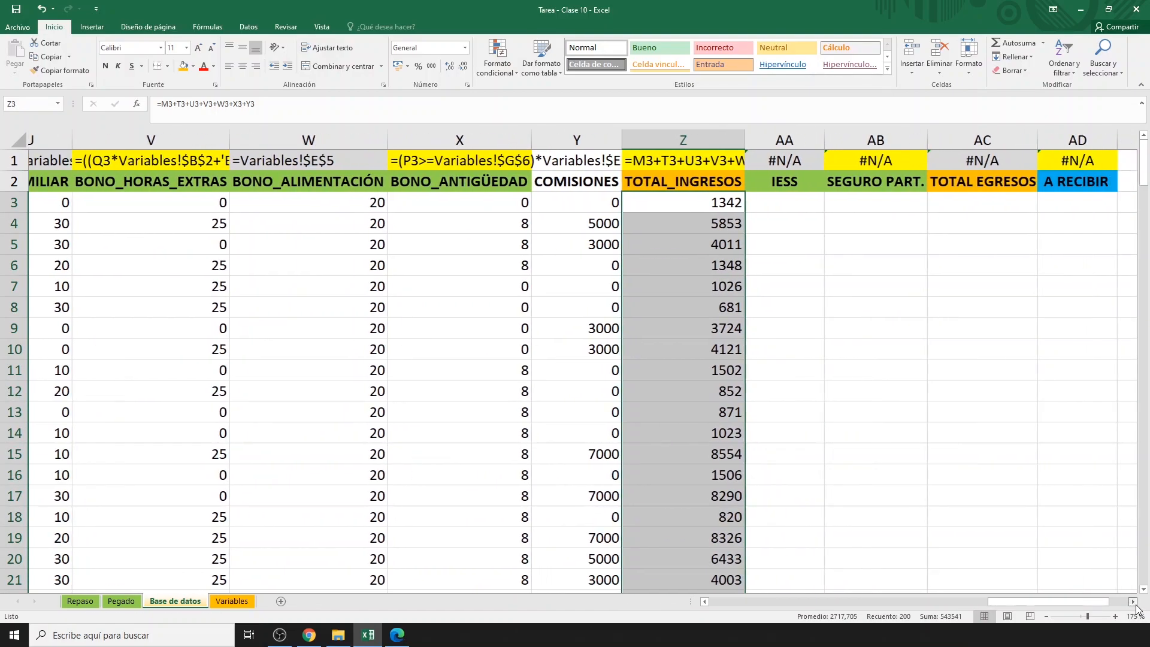
click(1133, 601)
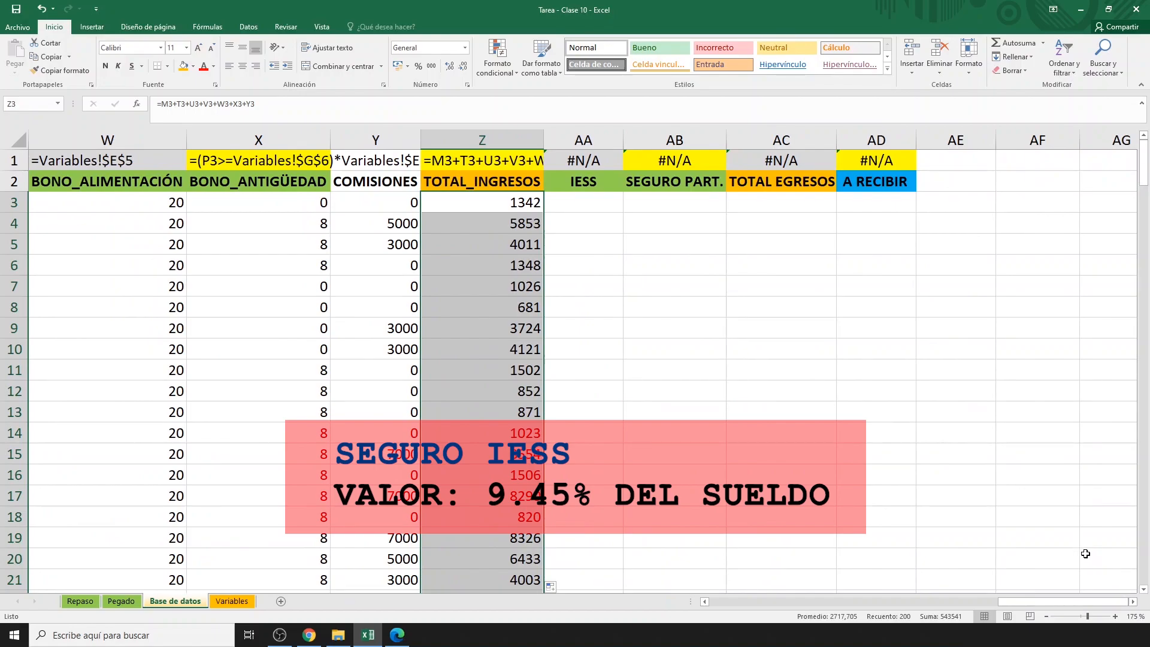
click(596, 203)
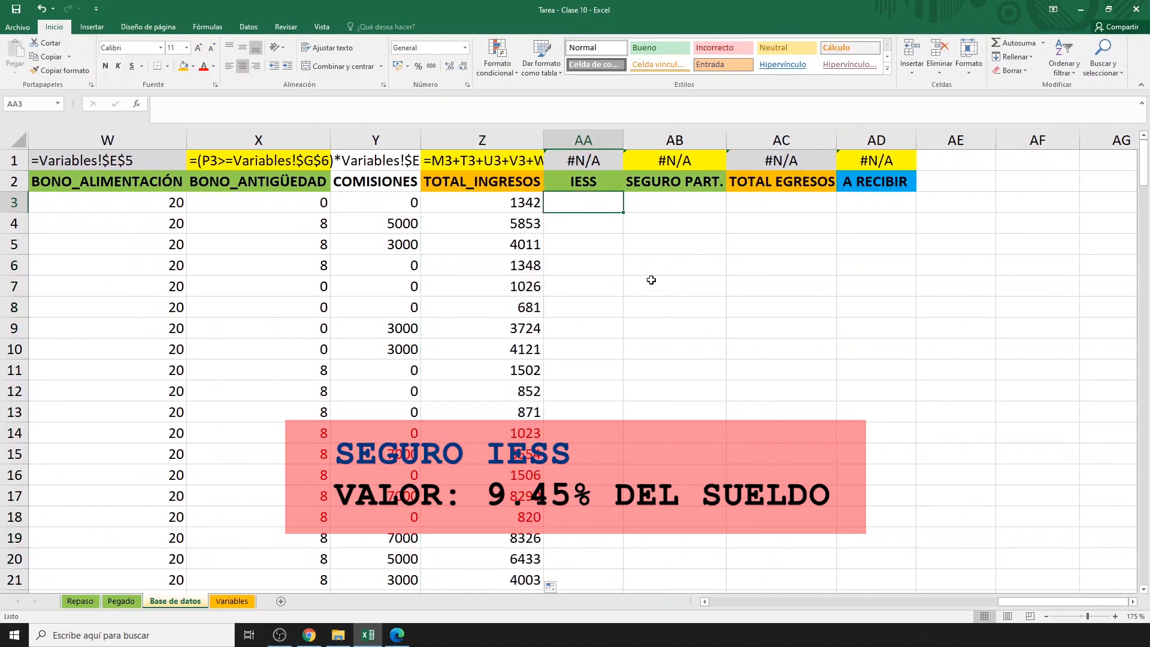
text(=)
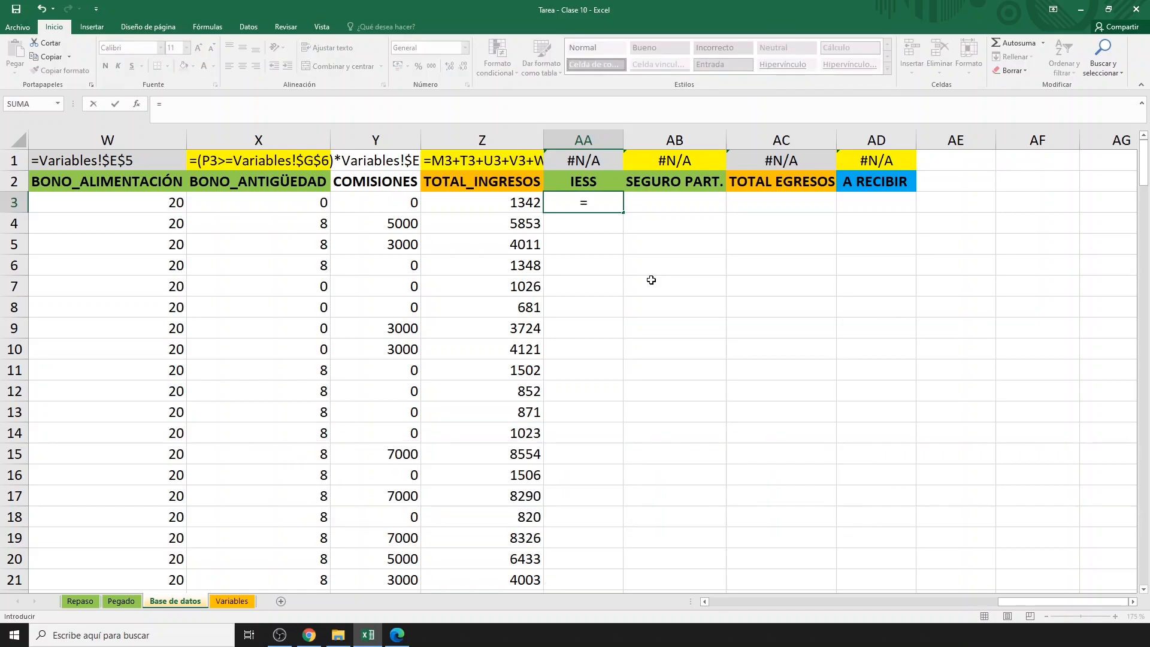
text(M3*)
click(232, 601)
click(454, 271)
key(F4)
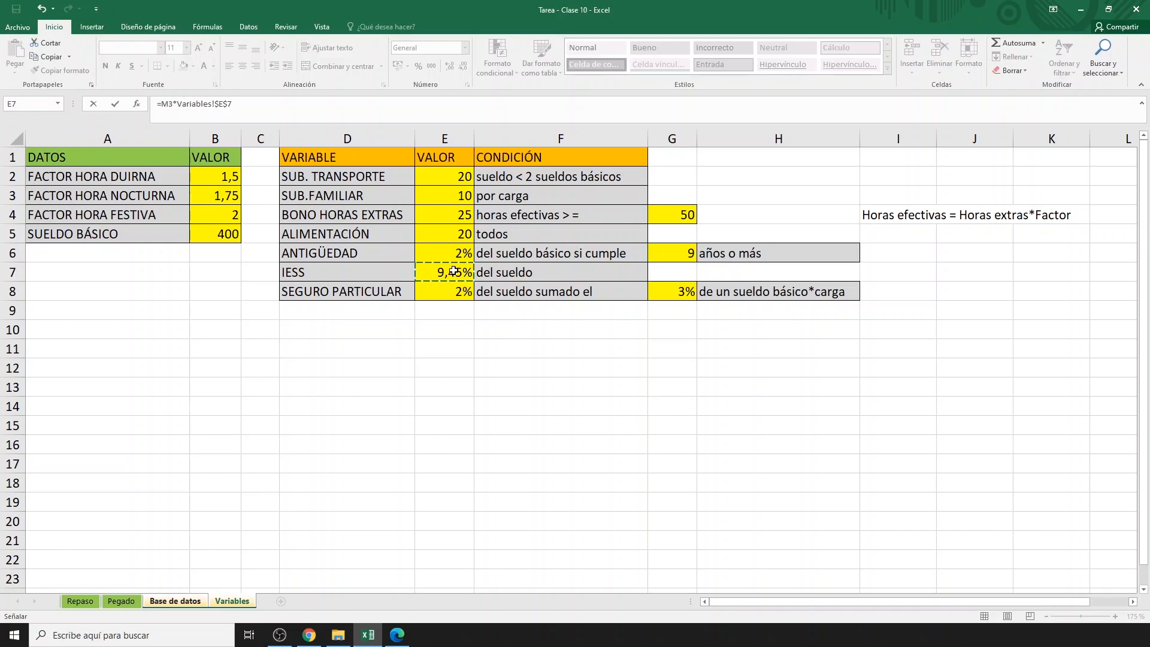
key(Return)
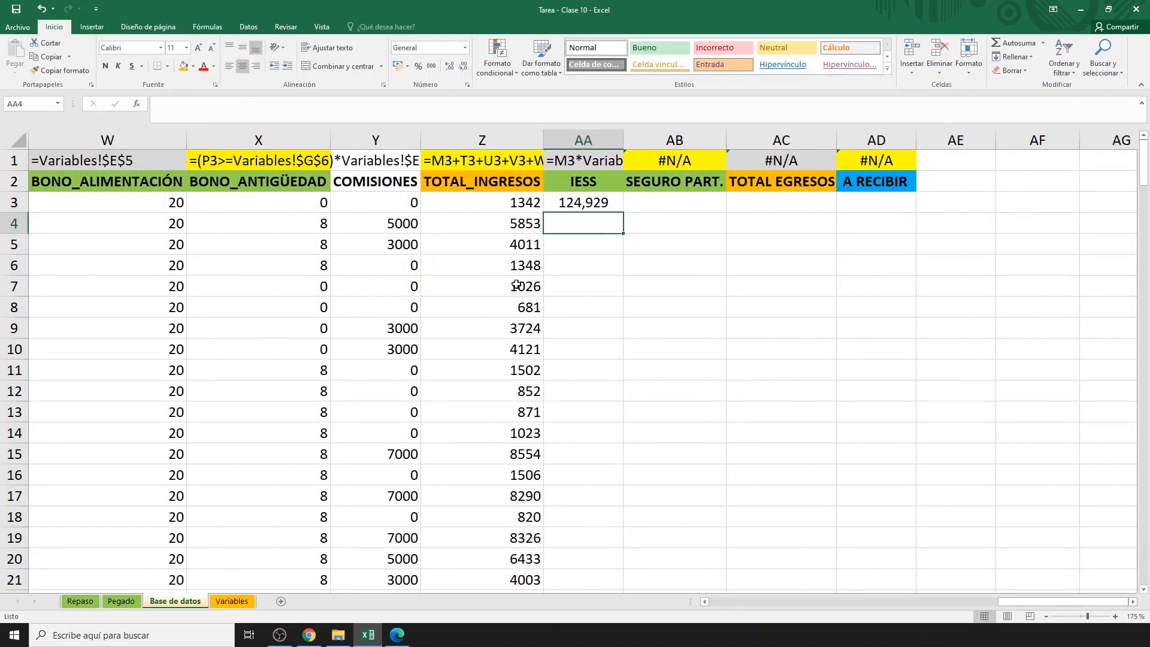
click(607, 204)
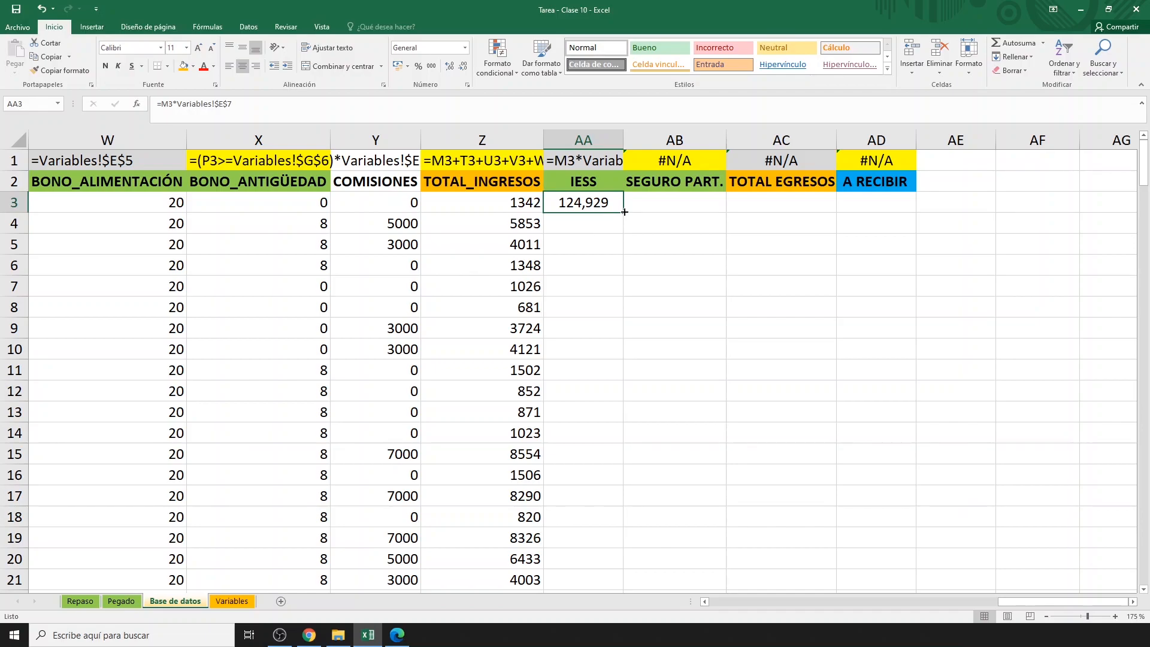
double_click(624, 212)
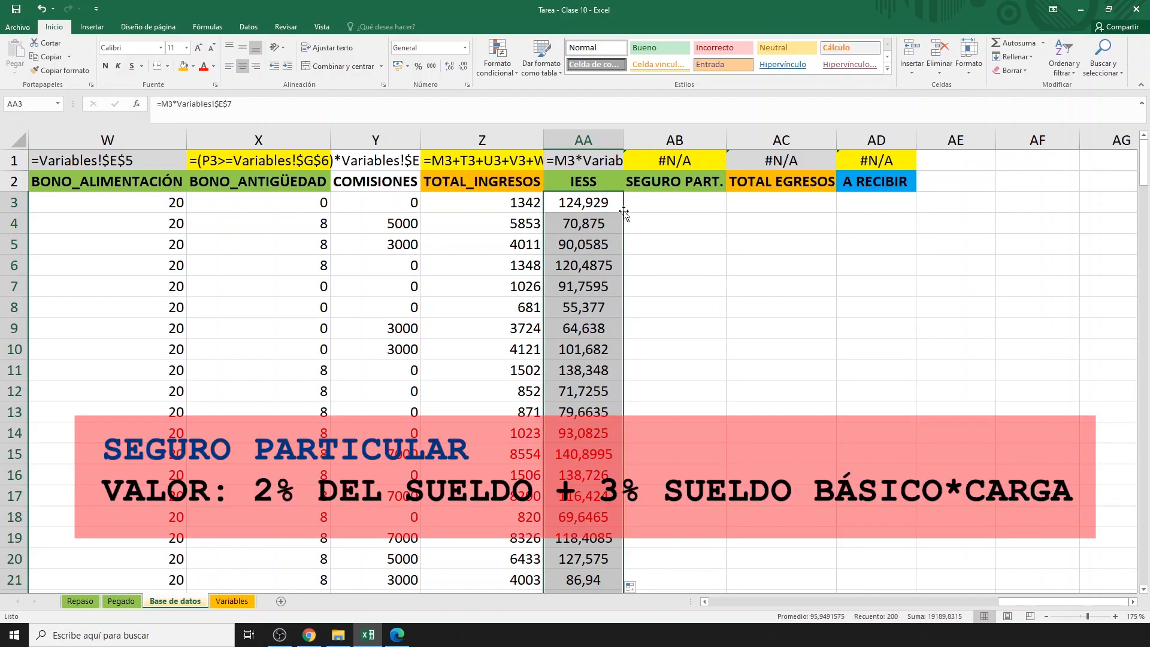
- Start the SEGURO PART. formula in AB3 with the salary percentage: =M3*Variables!$E$8
click(697, 202)
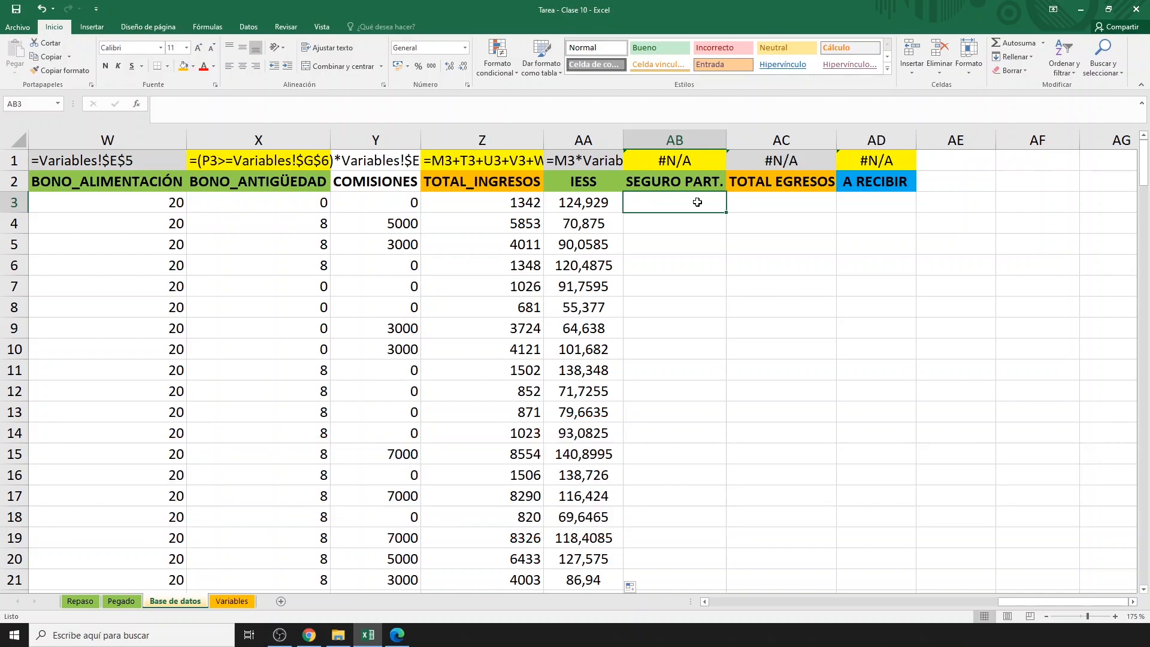
text(=)
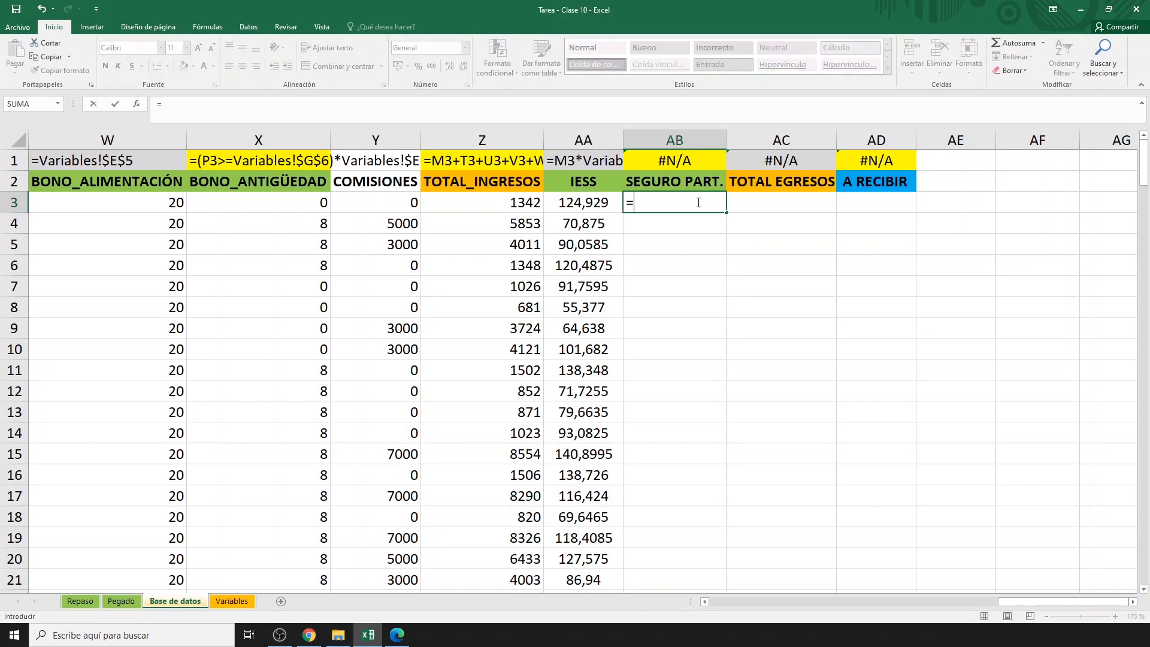
text(M)
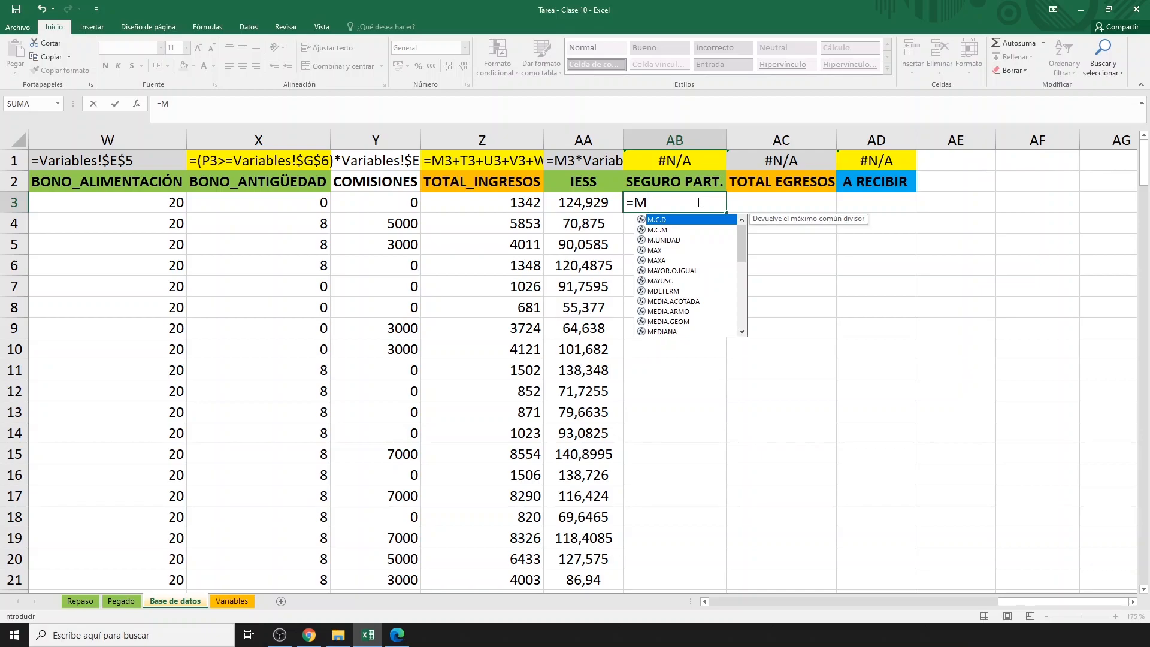
text(3*)
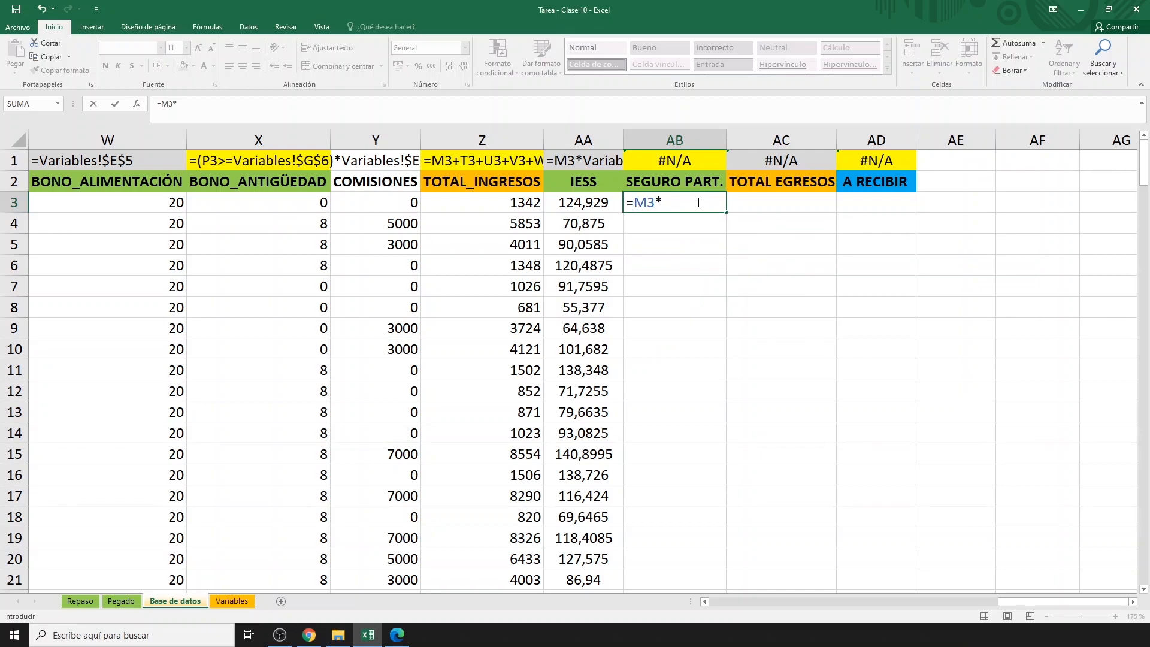
click(240, 601)
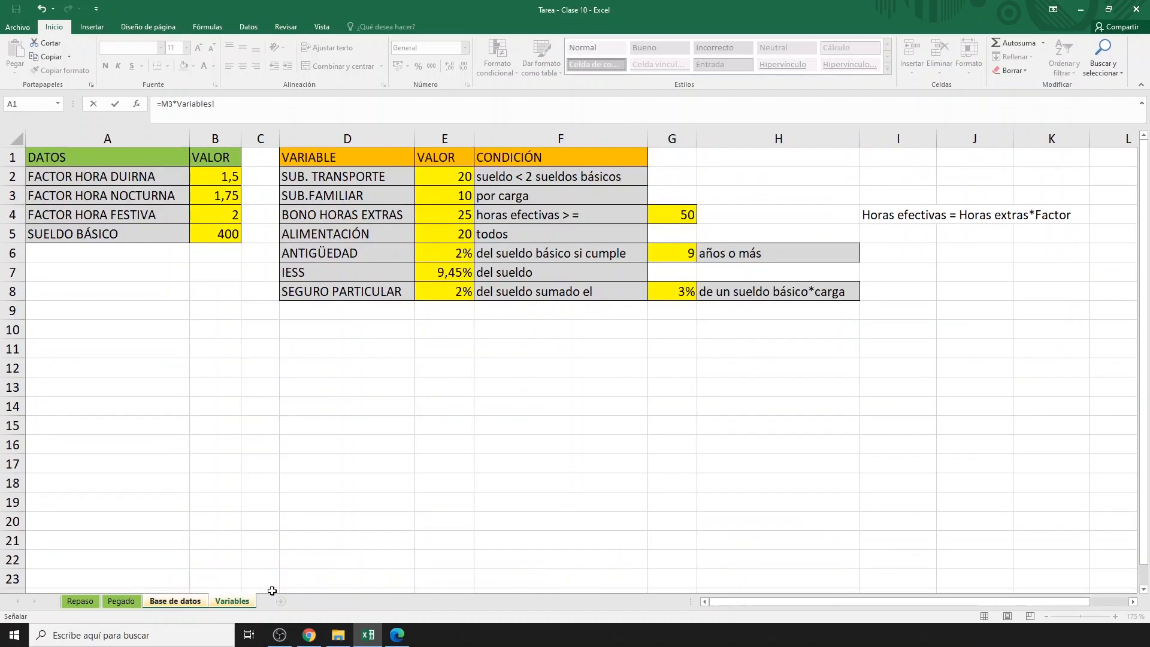
click(448, 293)
key(F4)
- Extend the AB3 formula with the share of the basic salary: +Variables!$G$8*Variables!$B$5*
text(+)
click(682, 290)
key(F4)
text(*)
click(220, 234)
key(F4)
text(*)
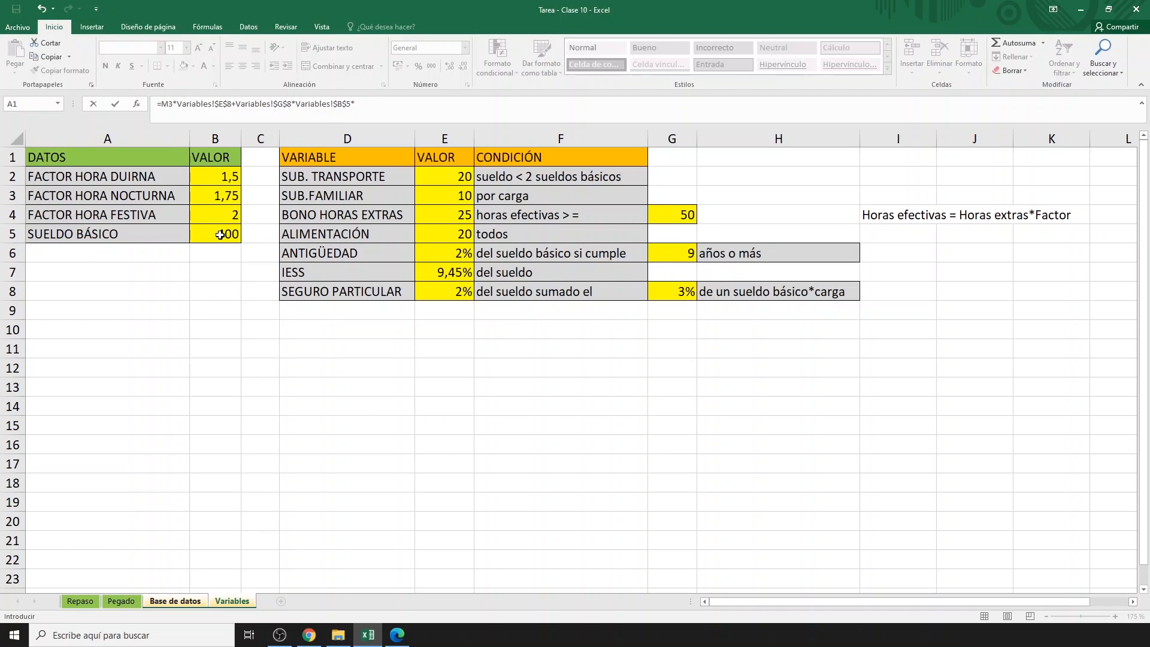
- Complete the AB3 formula with the CARGAS value 'Base de datos'!I3 and fill it down the SEGURO PART. column
click(181, 604)
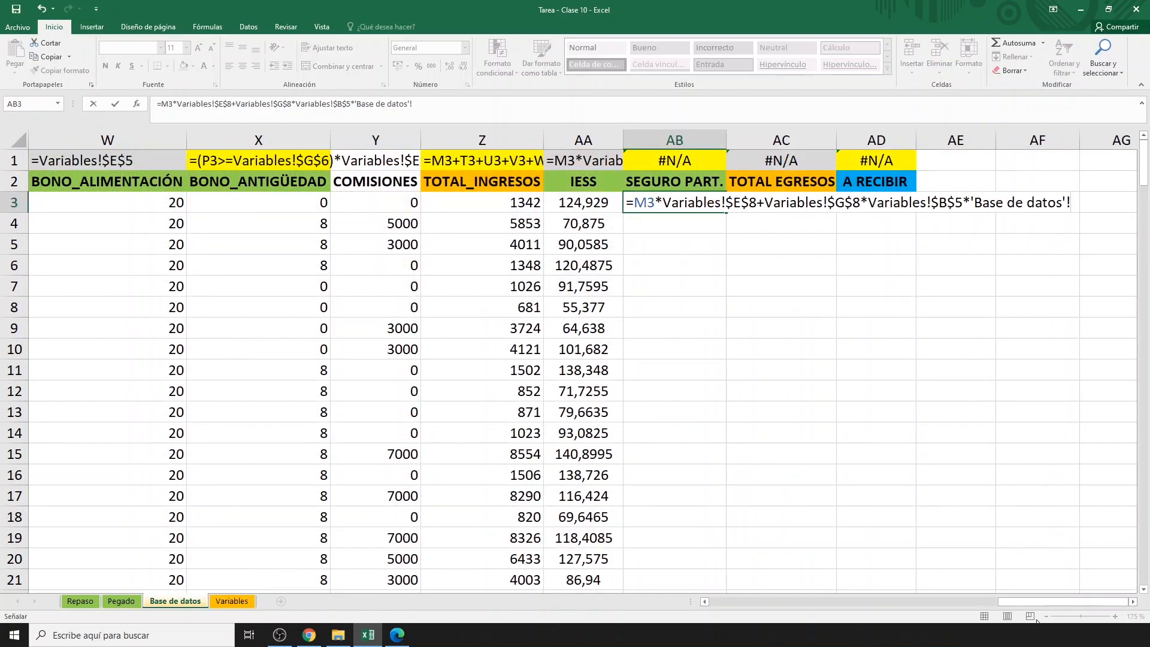
drag(1026, 602, 826, 610)
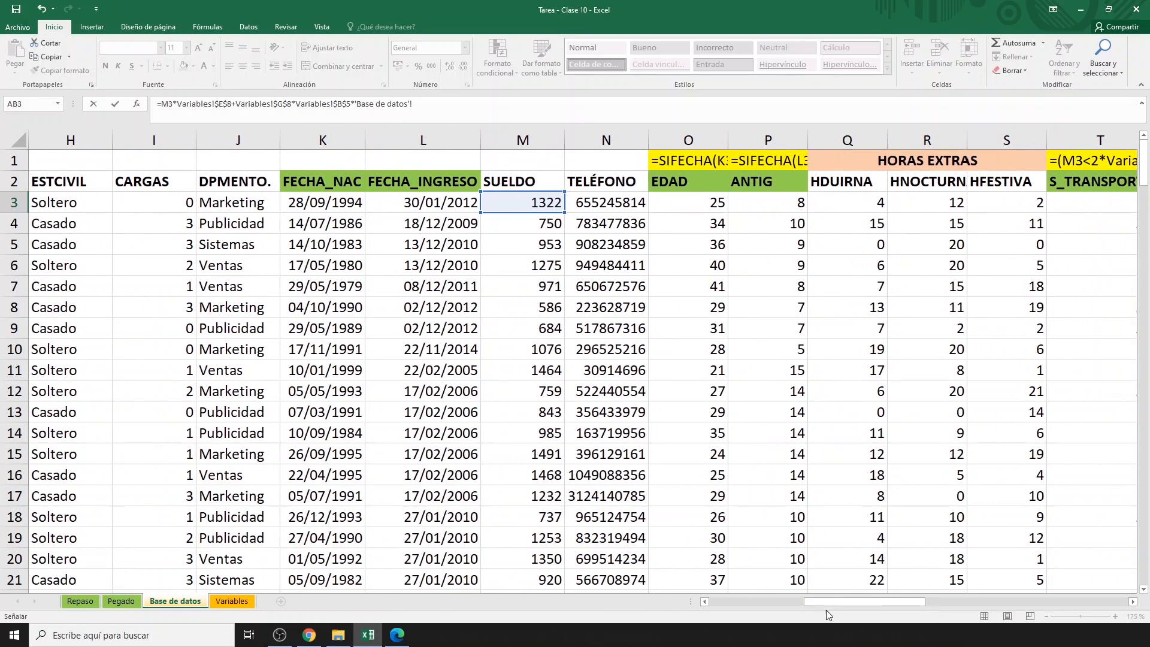
click(166, 203)
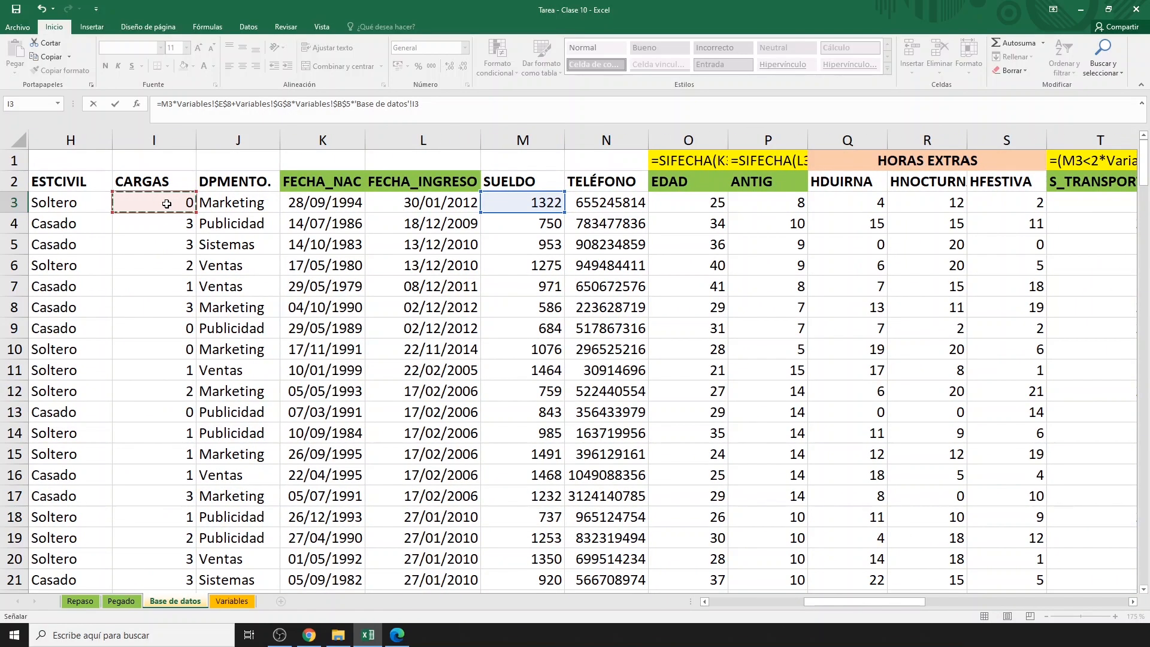
key(Return)
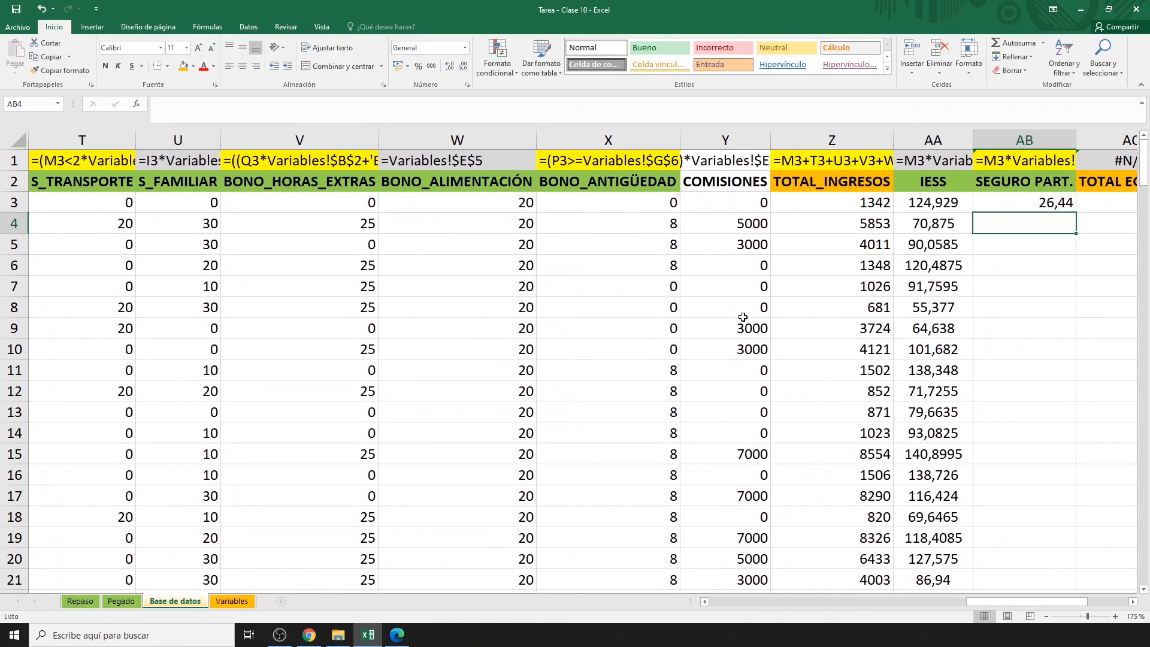
click(1060, 204)
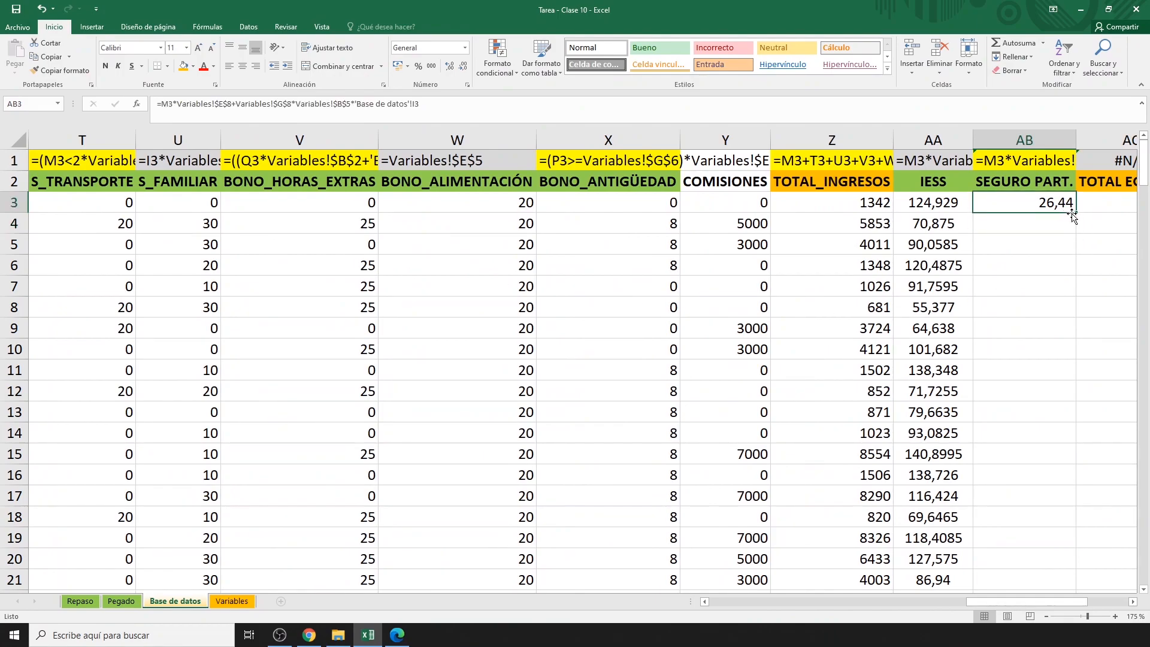
double_click(1077, 212)
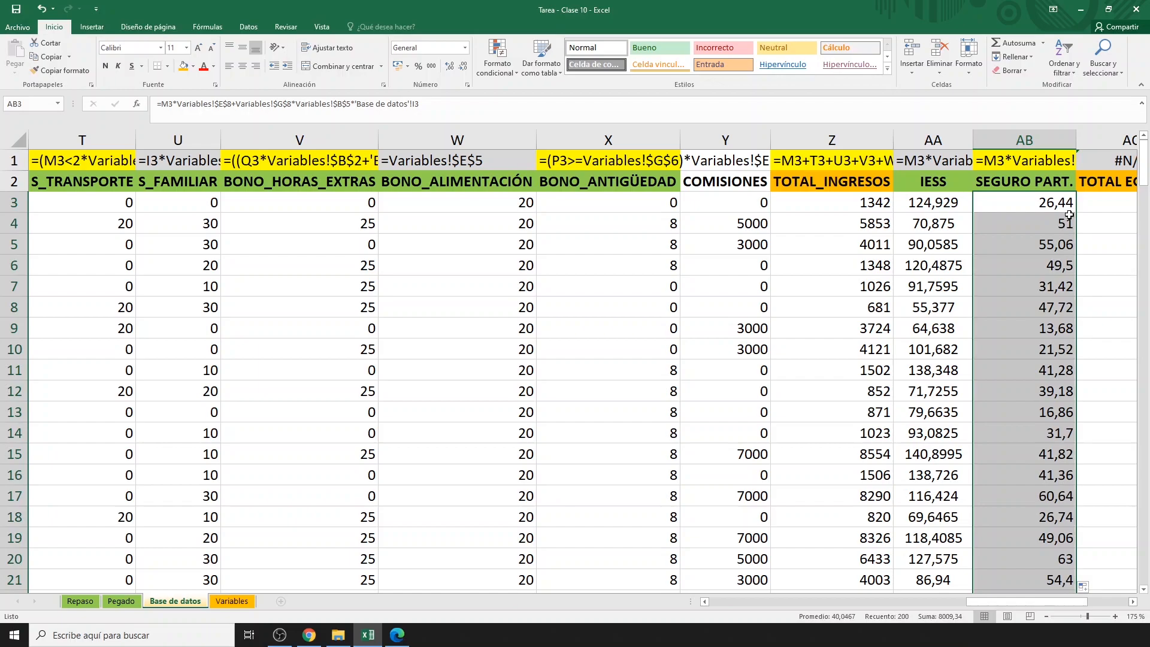
- Select cell AC3, the first data cell of the TOTAL EGRESOS column
click(1133, 602)
click(1133, 602)
click(1133, 602)
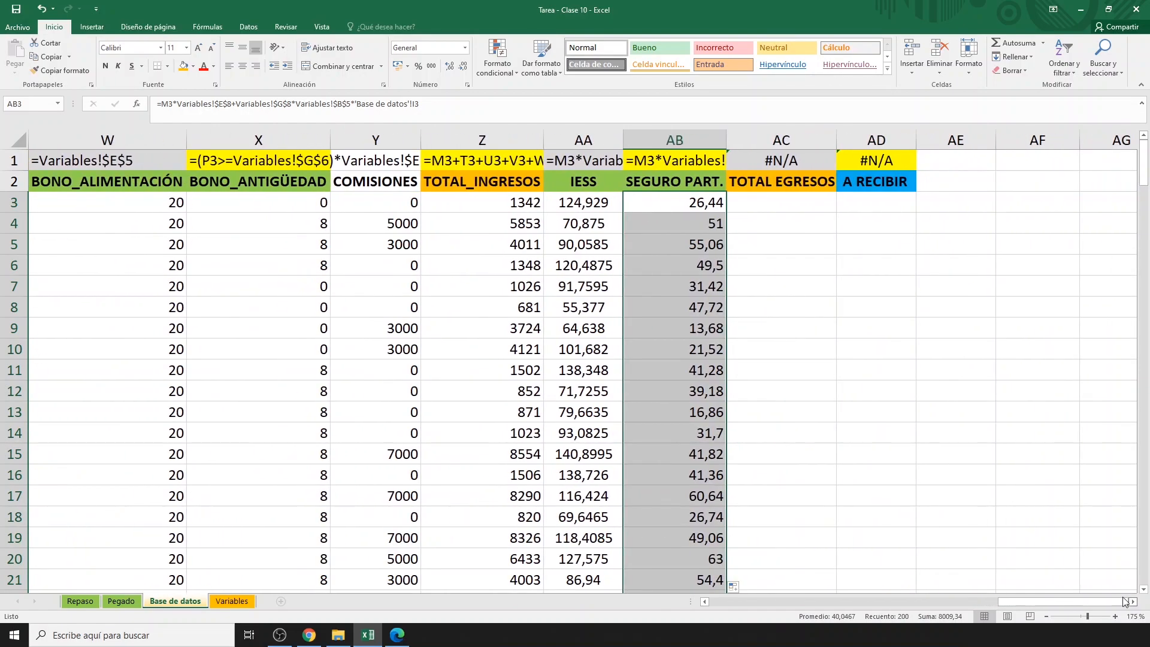
click(799, 196)
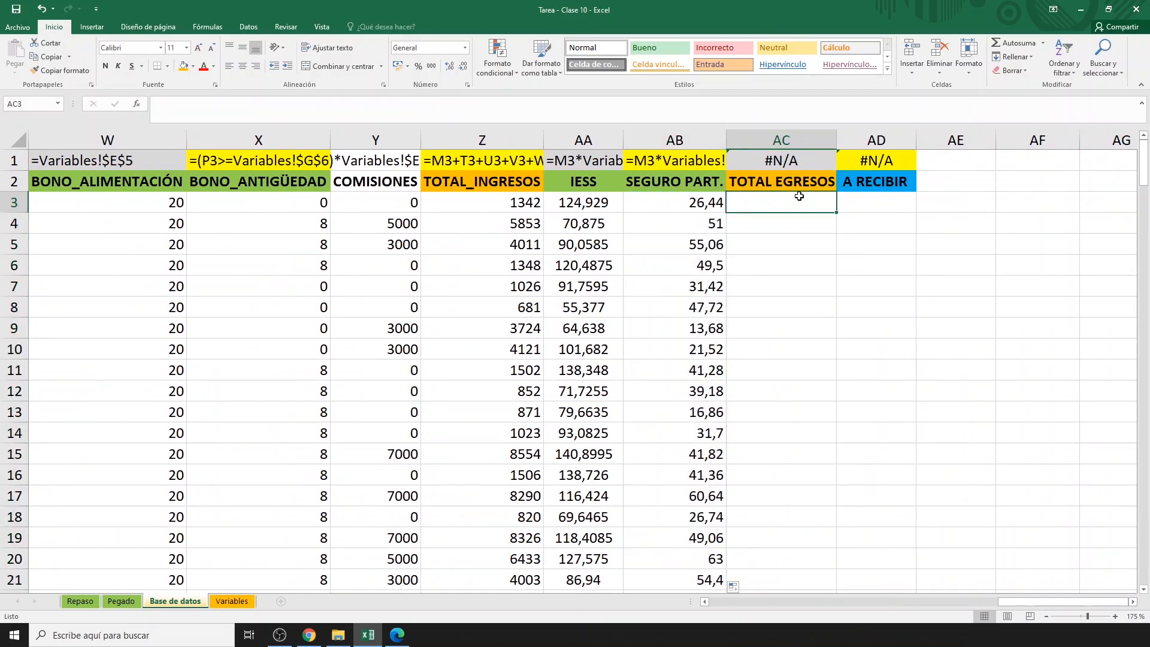
text(=)
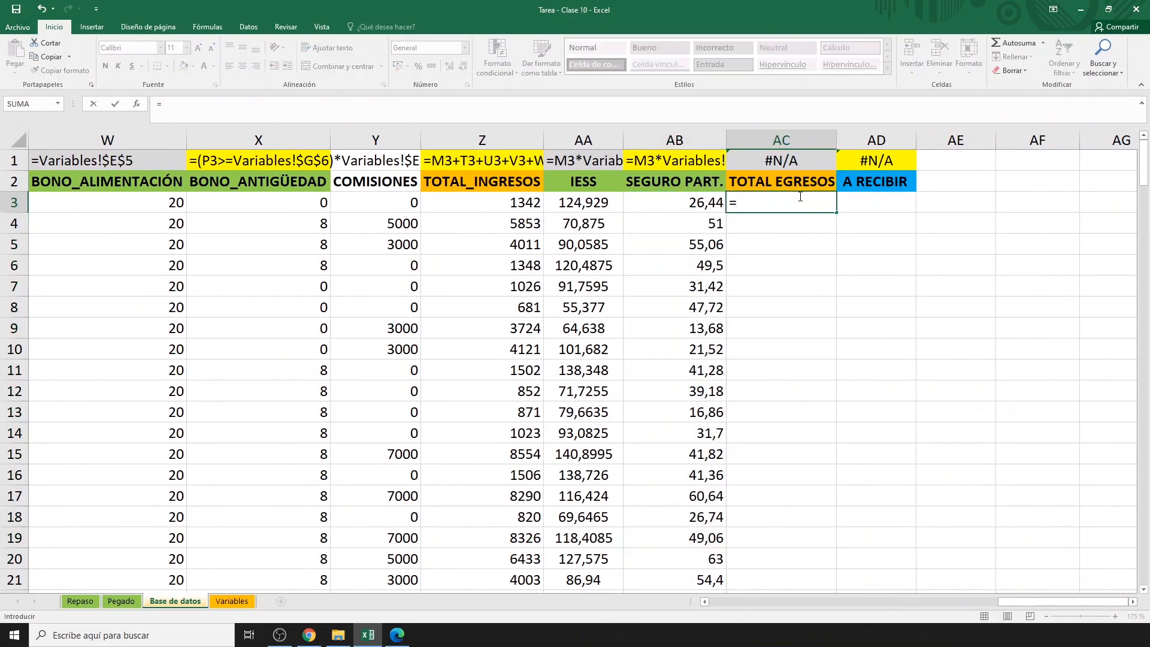
click(564, 202)
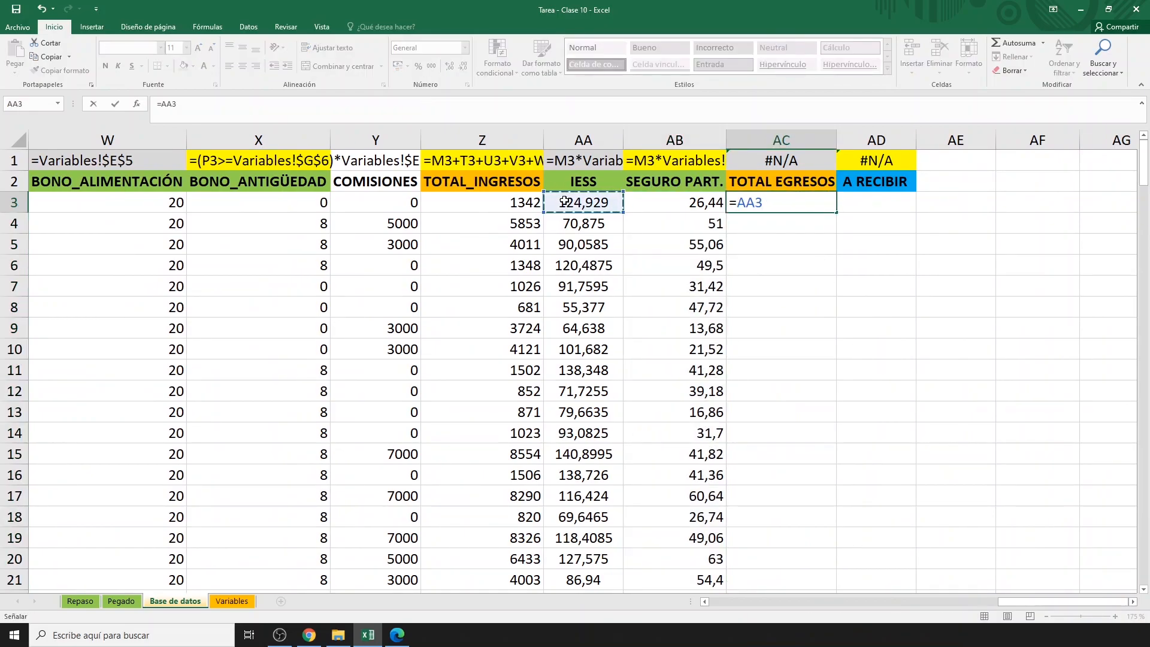
key(Escape)
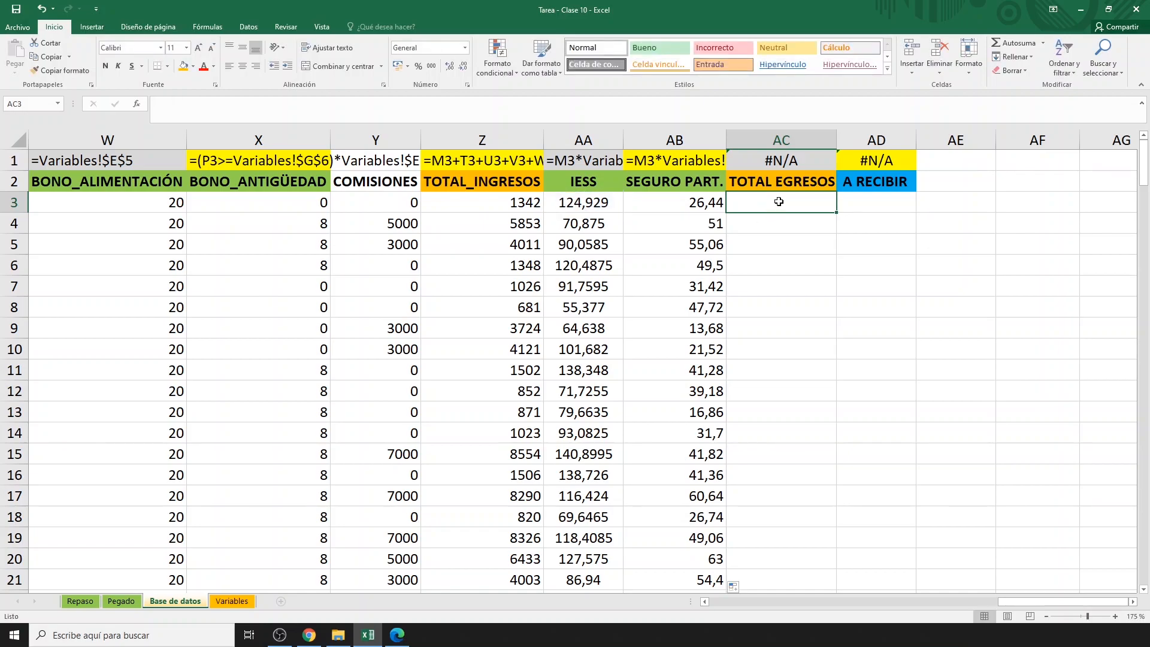
- Enter =AA3+AB3 in AC3 and fill it down the TOTAL EGRESOS column
text(=)
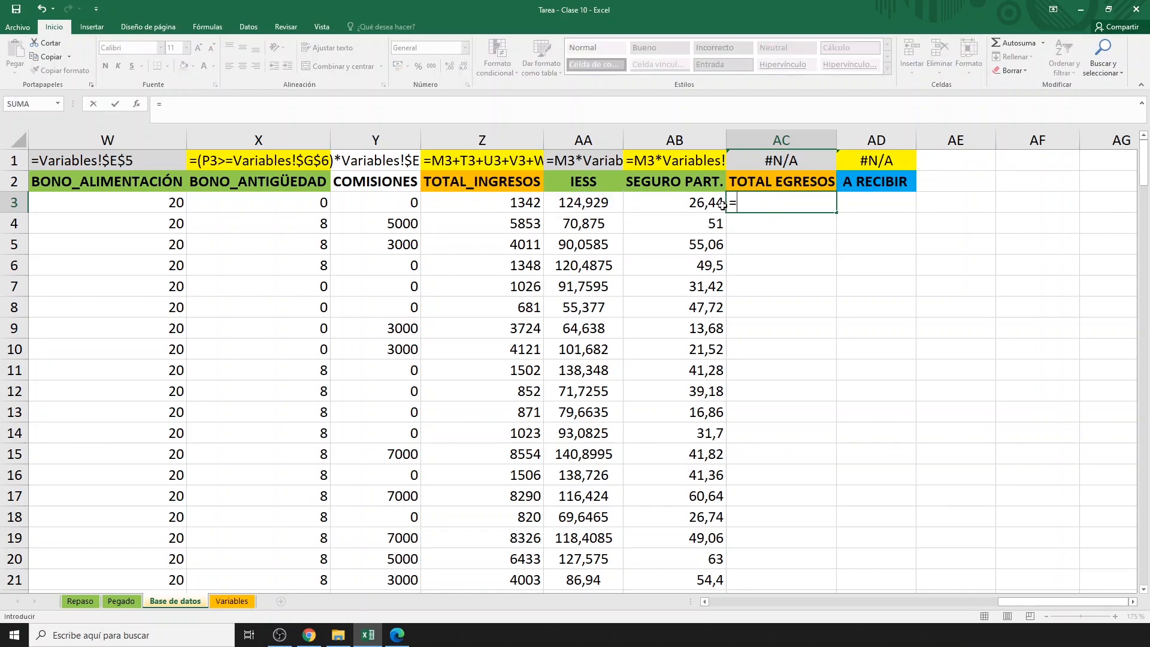
click(596, 203)
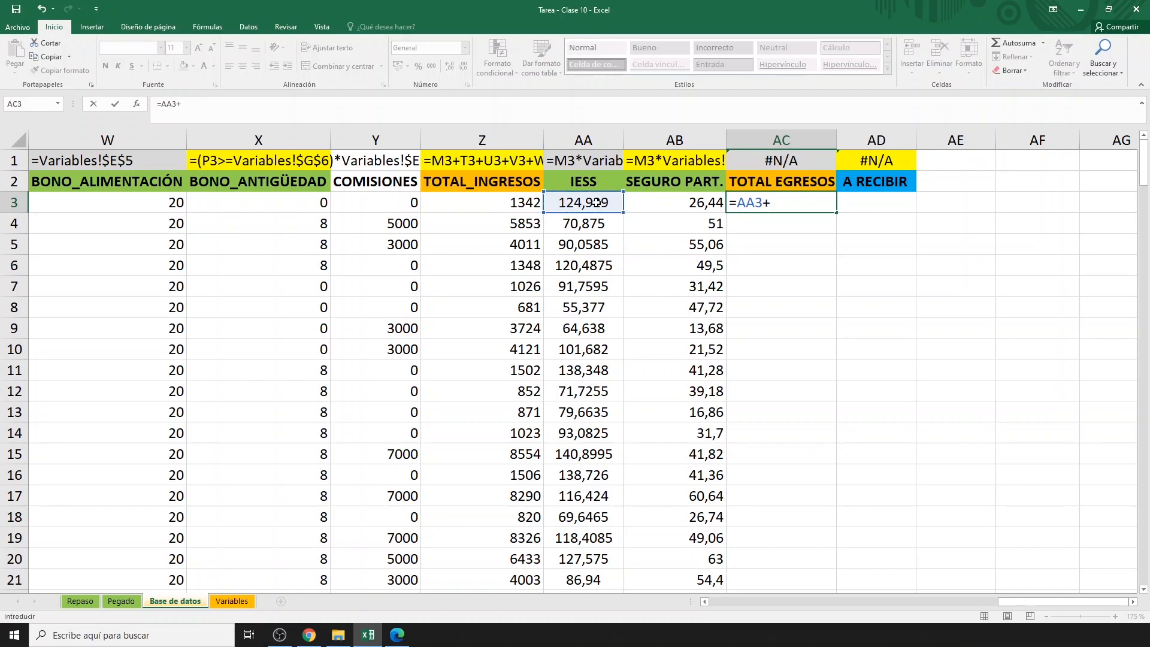
text(+)
click(661, 204)
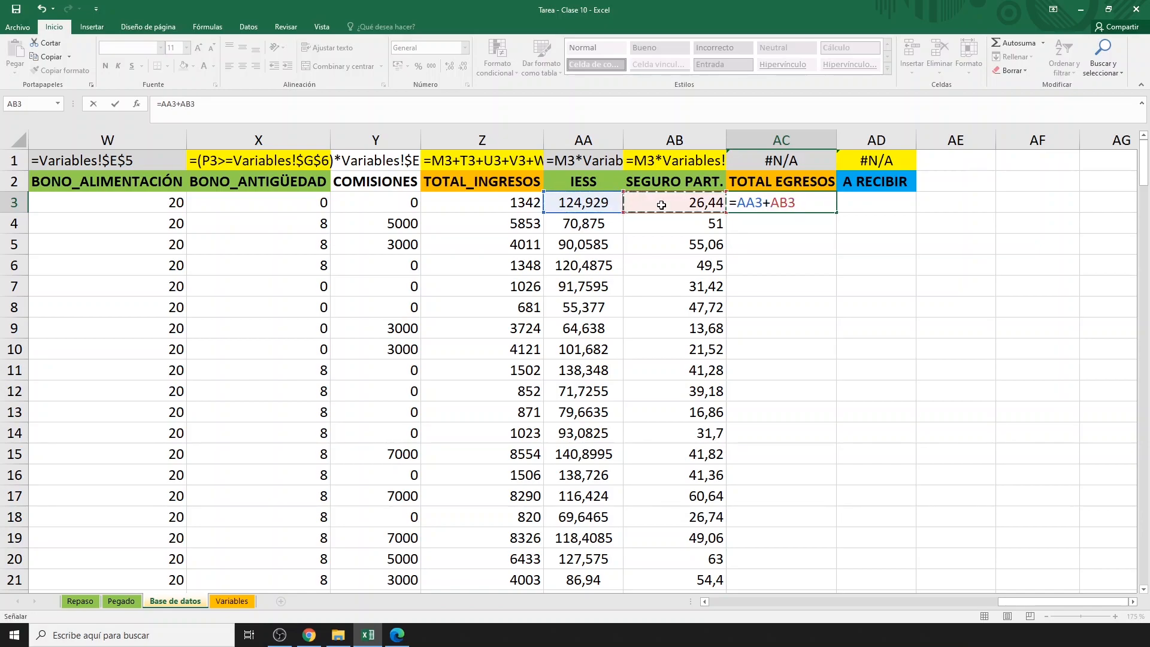
key(Return)
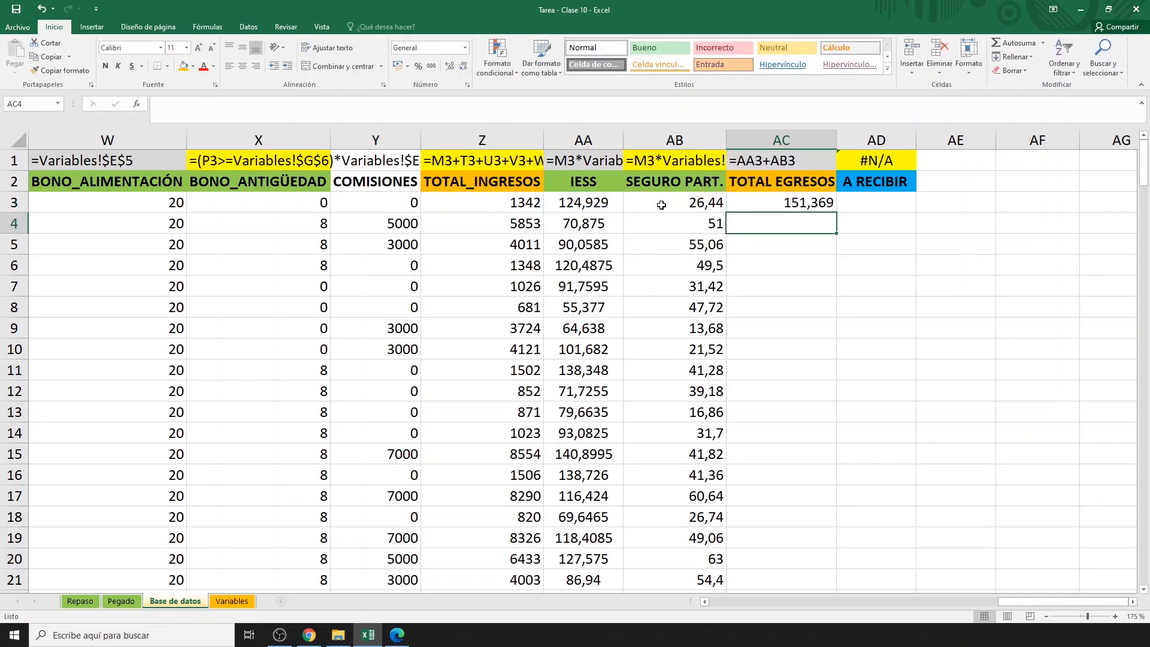
click(805, 203)
double_click(836, 212)
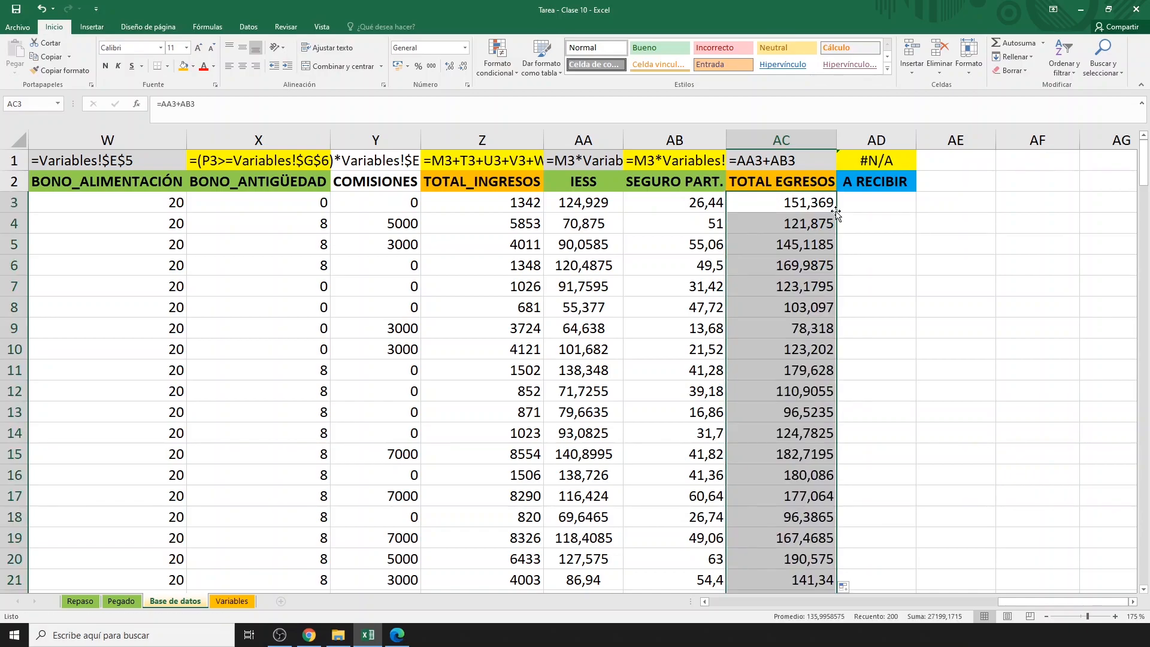
- Enter =Z3-AC3 in AD3 and fill it down the A RECIBIR column
click(860, 203)
text(=)
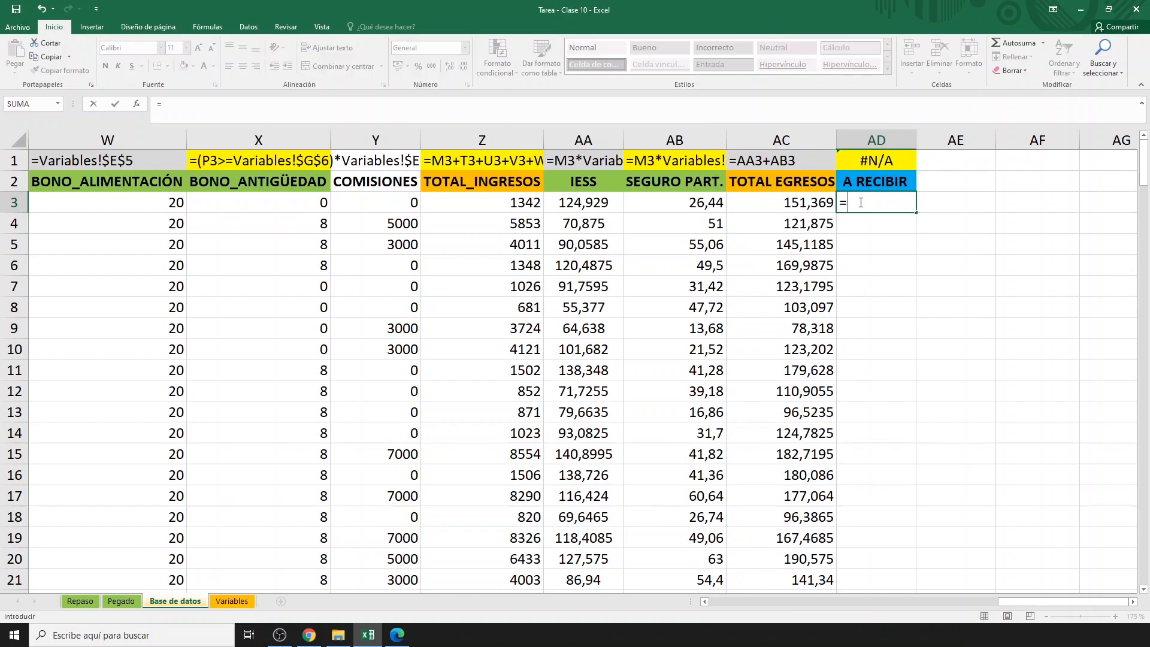
click(515, 204)
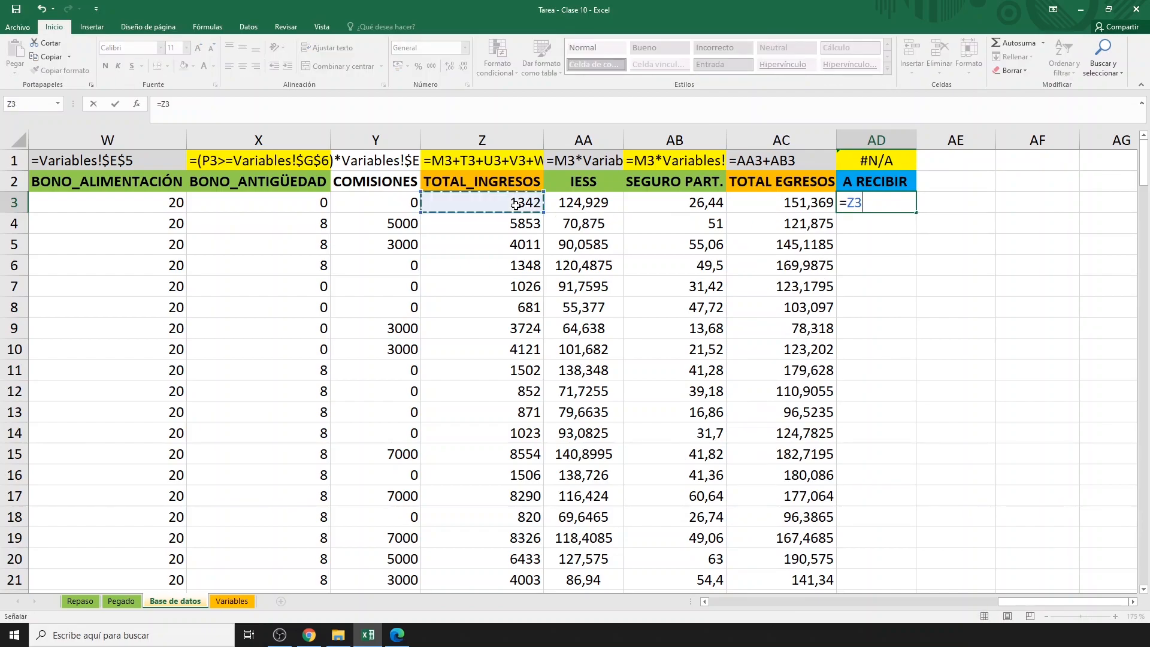
text(-)
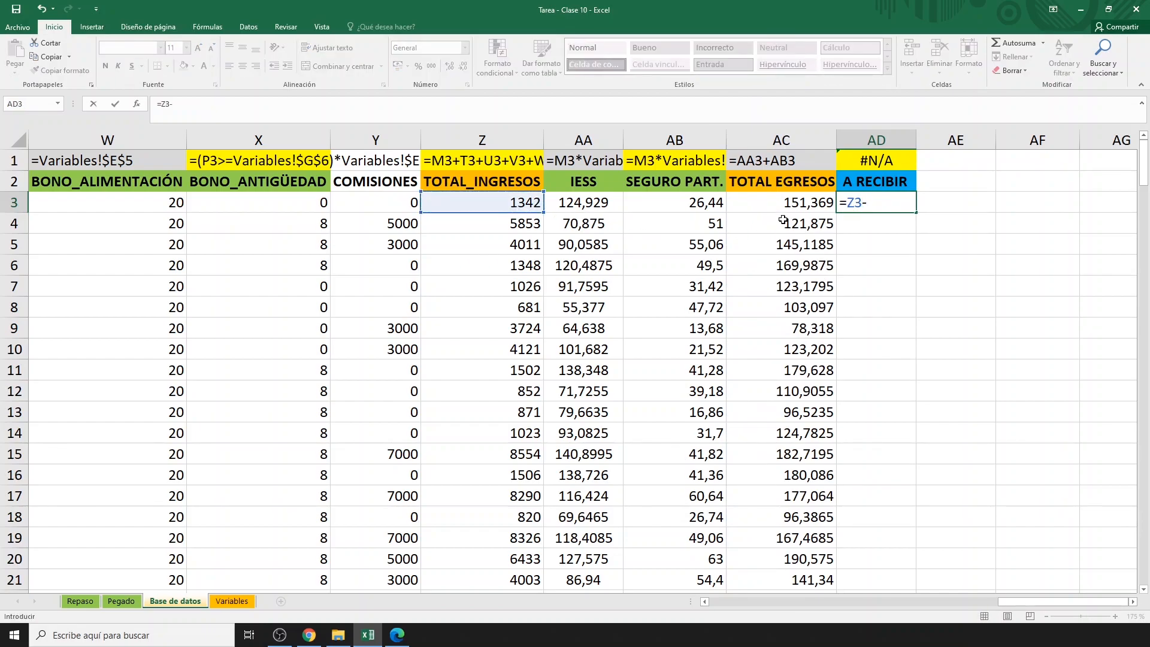
click(792, 204)
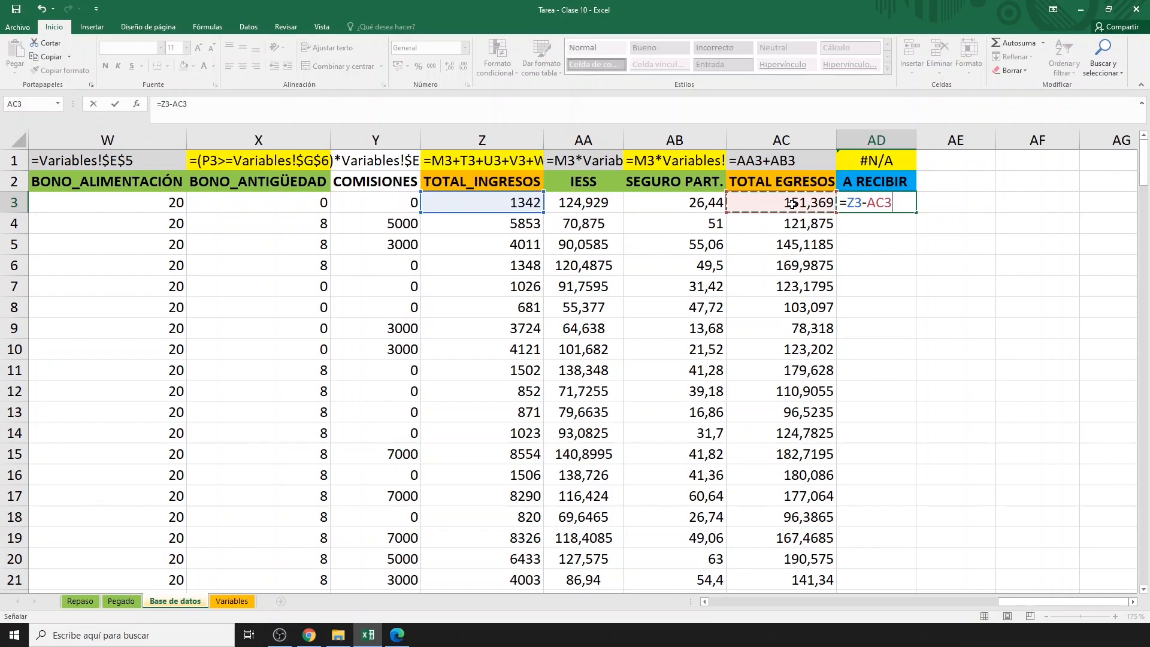
key(Return)
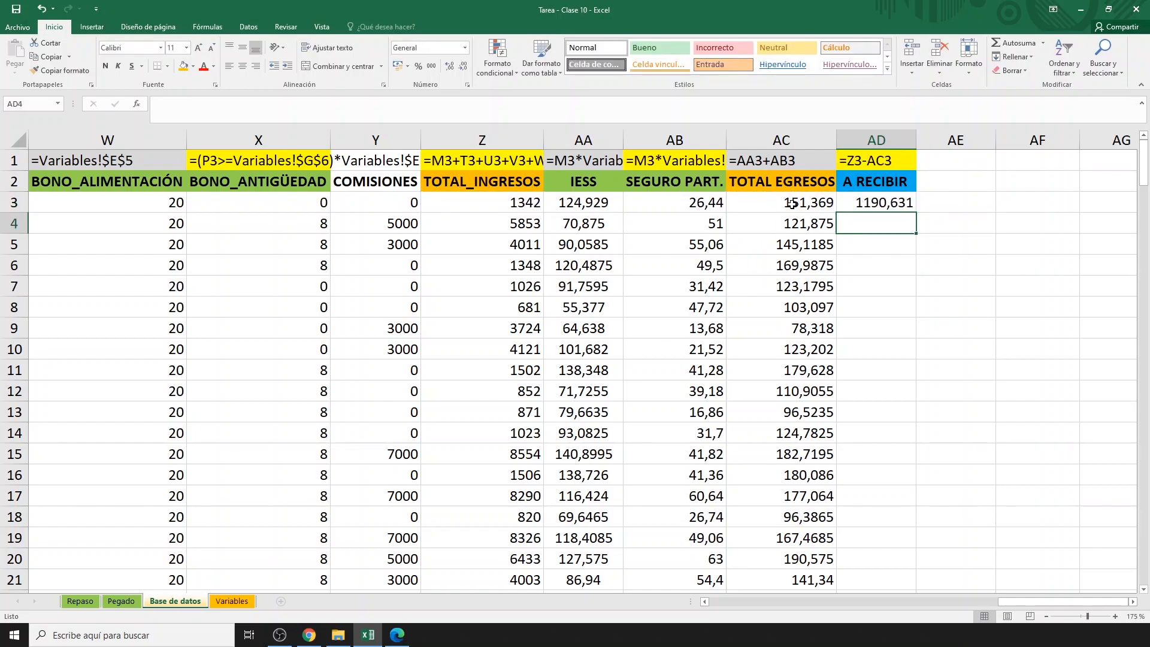
click(905, 206)
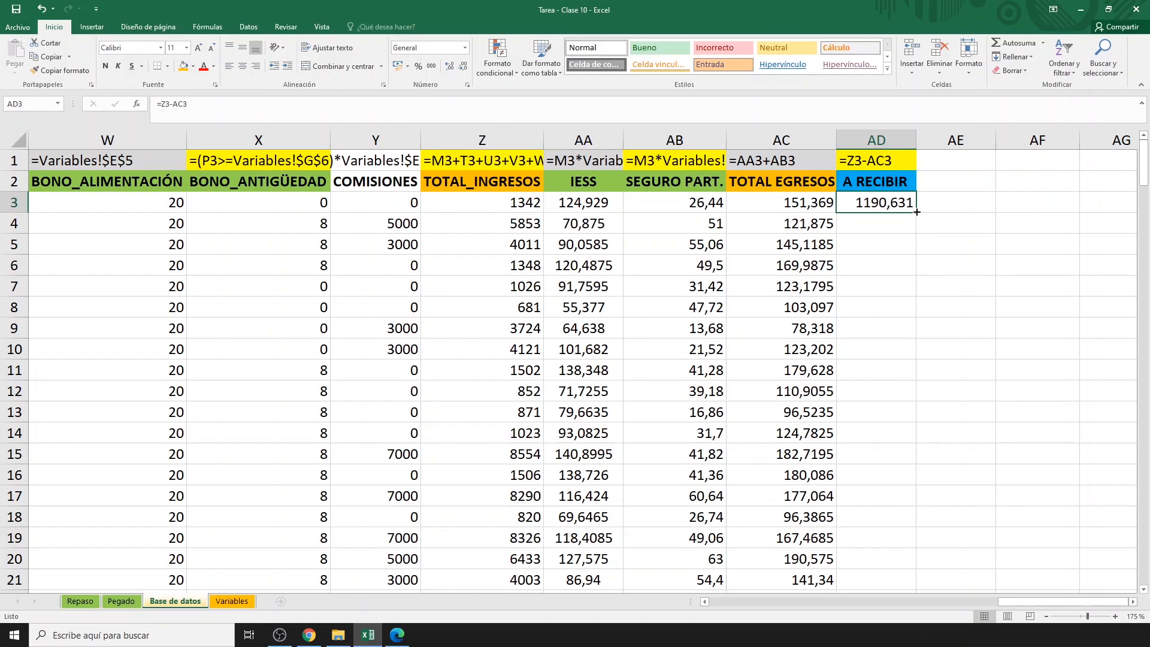
double_click(916, 212)
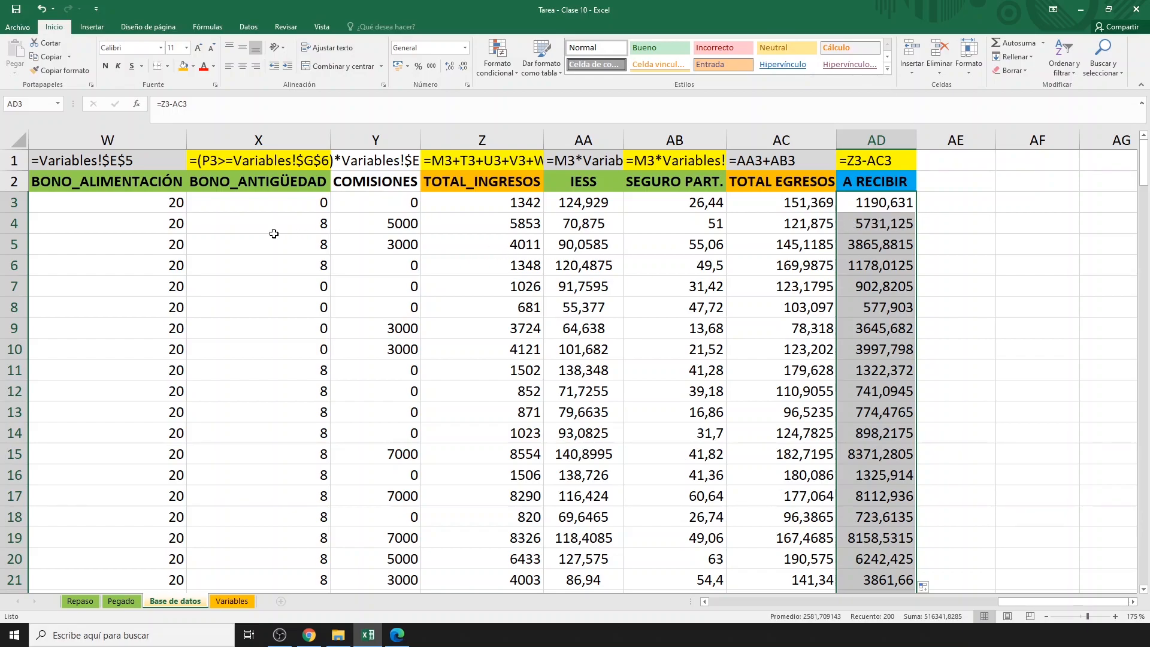
- Format all values from S_TRANSPORTE to A RECIBIR (T3:AD202) with the Número category and 2 decimal places
click(43, 188)
scroll(159, 223, down, 3)
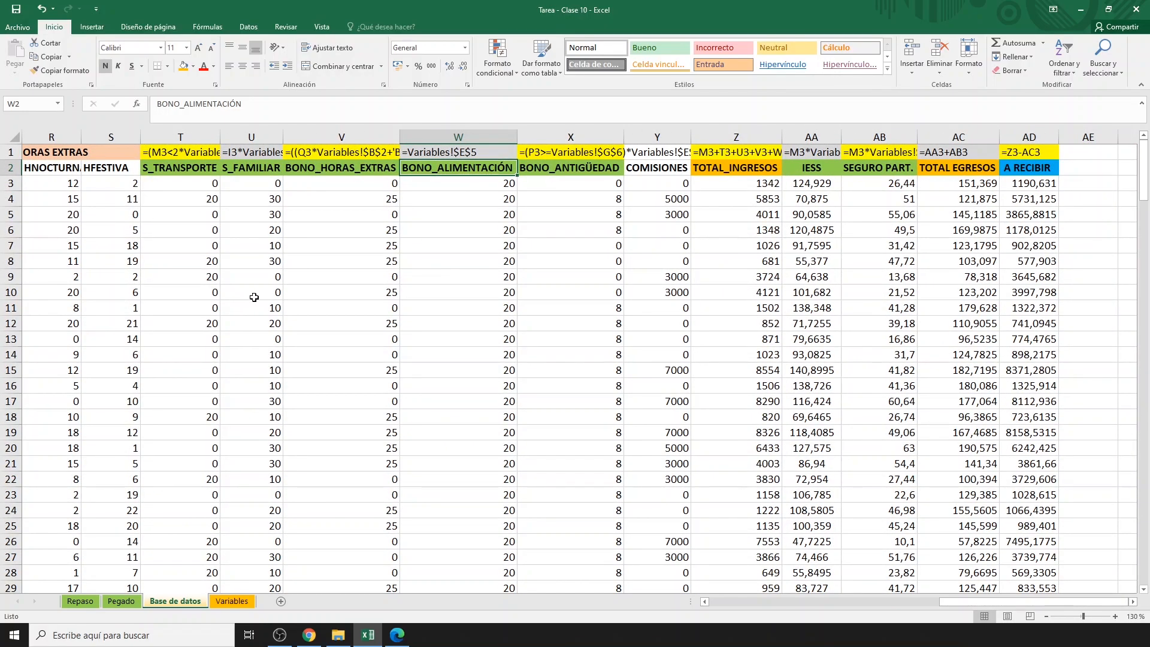
click(191, 185)
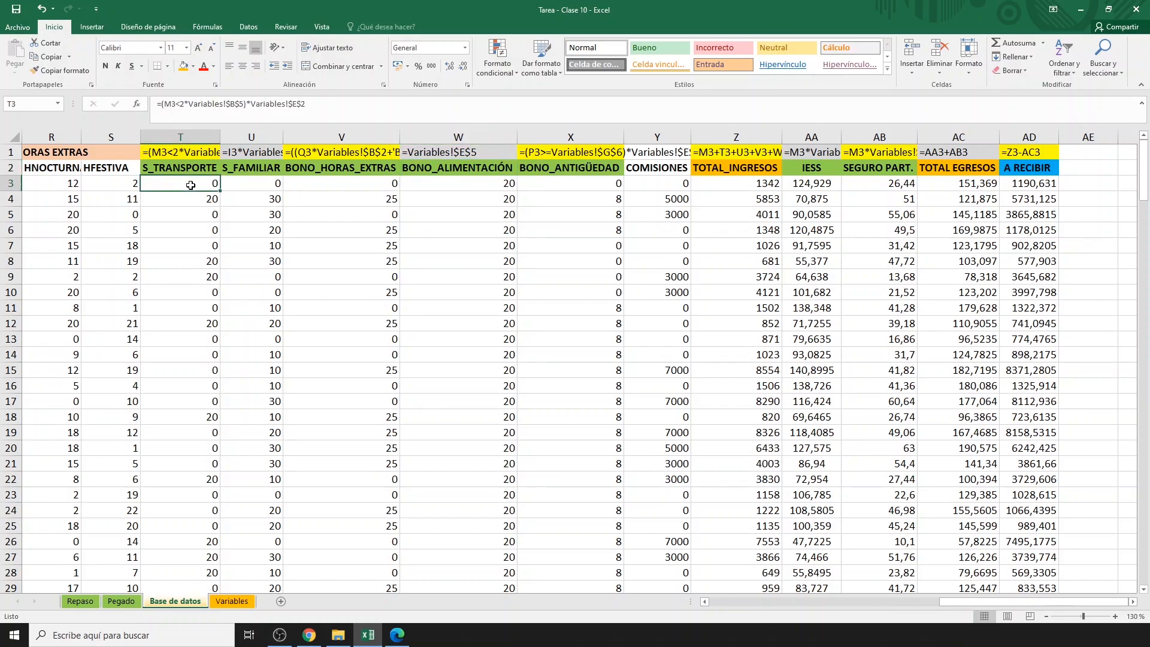
key(ctrl+shift+Right)
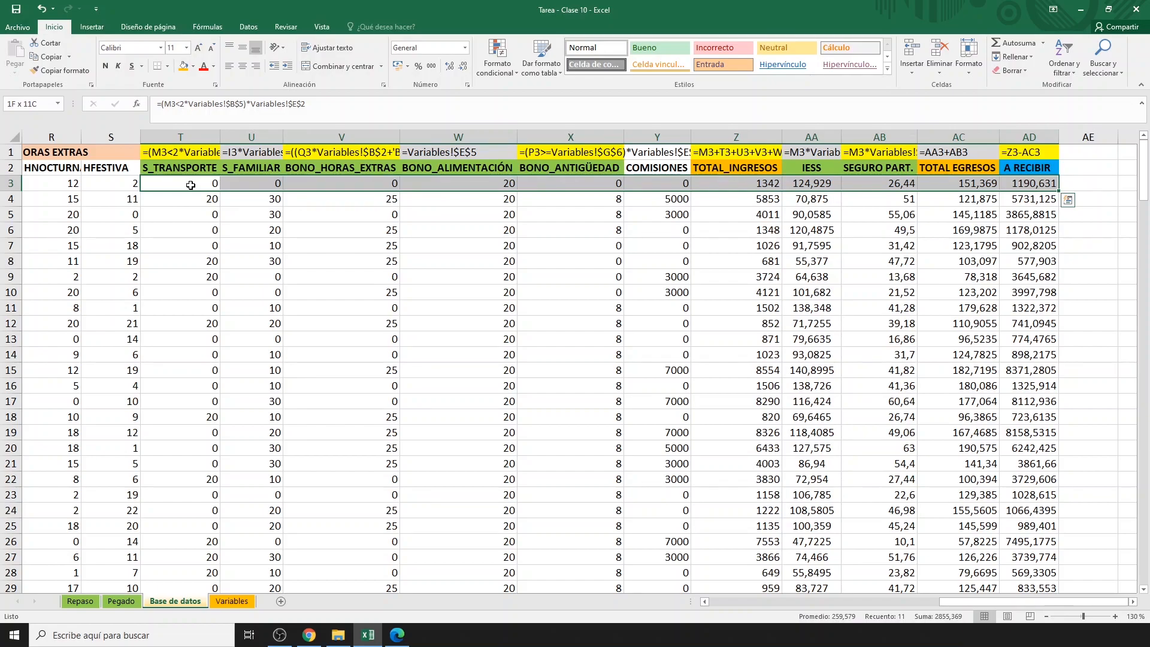
key(ctrl+shift+Down)
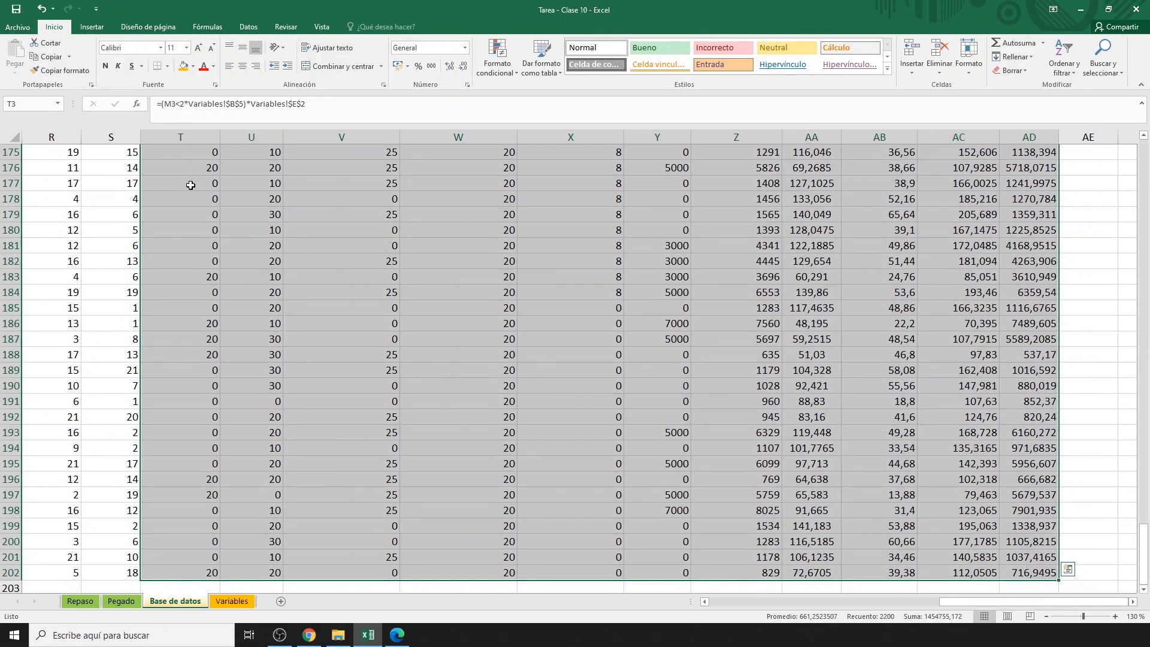
key(ctrl+1)
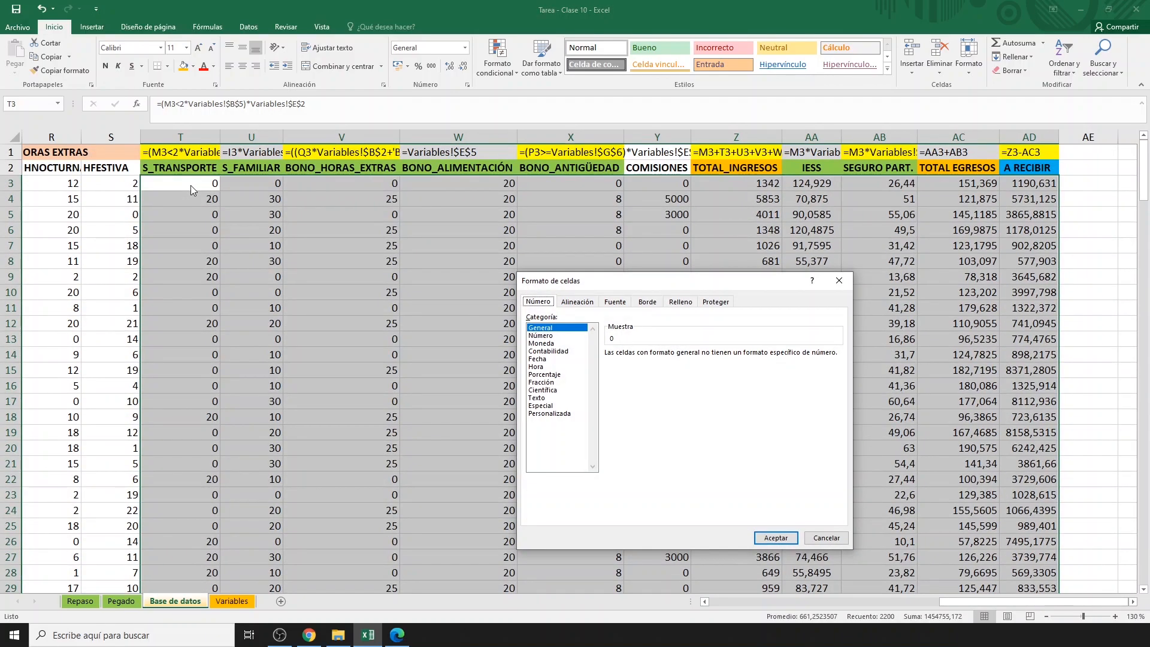
click(533, 336)
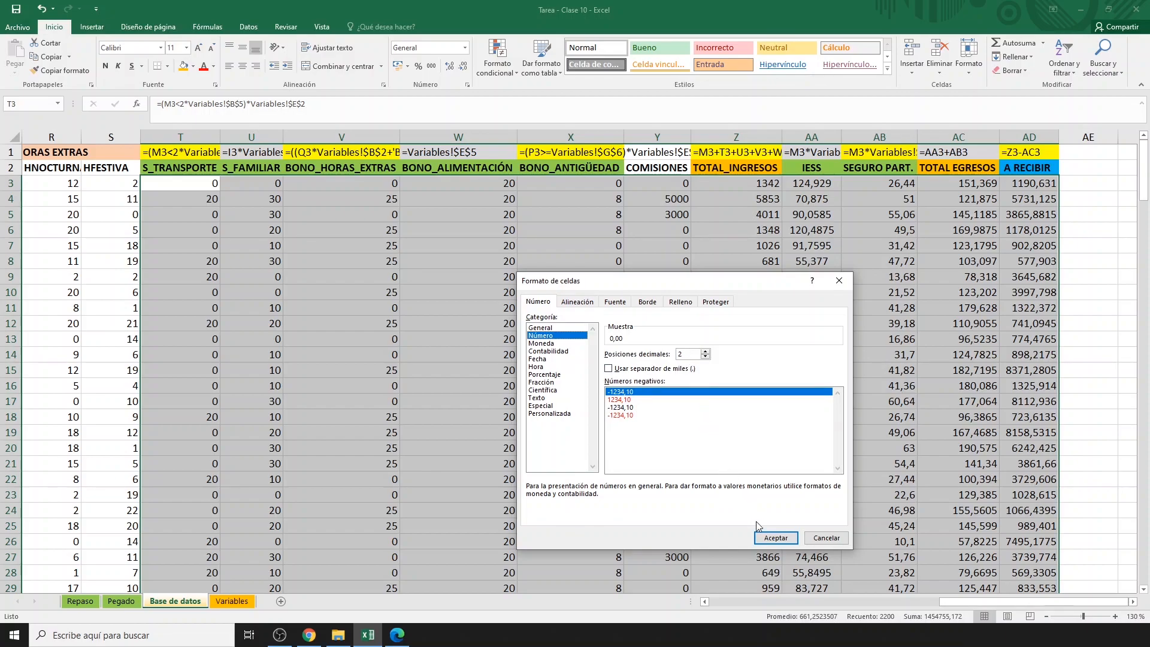
click(765, 540)
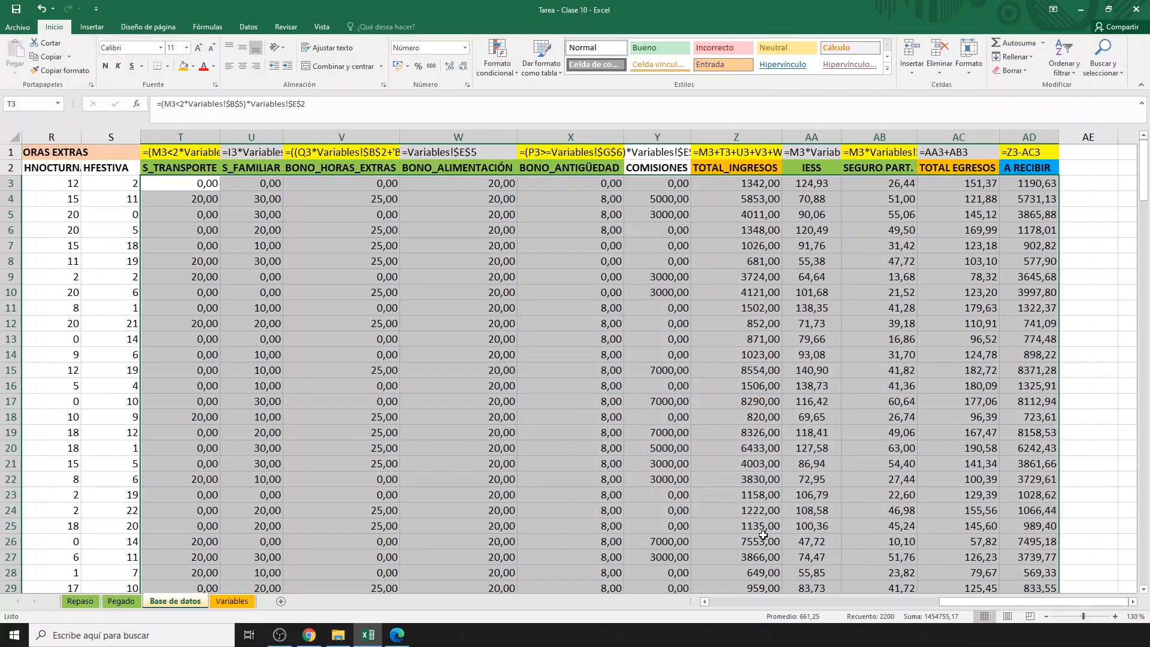
click(1038, 187)
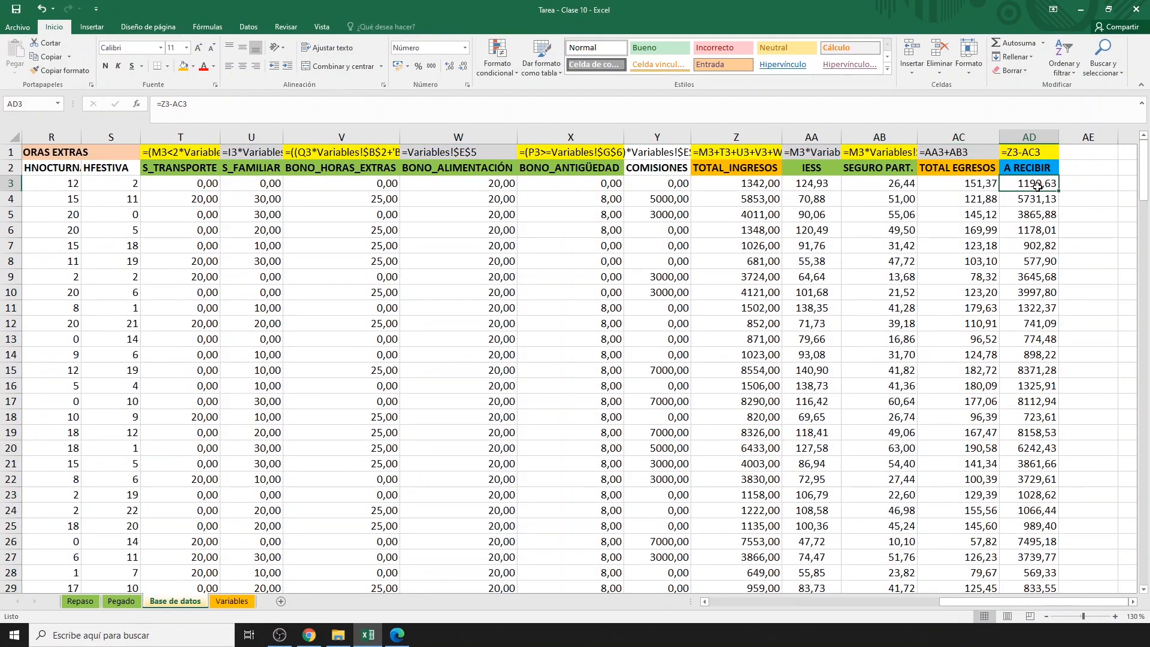